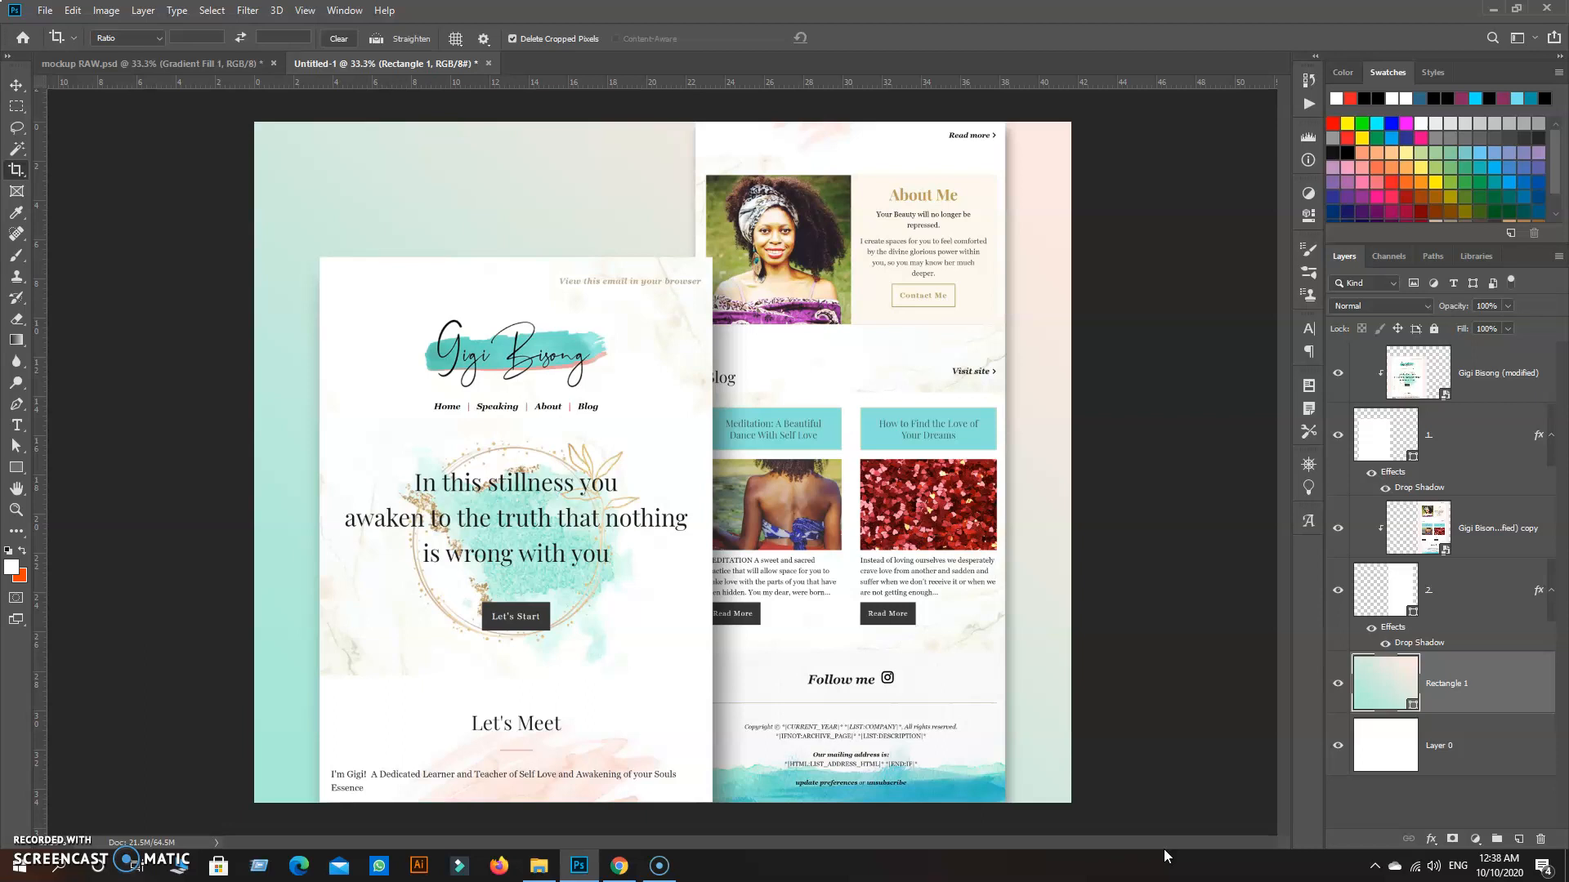
Step: Open the reference mockup image m2.png from the Lesson 29 folder
key(ctrl+o)
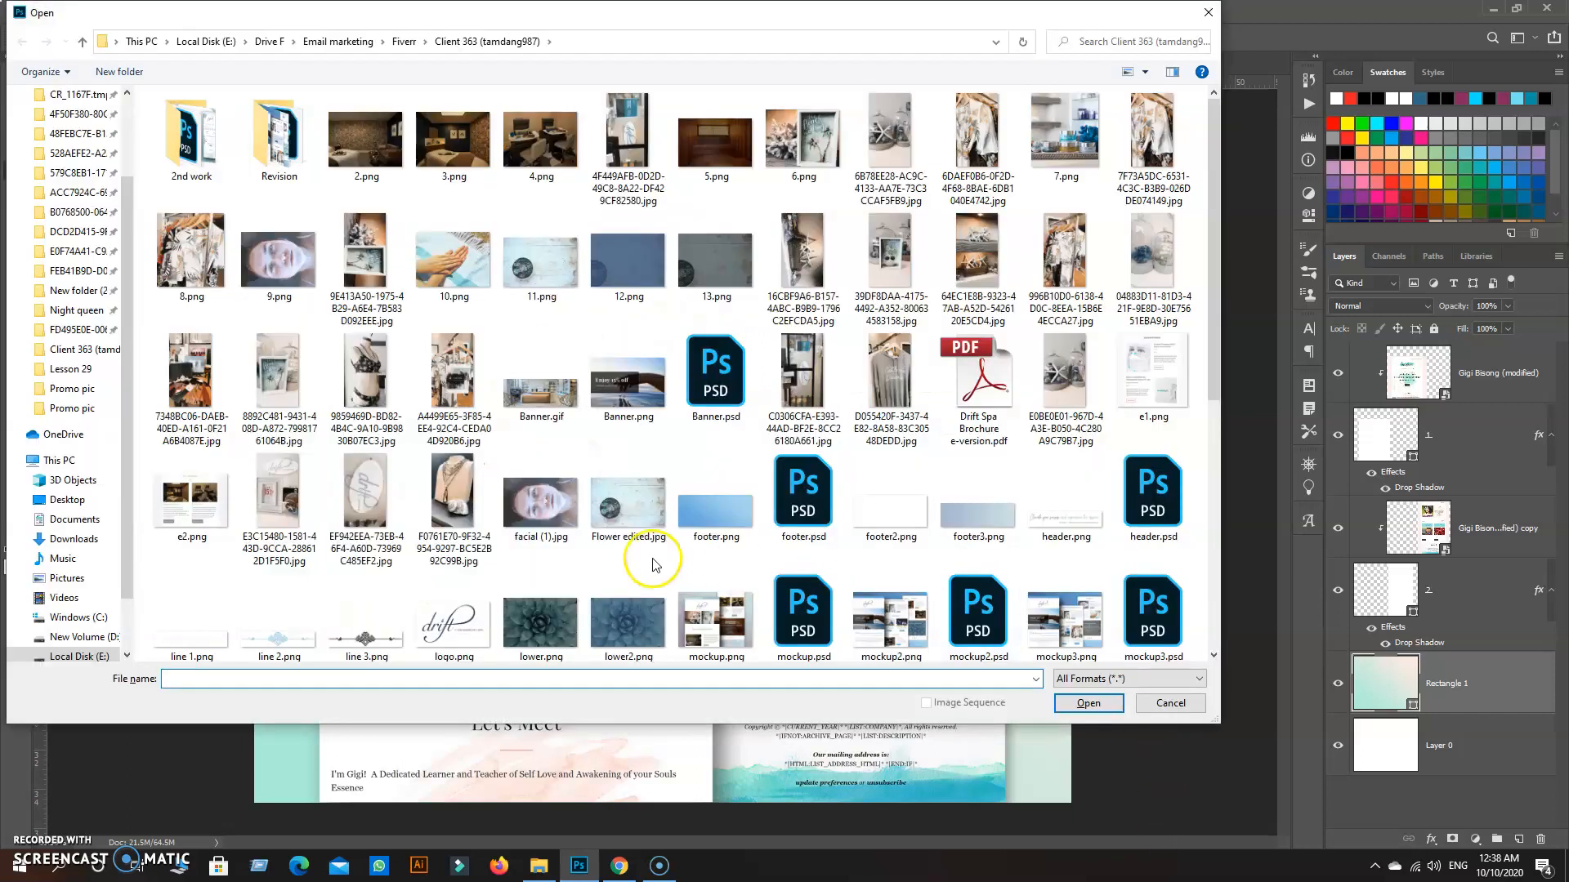
click(62, 372)
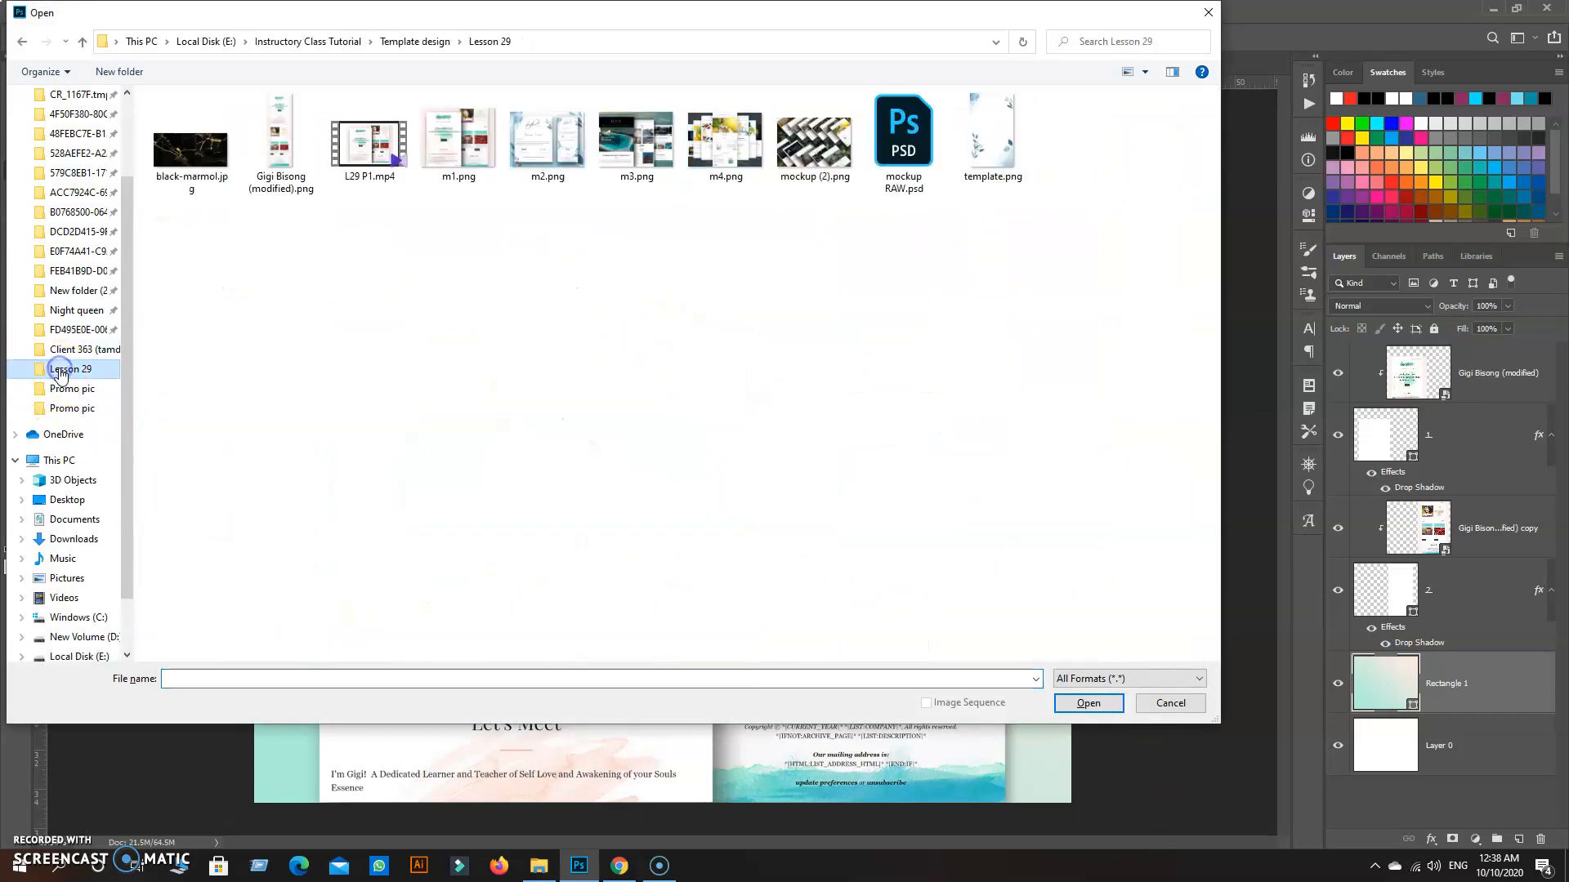
double_click(529, 155)
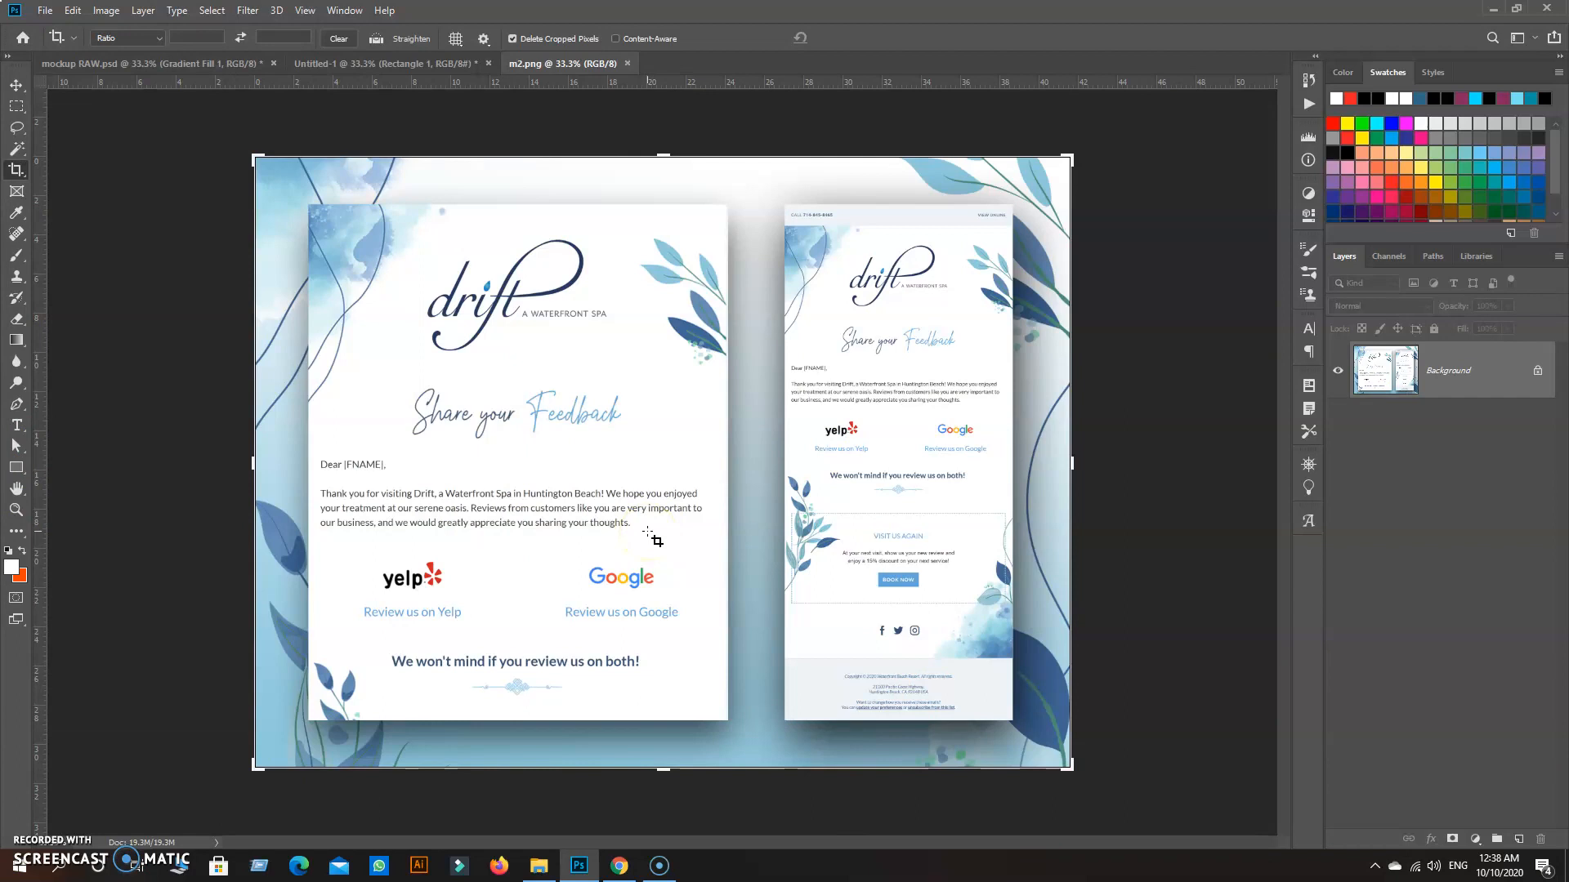
Step: Create a new document 3000 px wide and 2400 px high at 72 pixels per inch
key(ctrl+n)
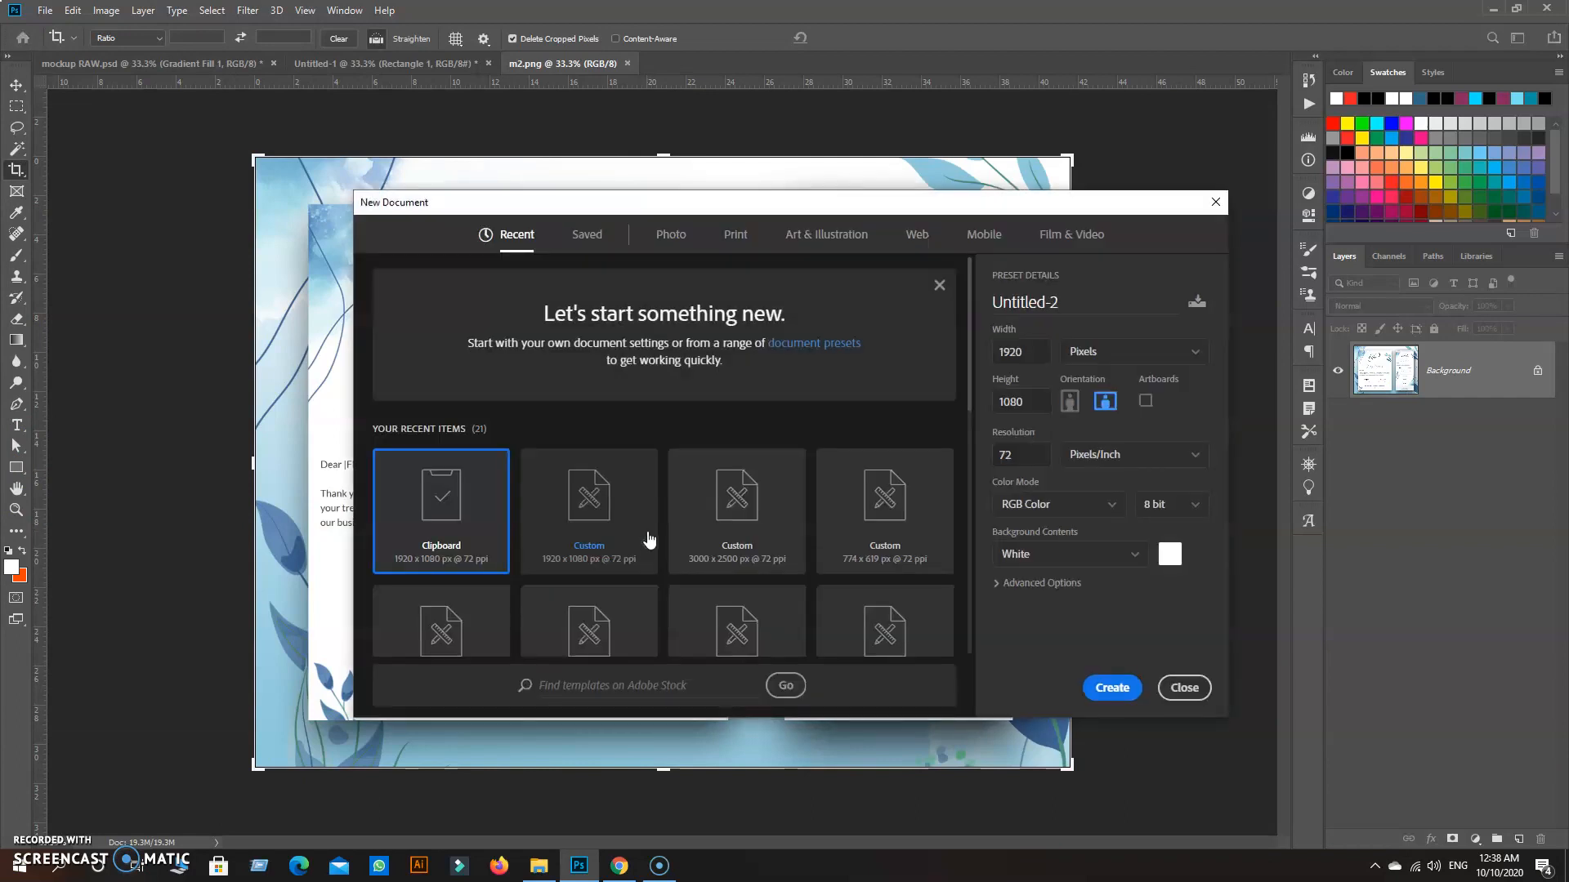
drag(1048, 351, 981, 353)
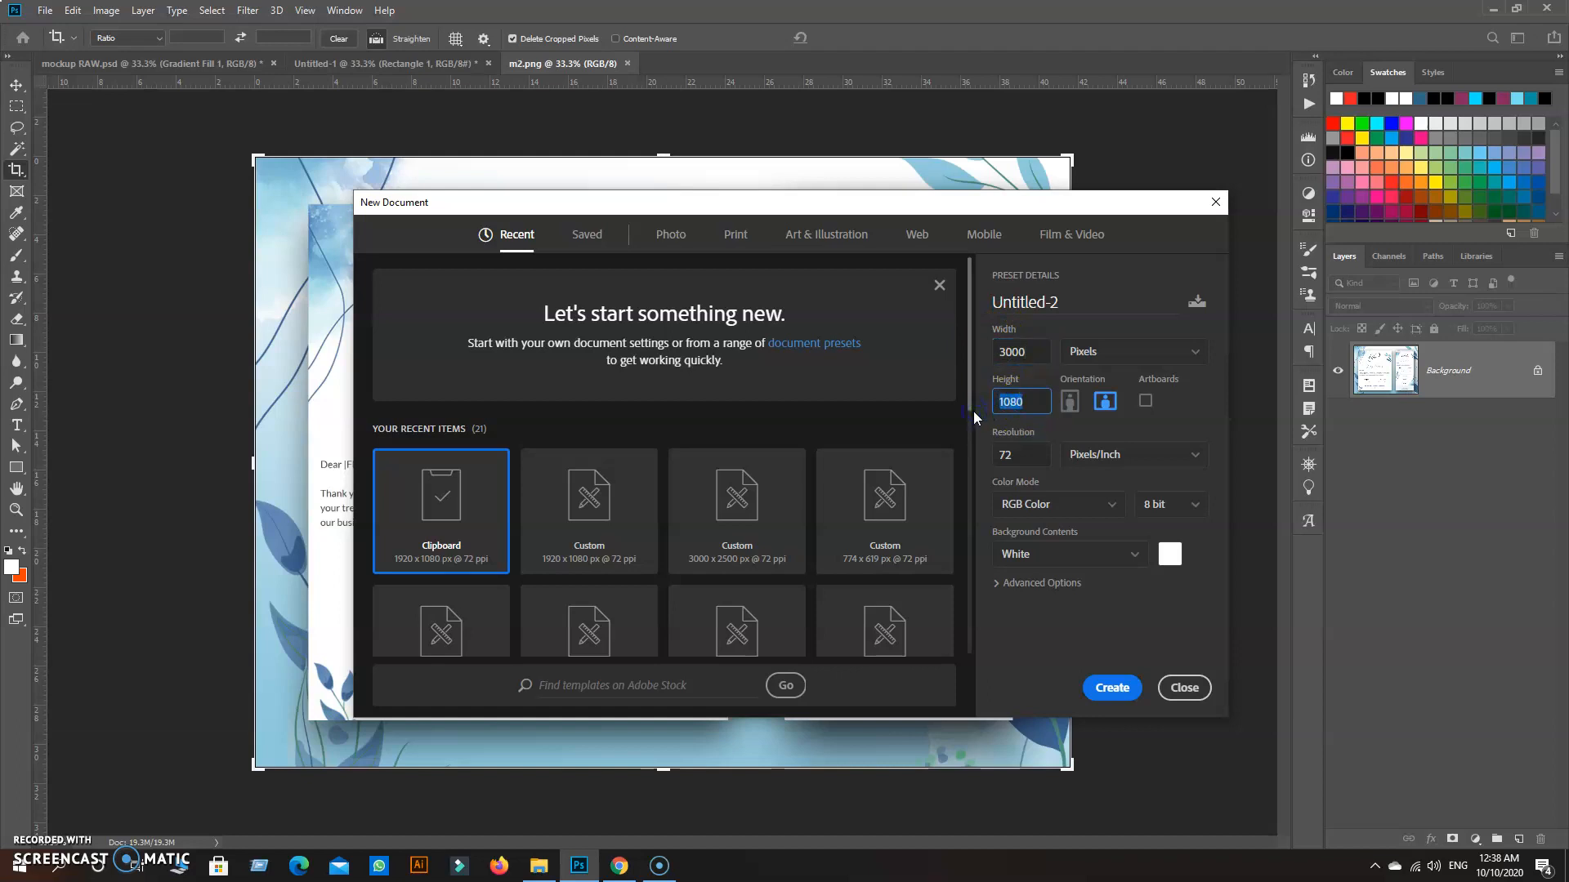
click(1109, 685)
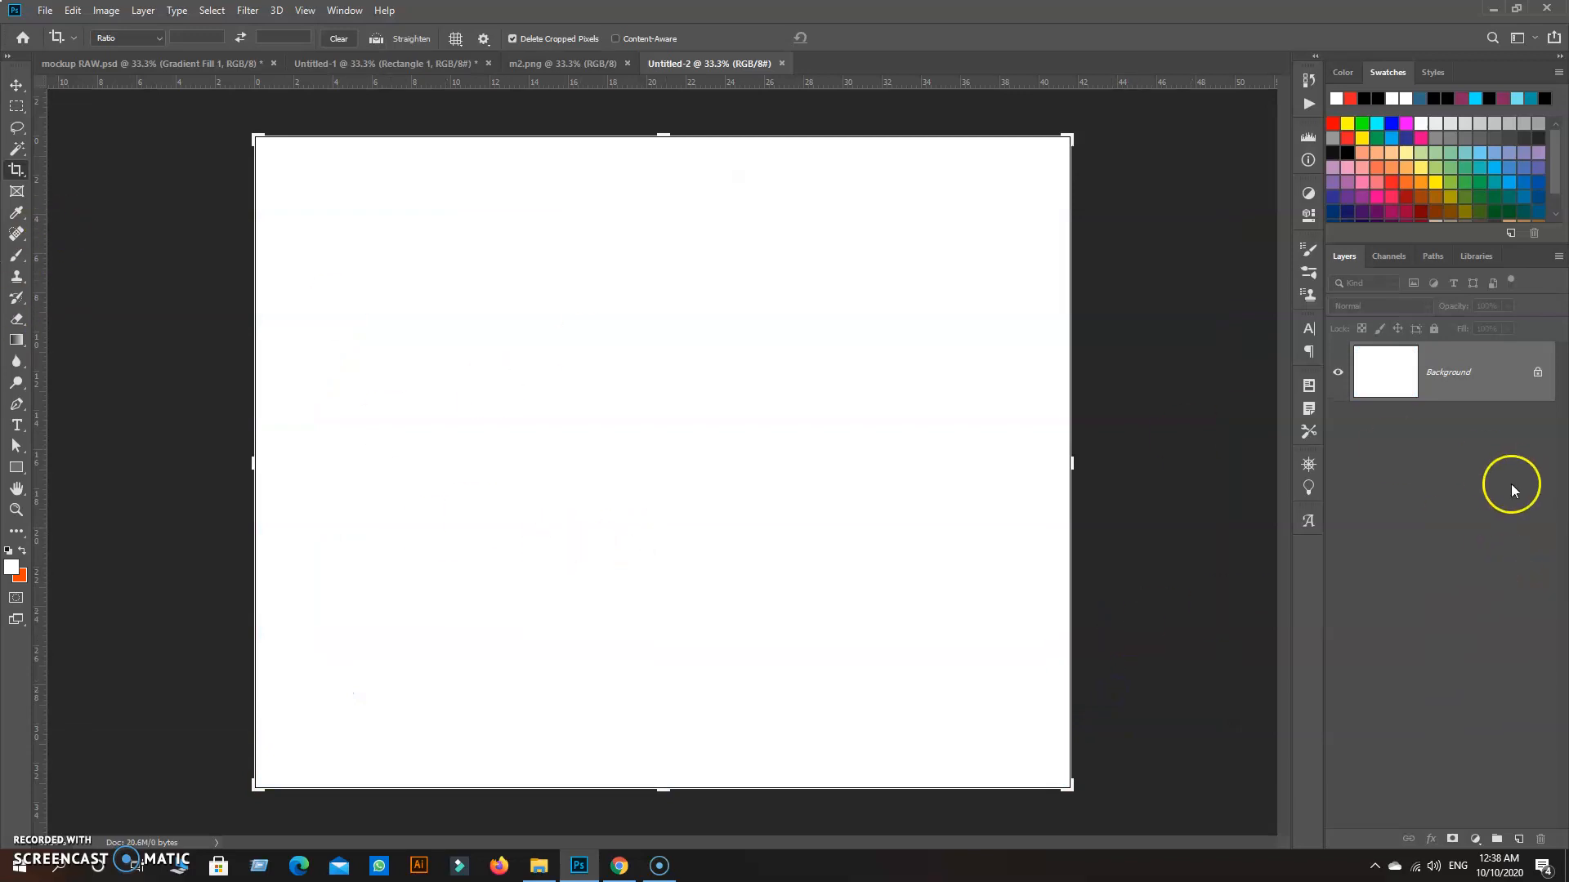
Step: Unlock the white Background layer so it becomes a regular layer, leaving its layer style at the defaults
click(1538, 369)
double_click(1499, 396)
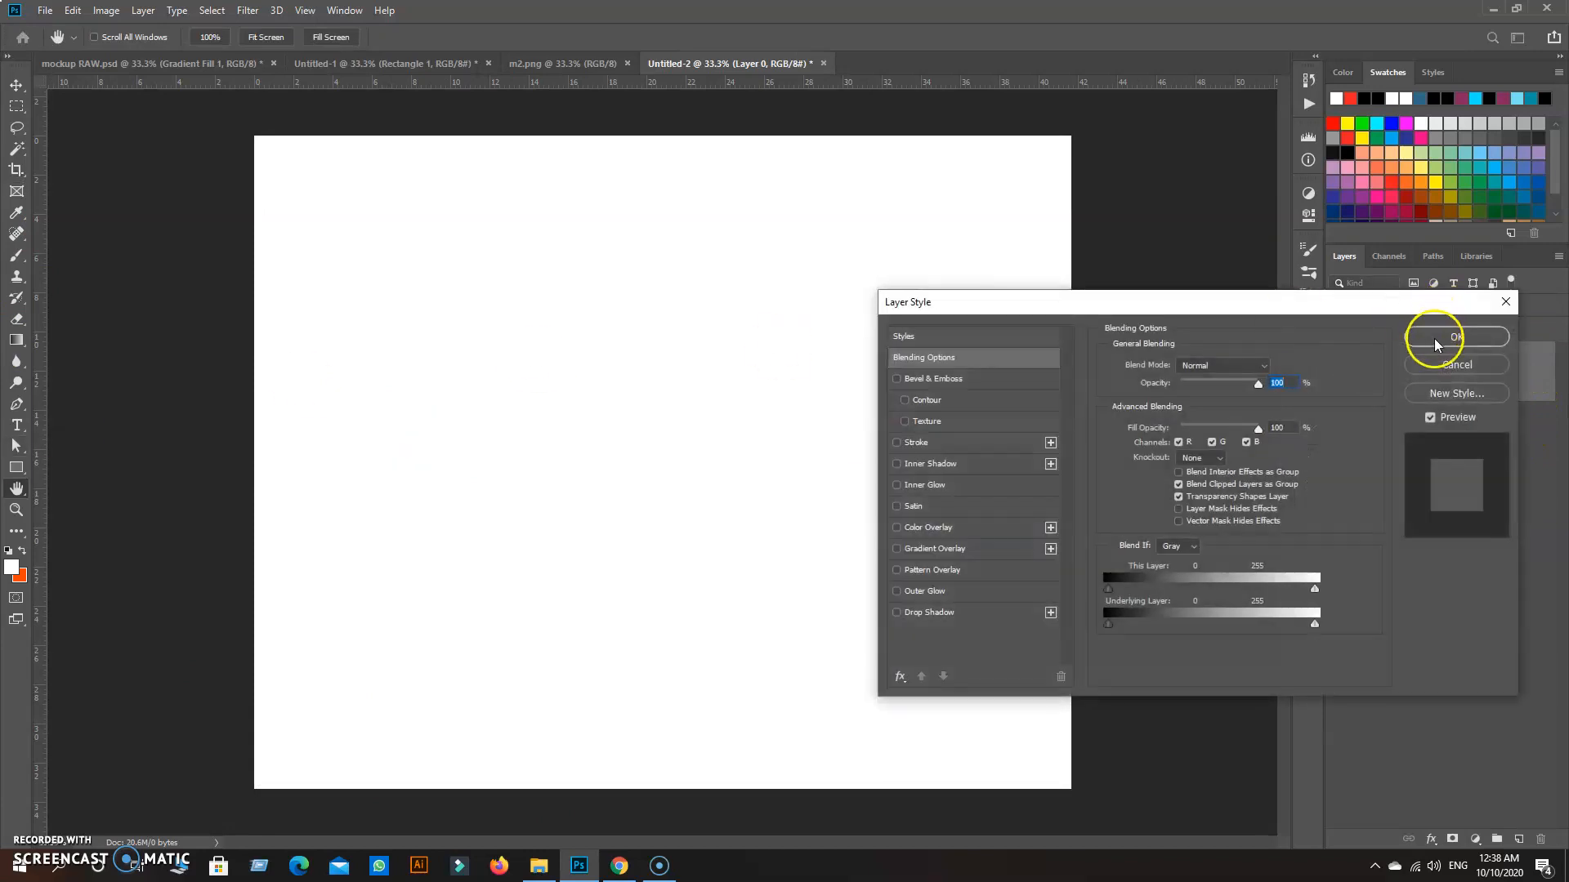
click(1437, 344)
Step: Create a rectangle shape with exact dimensions of 3000 px by 2400 px
click(17, 466)
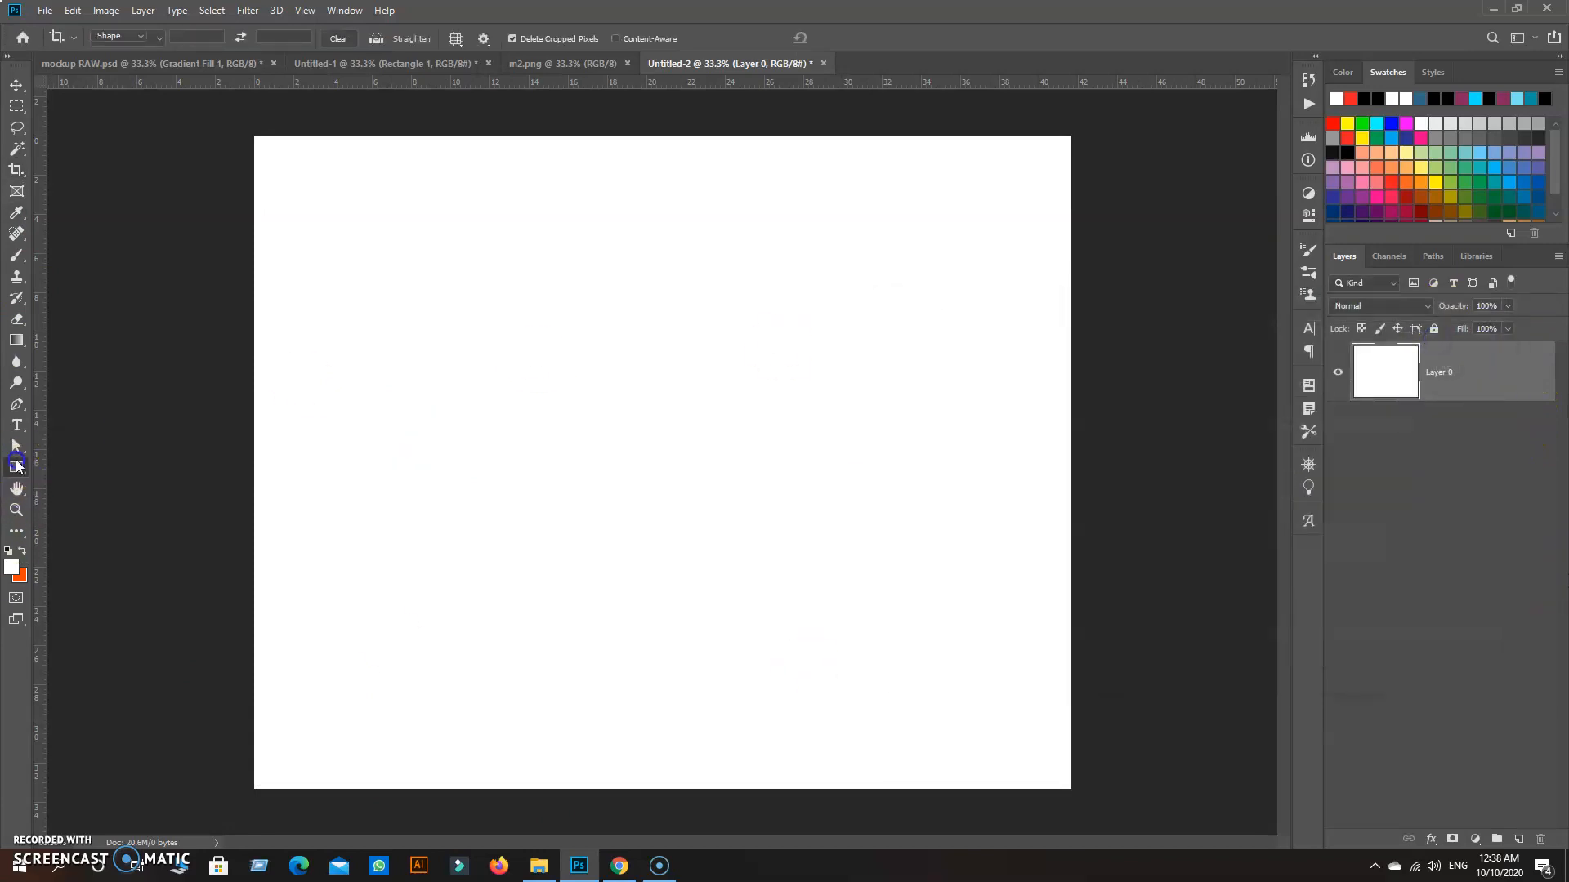
click(555, 331)
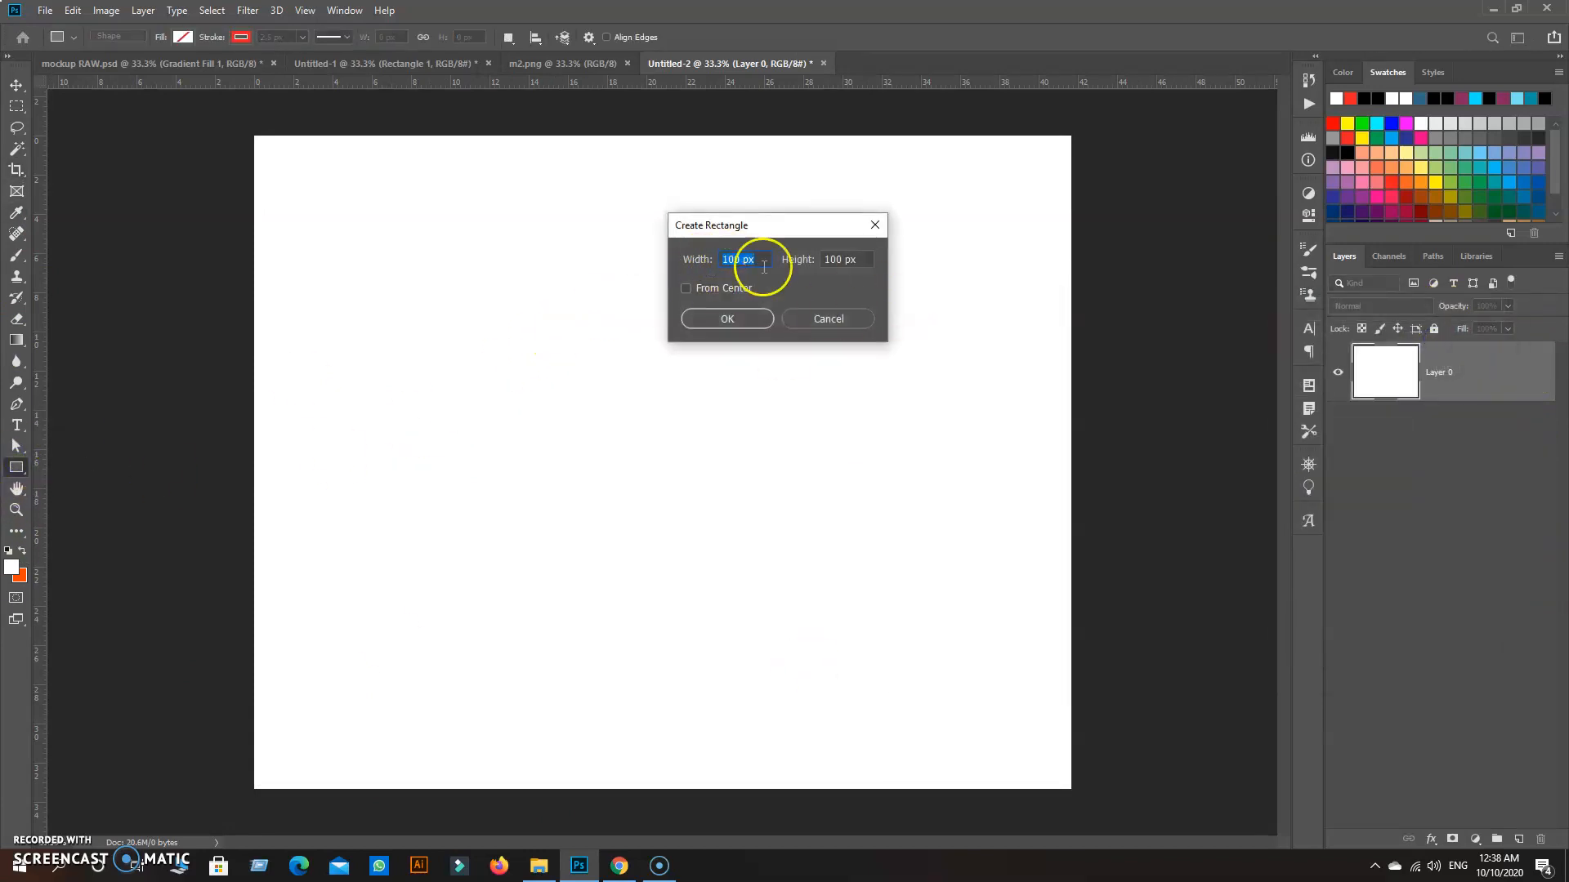
drag(728, 260, 714, 254)
text(30)
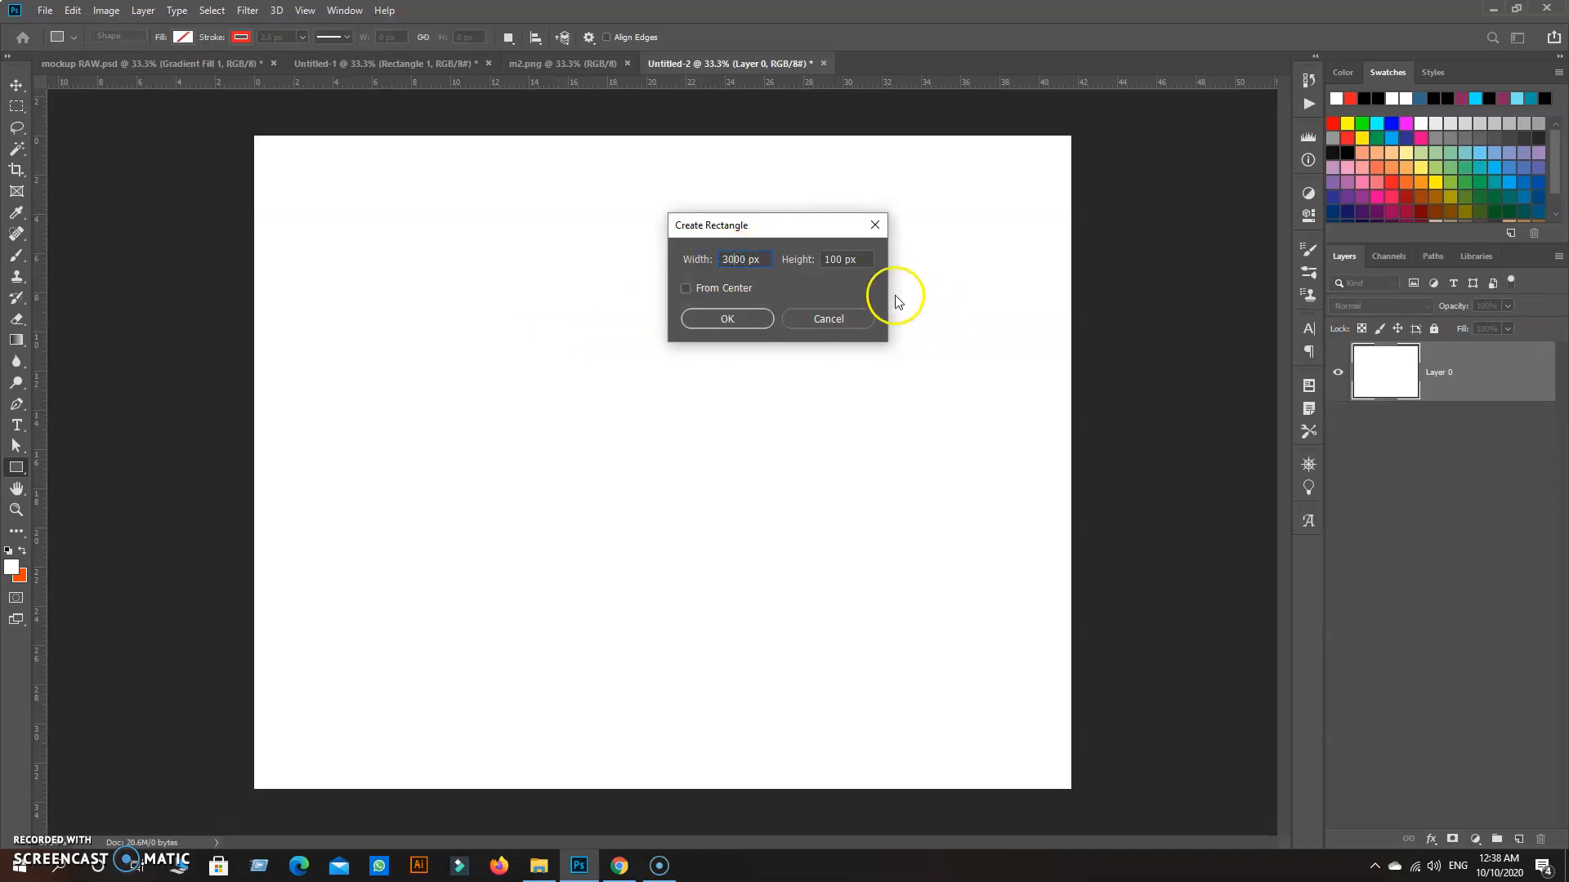
click(834, 259)
click(750, 320)
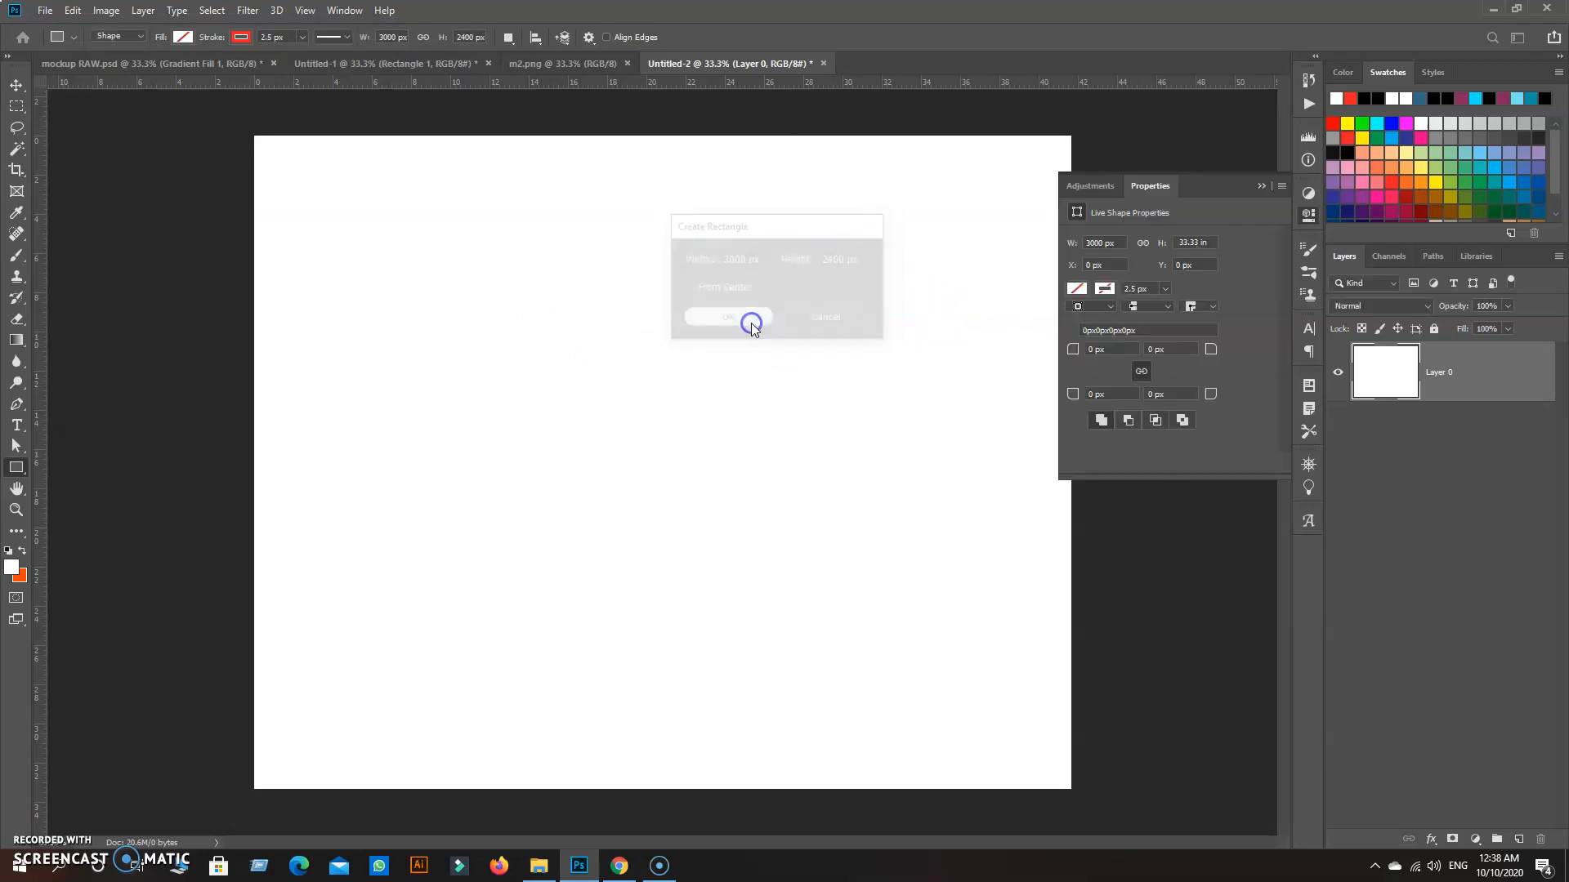
Step: Remove the large rectangle's stroke and fill it with the light blue swatch
click(1105, 290)
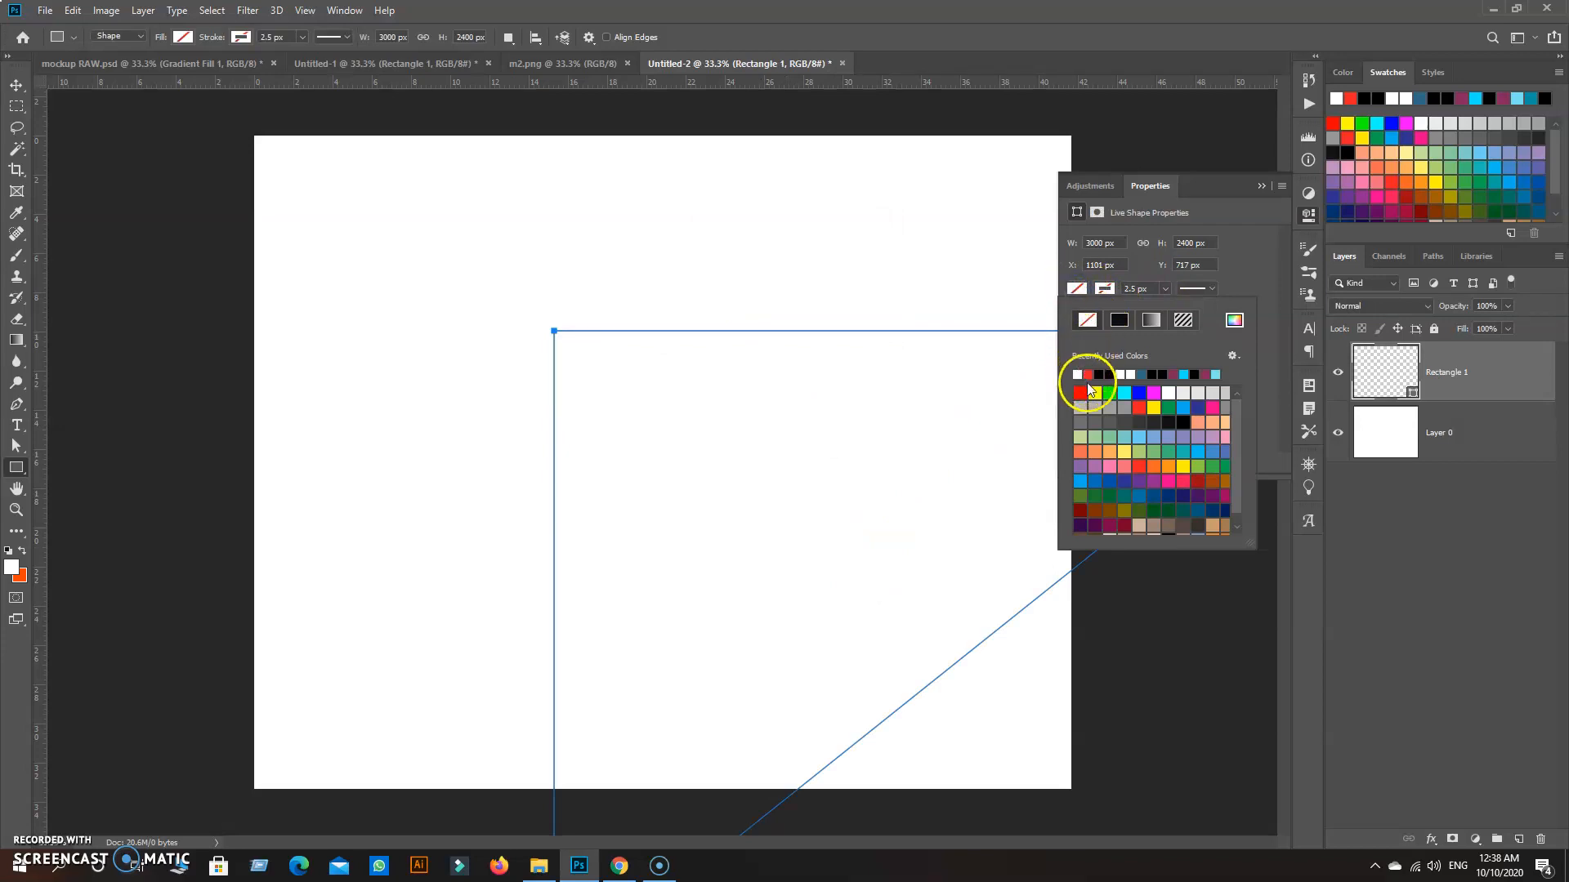
click(1125, 436)
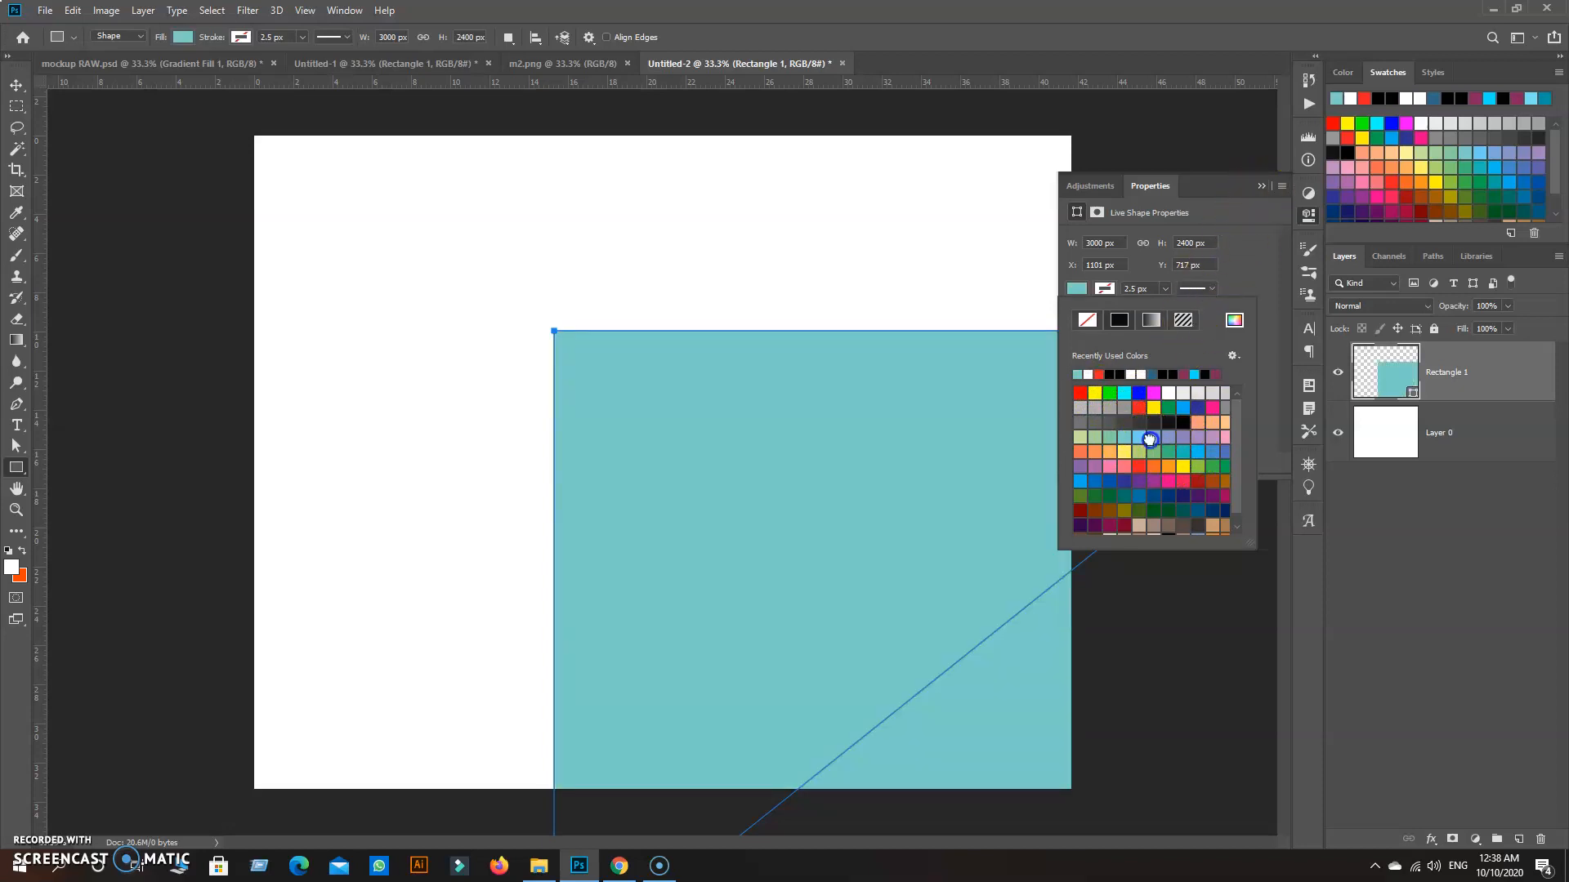
click(1149, 440)
click(1259, 187)
Step: Move the blue rectangle so it covers the entire canvas
click(16, 85)
drag(895, 674, 605, 480)
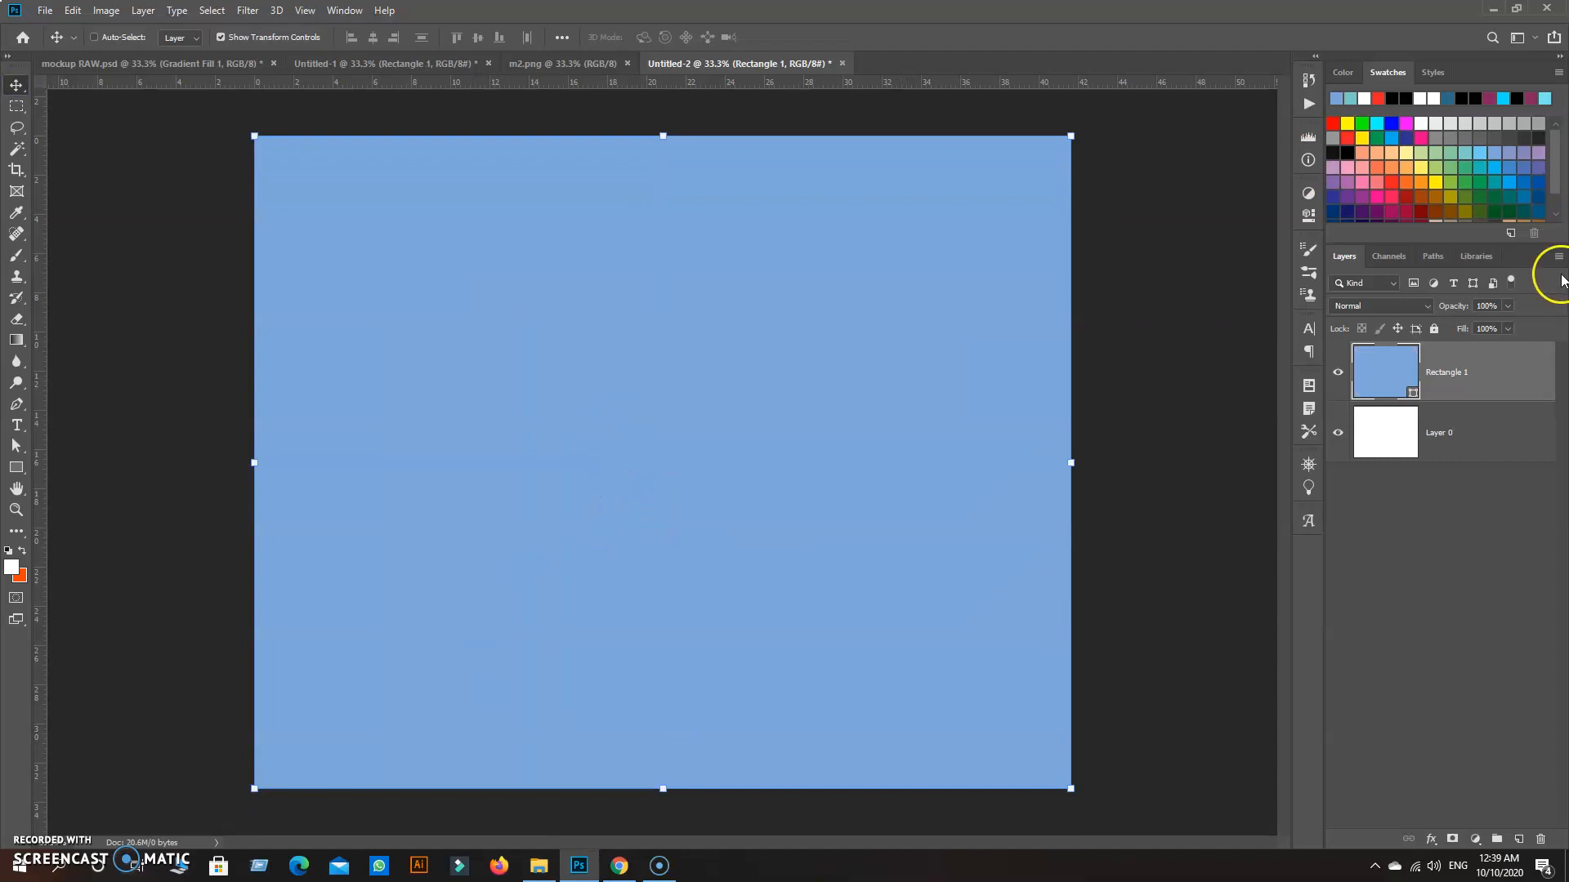
click(1487, 375)
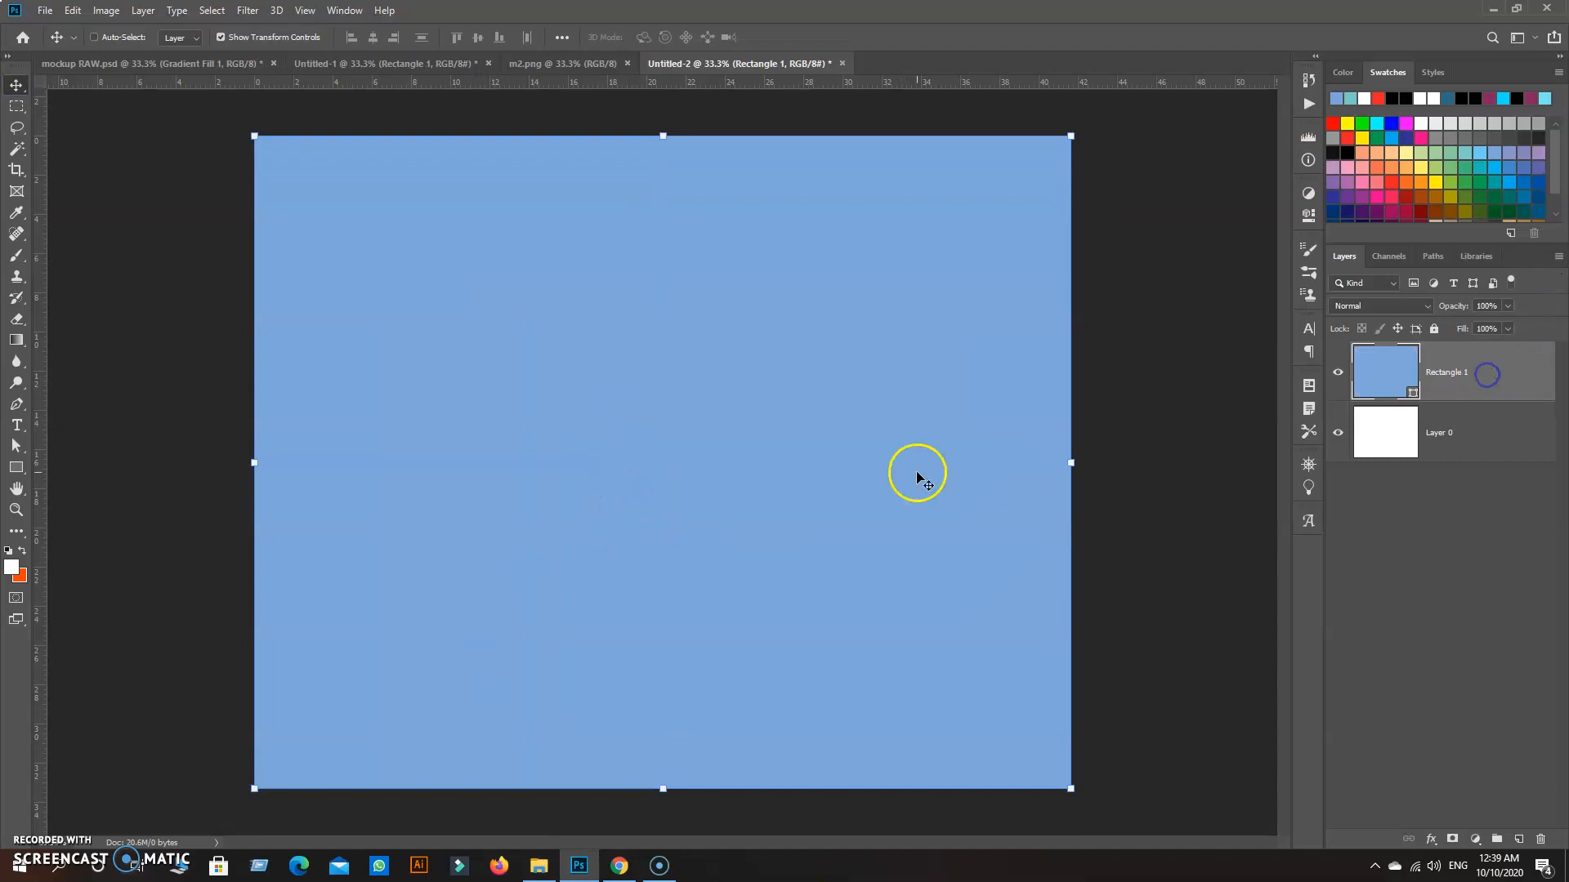
Step: Draw a rectangle about 1464 by 1734 px on the left half of the canvas and fill it with white (ffffff)
click(16, 467)
drag(330, 232, 728, 703)
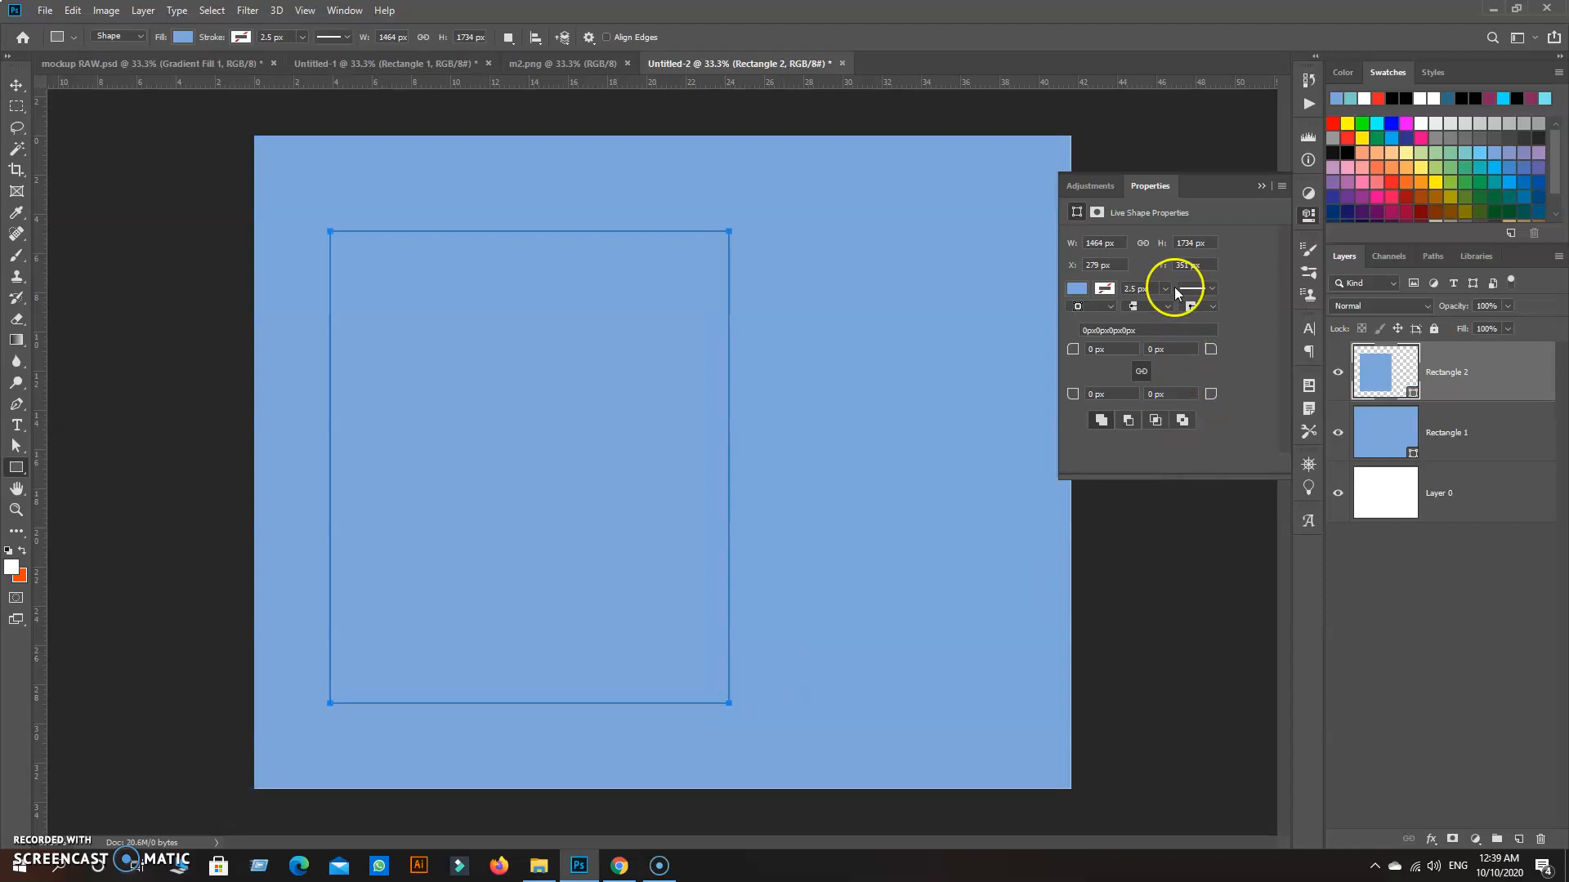
click(1079, 289)
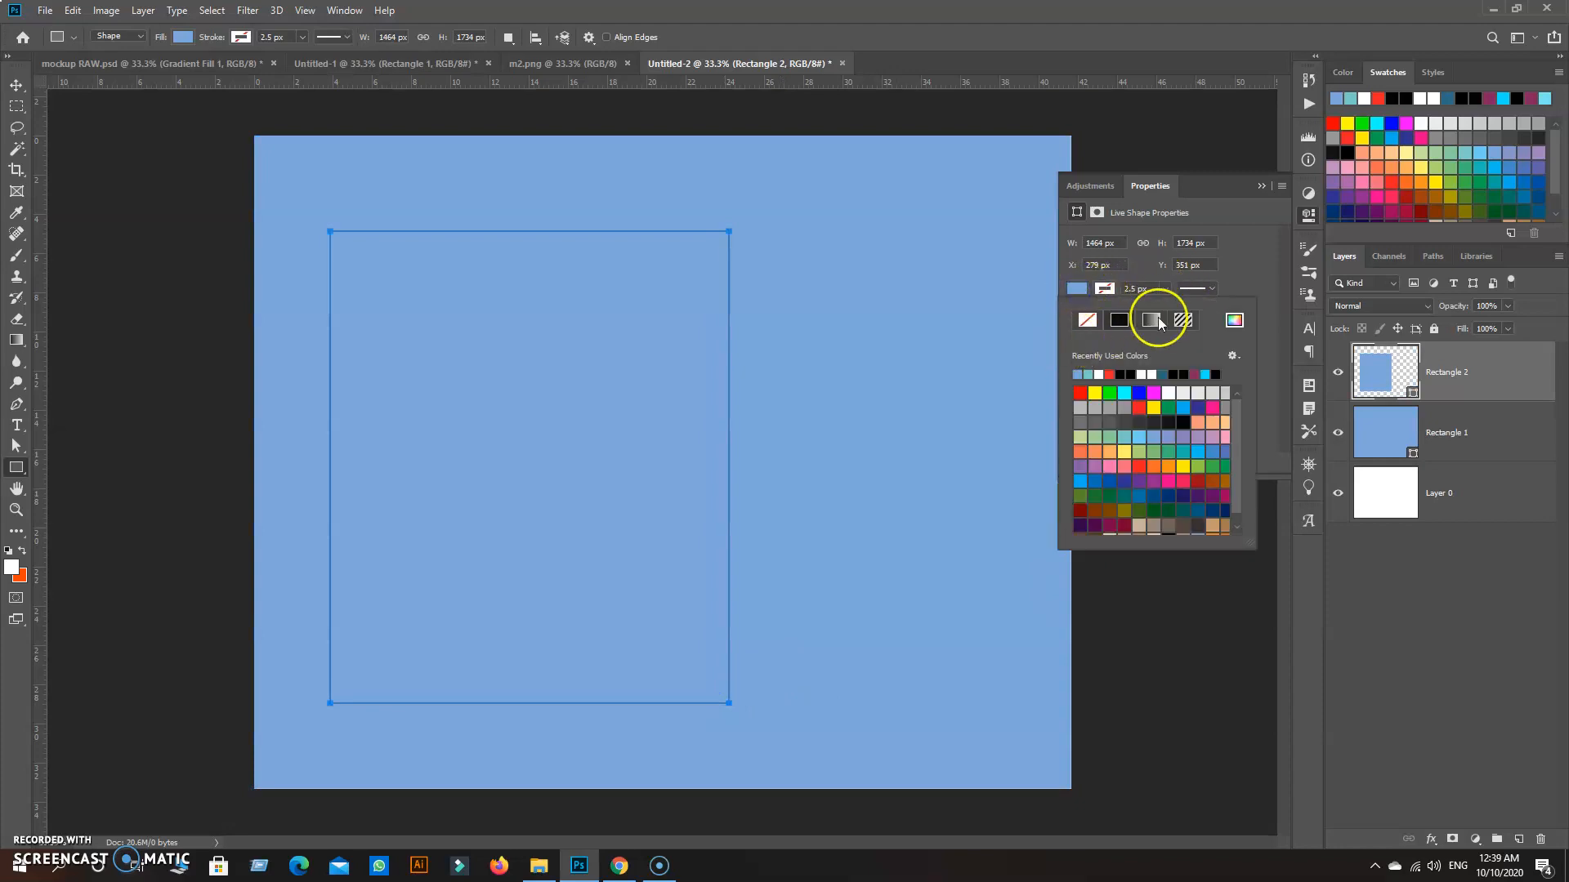
click(1234, 320)
drag(901, 700, 759, 523)
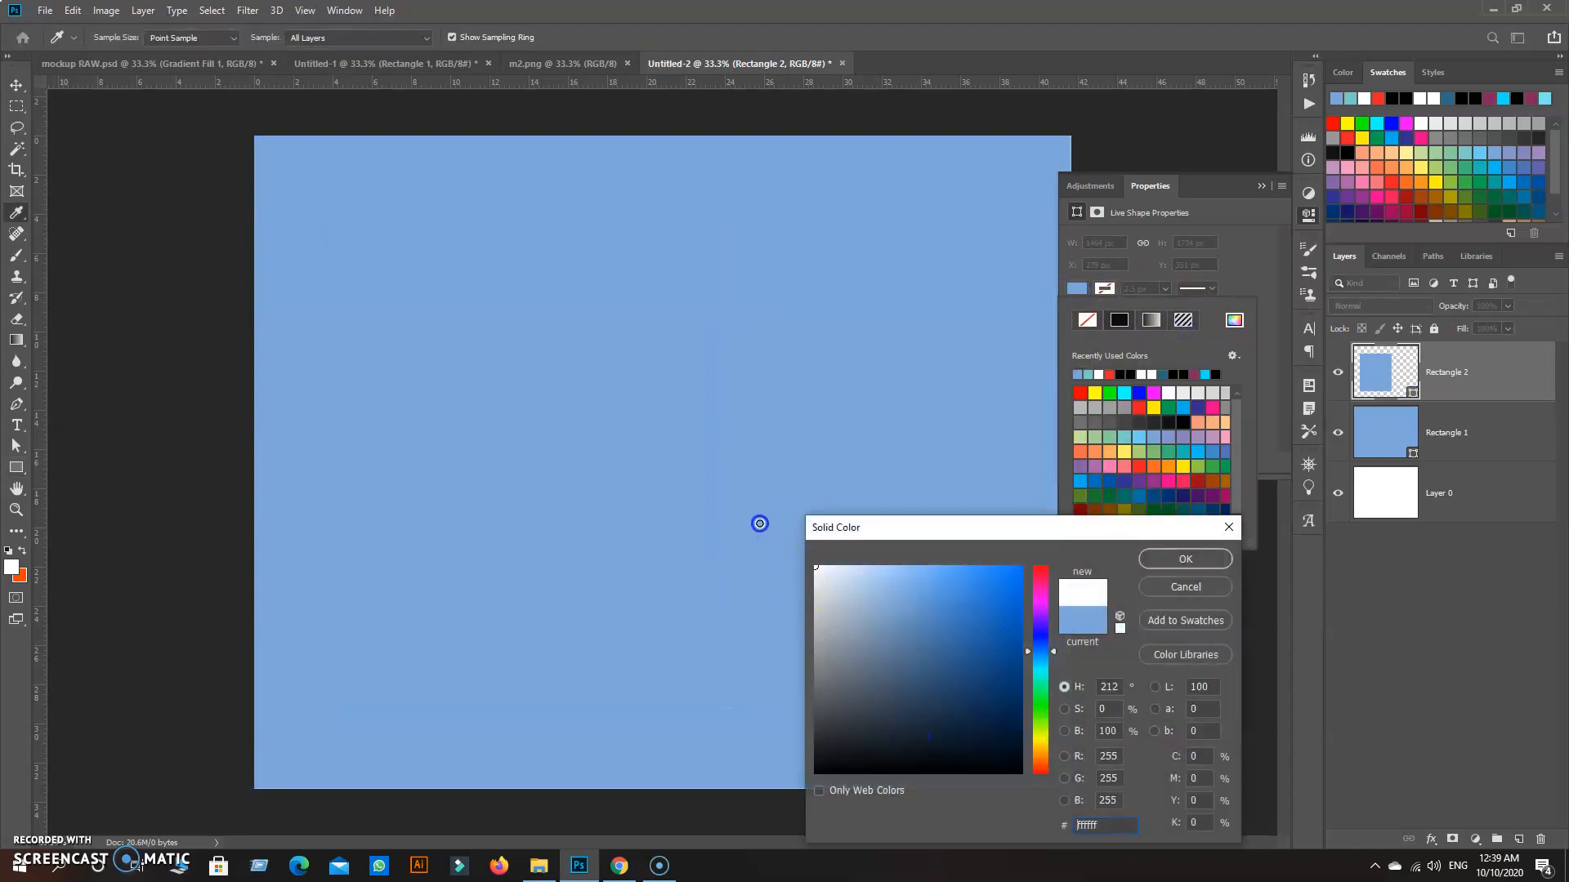
click(1189, 561)
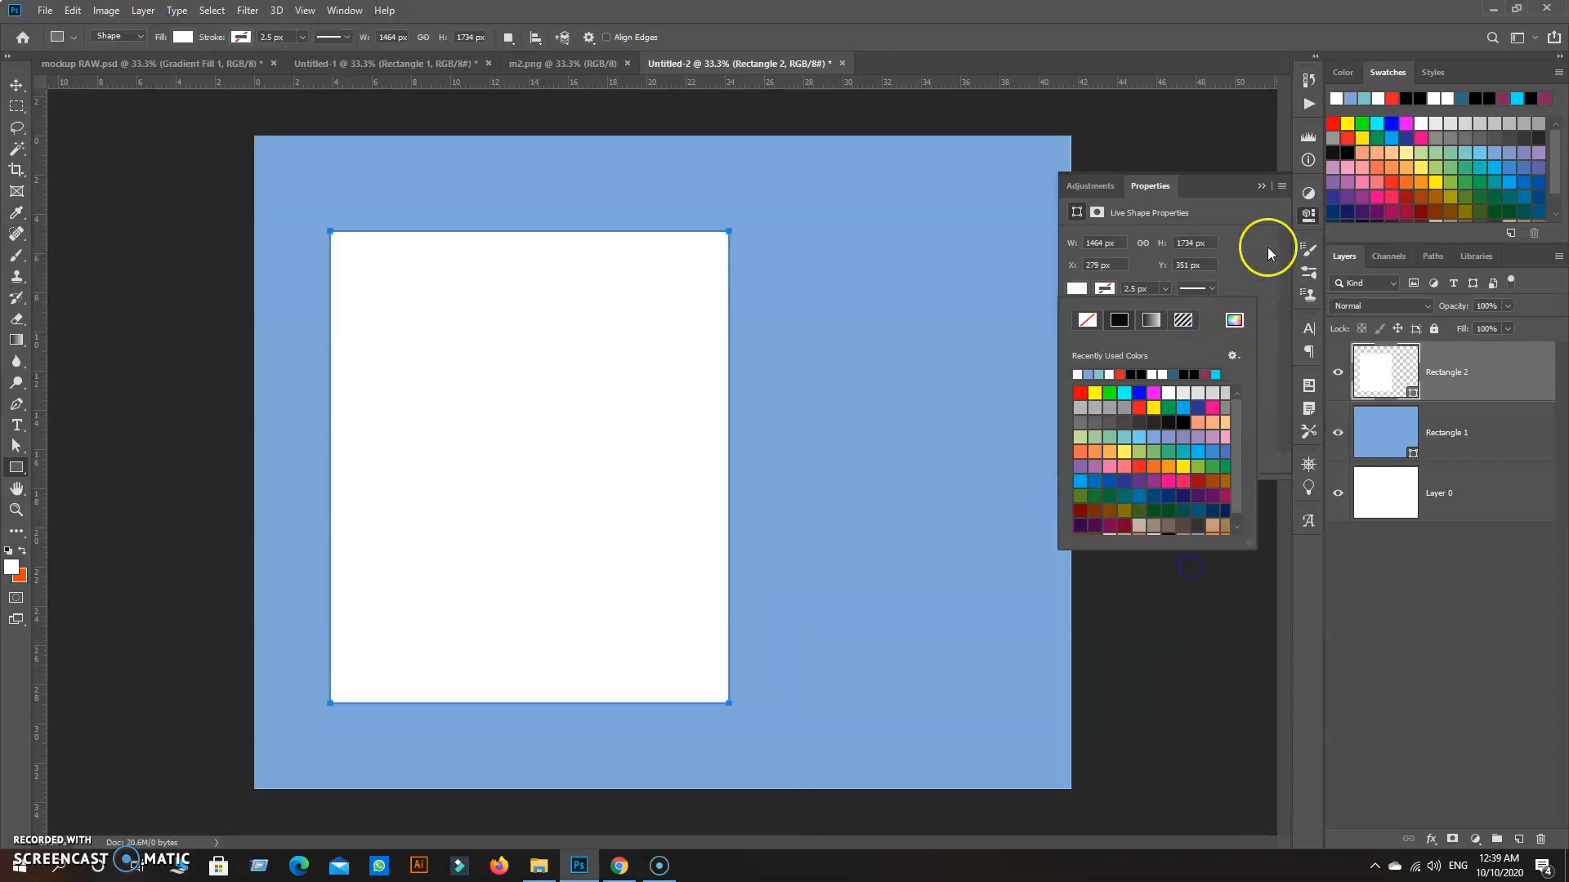
click(1261, 185)
Step: Duplicate the white rectangle to its right and scale the copy to about 62% width and 96% height
click(11, 86)
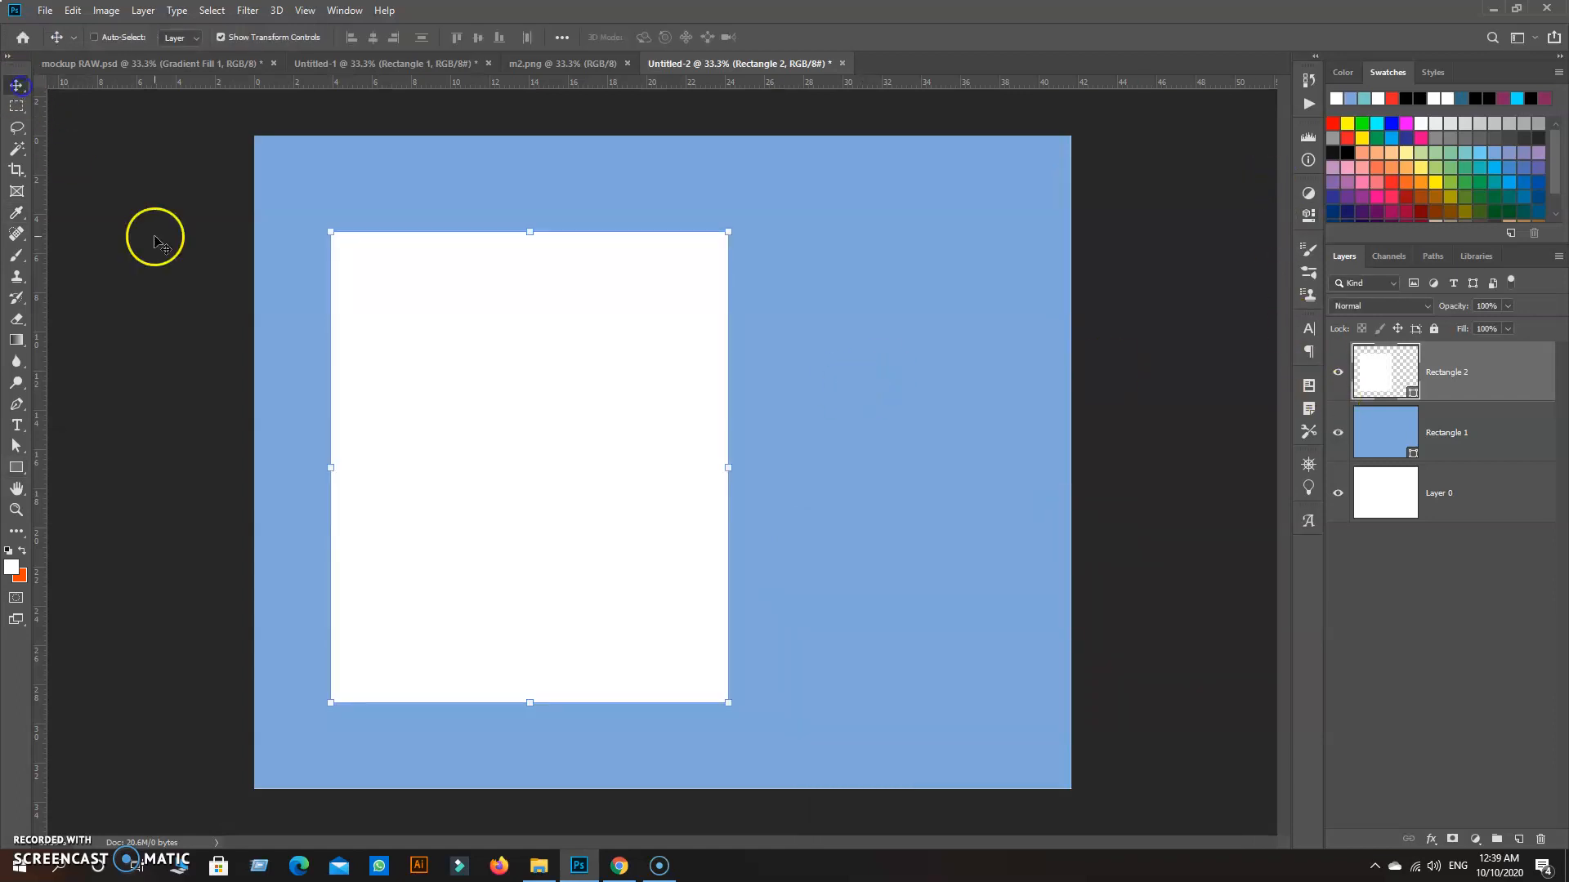
drag(502, 463, 860, 462)
drag(688, 465, 759, 466)
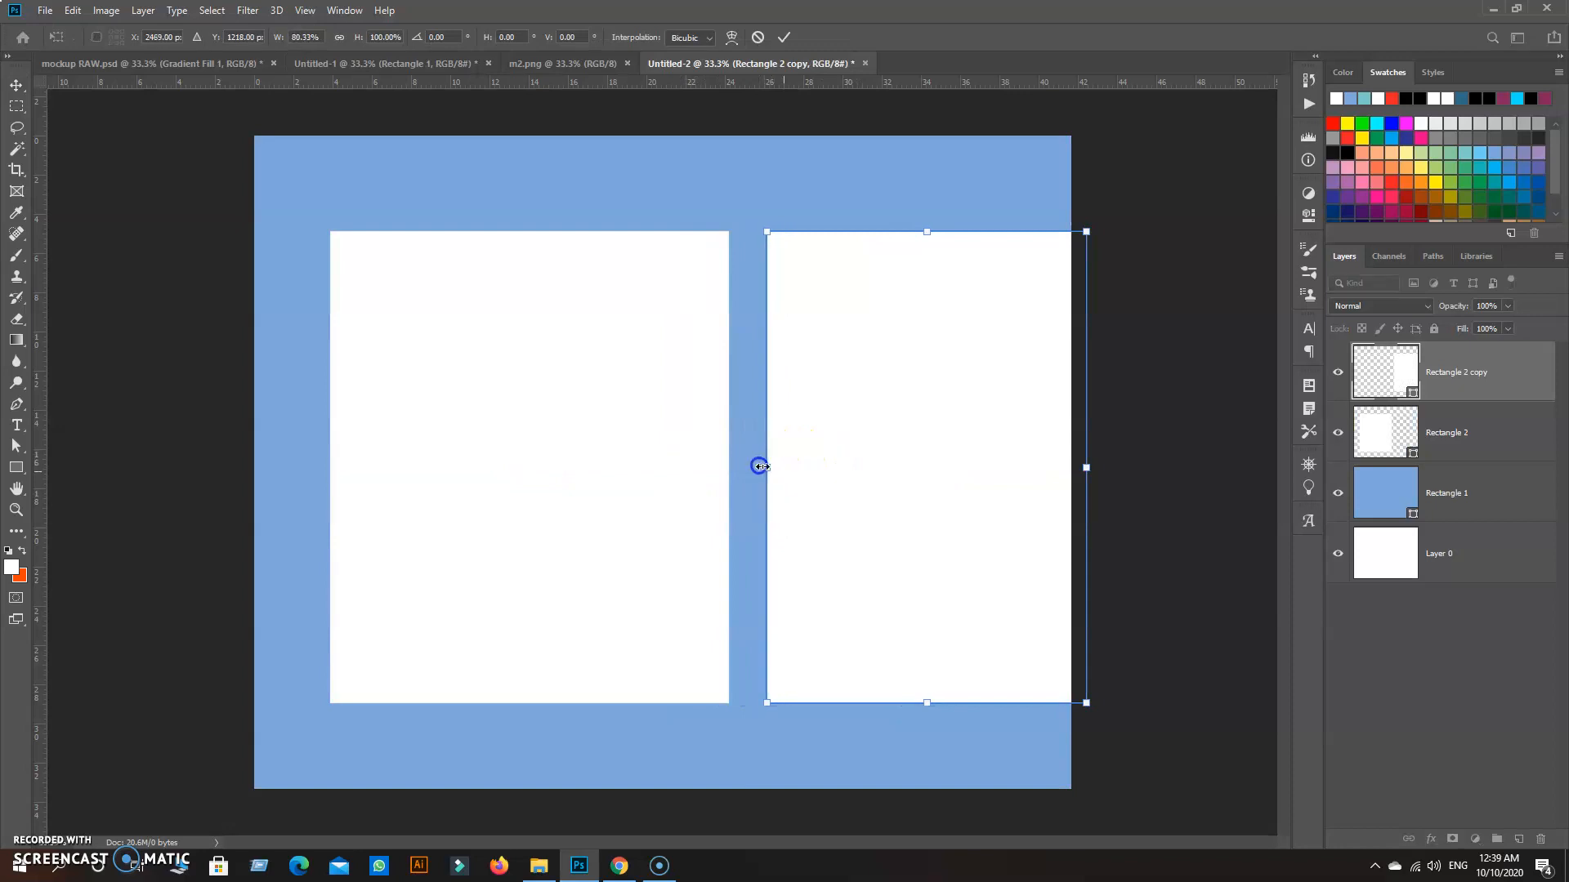
drag(1087, 466, 1024, 494)
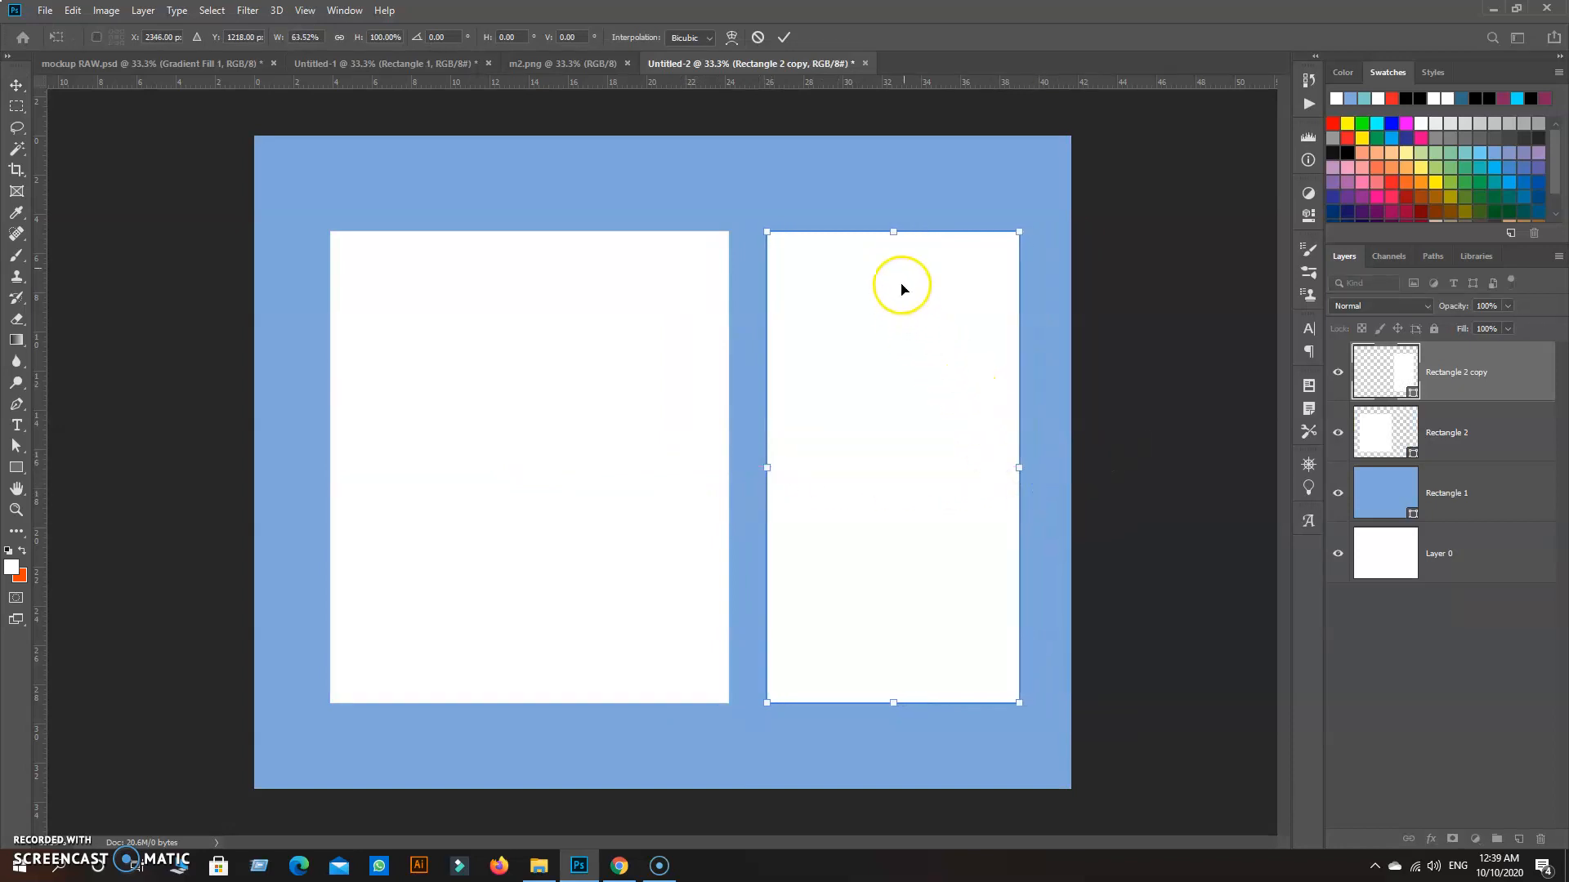
drag(893, 231, 893, 238)
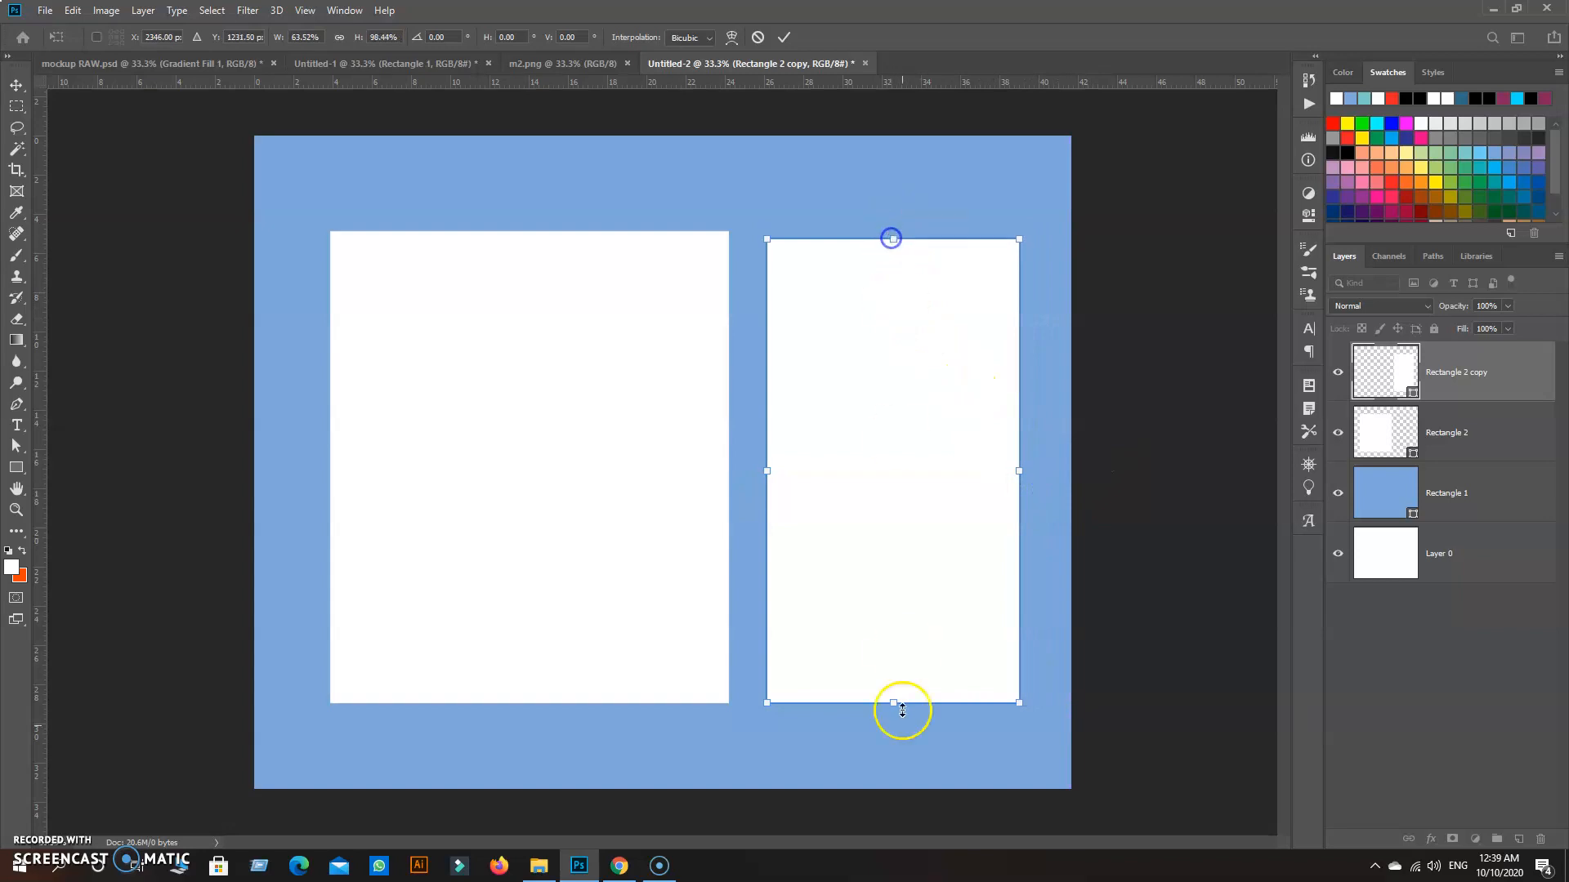
drag(893, 701, 893, 690)
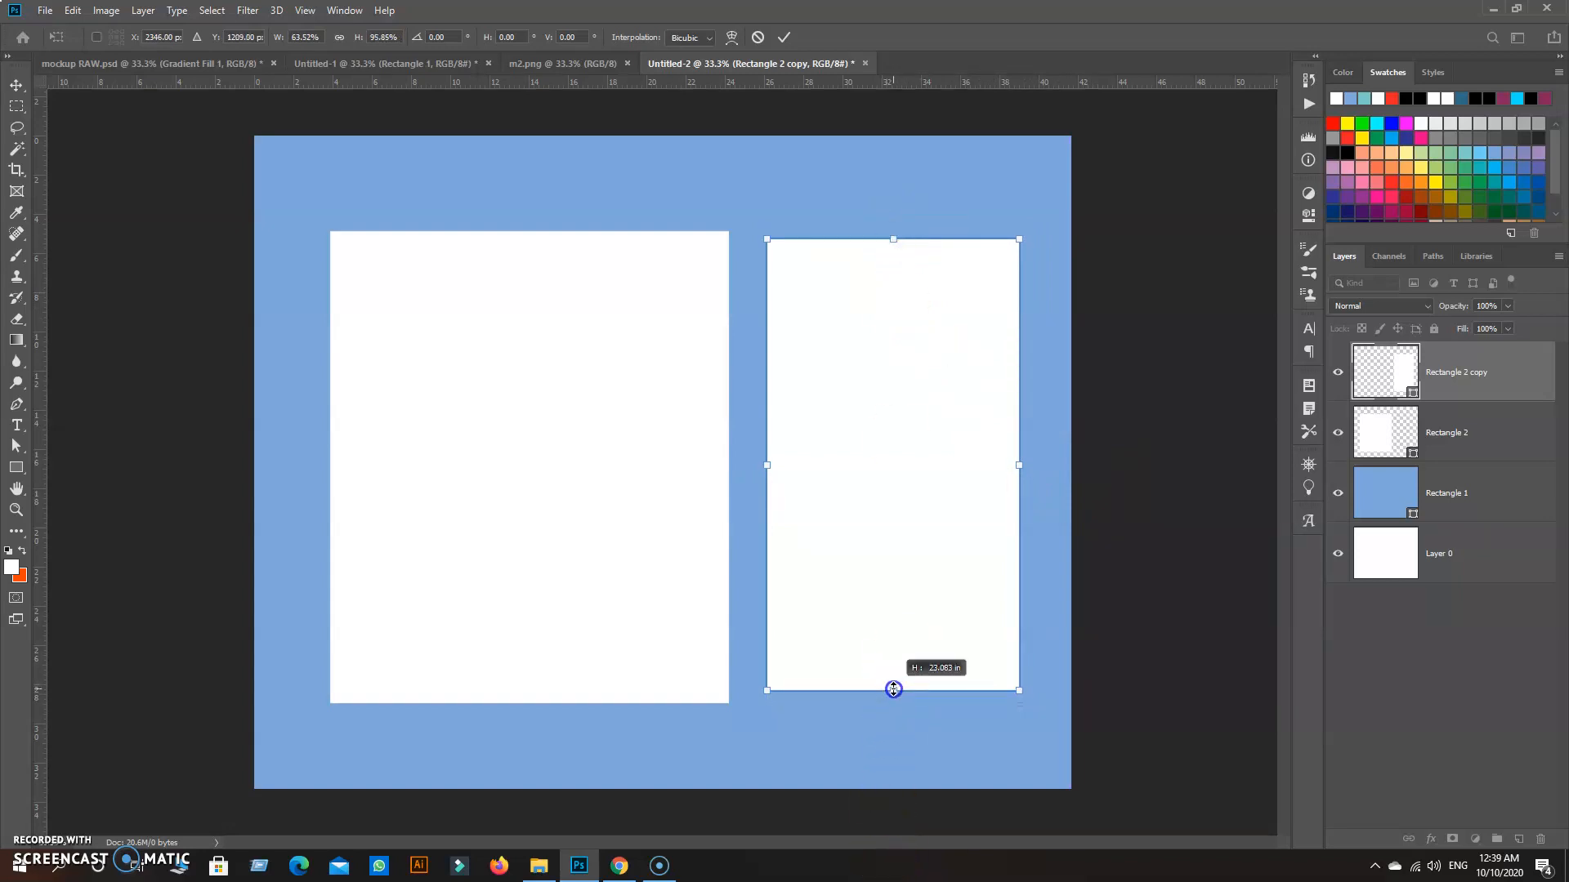
drag(766, 465, 770, 464)
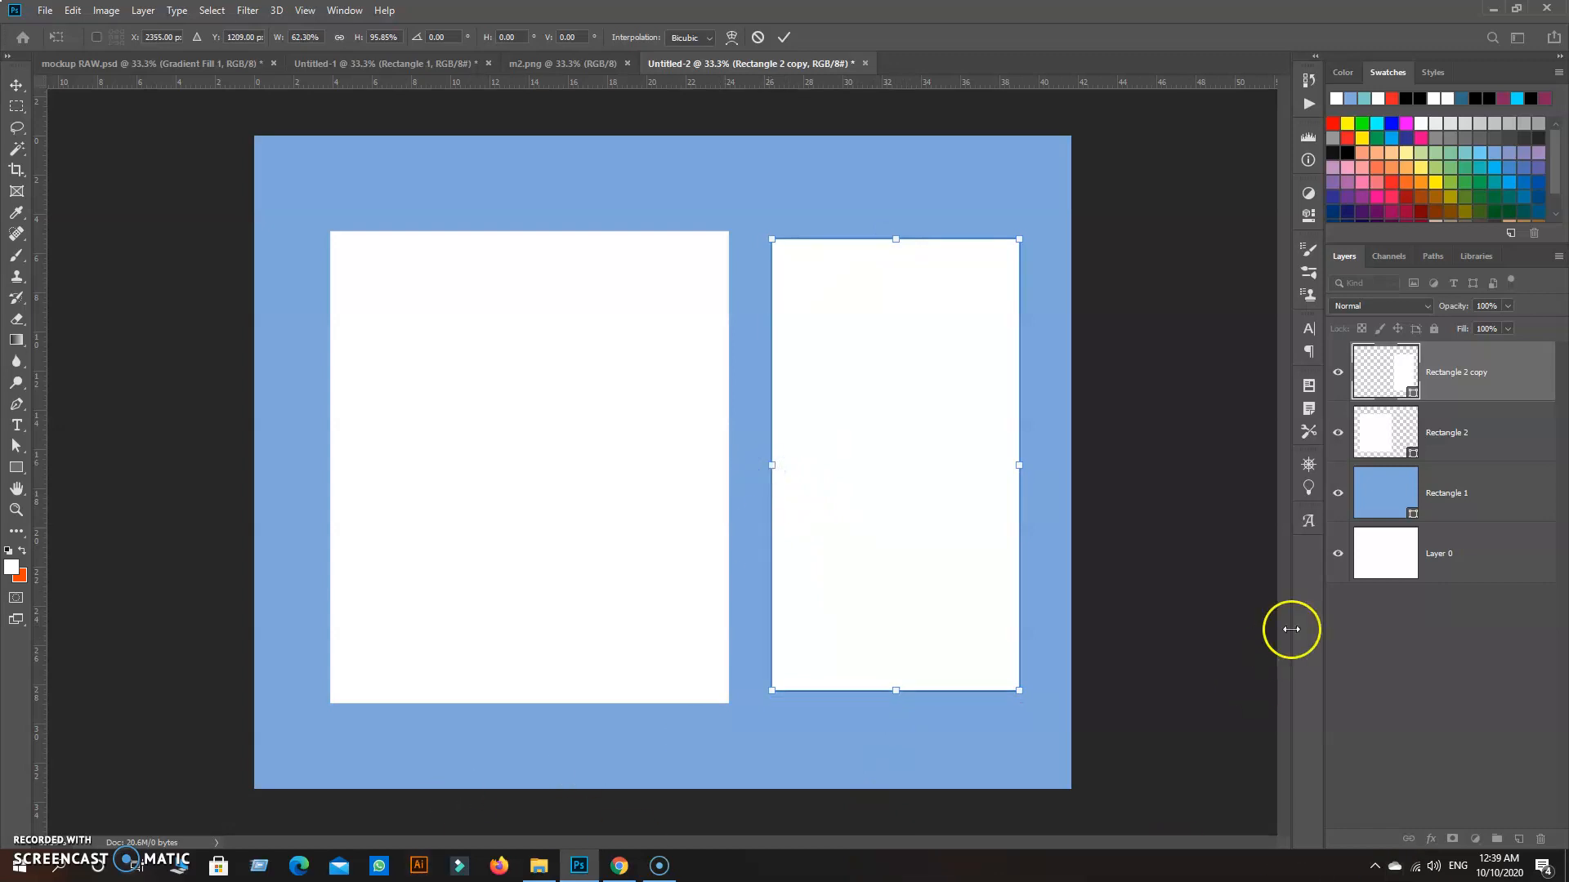
Step: Place the feedback request screen-capture file from Lesson 29 as an embedded image above Rectangle 2, positioned over the left white rectangle
click(1443, 450)
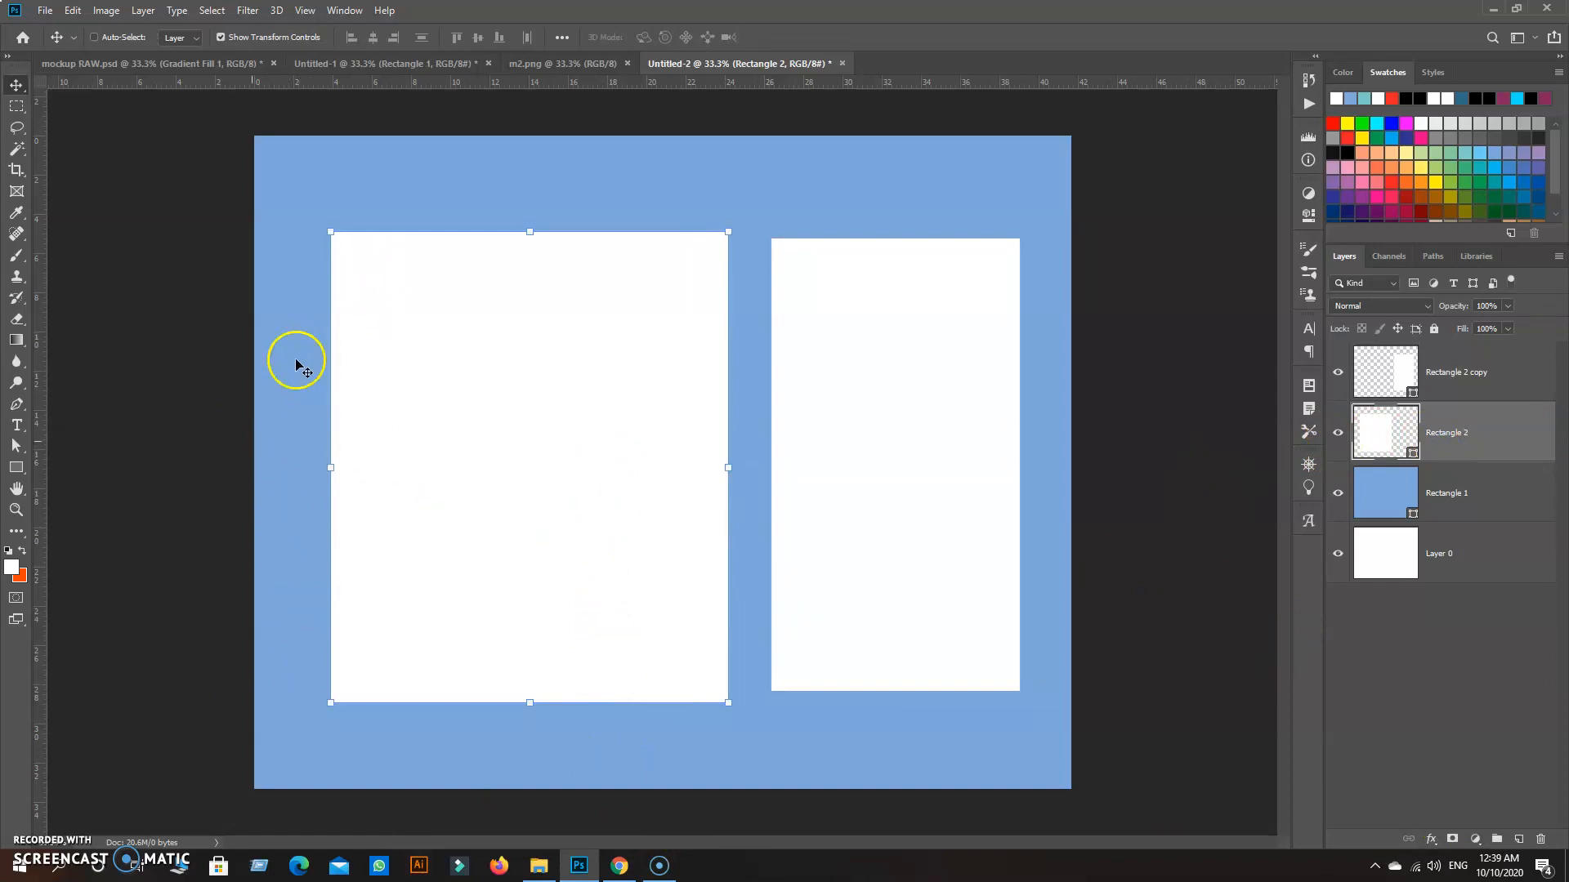
click(46, 12)
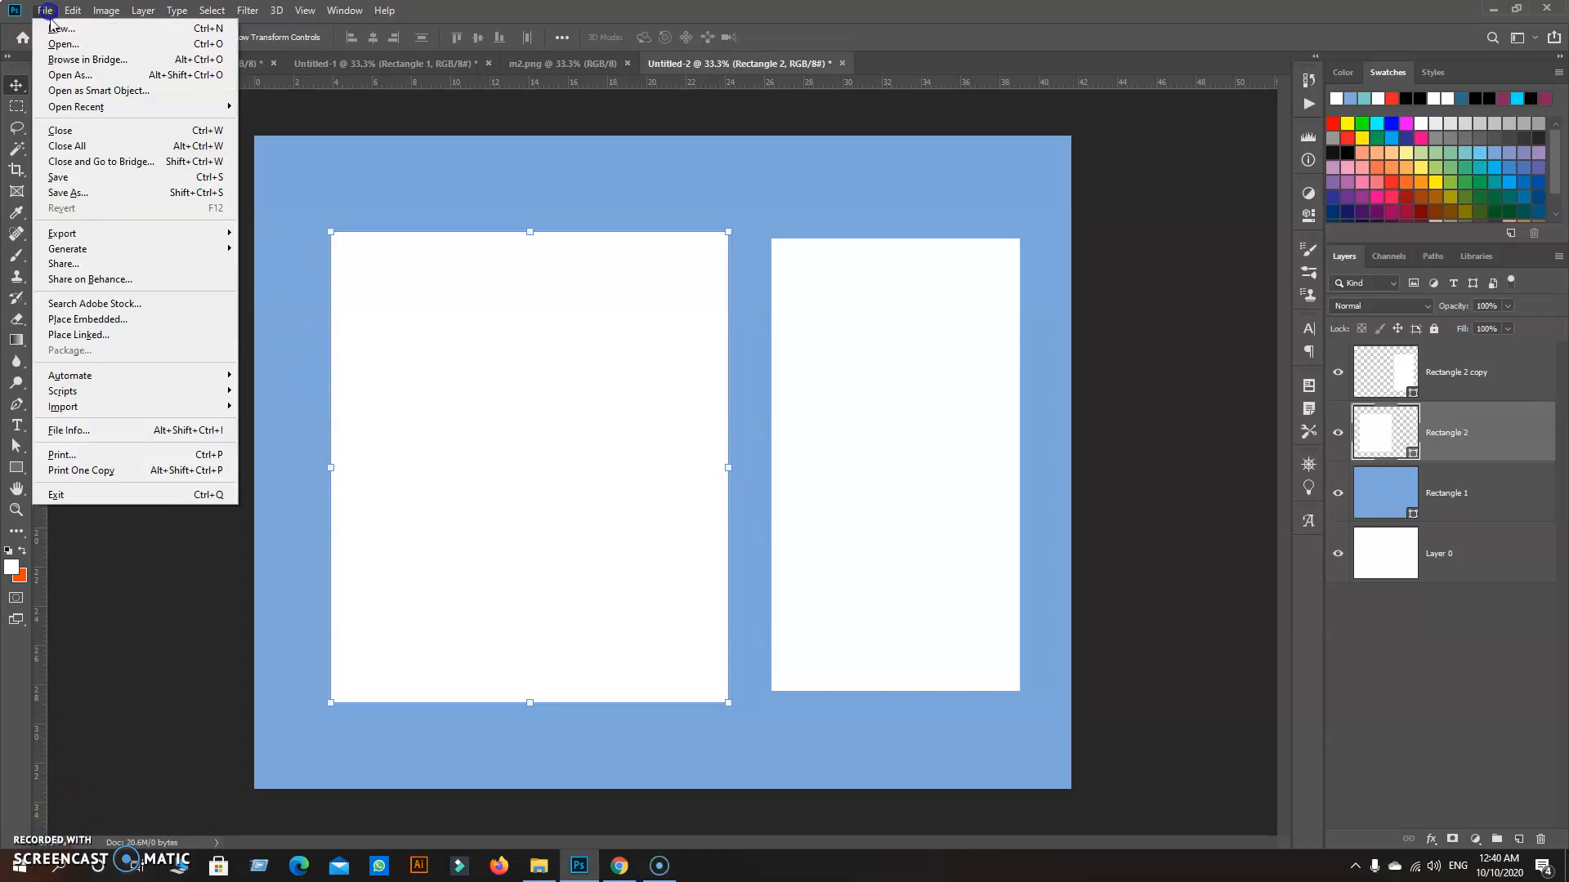
click(82, 318)
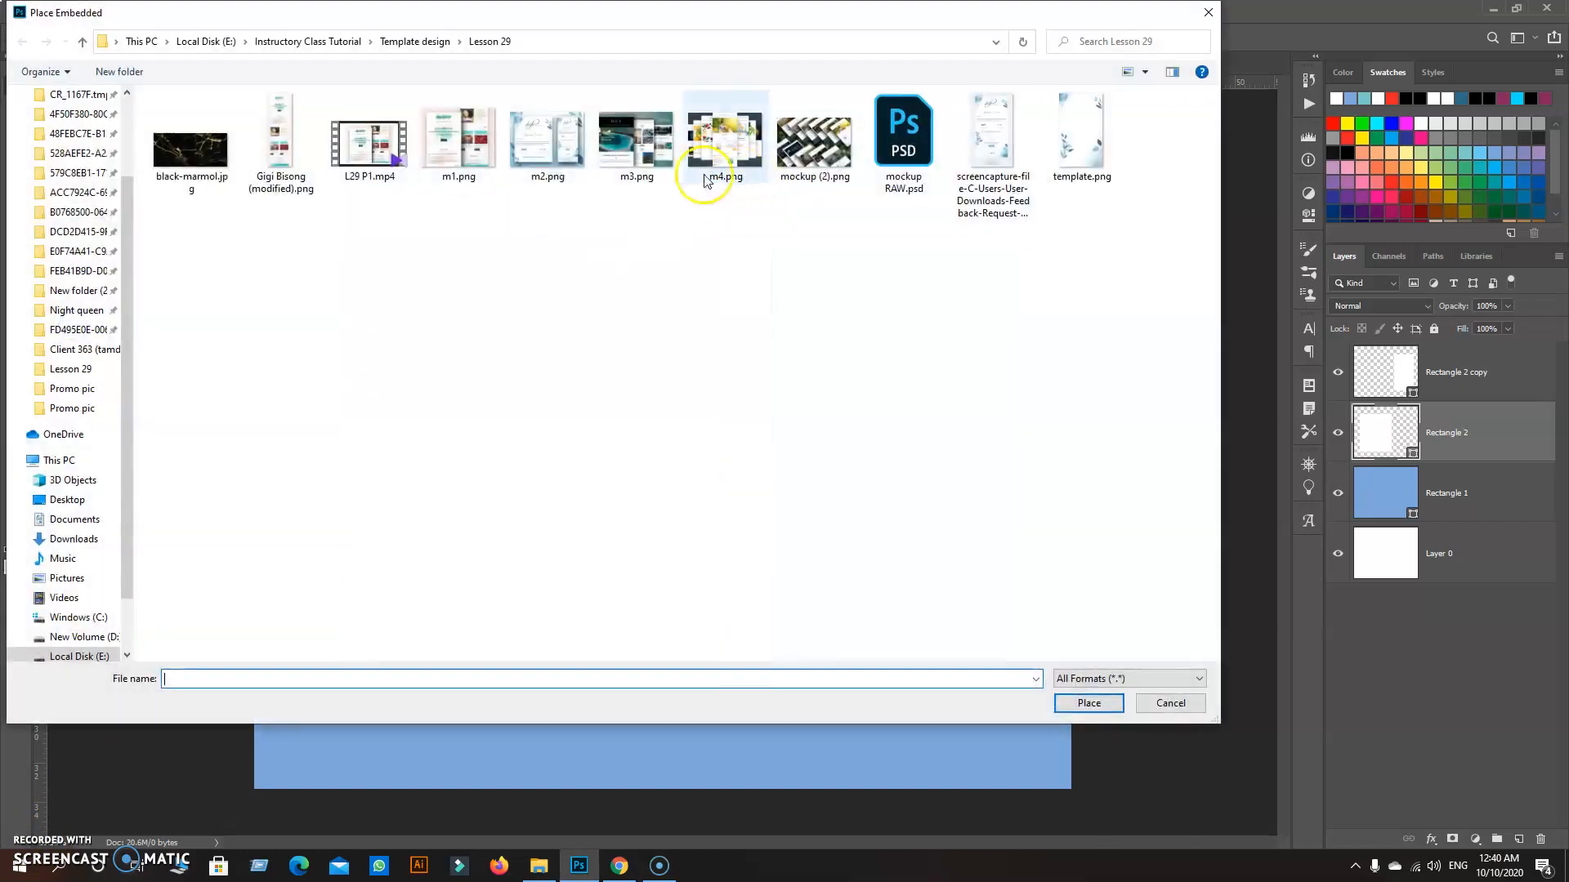
double_click(992, 139)
drag(675, 380, 525, 446)
click(1538, 424)
Step: Move the Rectangle 2 copy layer below Rectangle 2, and rename Rectangle 2 as 1 and the copy as 2
drag(1486, 349, 1447, 527)
click(1474, 426)
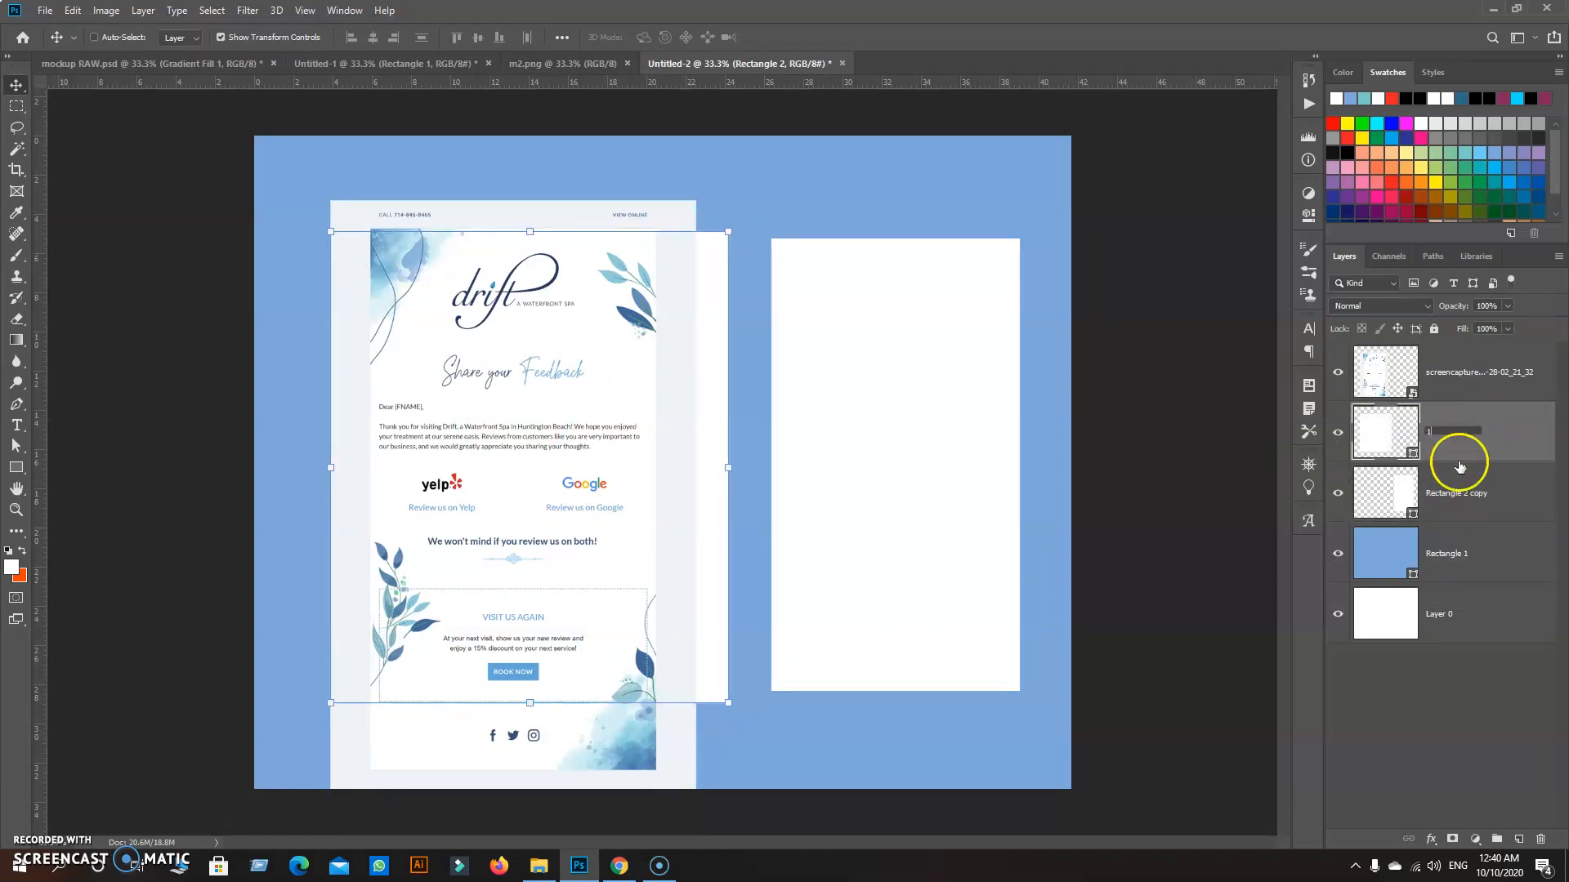
double_click(1451, 503)
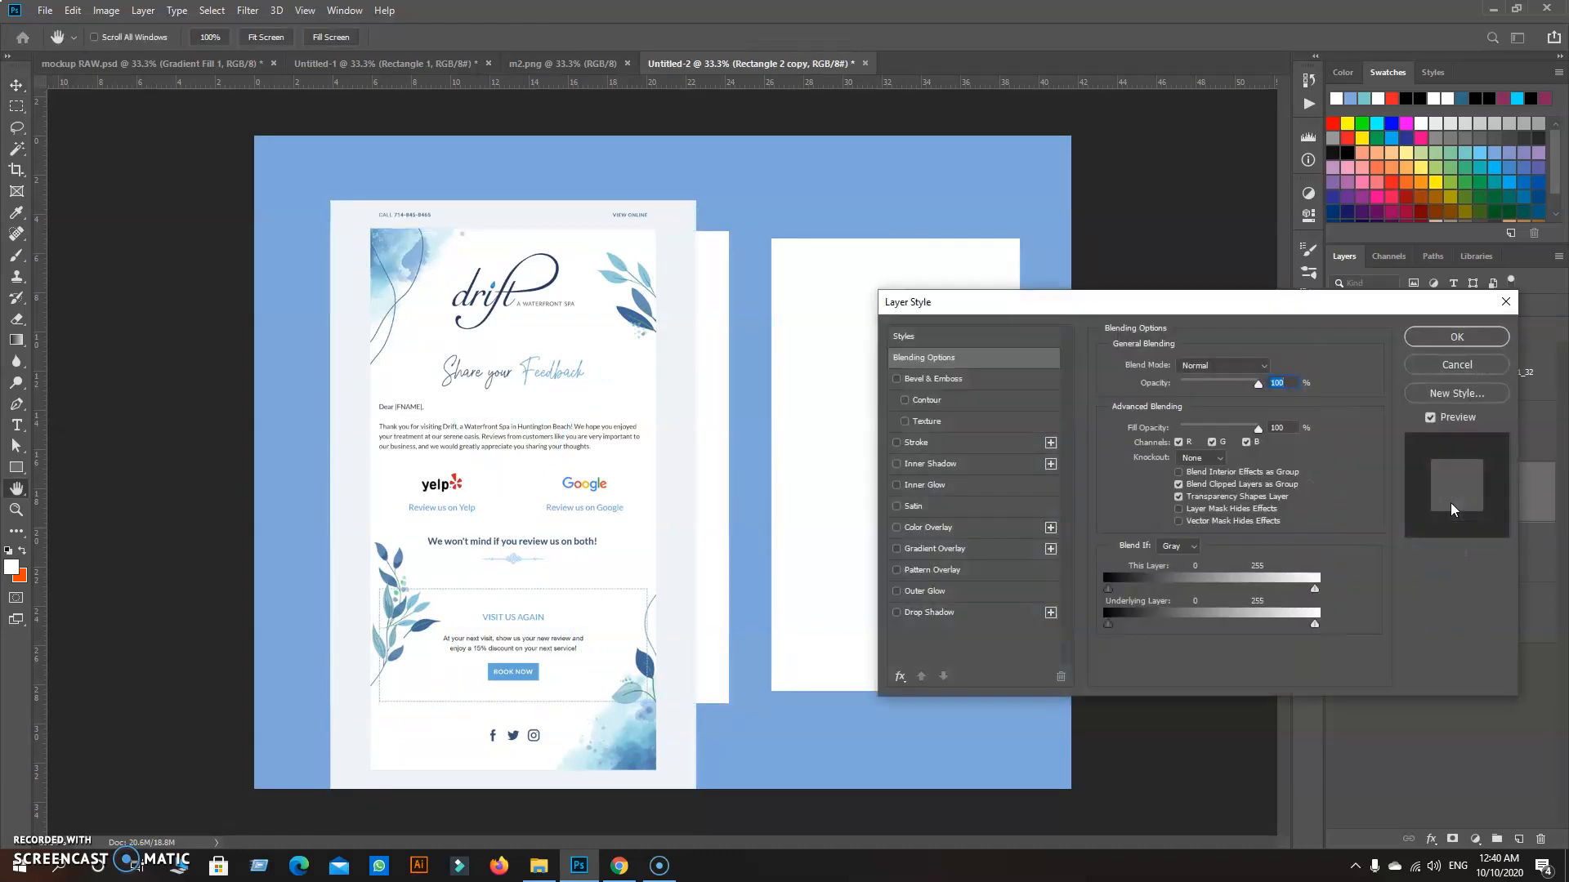
click(1461, 372)
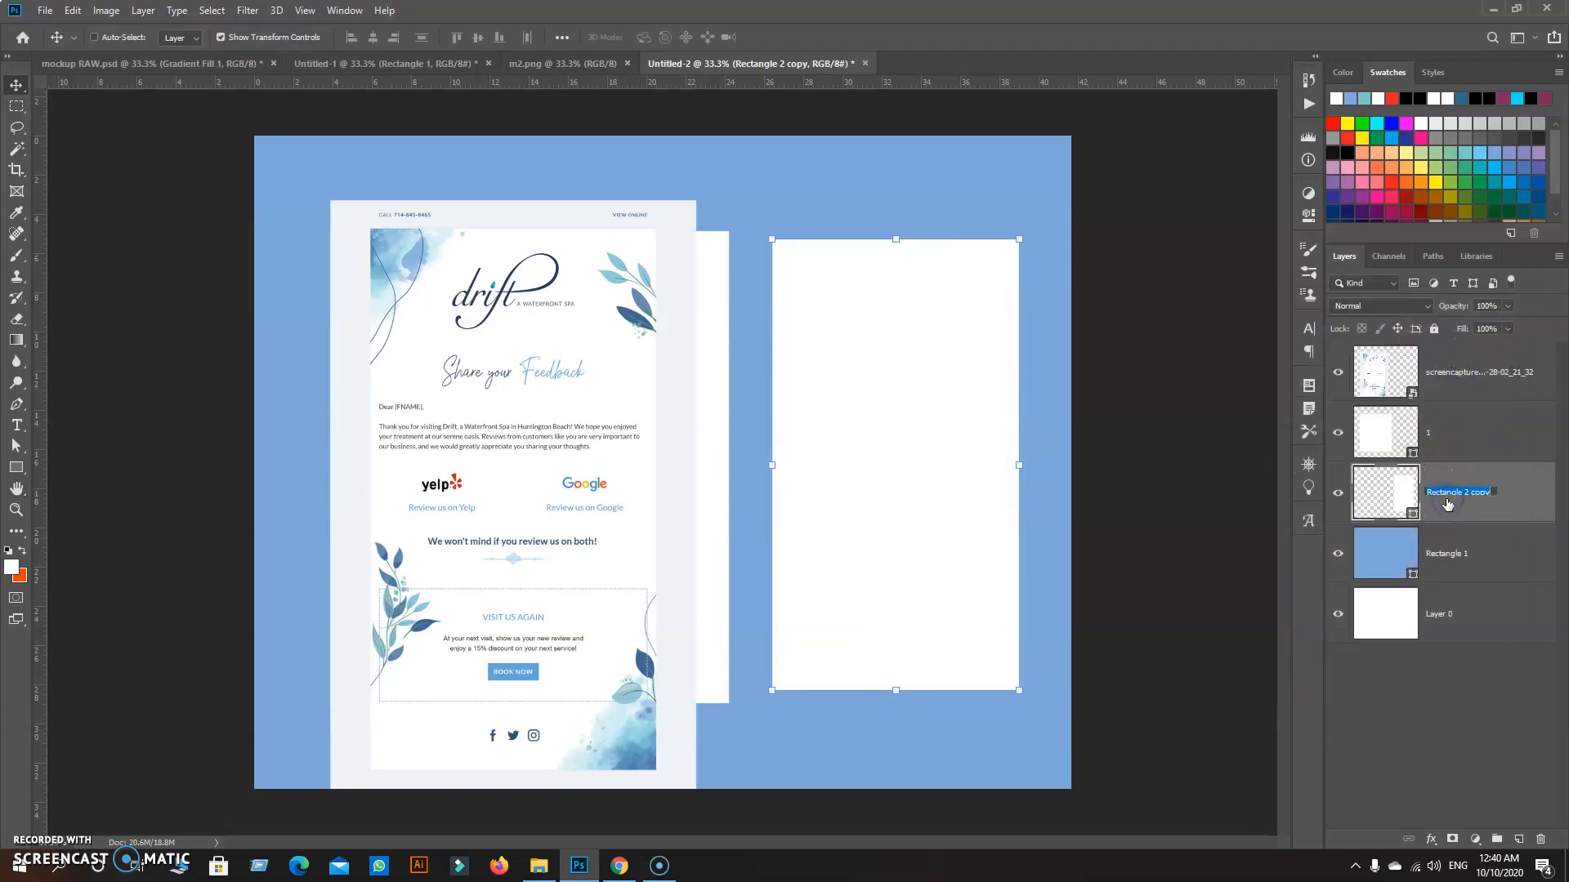
click(1464, 416)
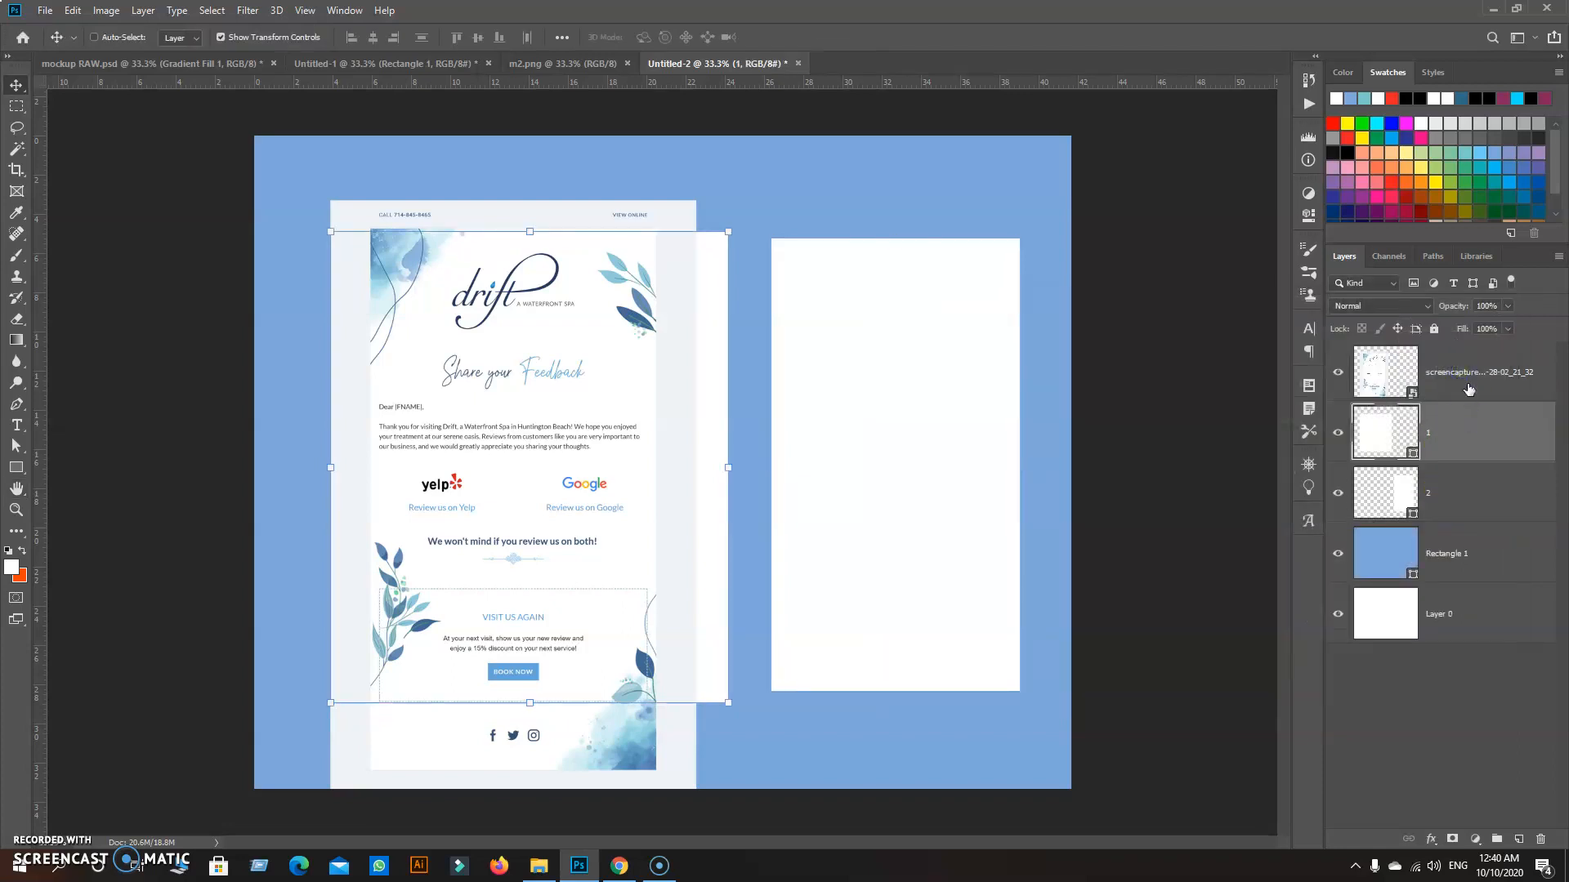
Step: Clip the screen-capture layer to rectangle 1, scale it to about 98%, and position the email's white body to fill the panel from its upper edge
right_click(1468, 391)
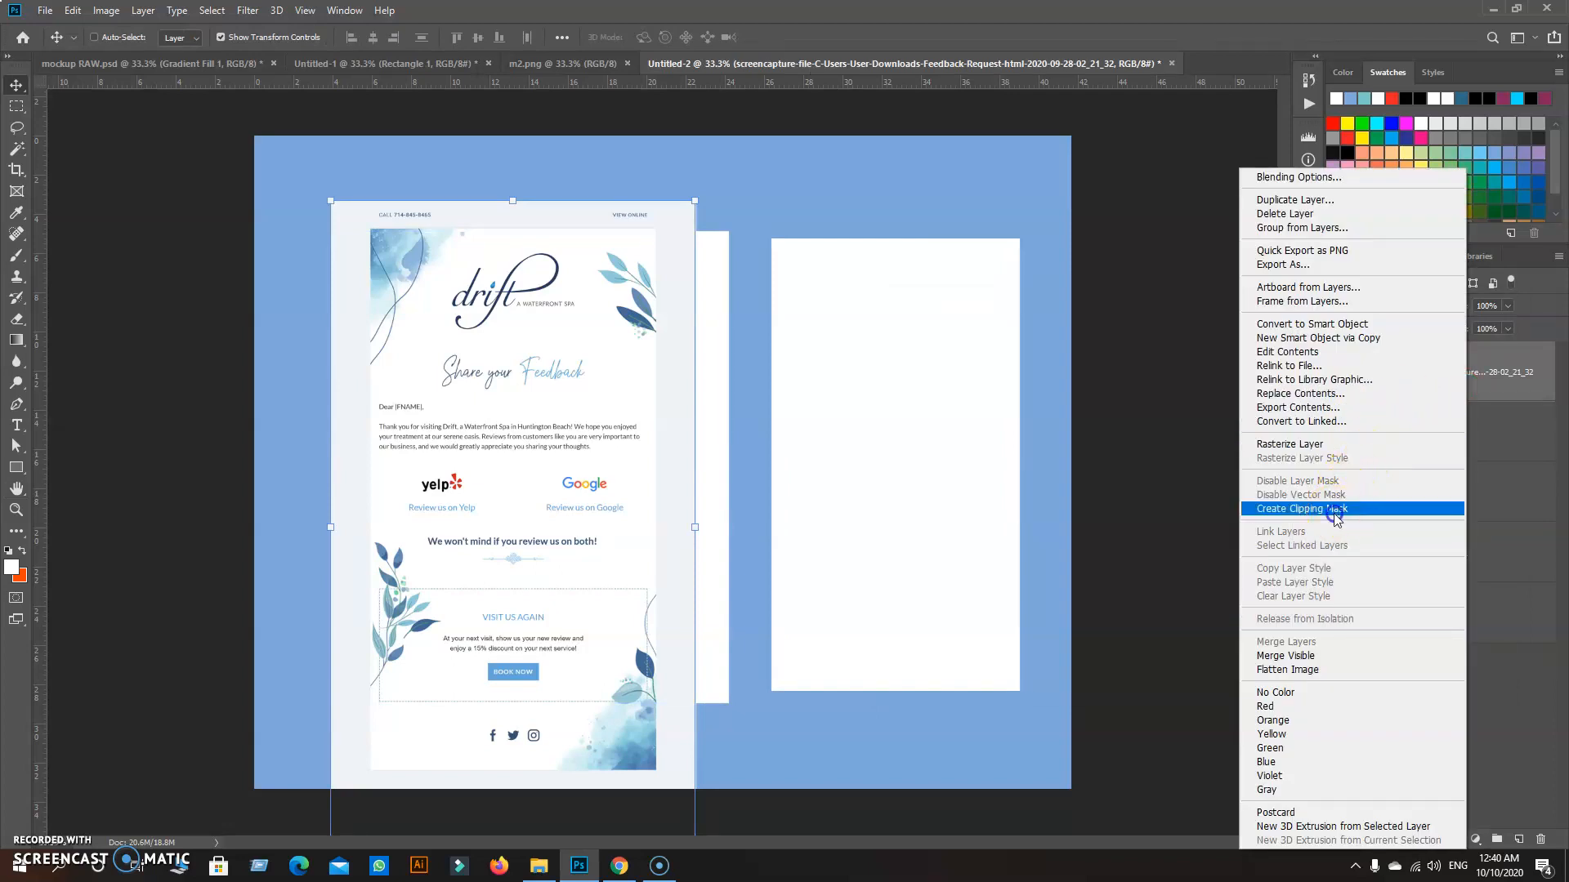
click(1333, 509)
key(ctrl+t)
drag(700, 514, 796, 515)
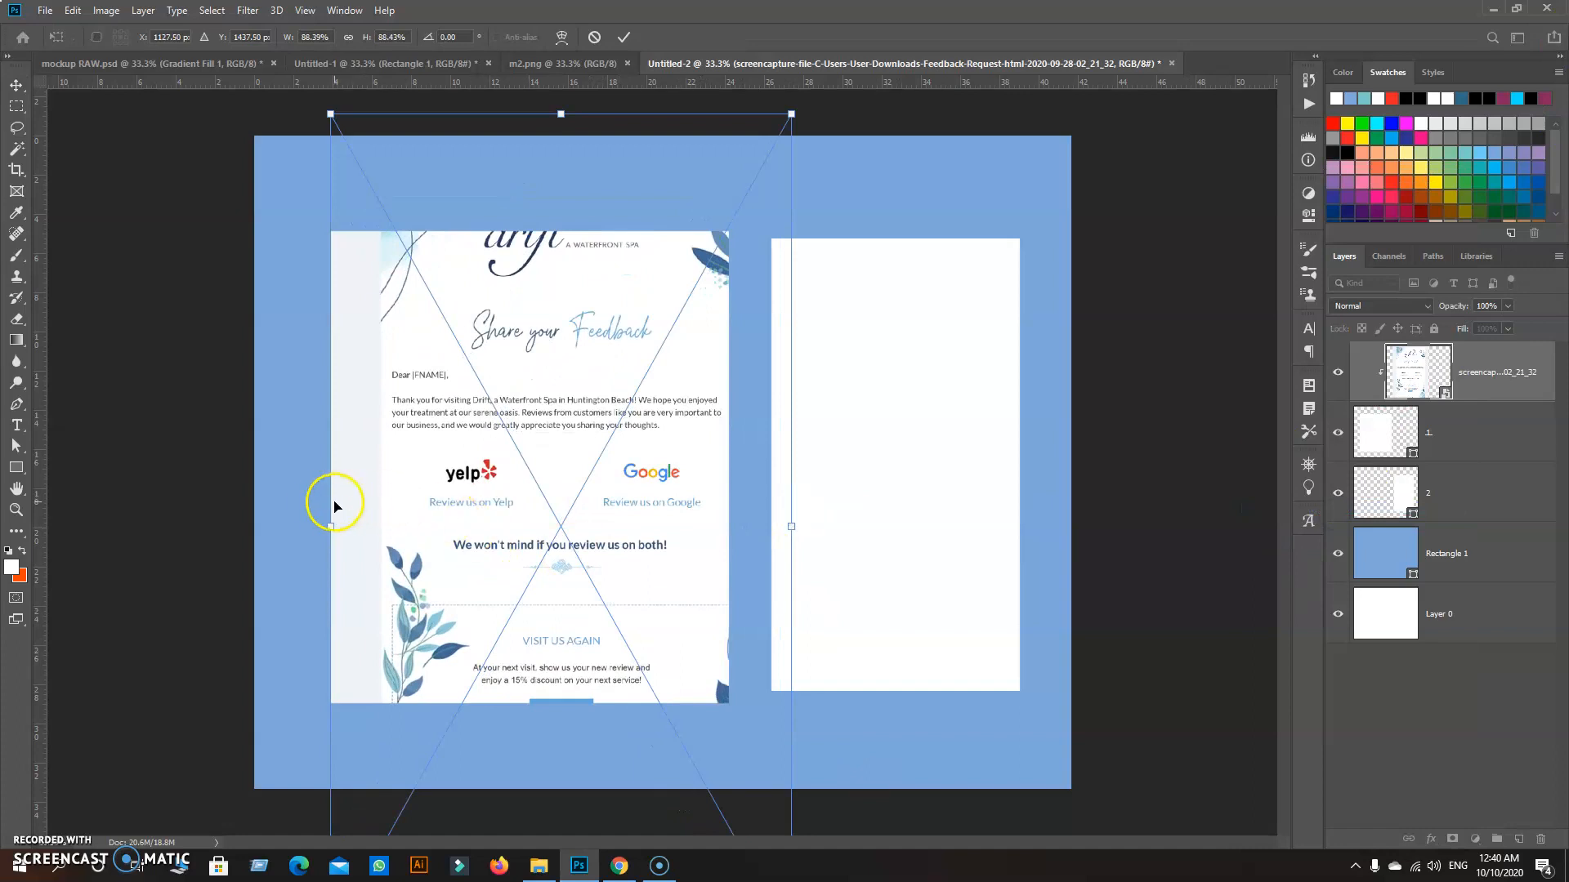
drag(326, 506, 273, 520)
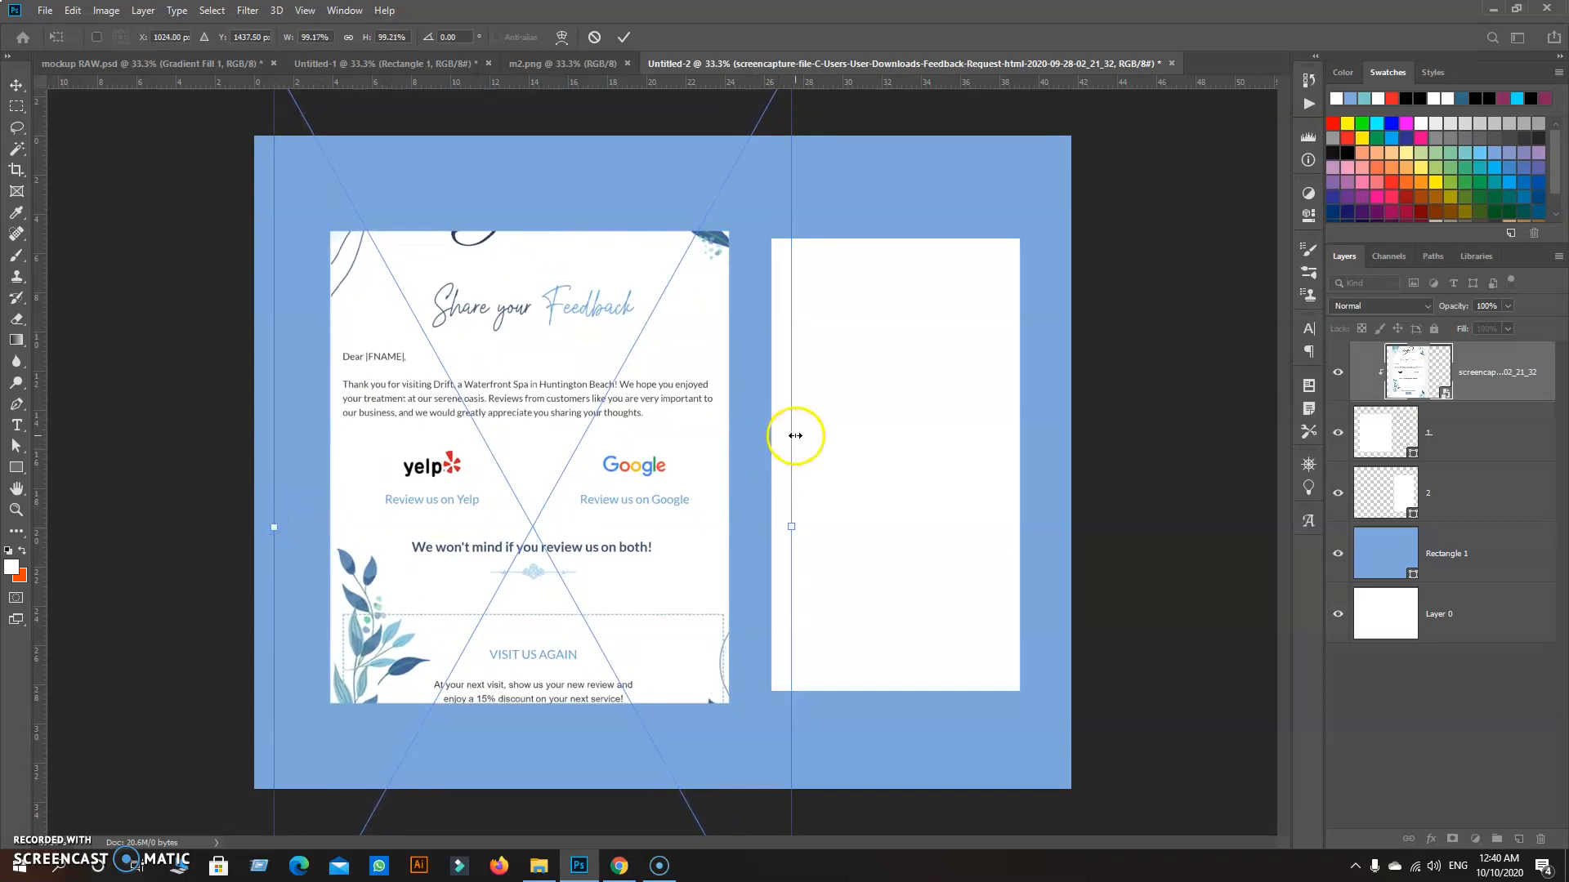
drag(795, 435, 789, 433)
drag(677, 364, 682, 485)
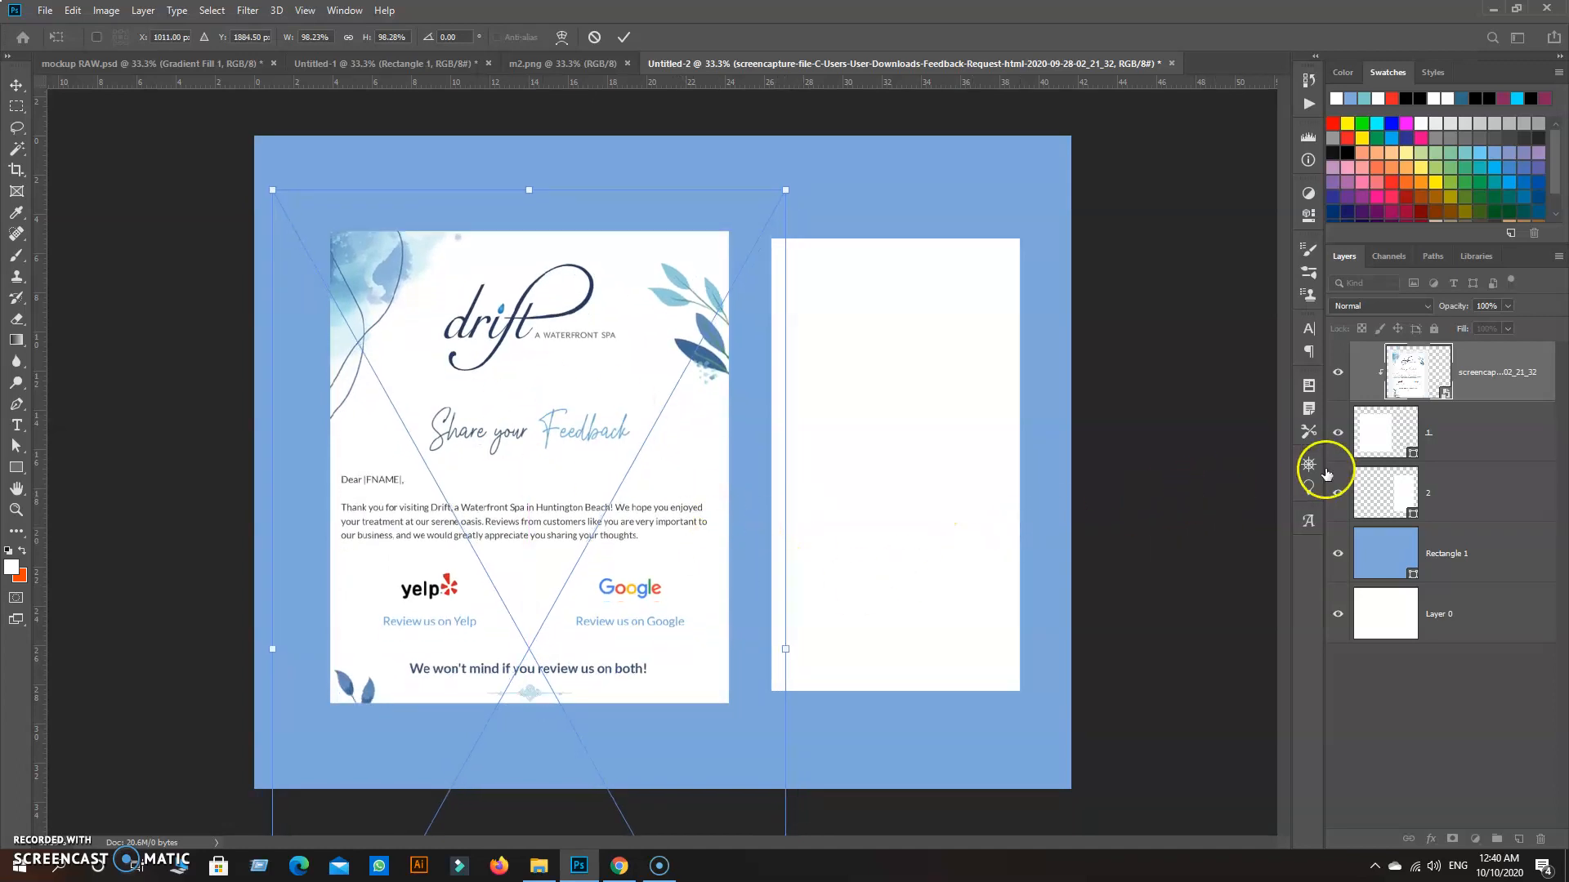
Step: Extend the lower edge of rectangle 1 to about 104.5% of its height
click(1443, 441)
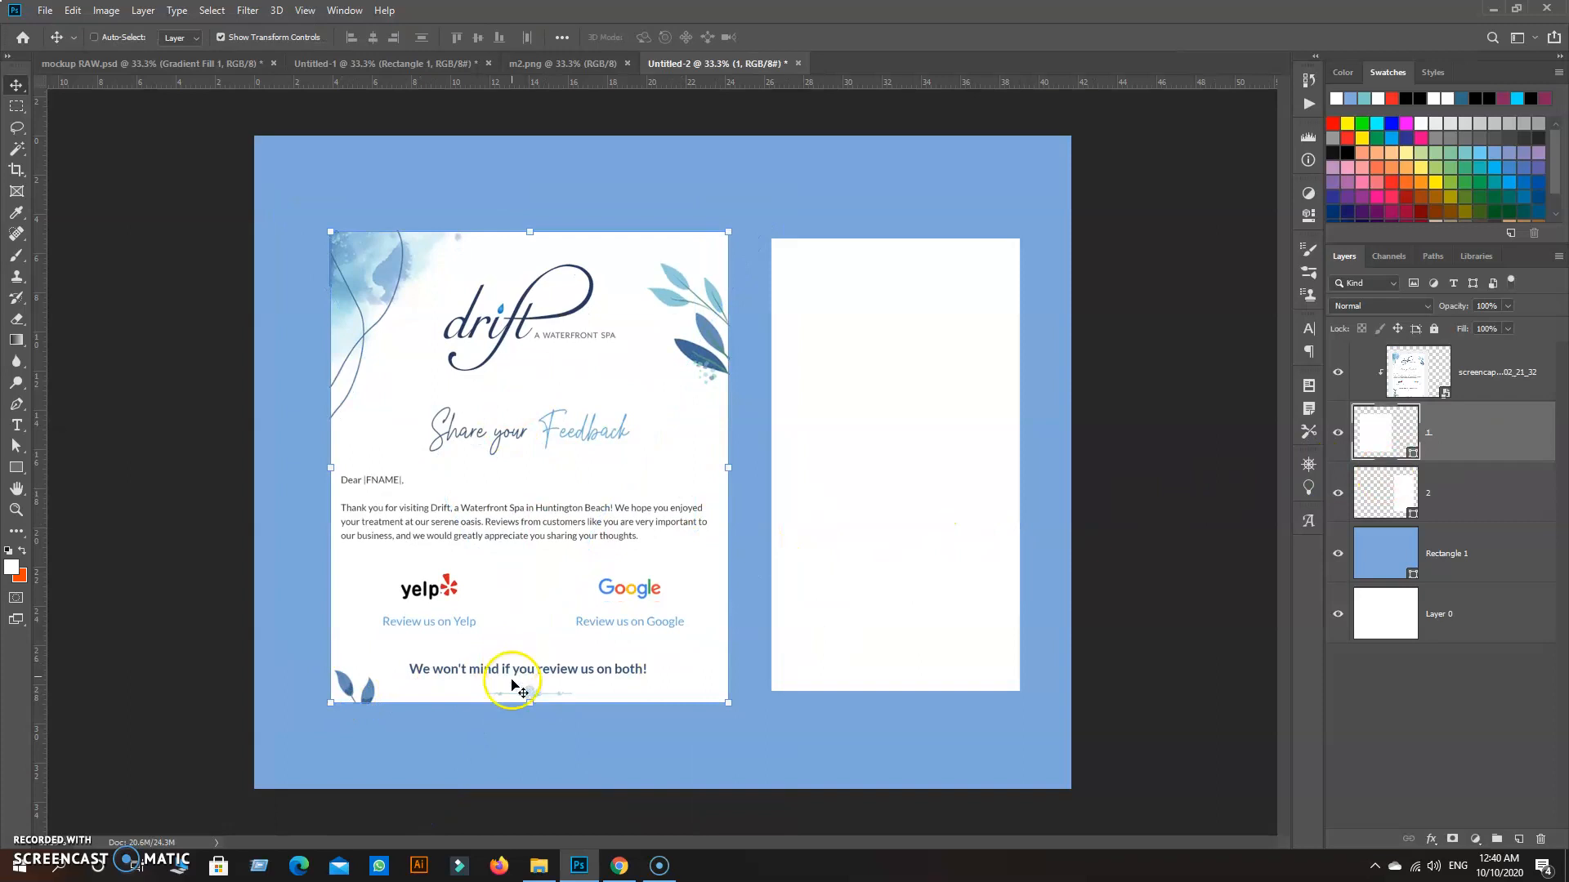
drag(522, 701, 524, 720)
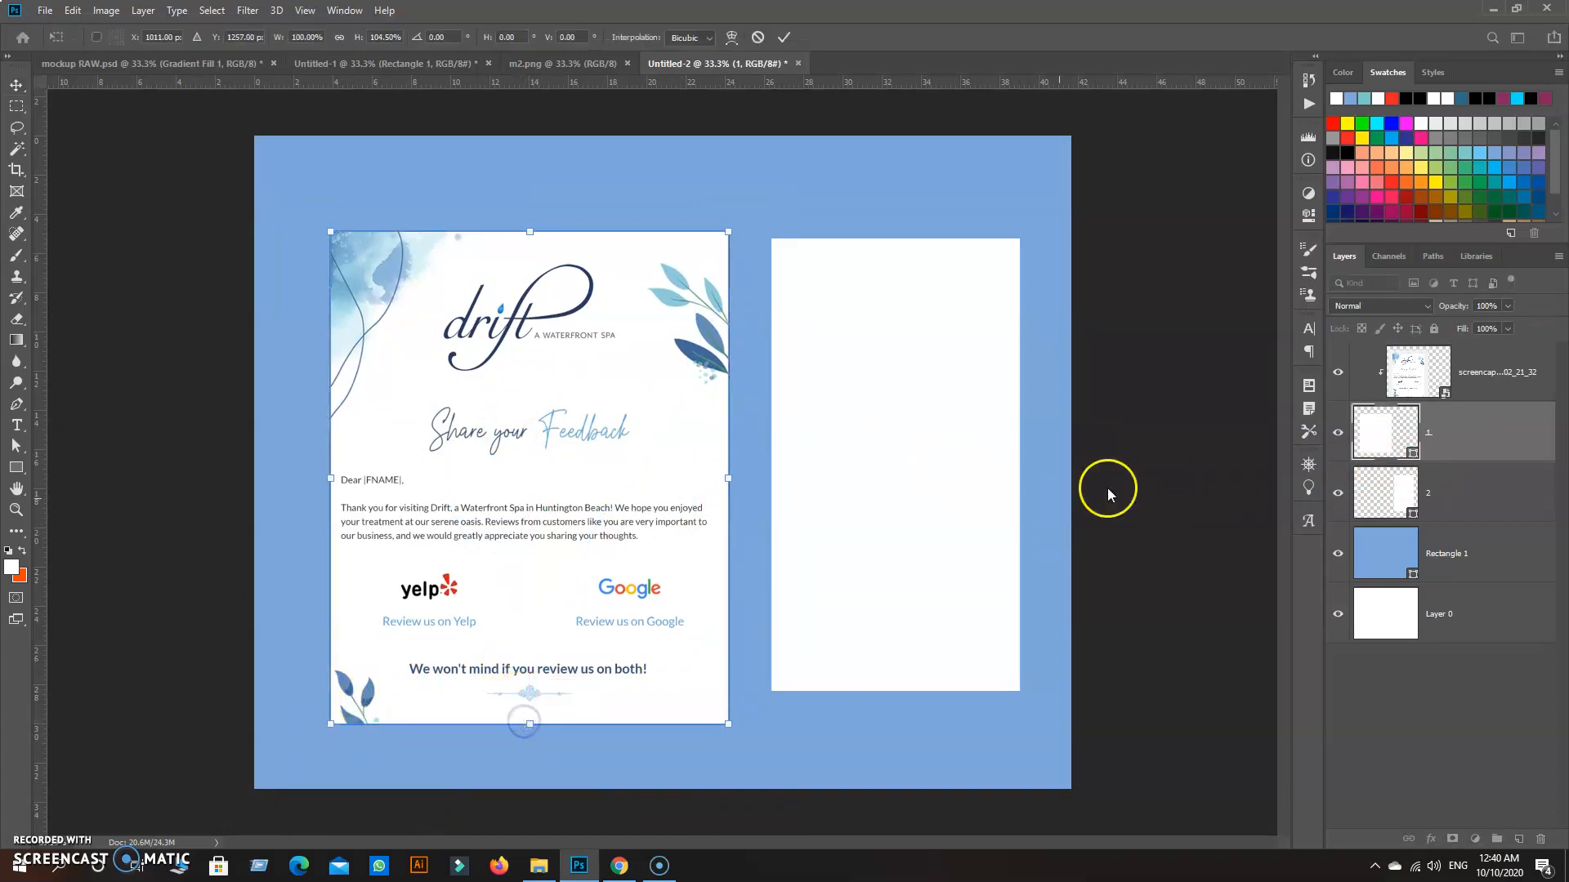
click(1451, 431)
Step: Duplicate the screen-capture layer, place the copy between layers 1 and 2, and clip it to rectangle 2
drag(1475, 372, 1518, 838)
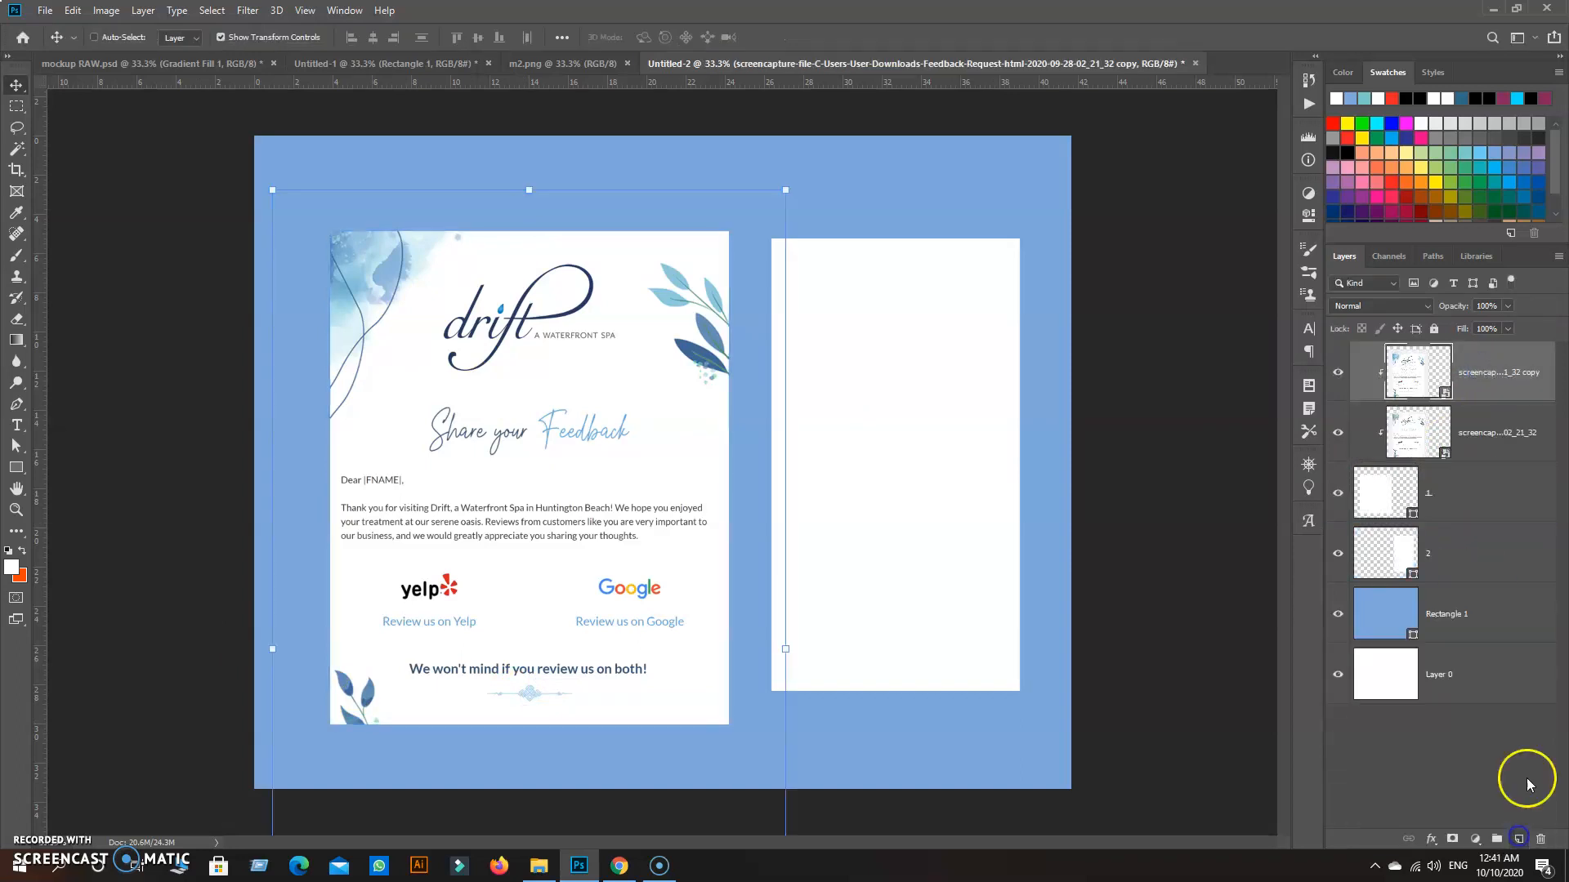
drag(1463, 377, 1466, 495)
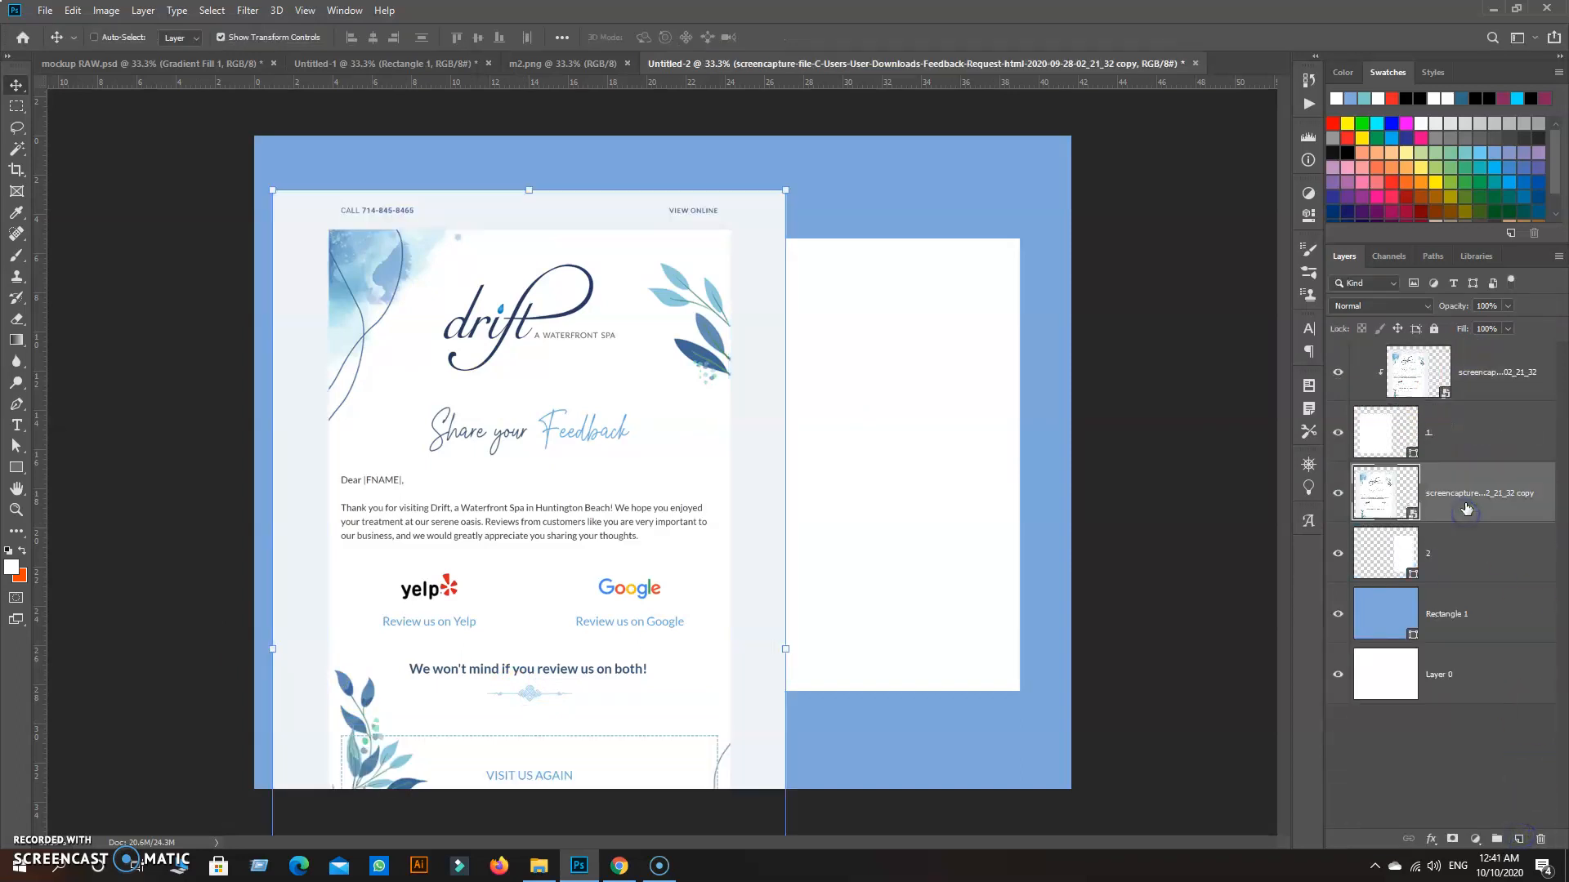
right_click(1464, 505)
click(1299, 508)
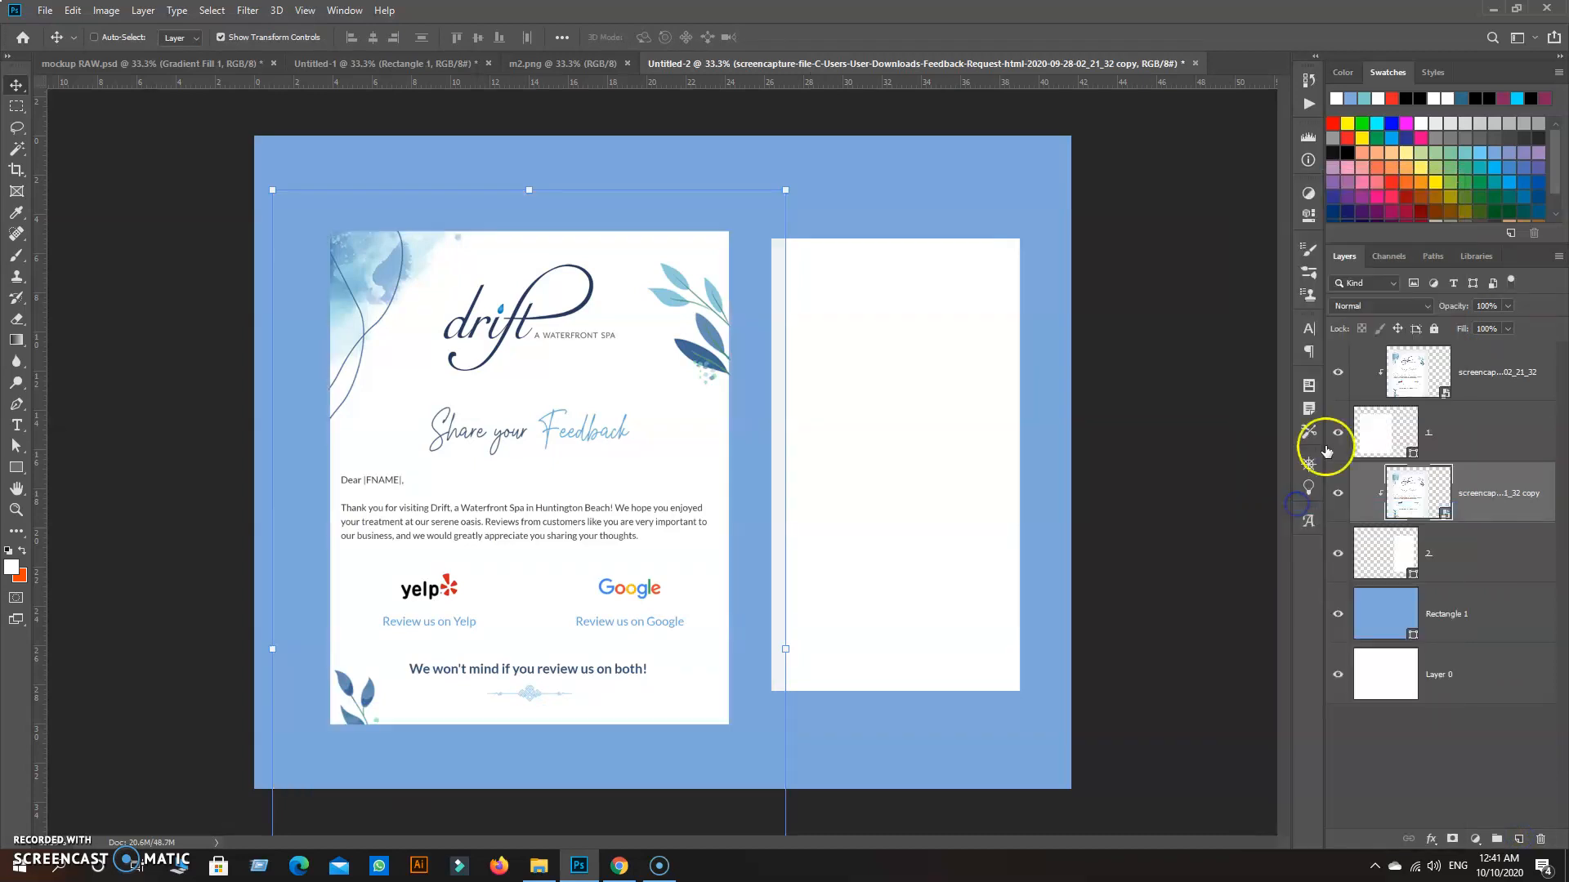
Step: Move the screen-capture copy over rectangle 2, scale it to about 61%, and align its upper edge with the panel
drag(665, 501, 952, 454)
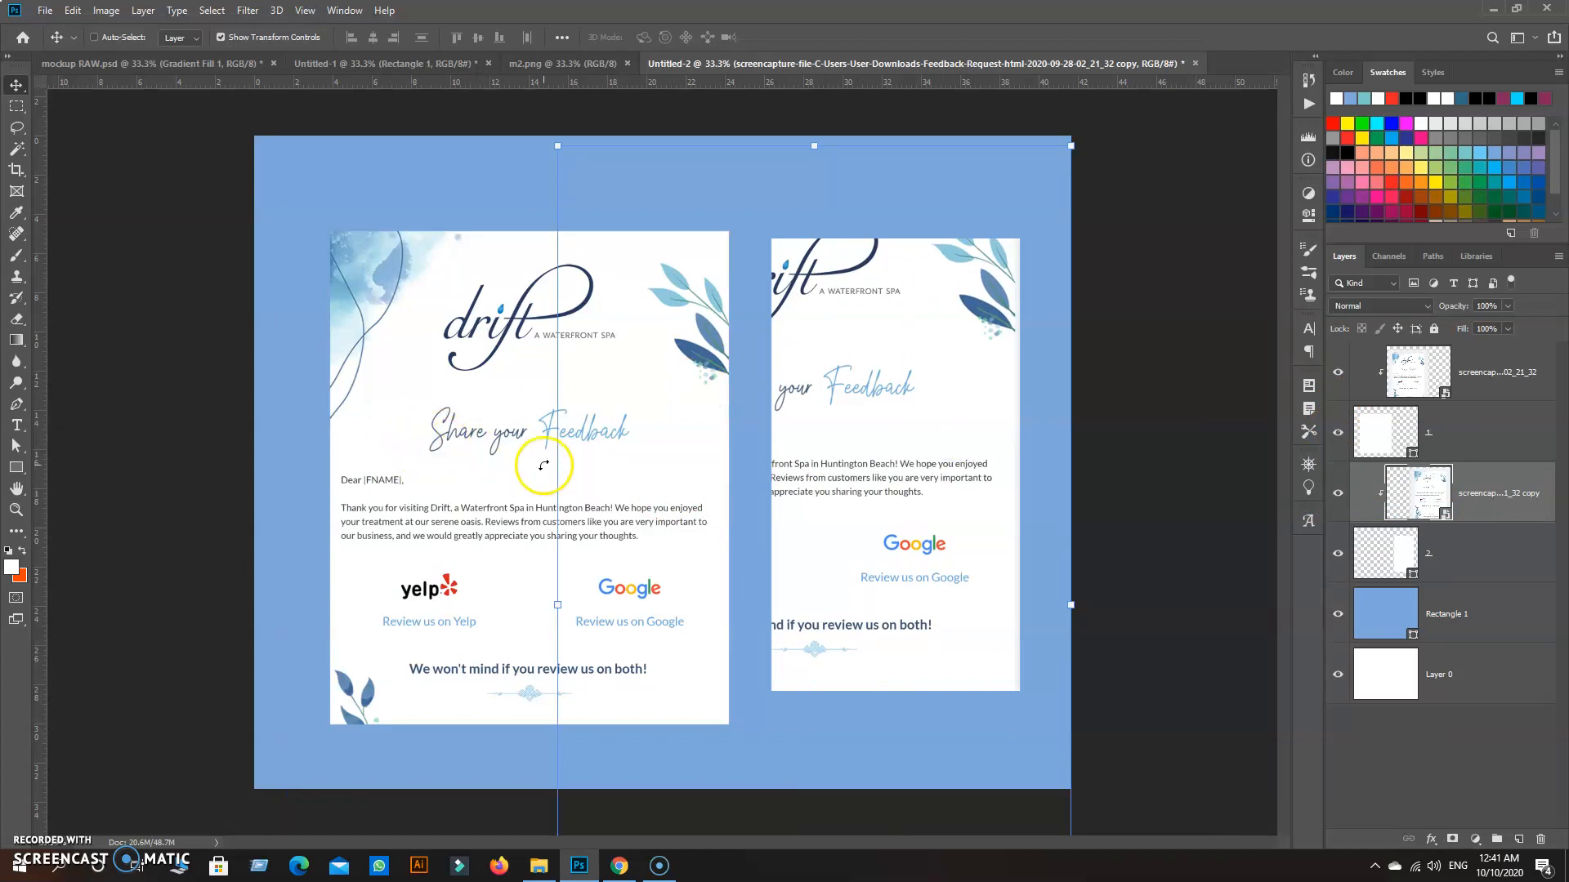
drag(557, 460, 736, 433)
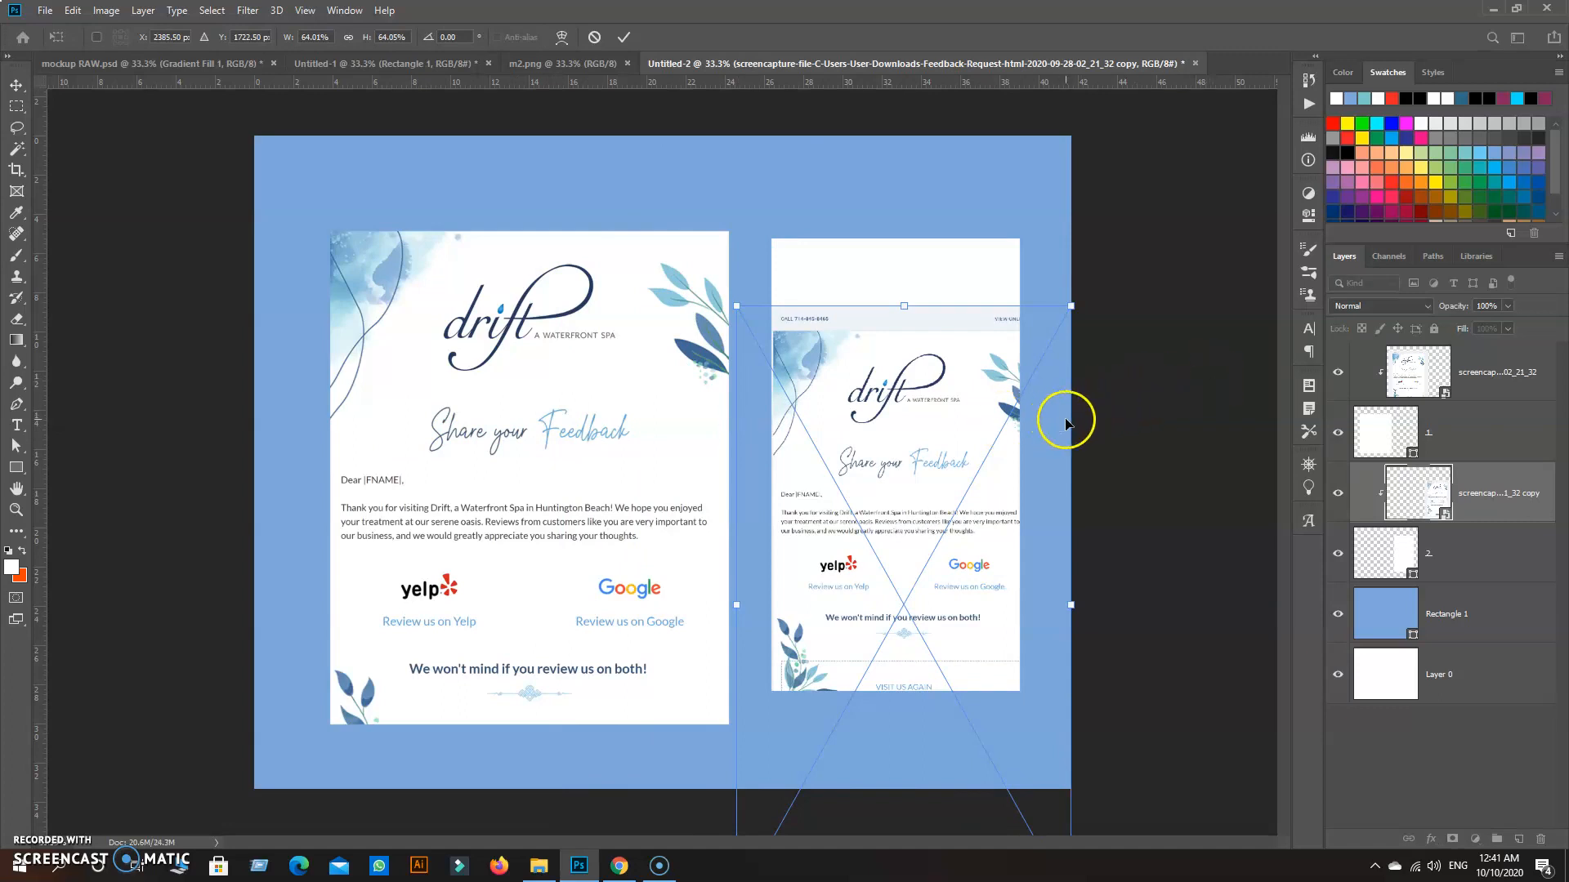
drag(1078, 419, 1062, 420)
drag(949, 529, 950, 446)
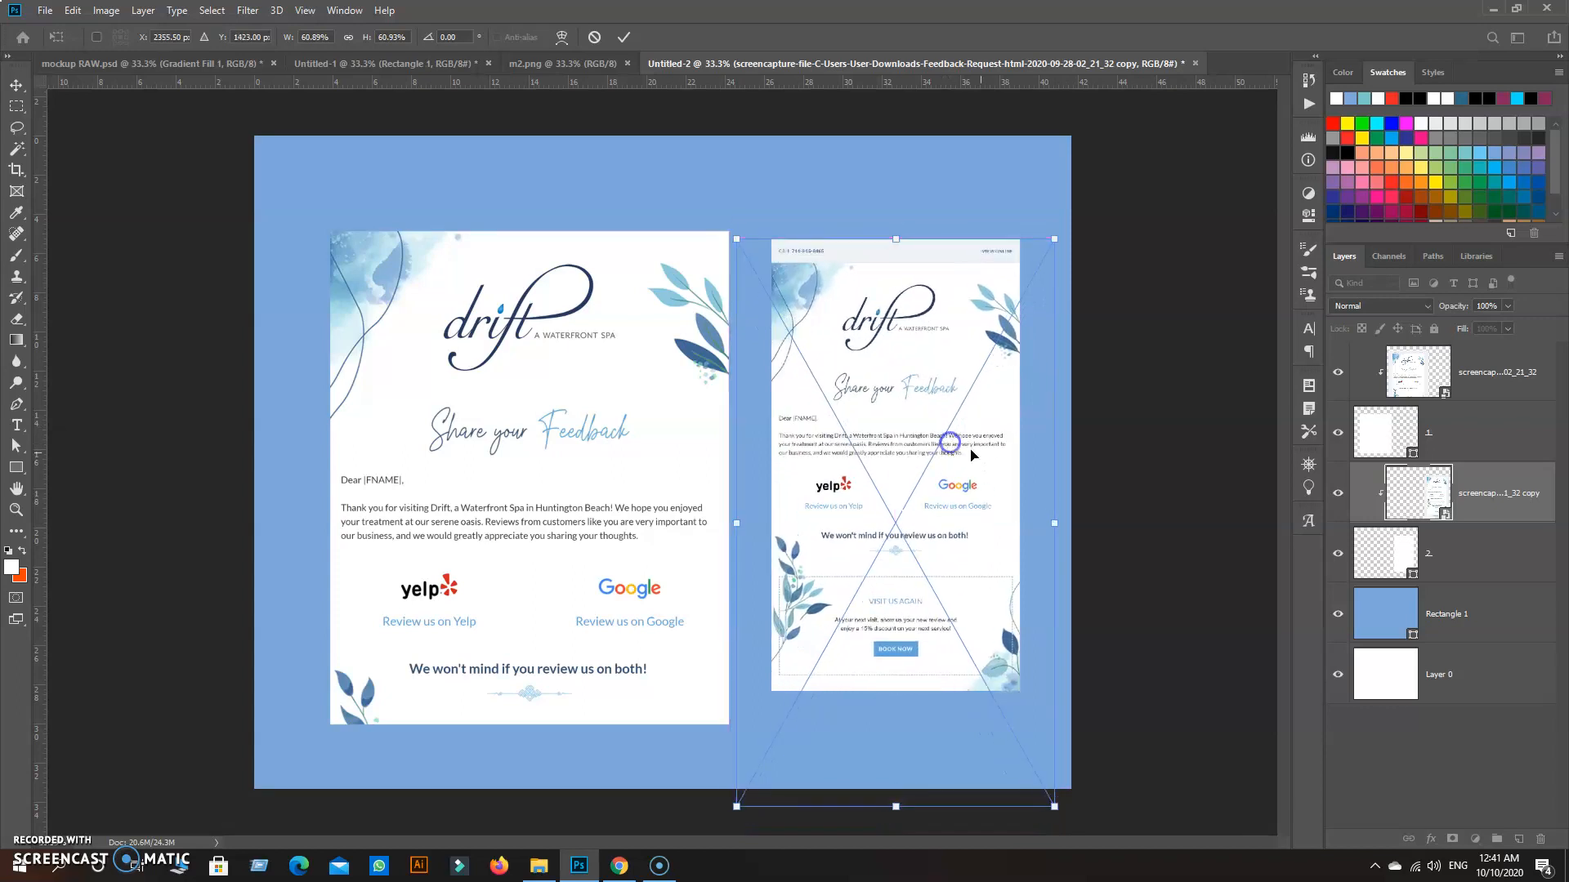
Step: Narrow rectangle 2 from its left edge to about 94% width and scale its clipped screen-capture copy to about 57.5%
click(1455, 562)
drag(771, 465, 782, 465)
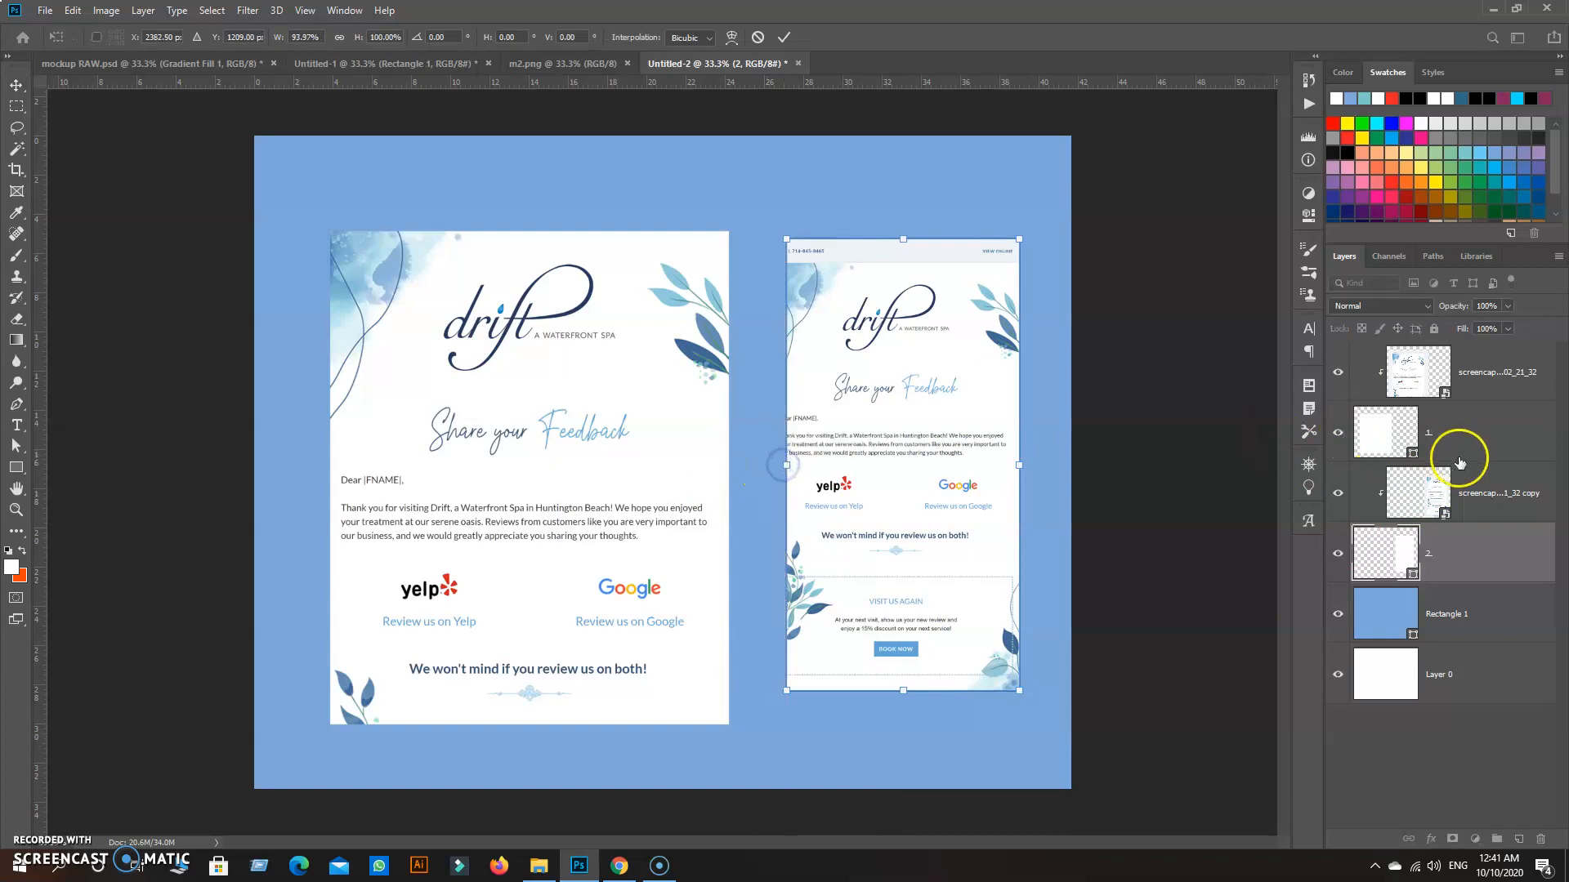
click(1348, 513)
drag(729, 522, 745, 508)
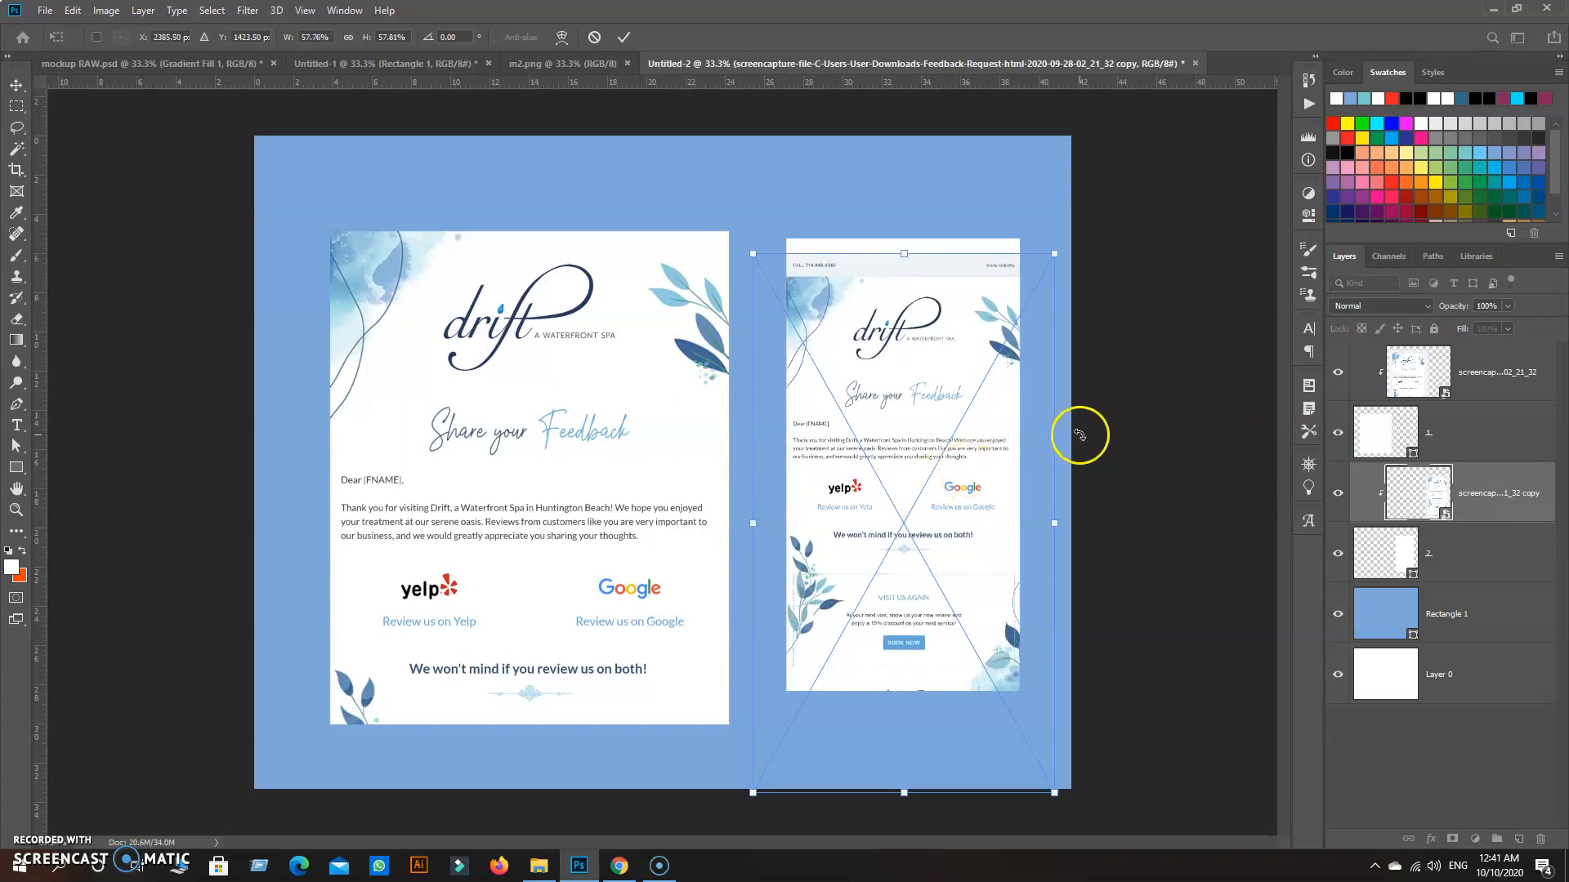
drag(1060, 438, 1059, 439)
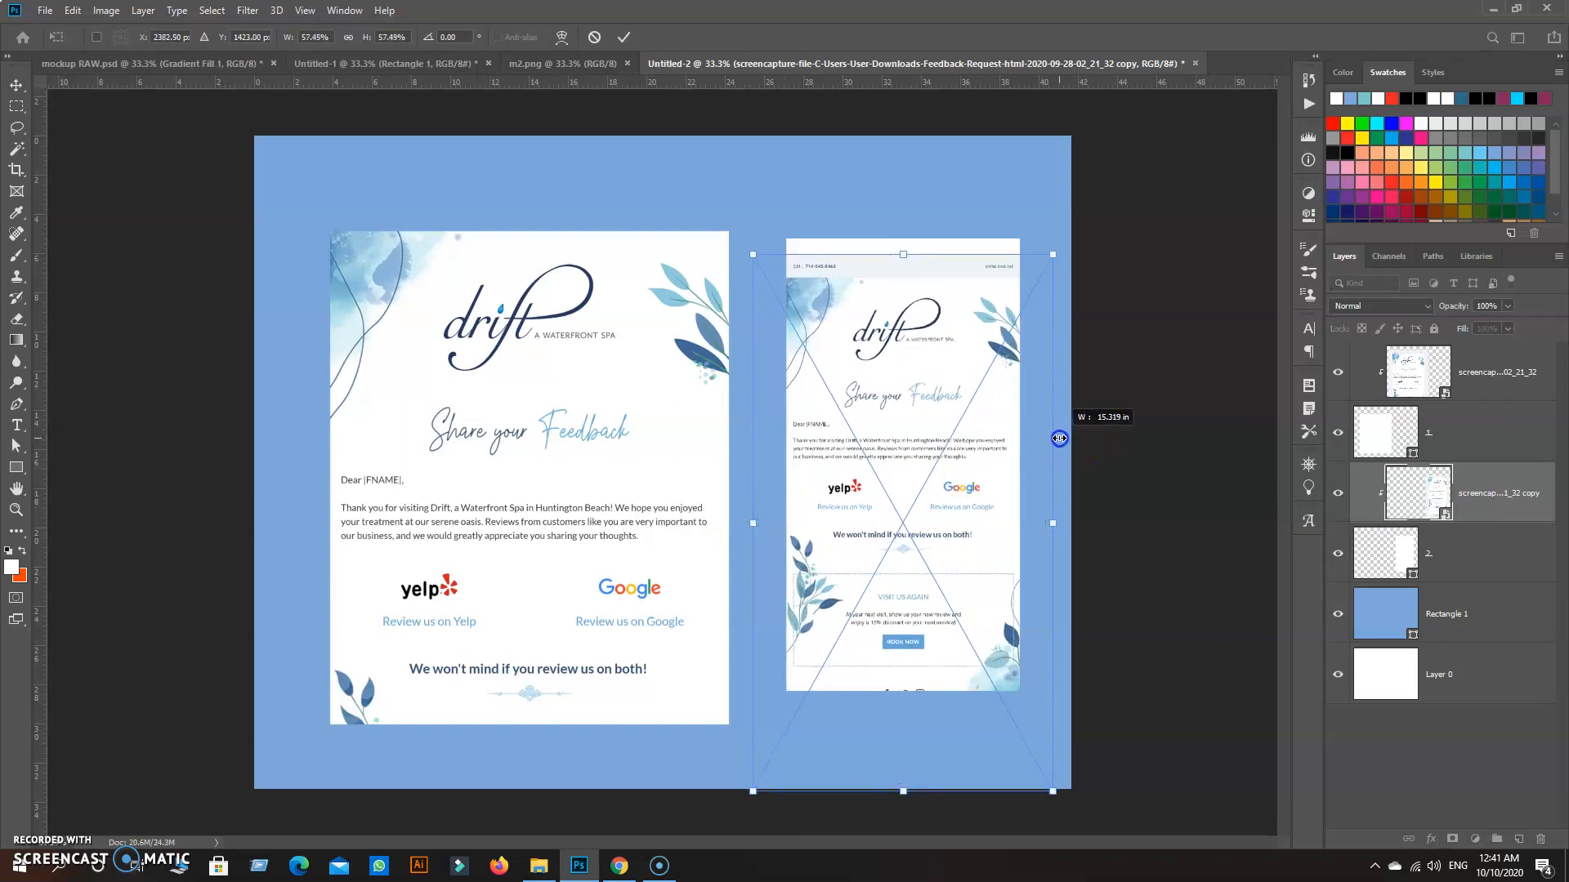
Step: Stretch rectangle 2 to about 109% height to match rectangle 1's upper and lower edges, and narrow it from its right edge
click(1488, 549)
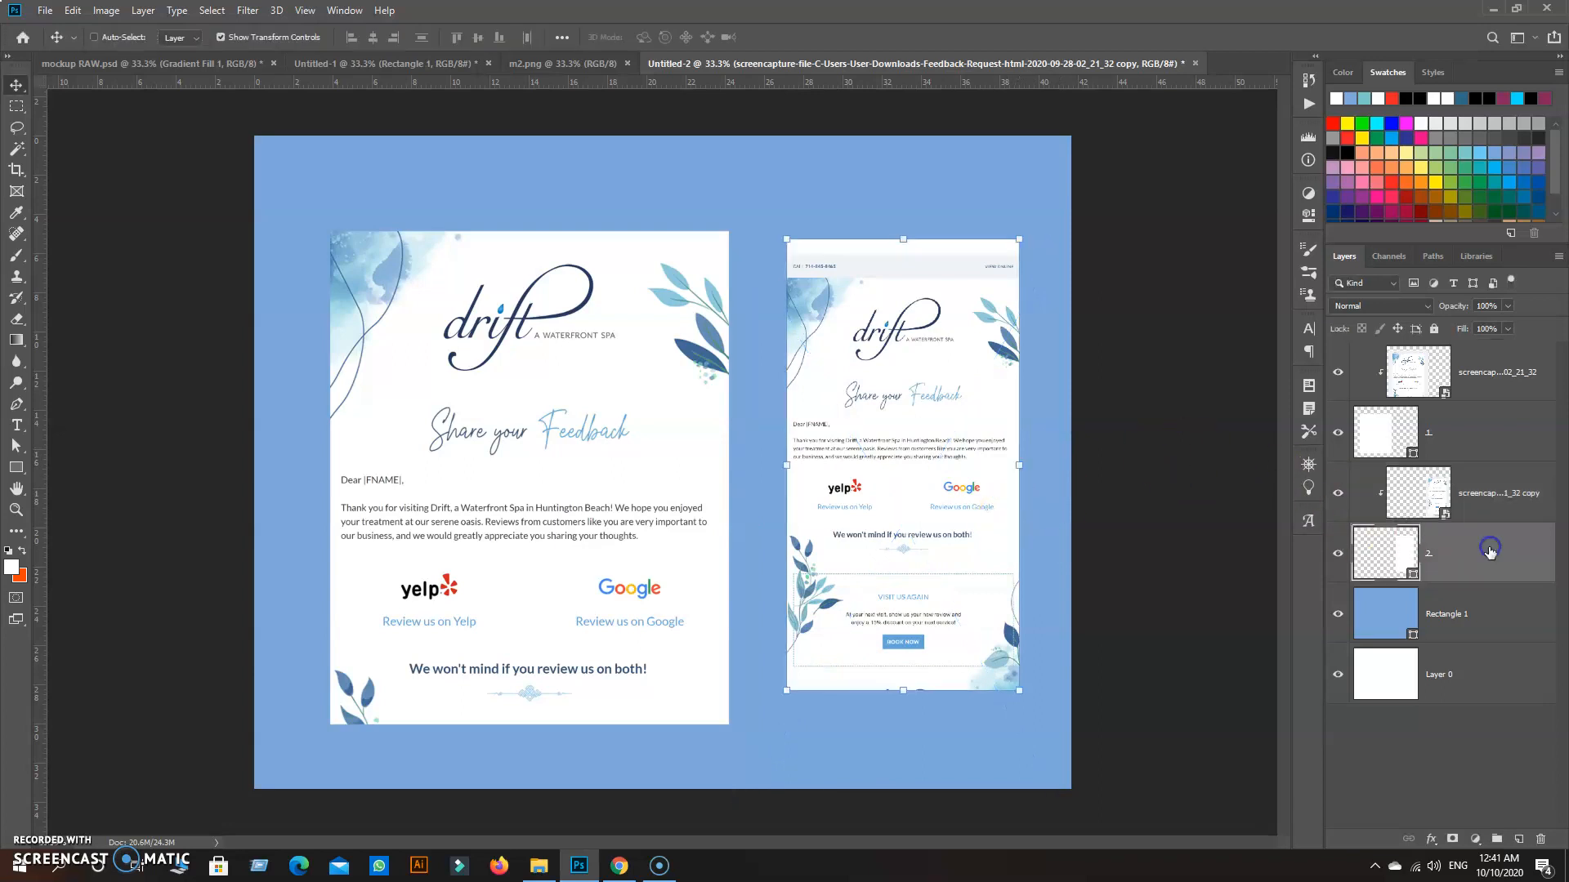
drag(903, 692, 915, 719)
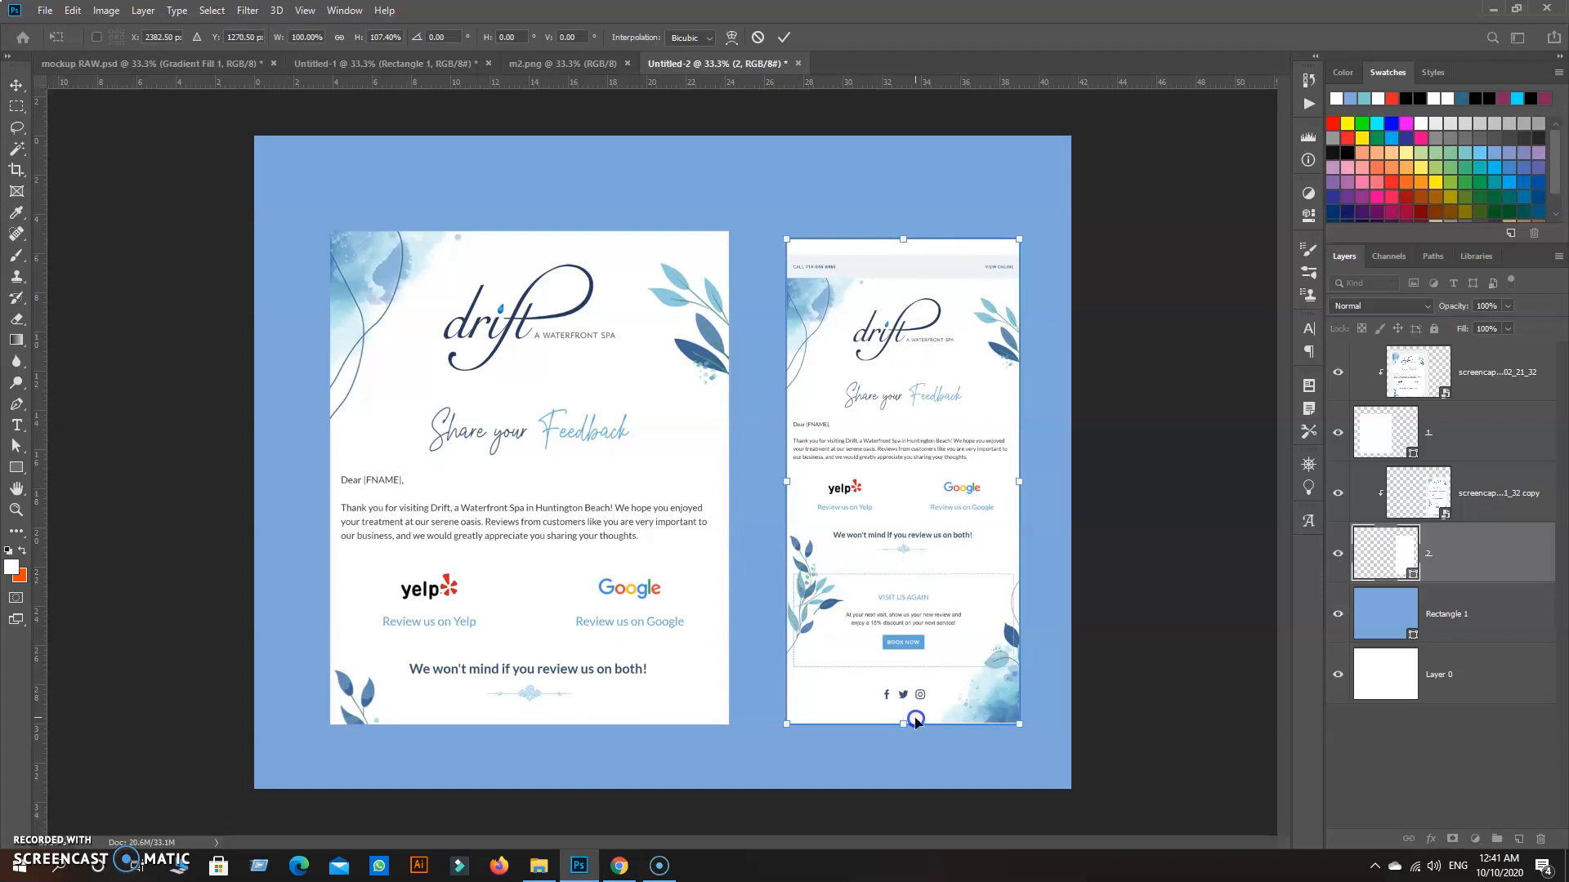
drag(899, 241, 899, 232)
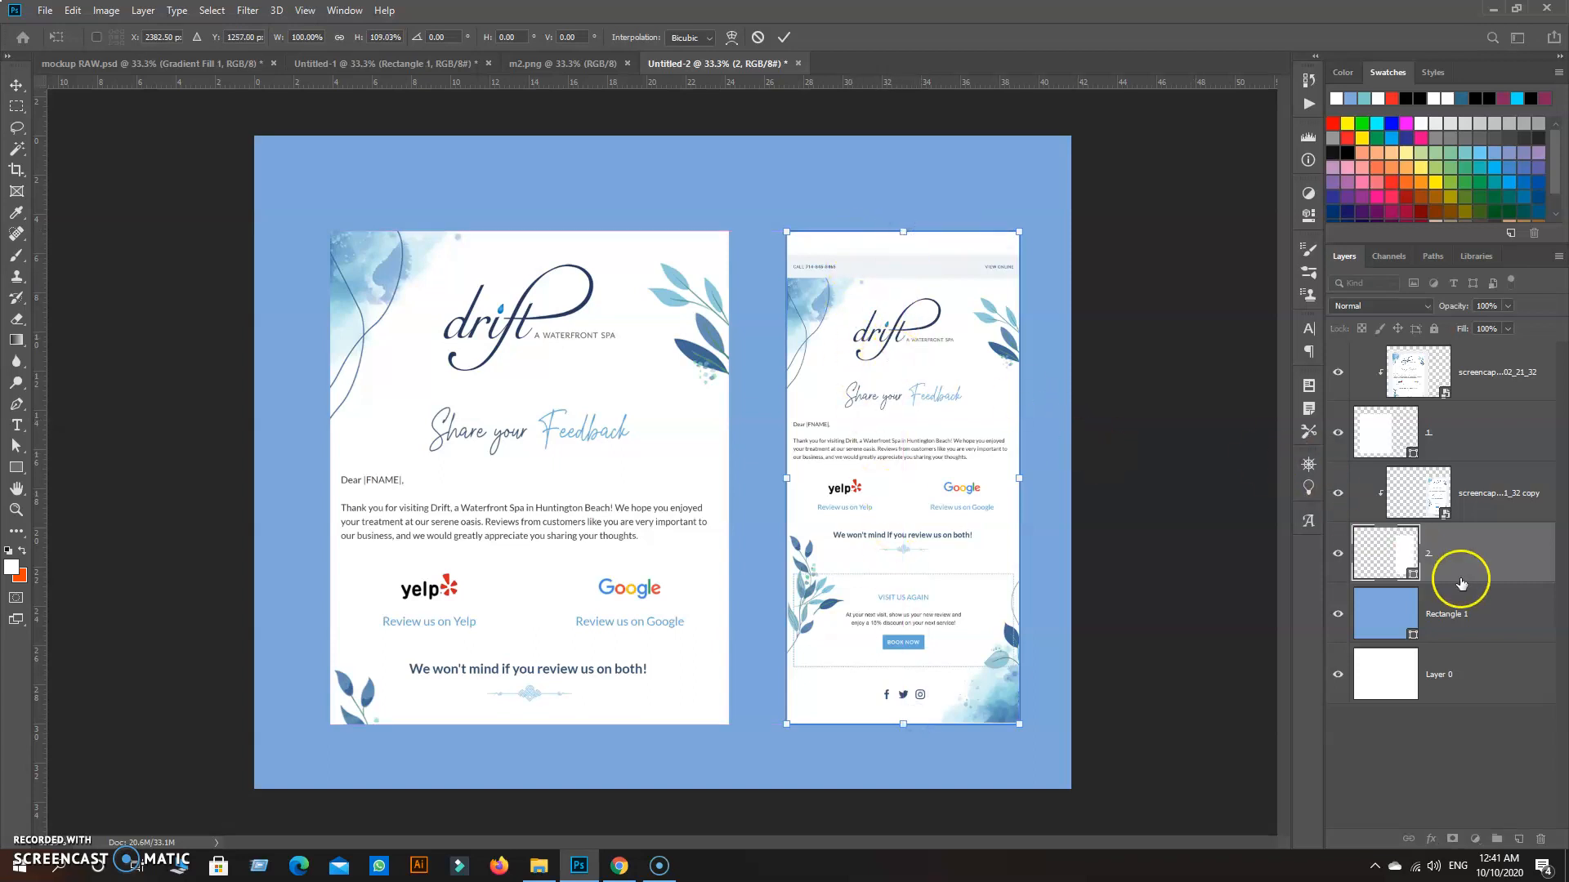
click(1456, 500)
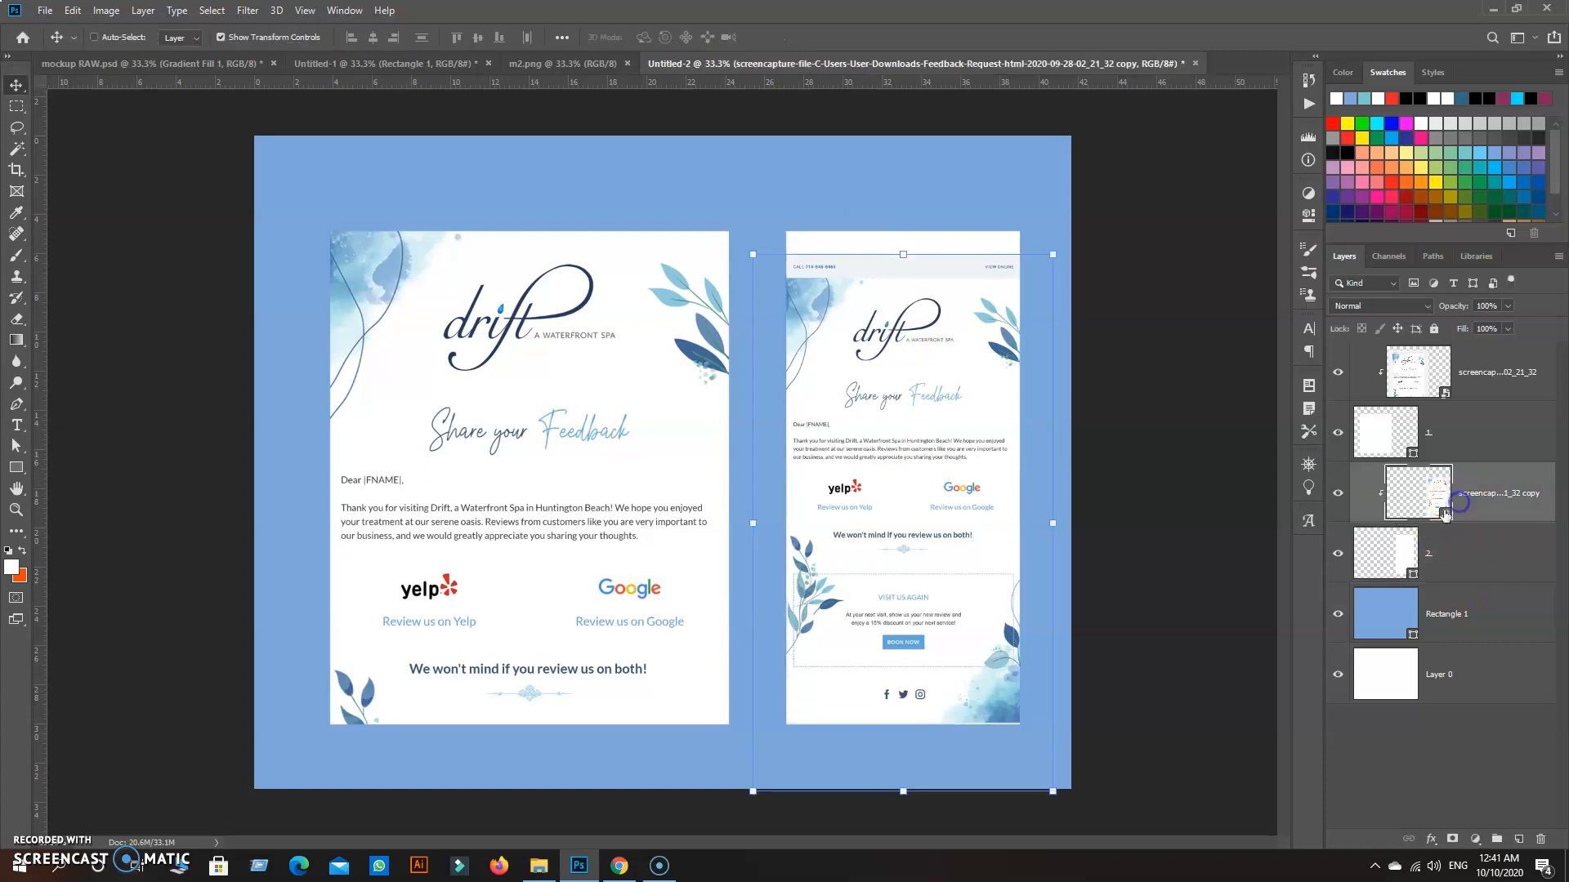
click(1446, 553)
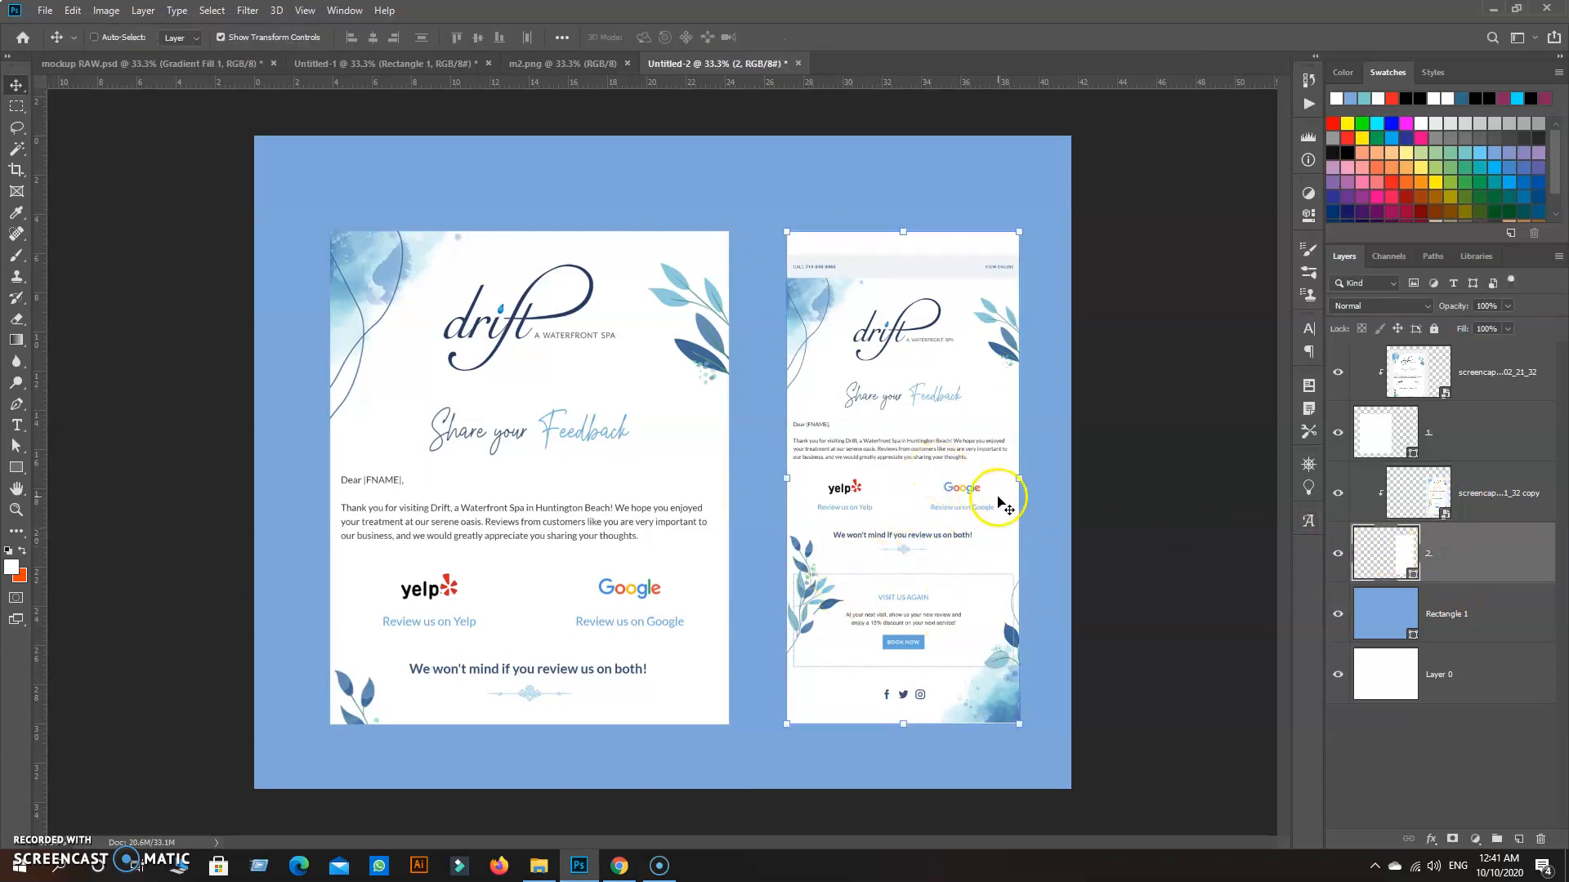
drag(1021, 478, 1001, 478)
Step: Scale the screen-capture copy to about 53.4% and position it so the whole email through its footer fits in rectangle 2
click(1485, 517)
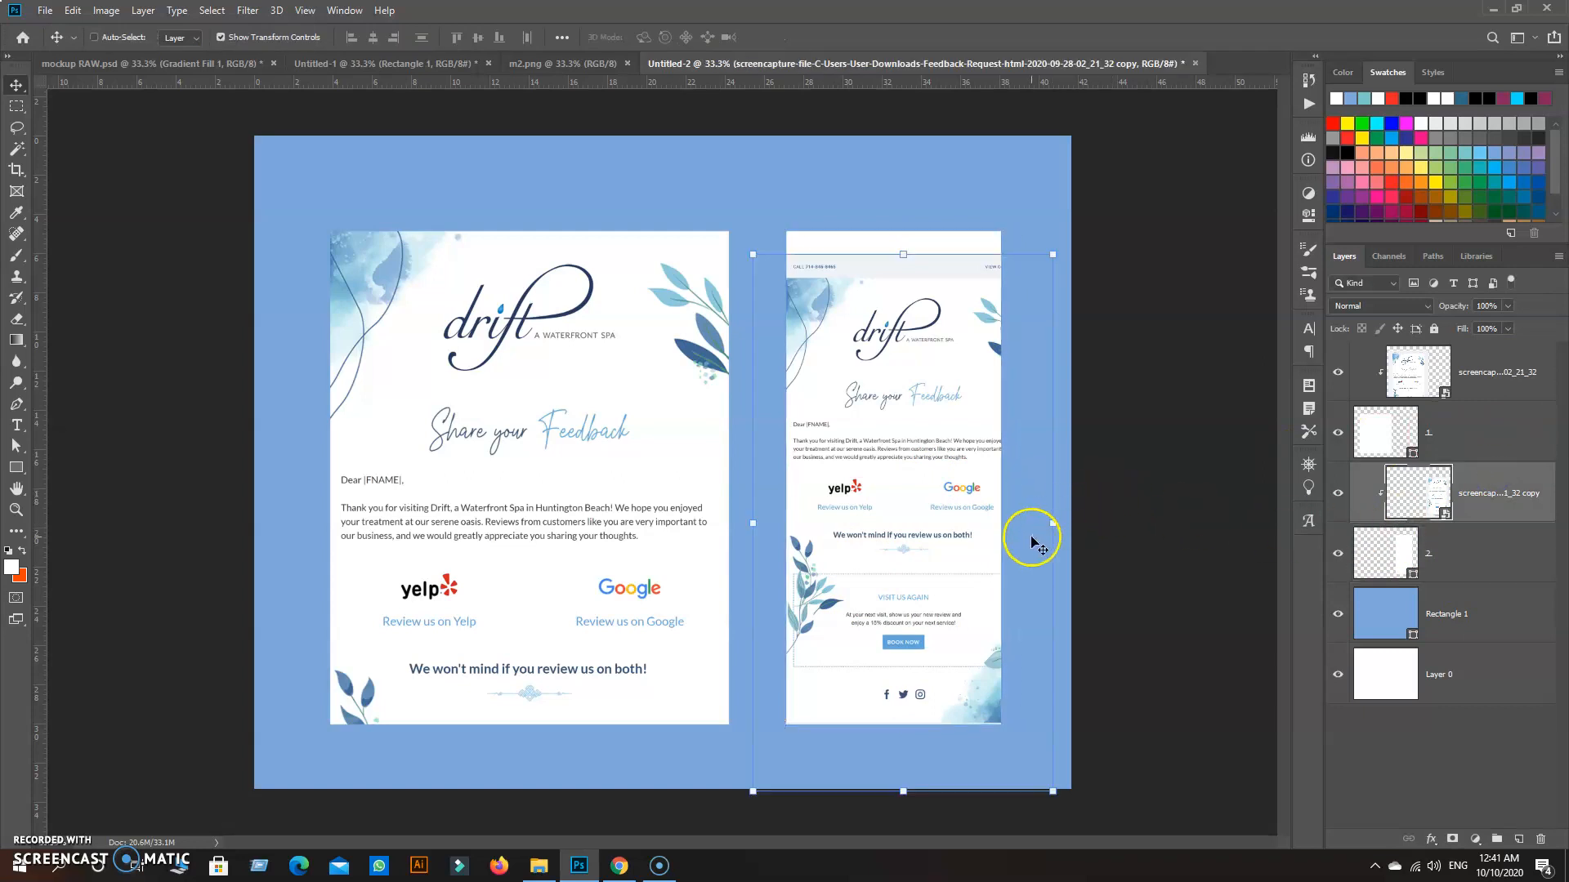
drag(1047, 523, 1031, 513)
drag(897, 602, 893, 557)
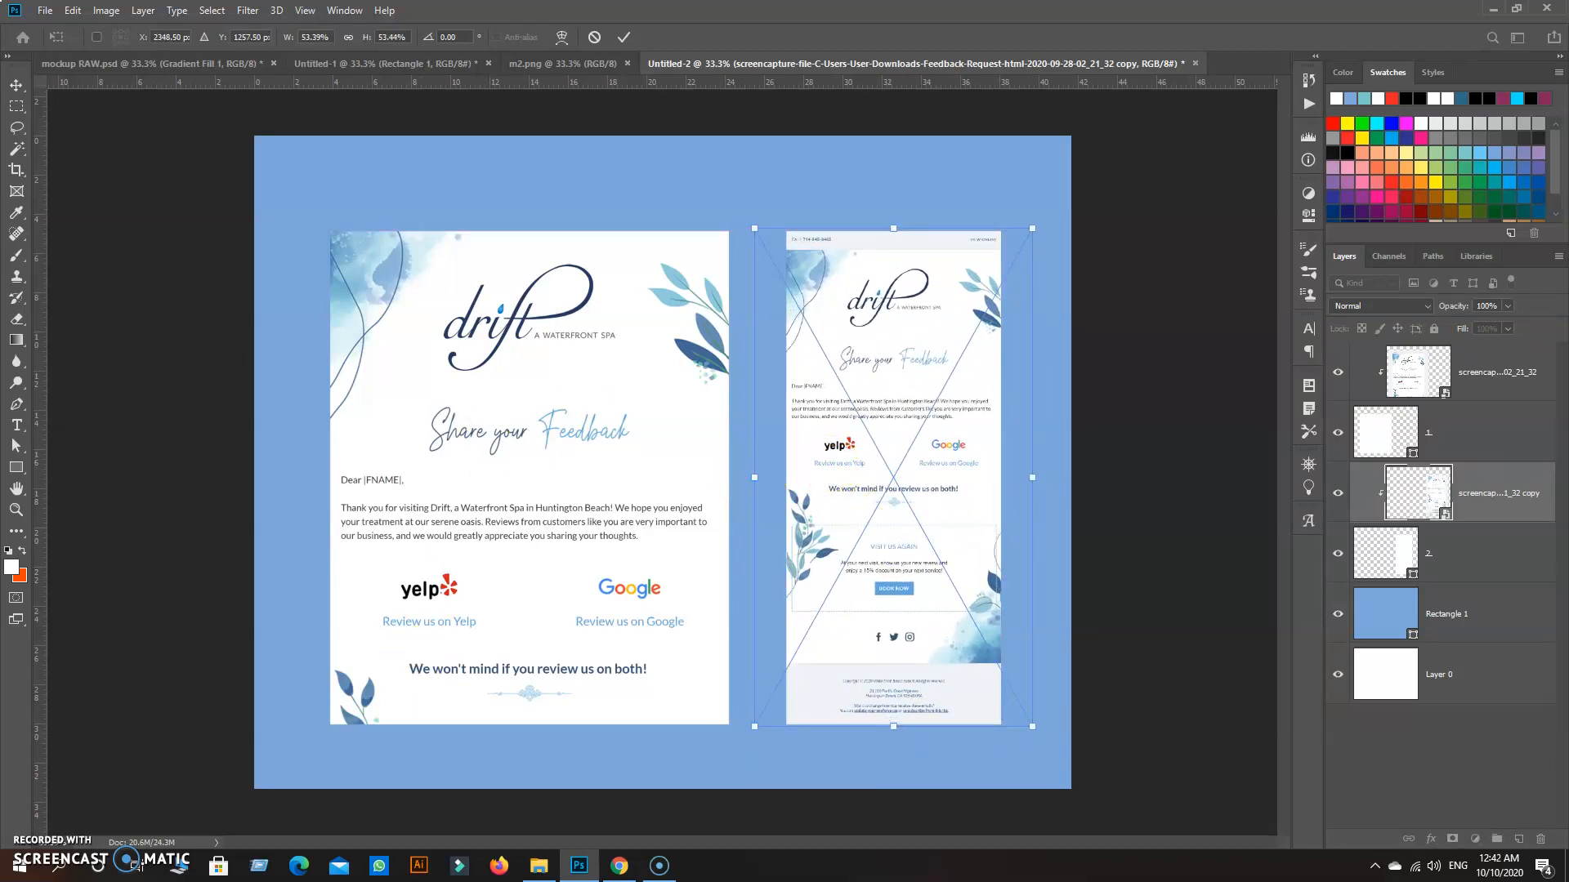
click(1499, 601)
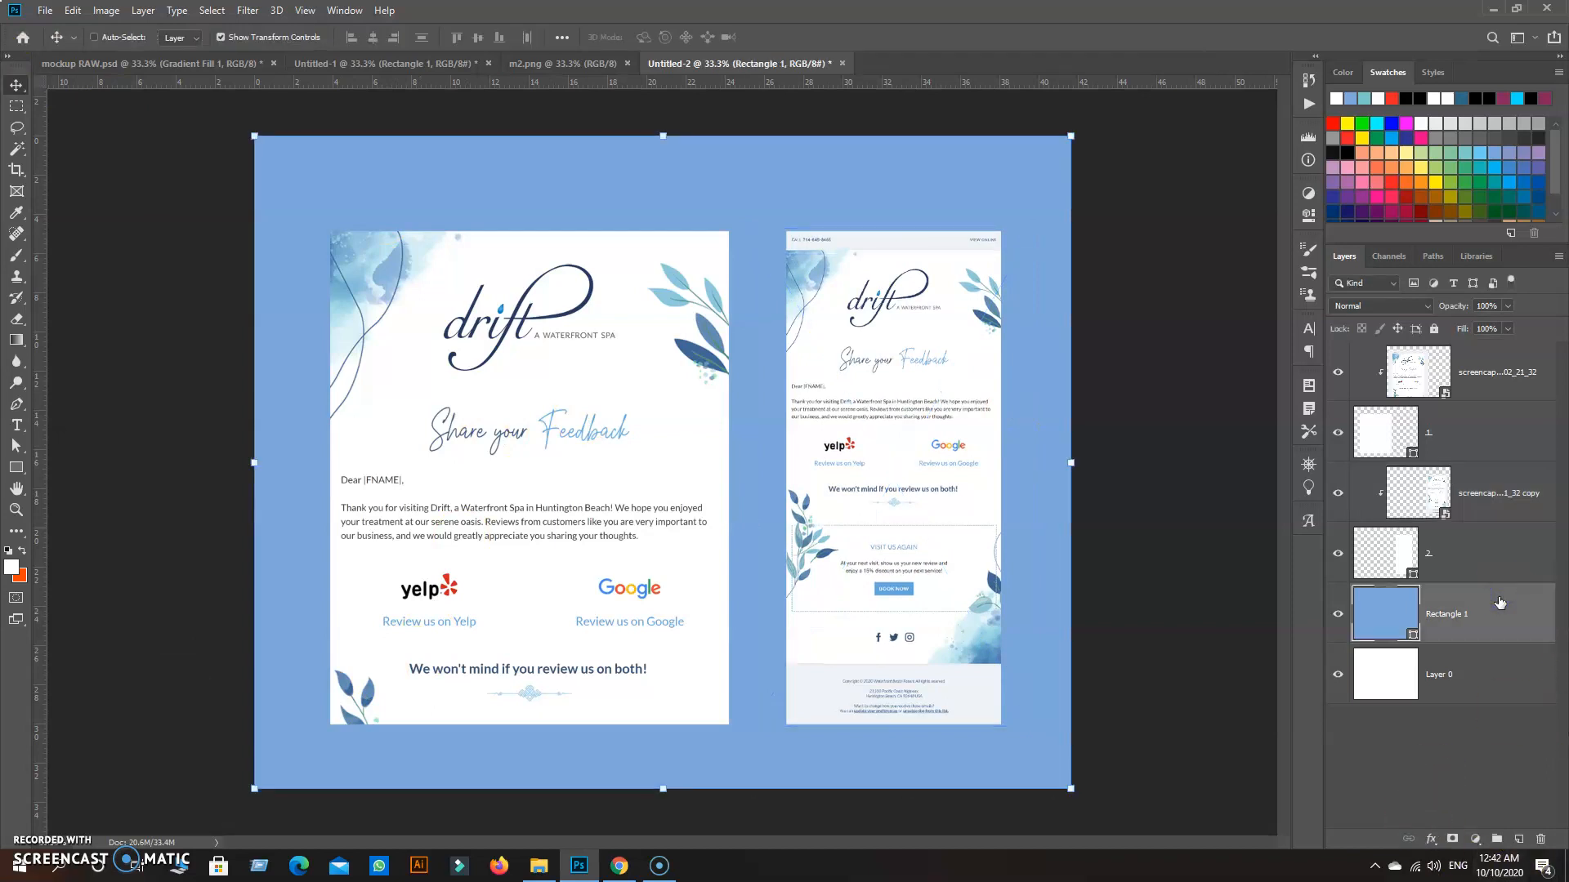
click(1448, 431)
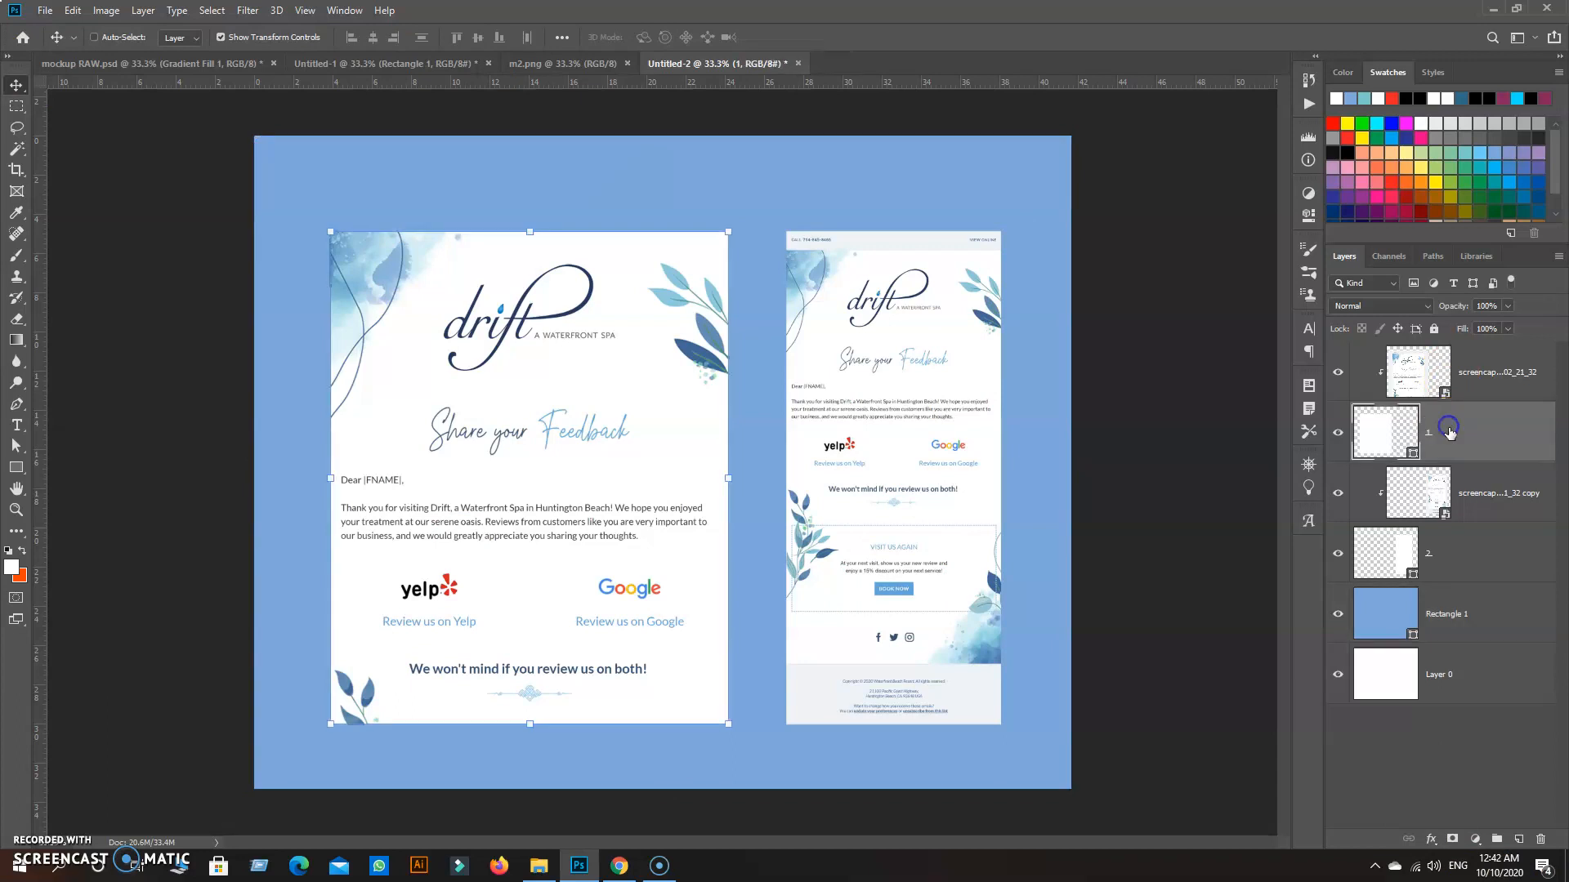
right_click(1448, 432)
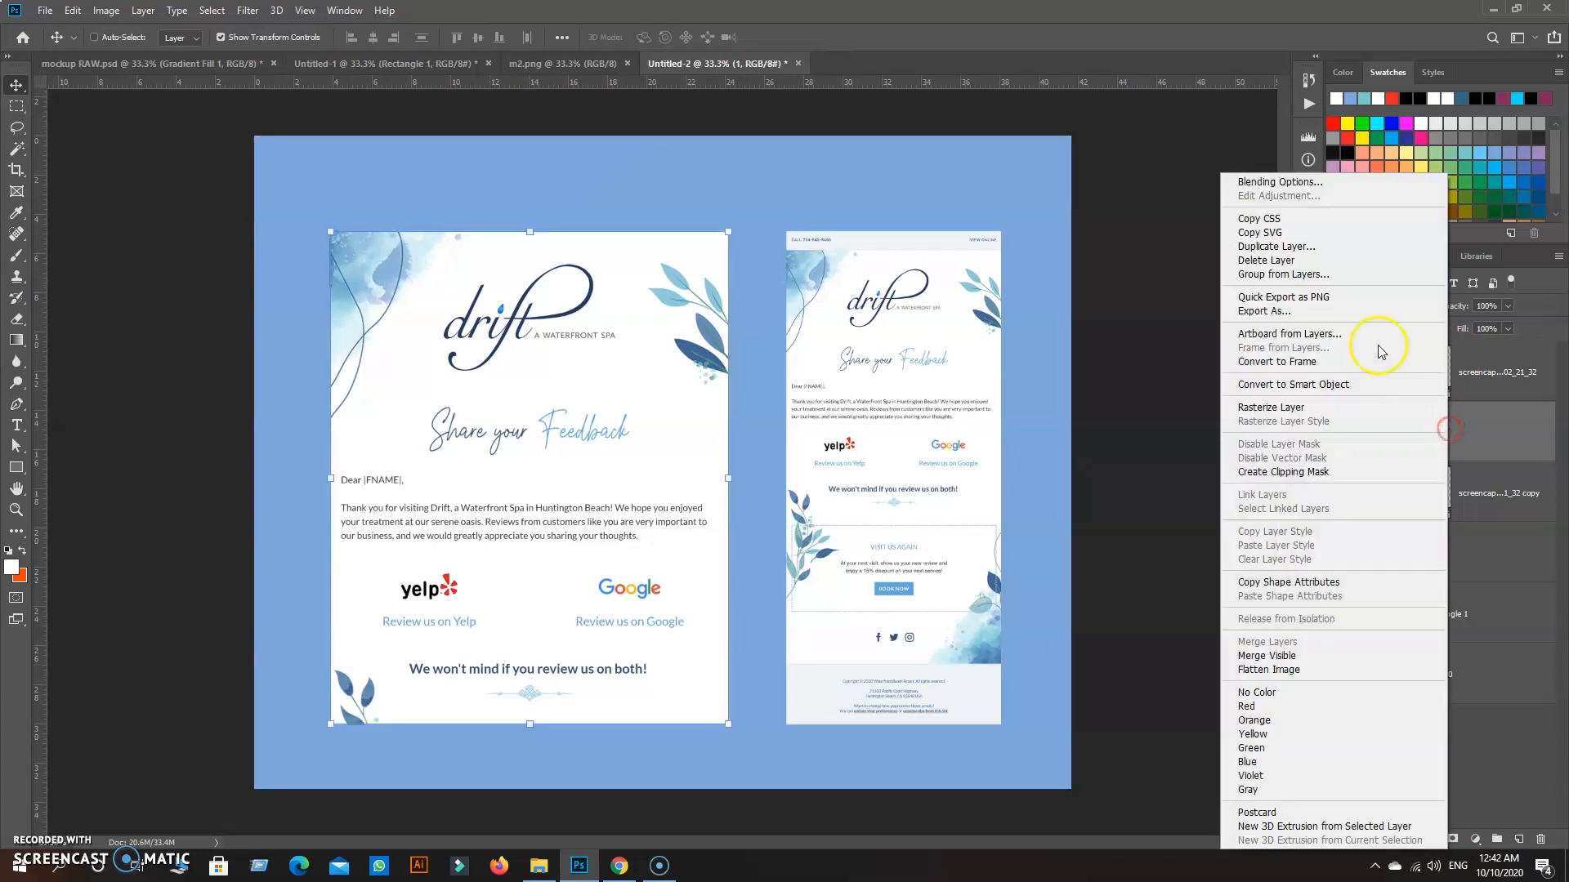
click(1269, 186)
click(940, 613)
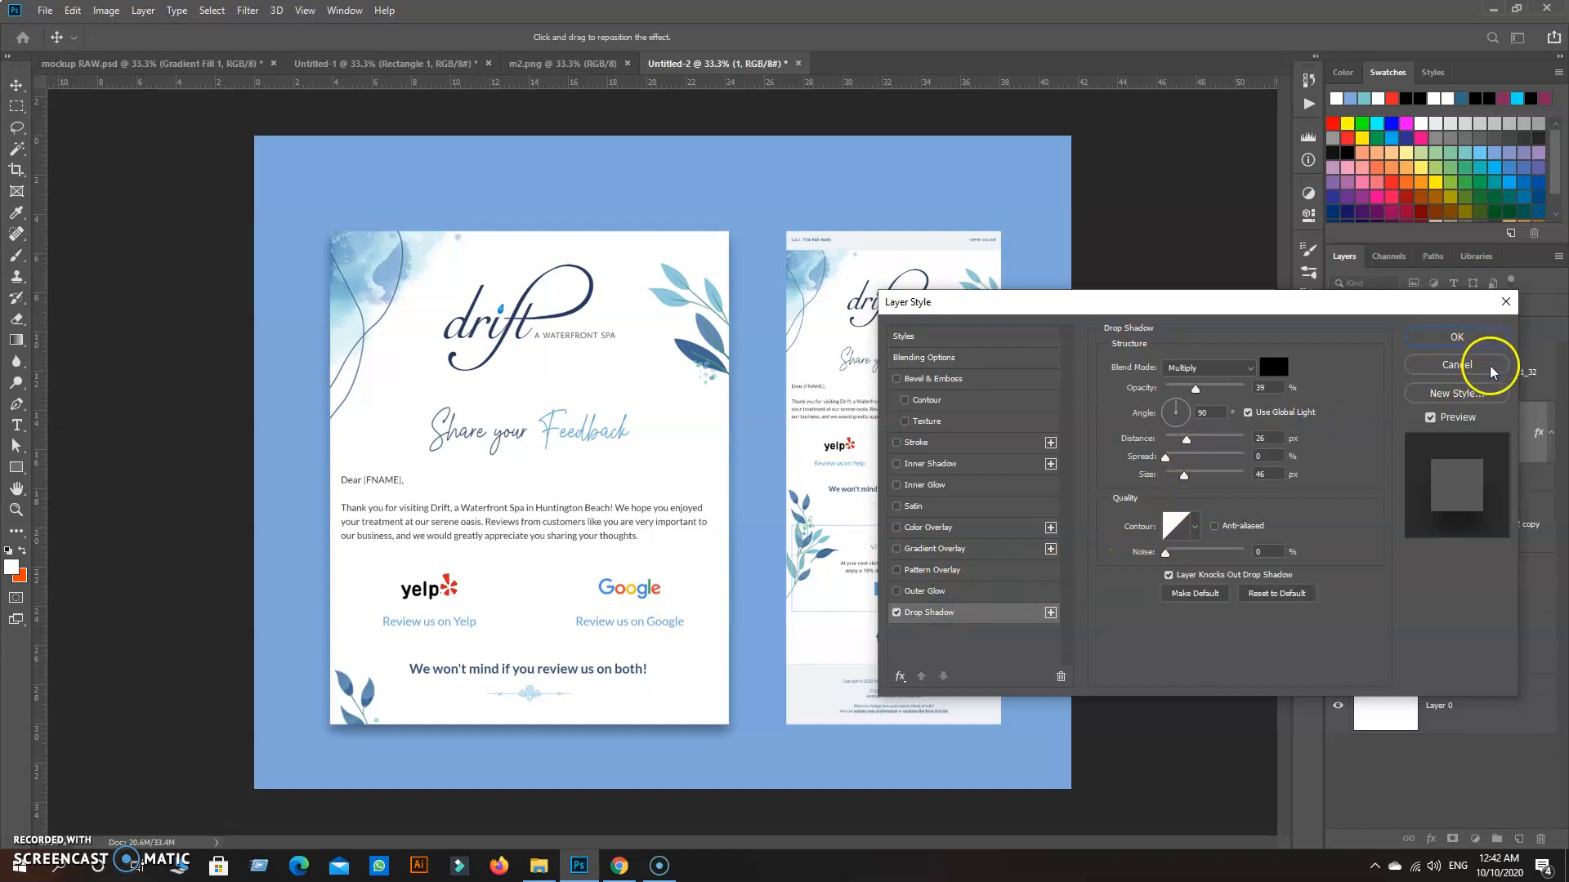
click(1470, 338)
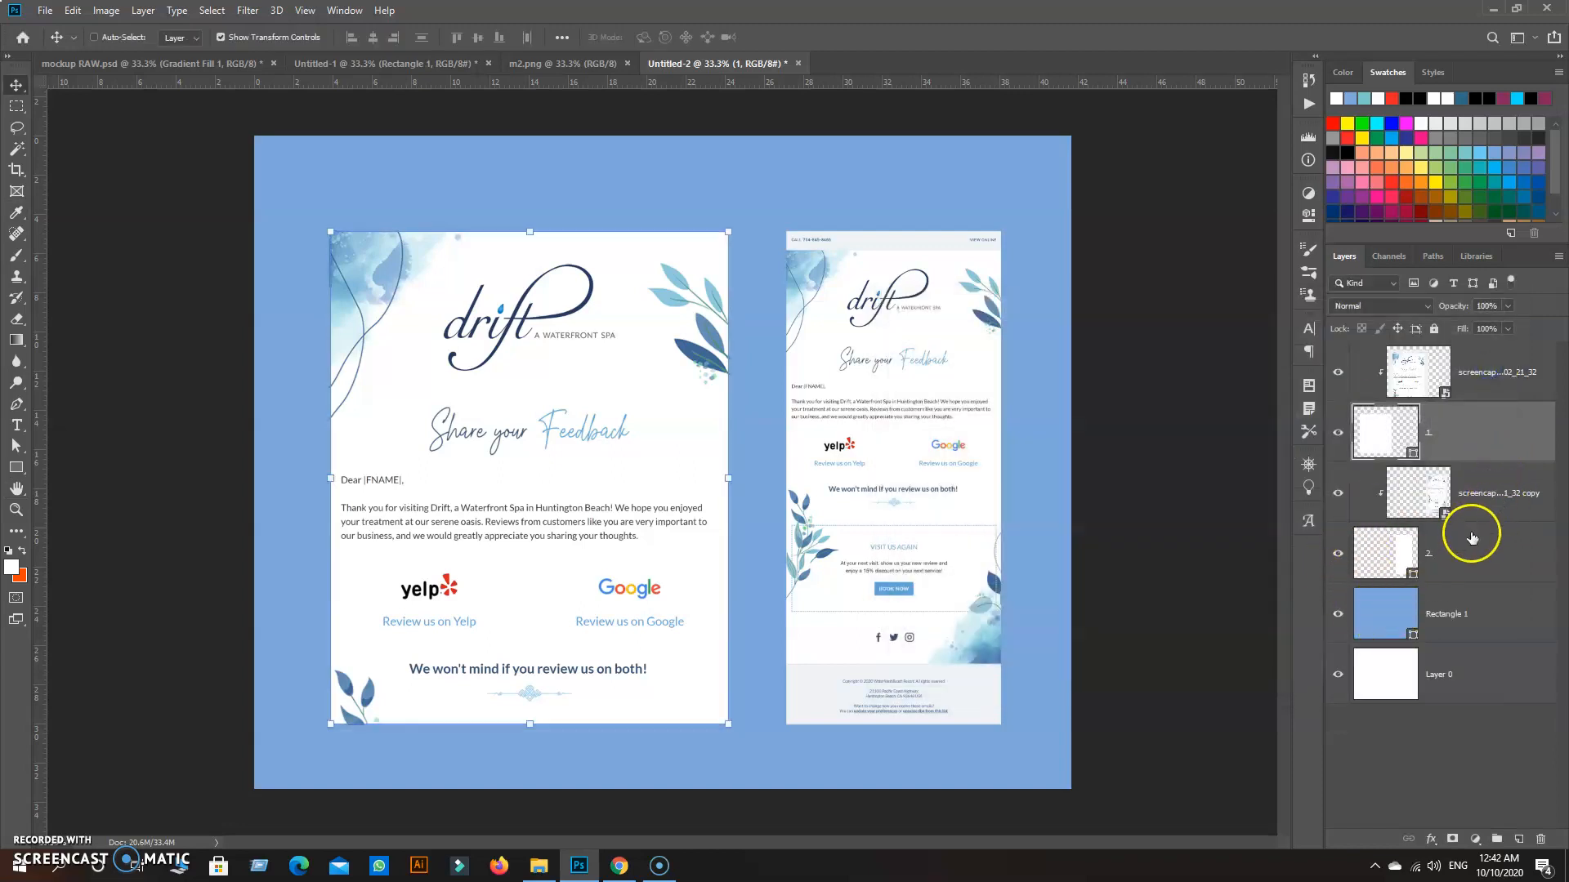
Step: Add a black Multiply drop shadow to rectangle 2 with 39% opacity, 114° angle, 79 px distance and 73 px size
click(1447, 597)
right_click(1454, 544)
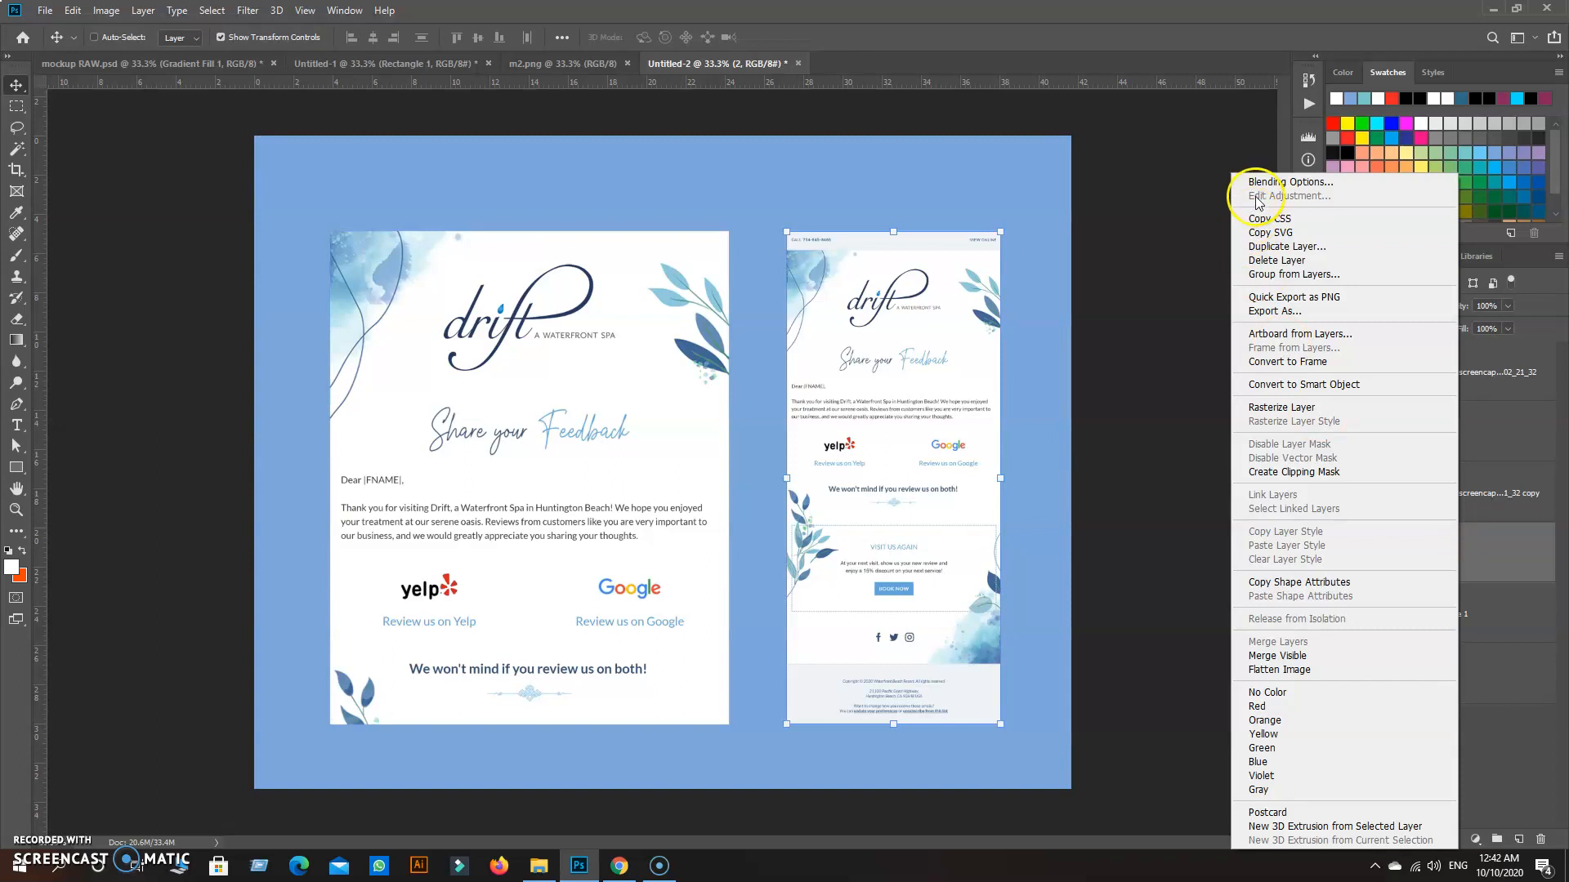
click(1265, 181)
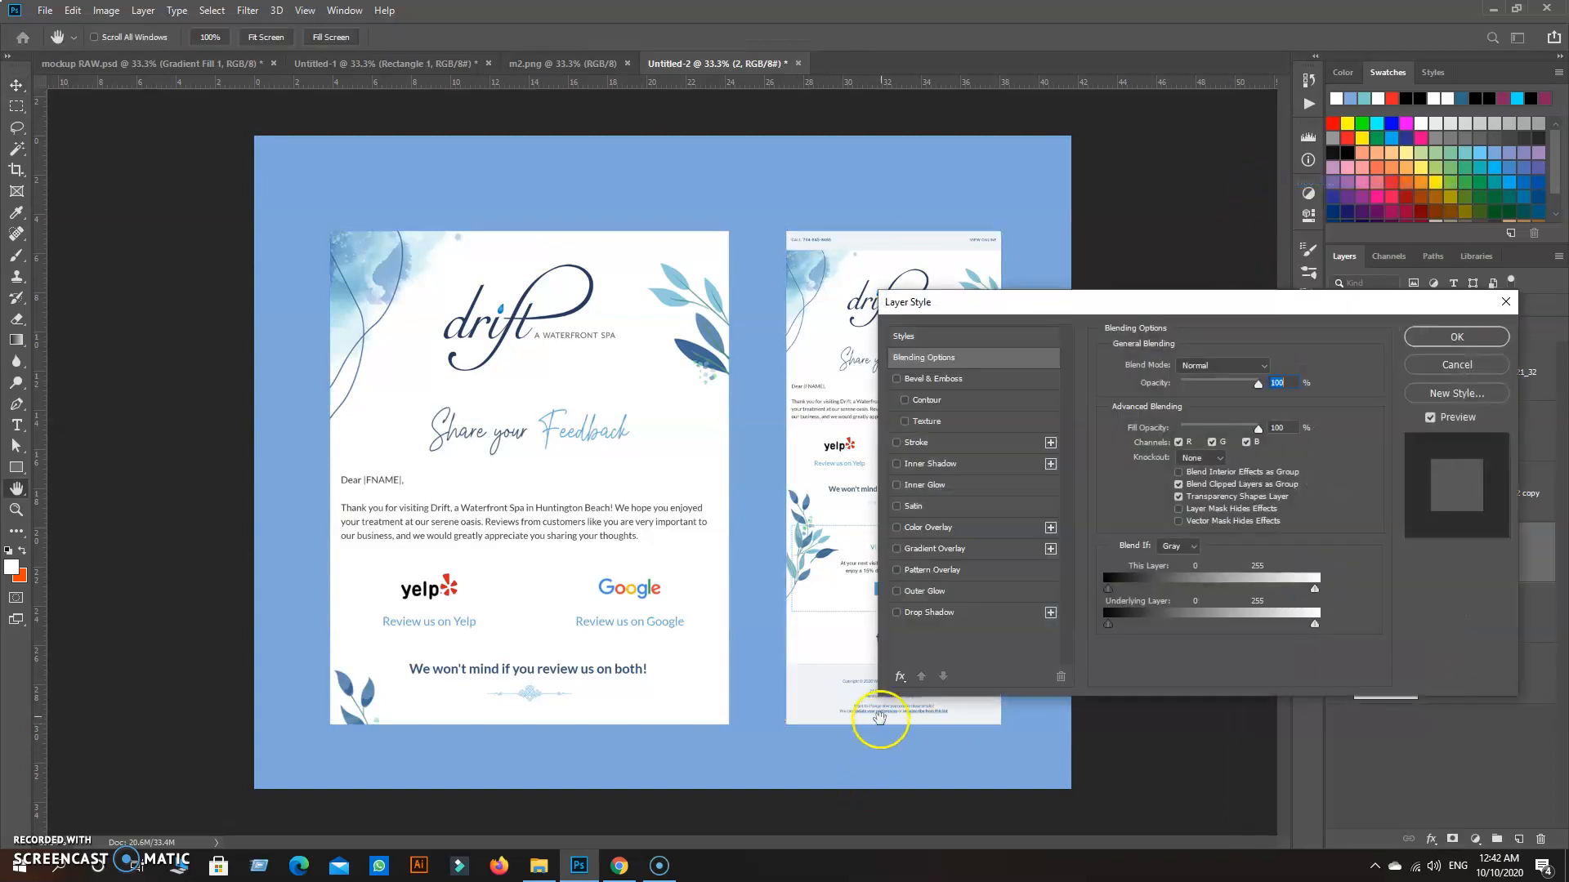
click(949, 613)
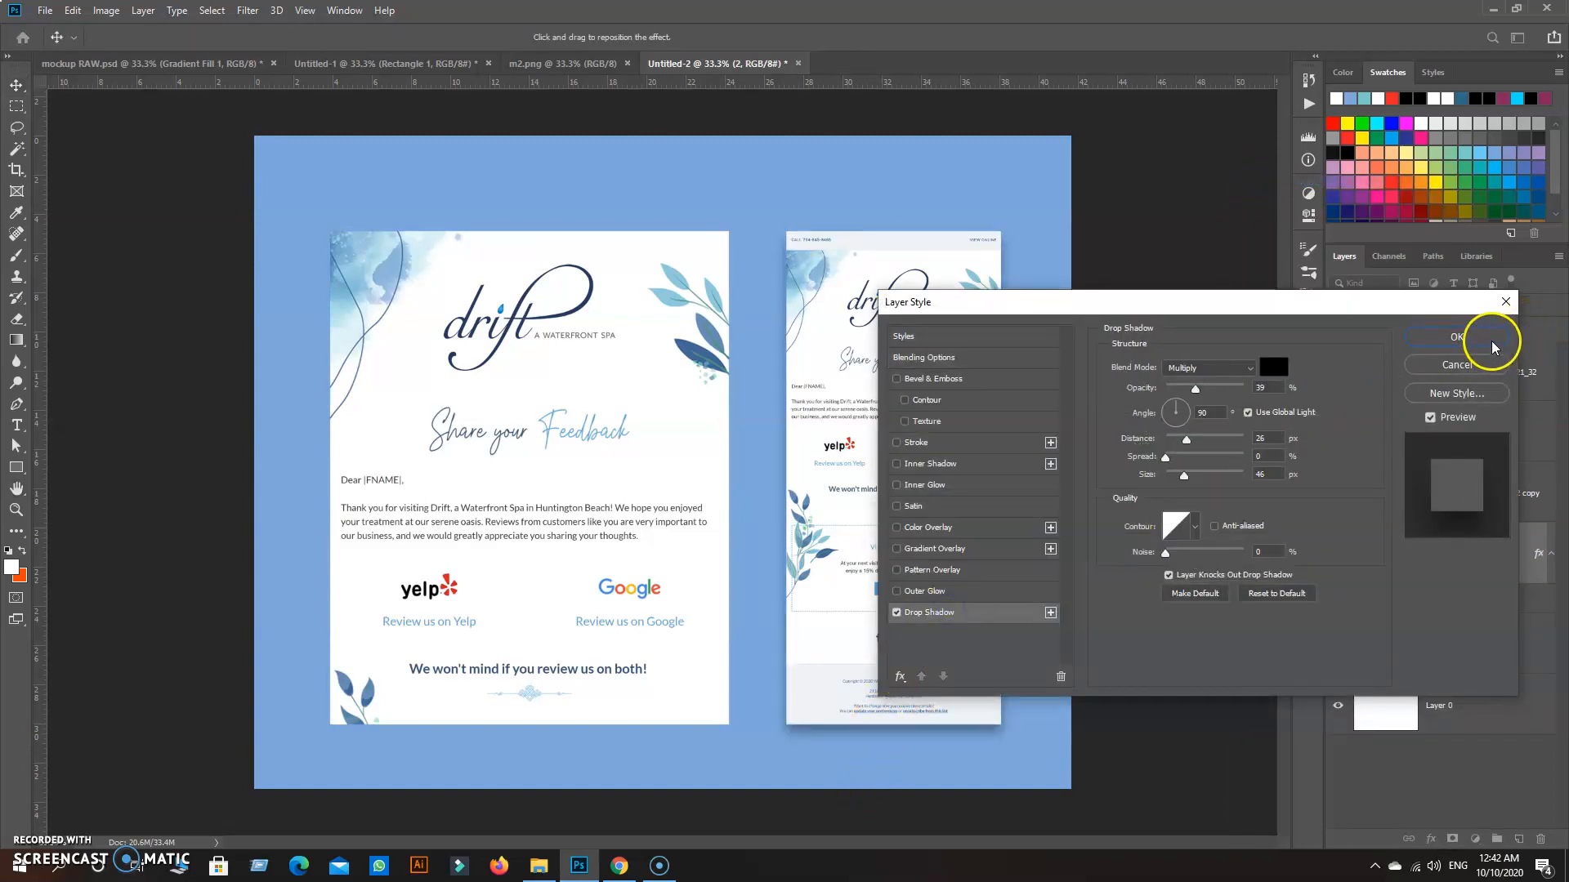
drag(1356, 295, 1556, 212)
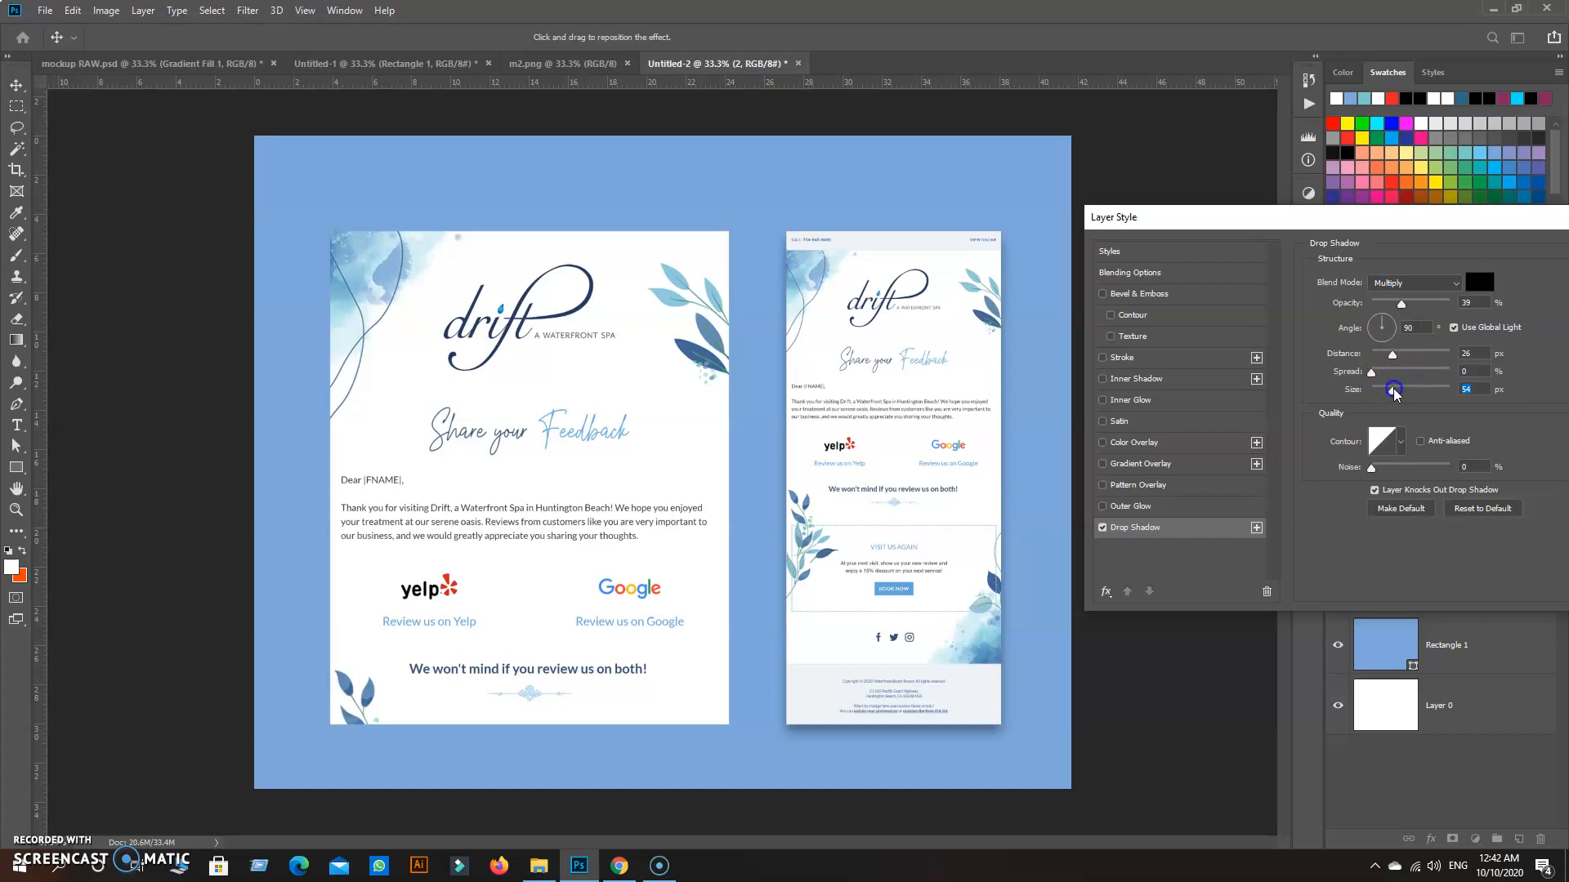
drag(1414, 357, 1379, 321)
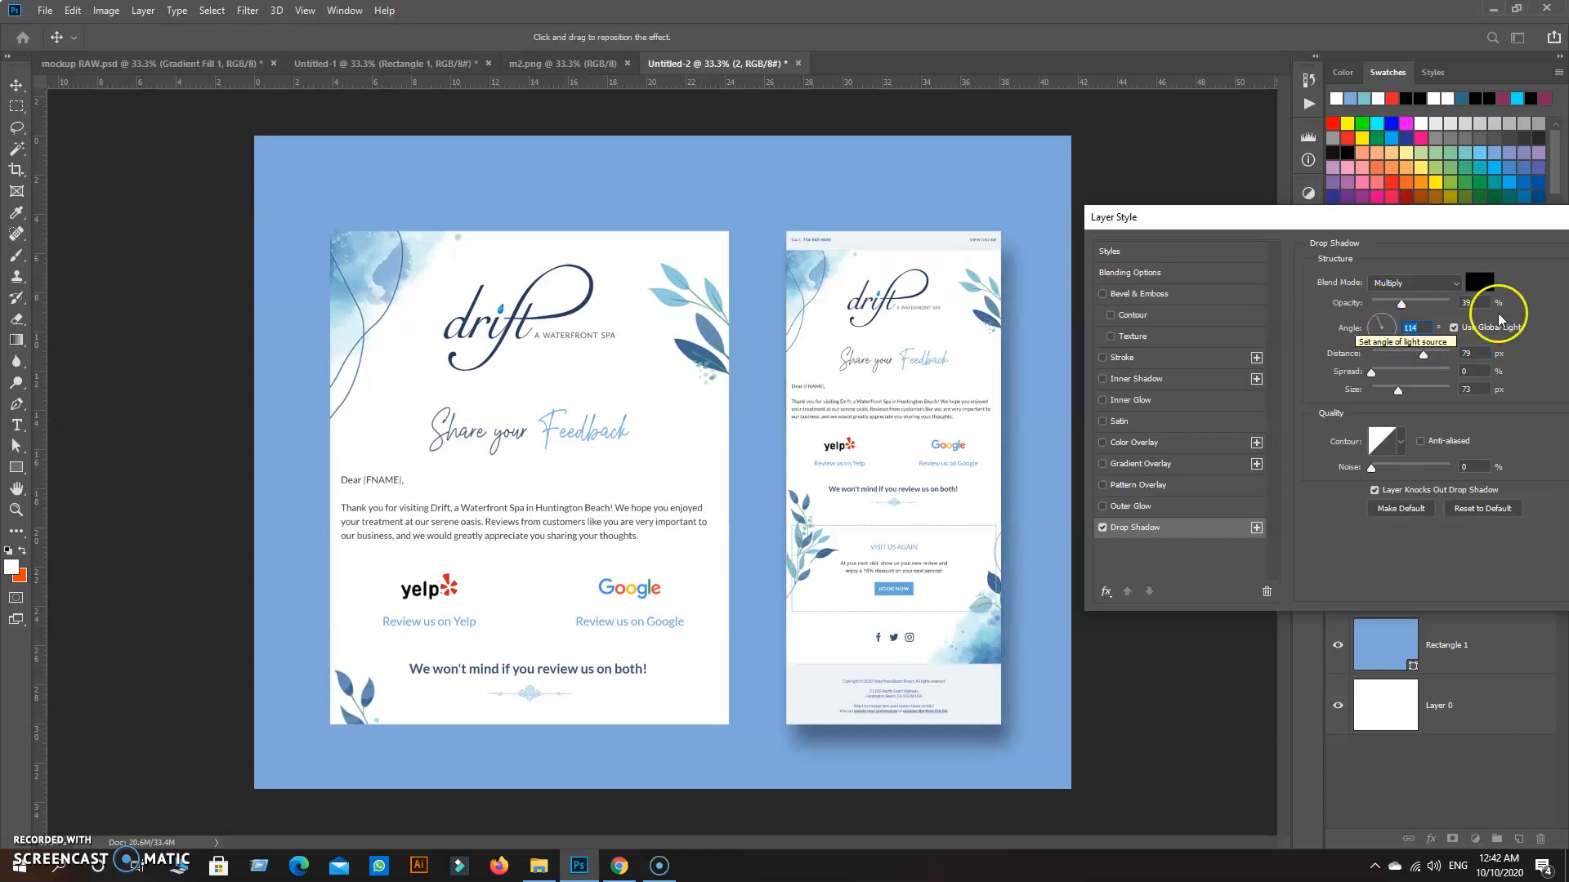
drag(1293, 225, 1023, 251)
click(1405, 282)
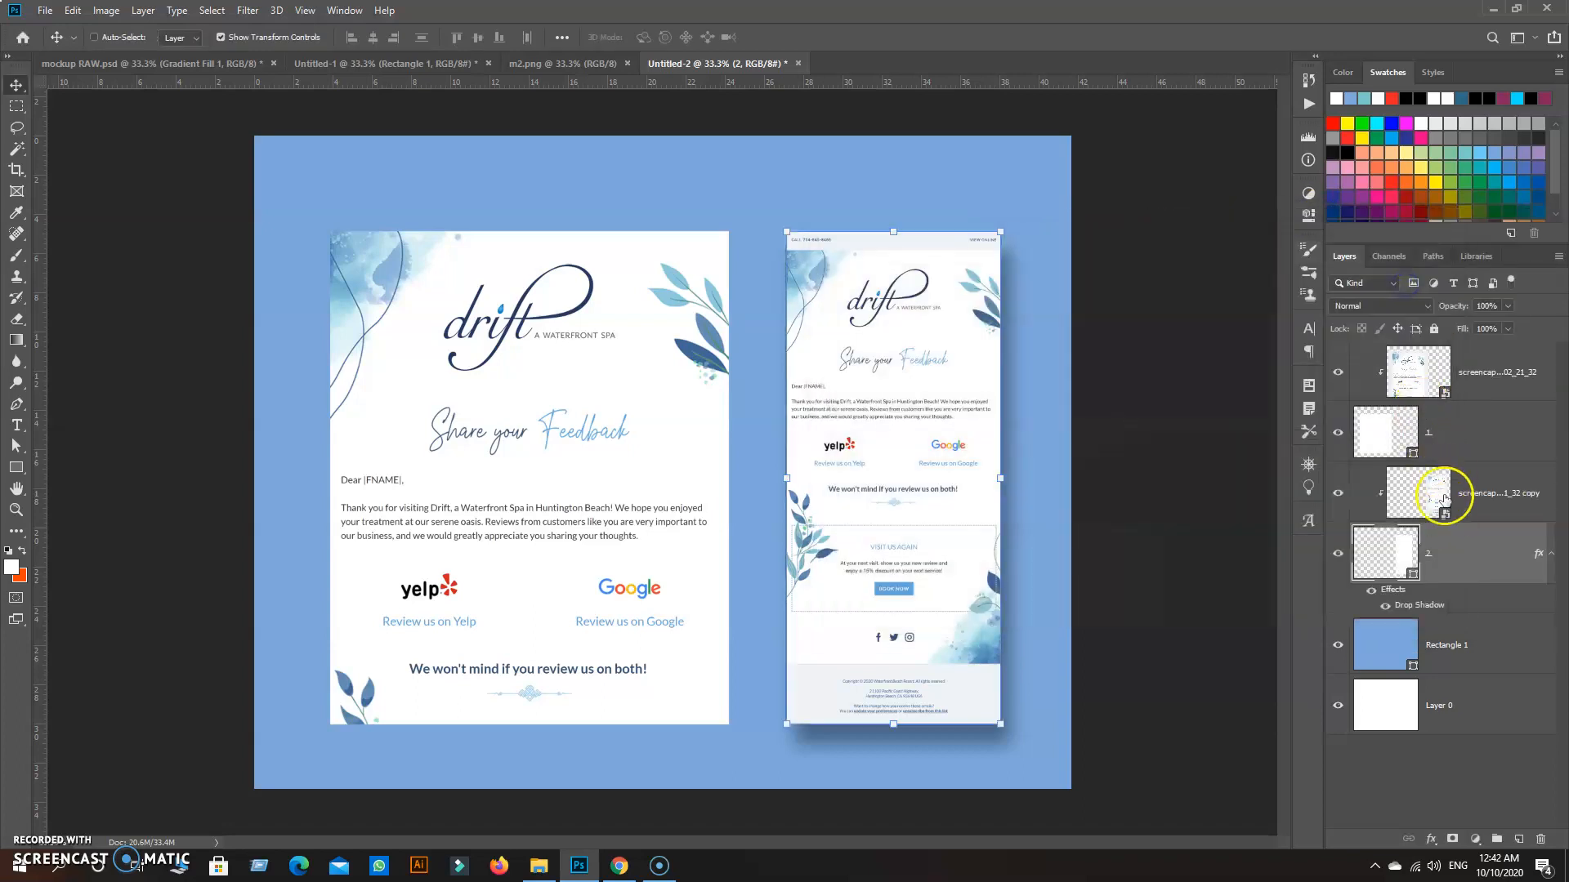
Step: Add a black Multiply drop shadow to rectangle 1 with 39% opacity, 114° angle, 79 px distance and about 92 px size
click(1447, 433)
right_click(1447, 436)
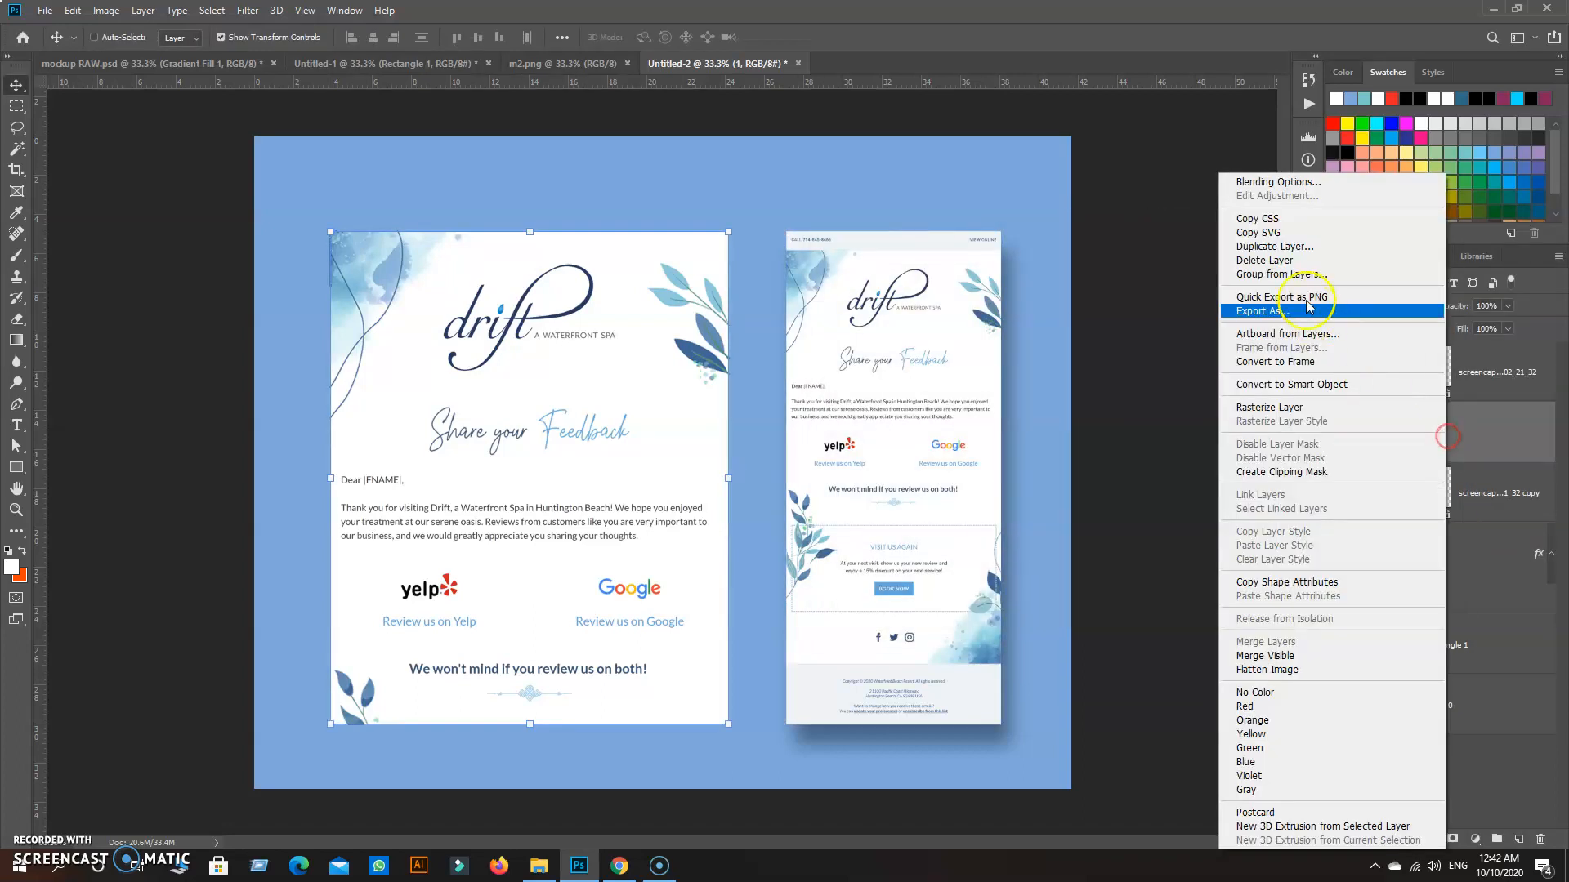
click(1278, 182)
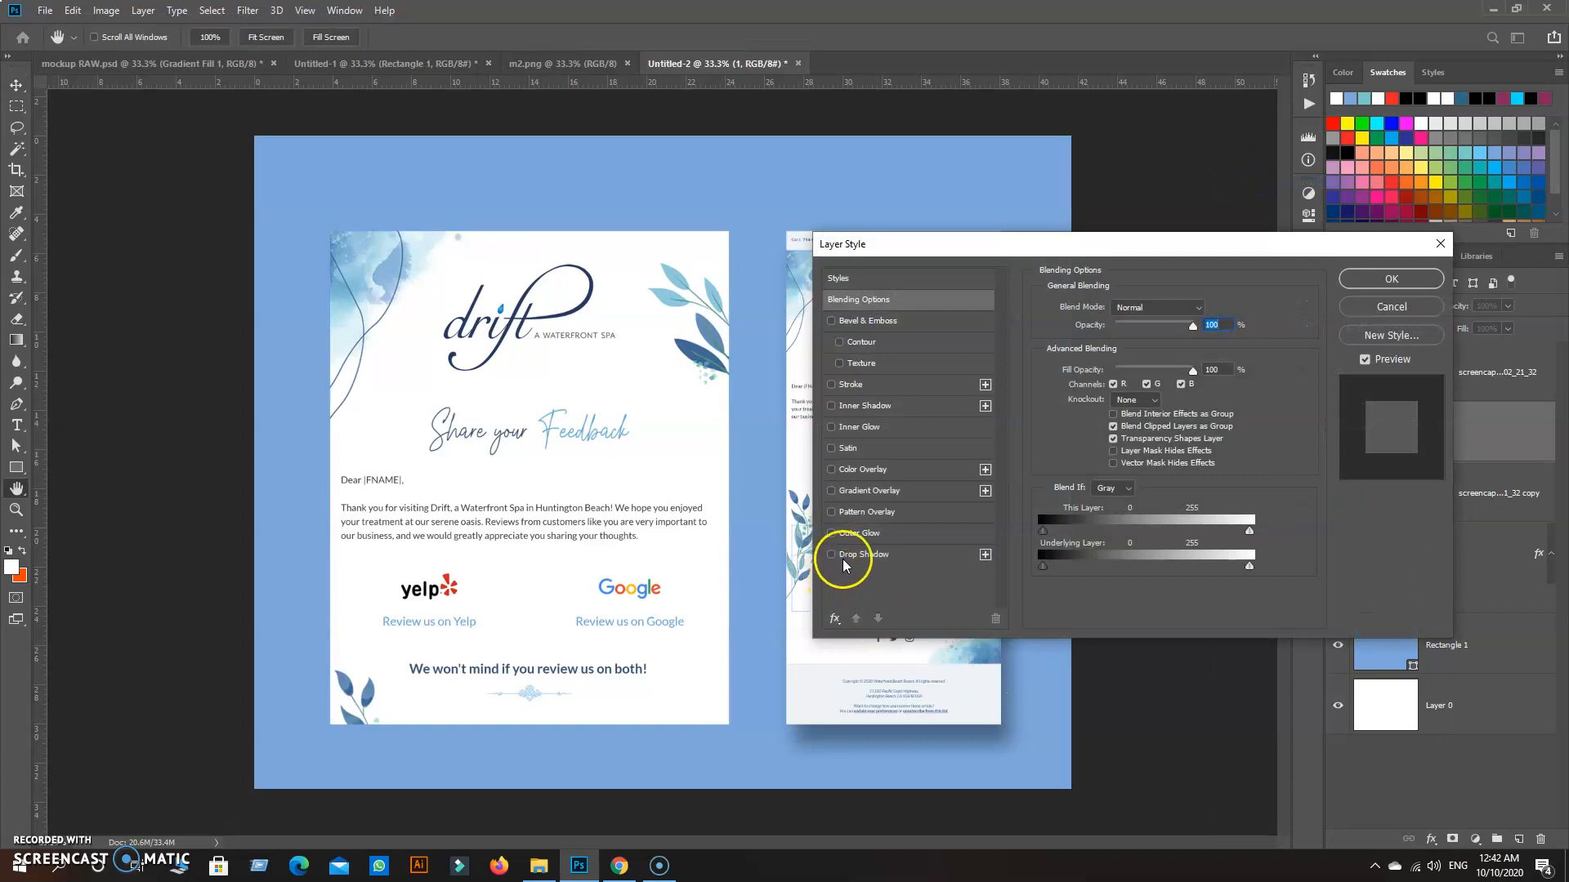
click(846, 556)
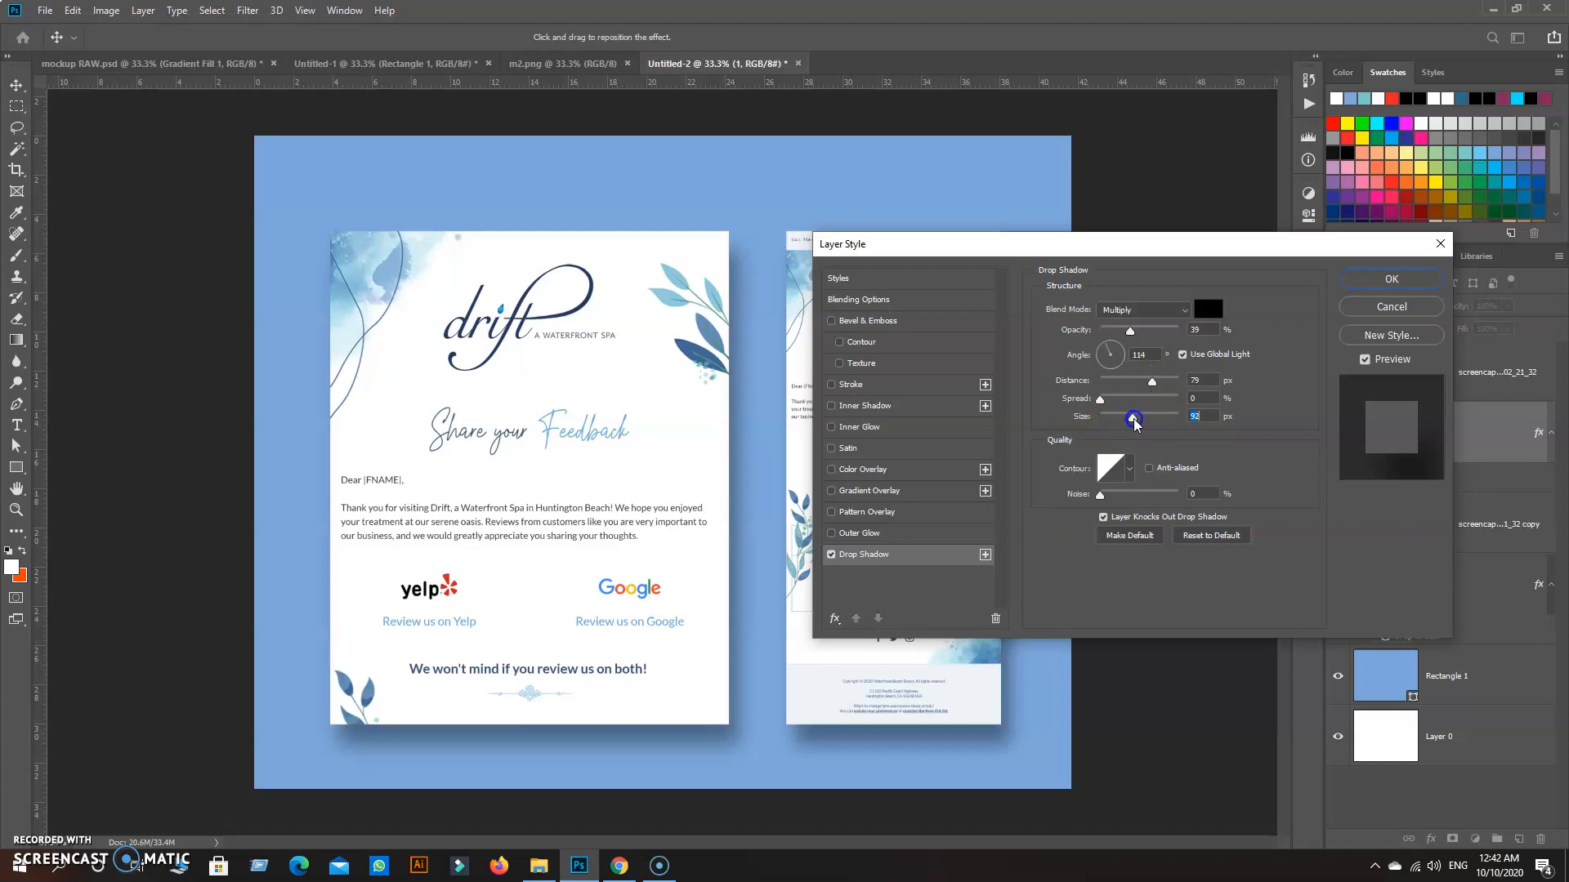
click(1391, 280)
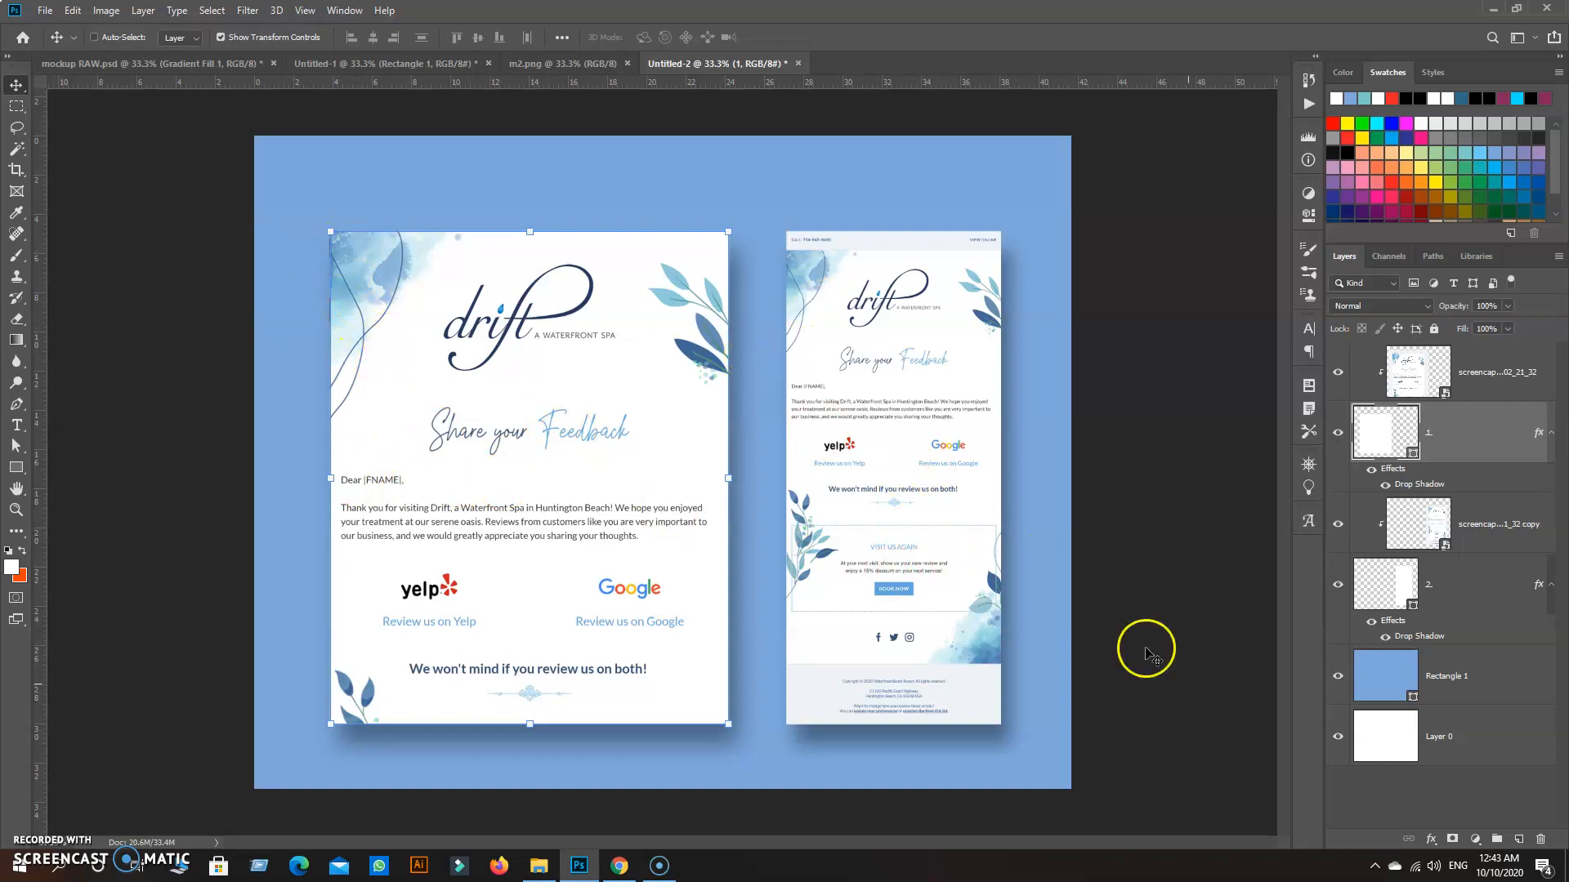
Step: Change the background rectangle's fill from a solid colour to a black-to-white linear gradient
click(1422, 689)
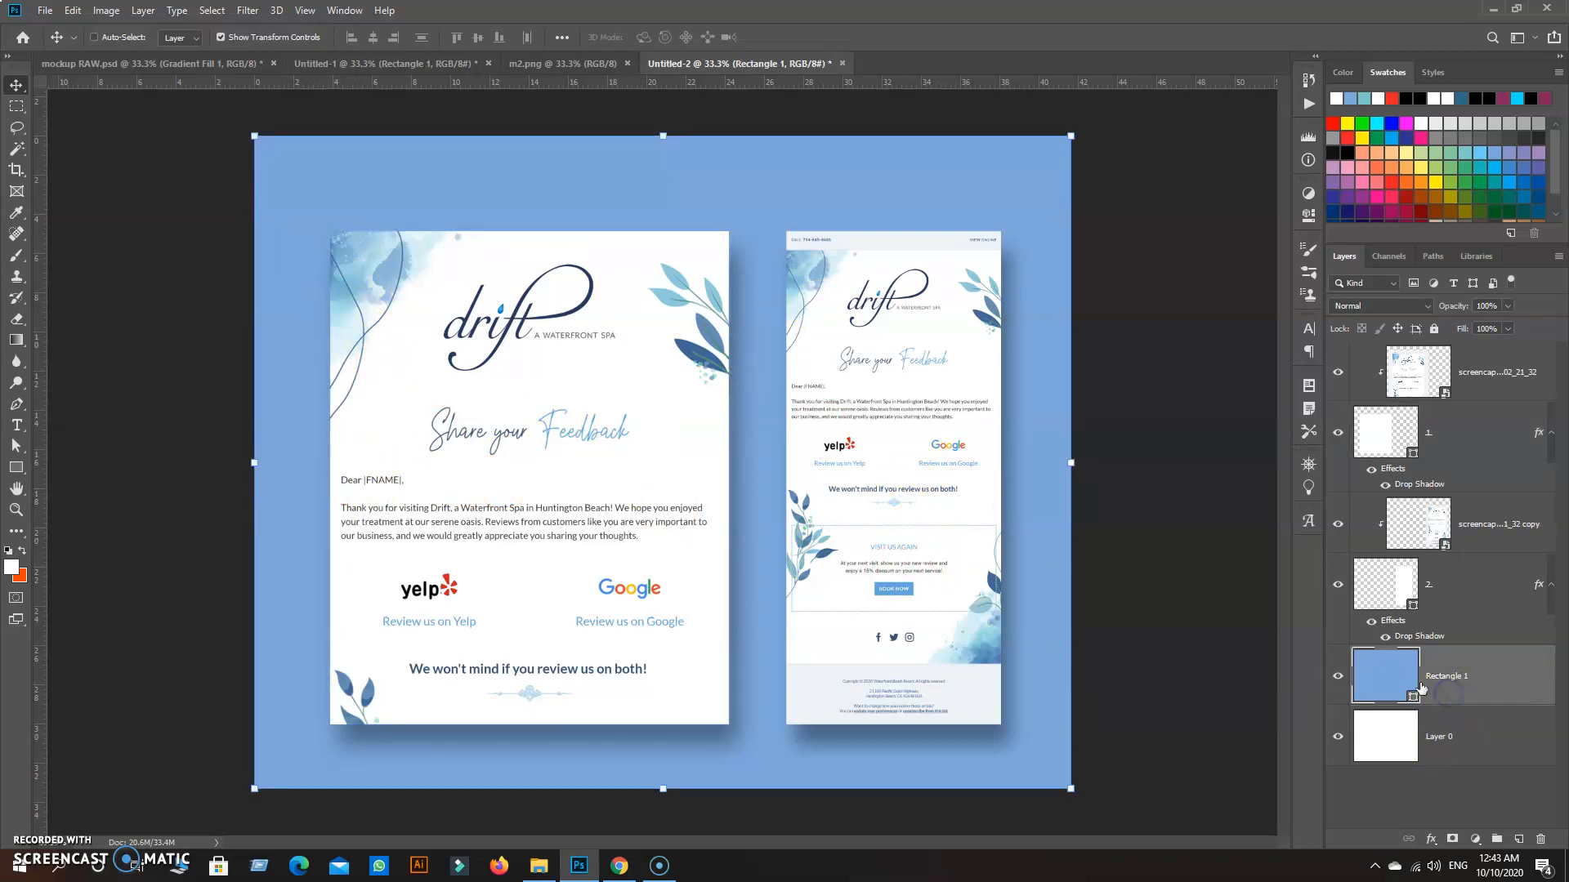
double_click(1395, 685)
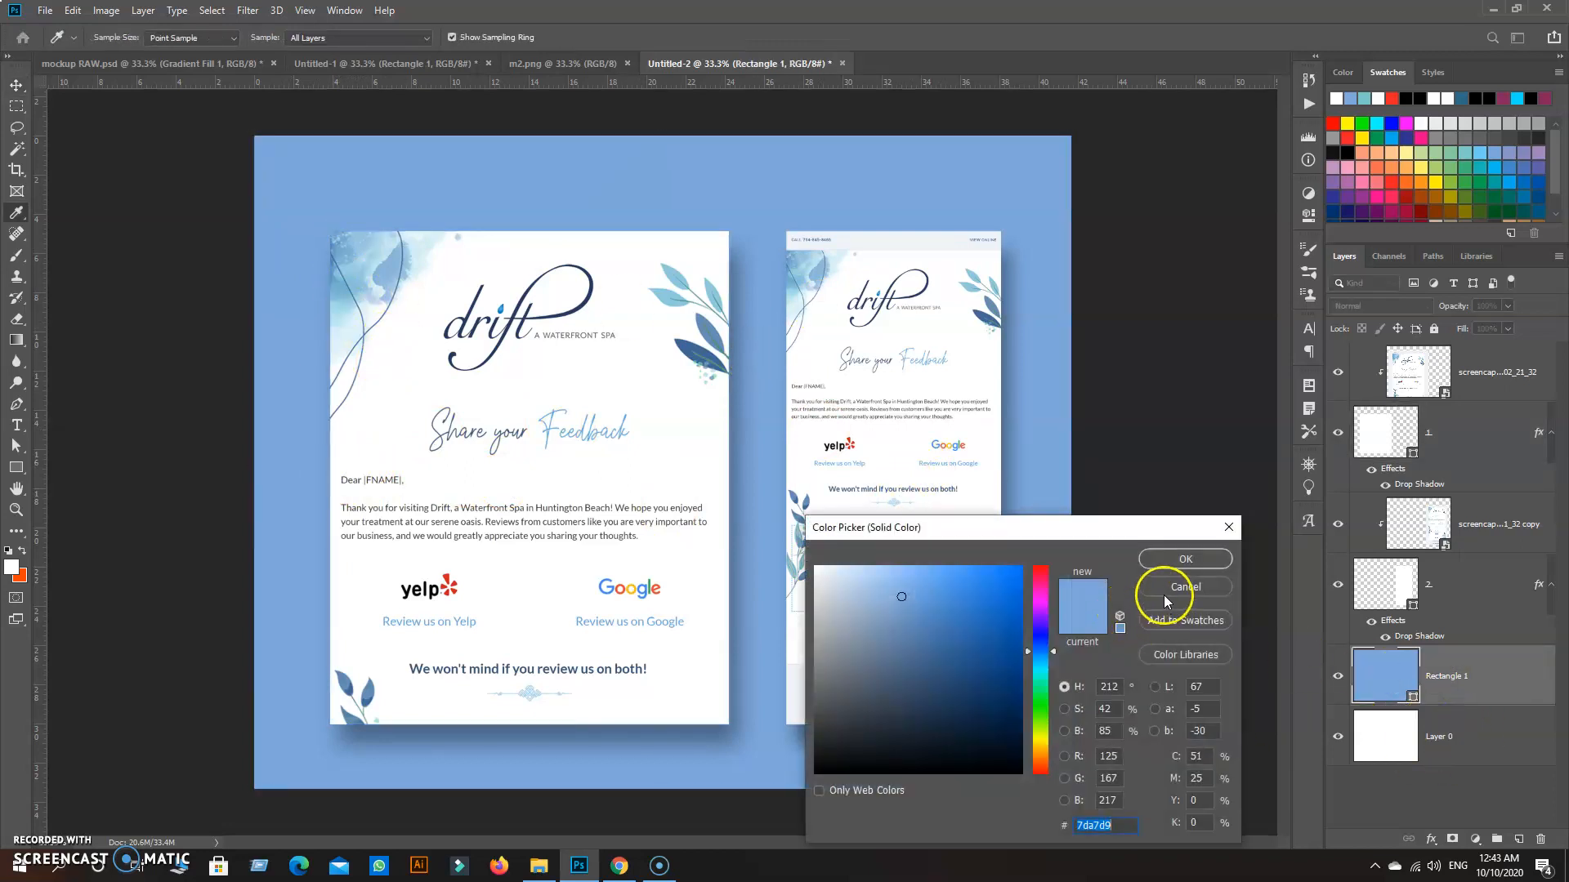
click(1164, 592)
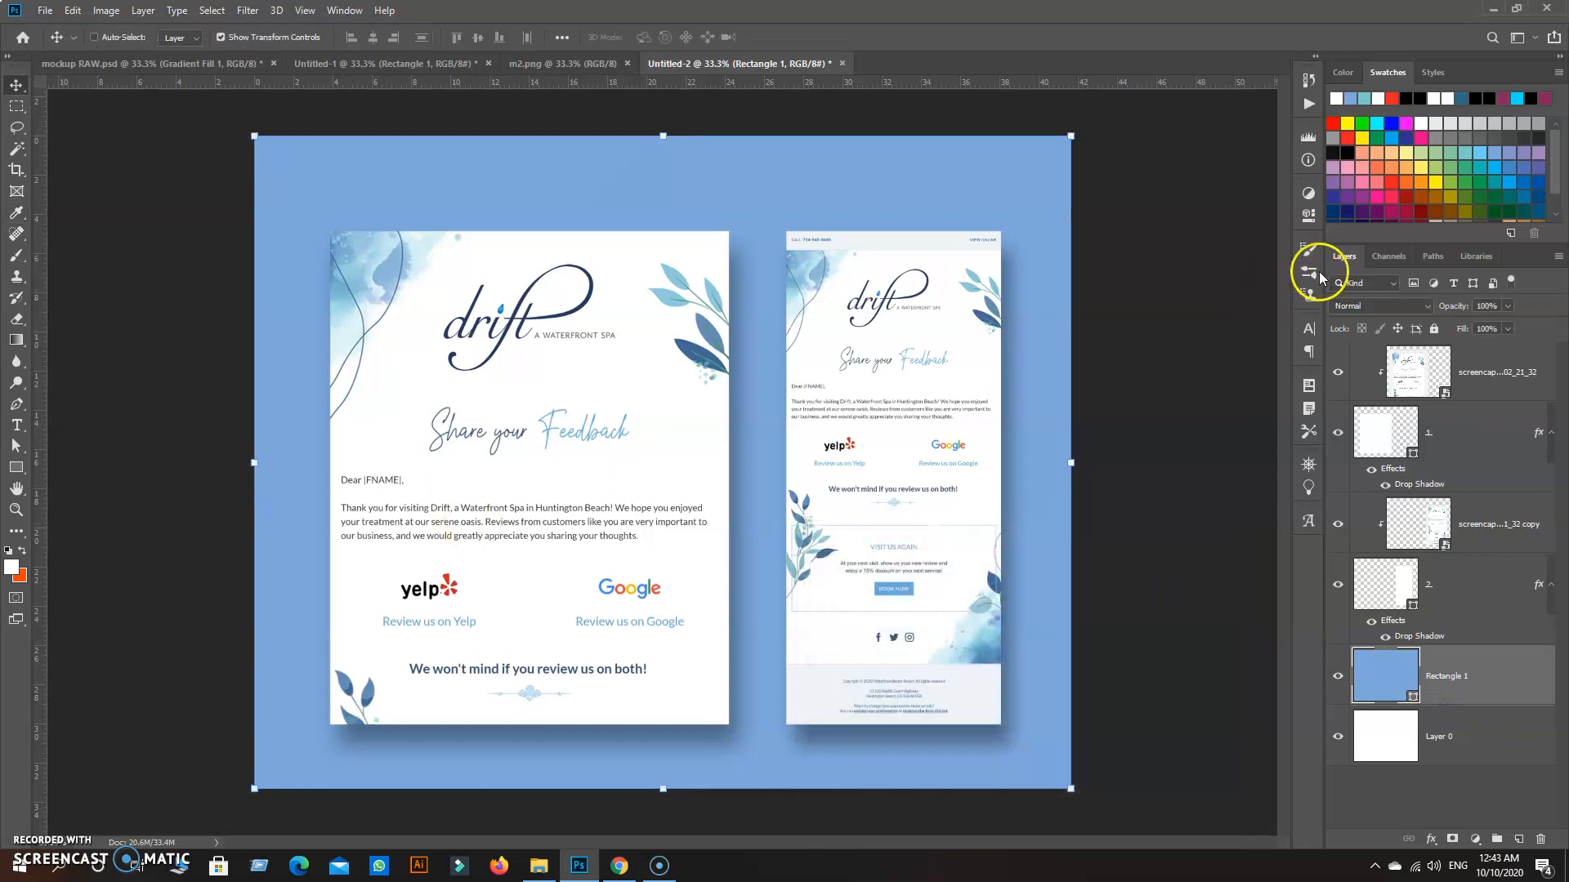
click(1308, 215)
click(1076, 288)
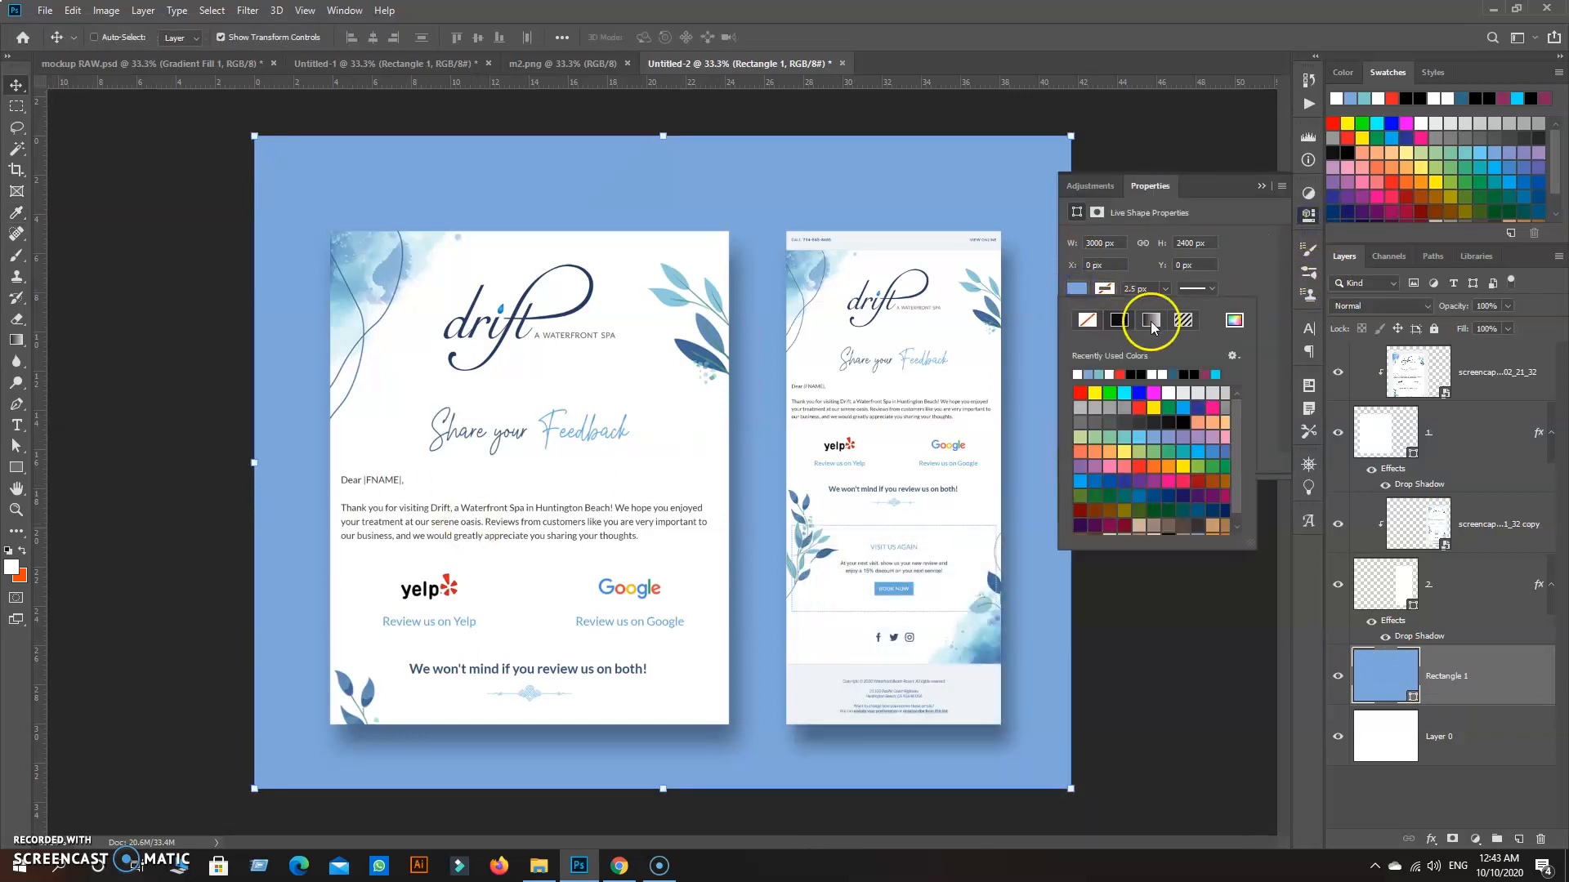
click(1152, 320)
Step: Recolour the gradient's black stop to light blue 92cbde, sampled from the light leaf in the larger email panel
click(1077, 489)
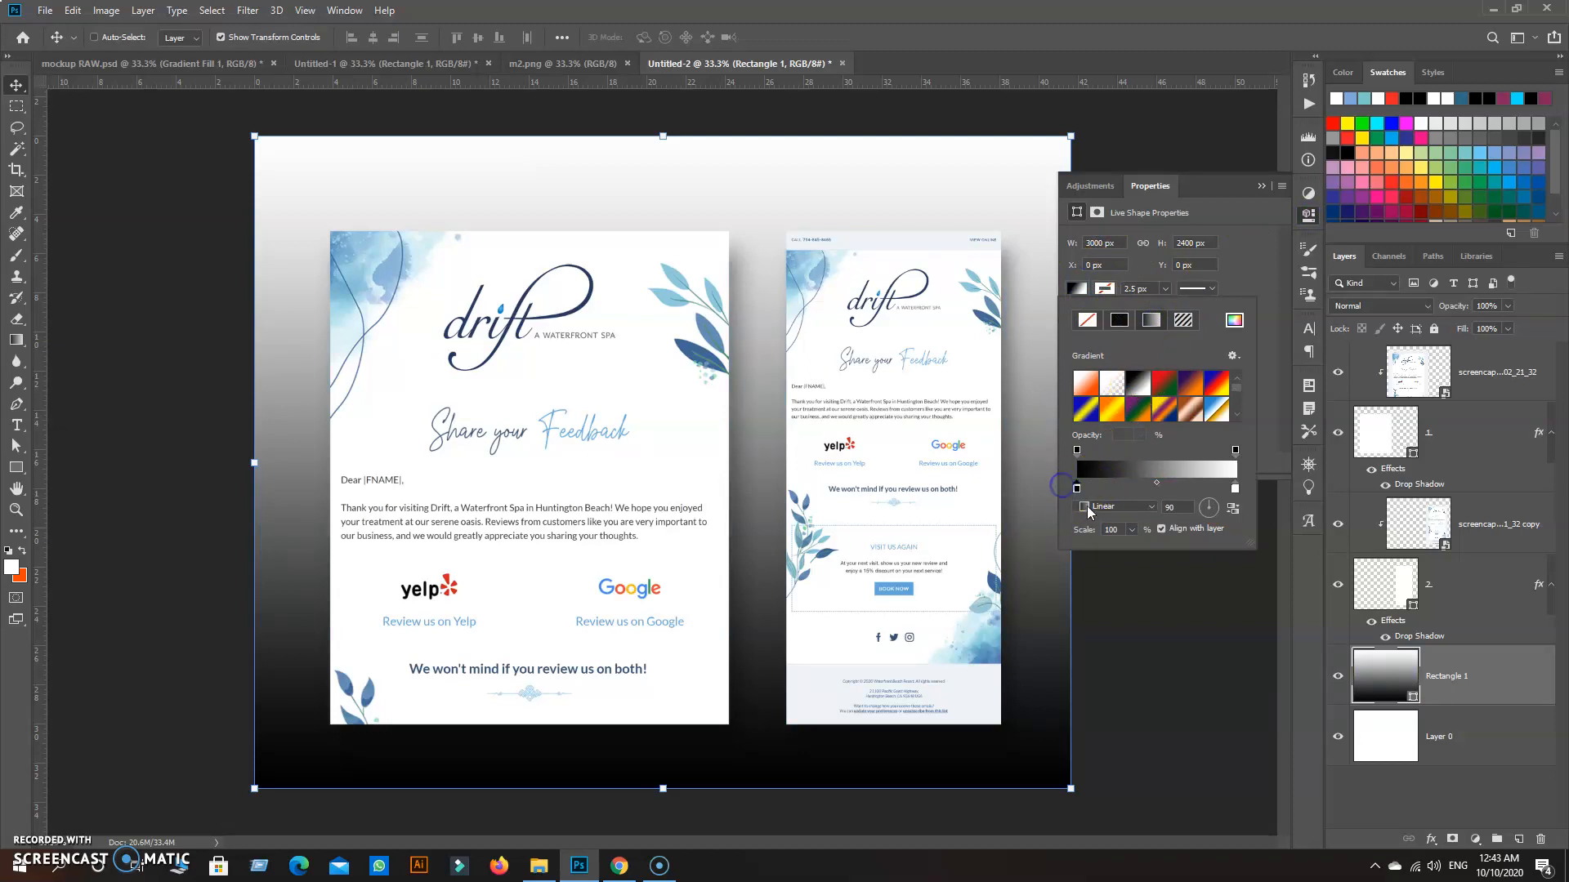
double_click(1077, 489)
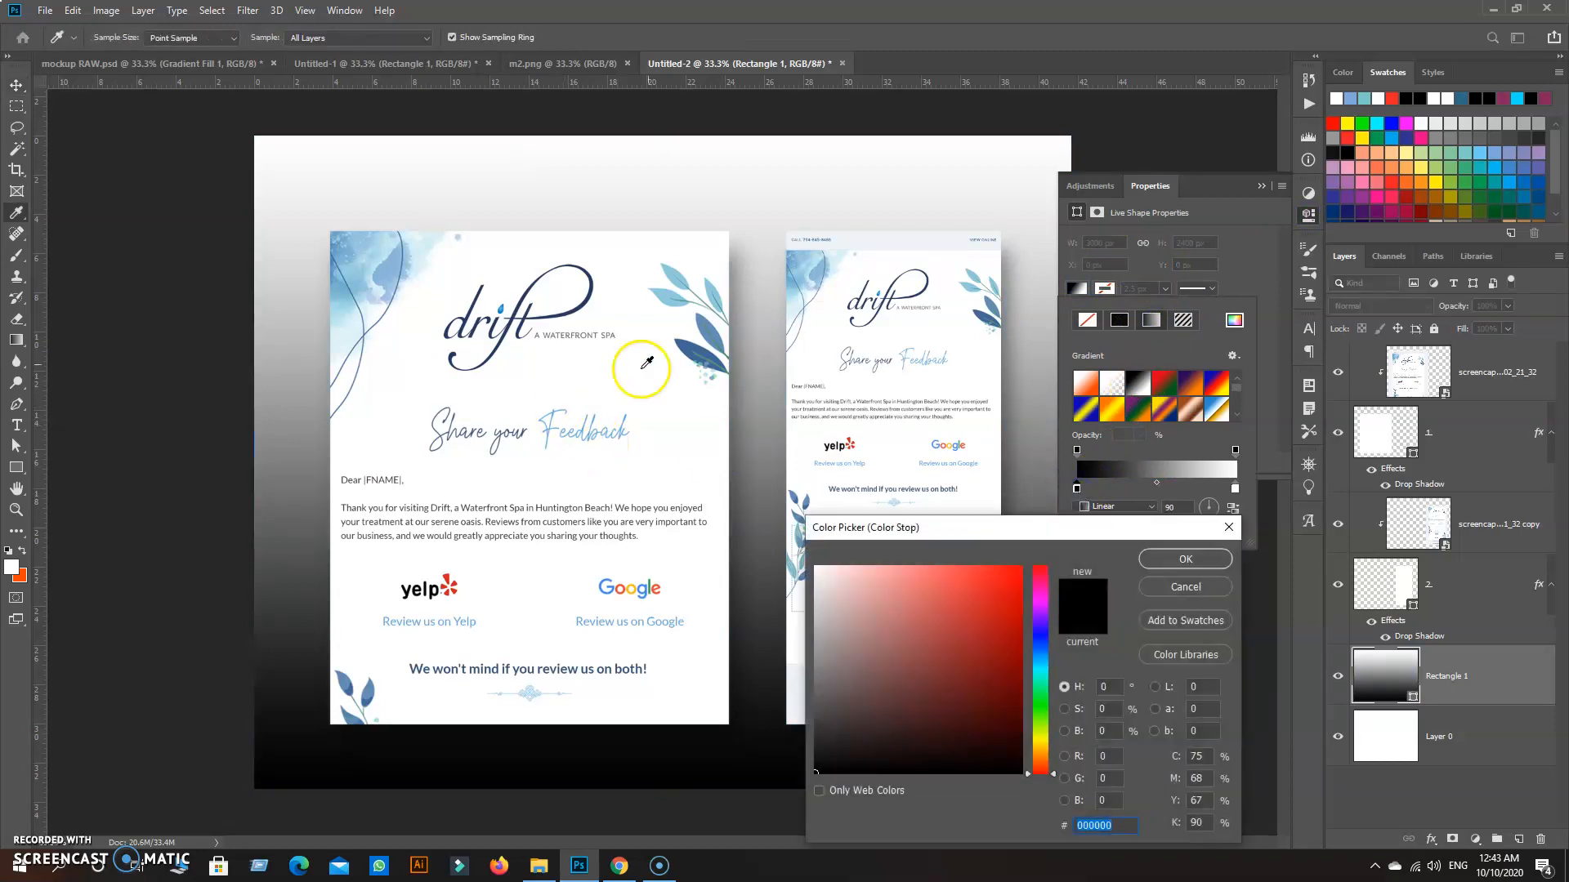
click(664, 293)
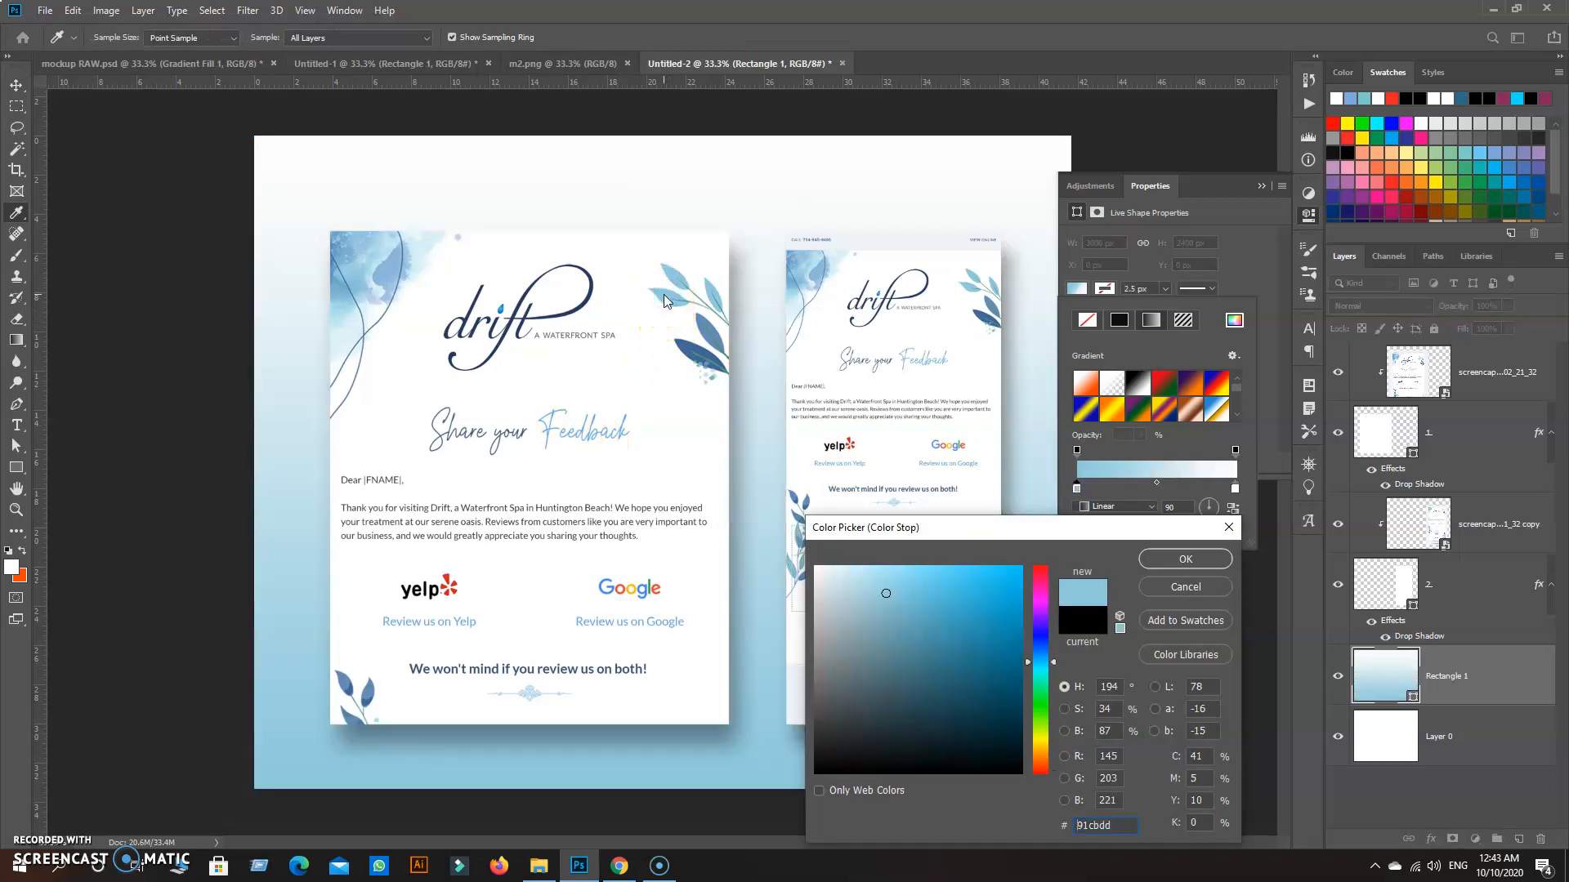
click(487, 308)
click(559, 406)
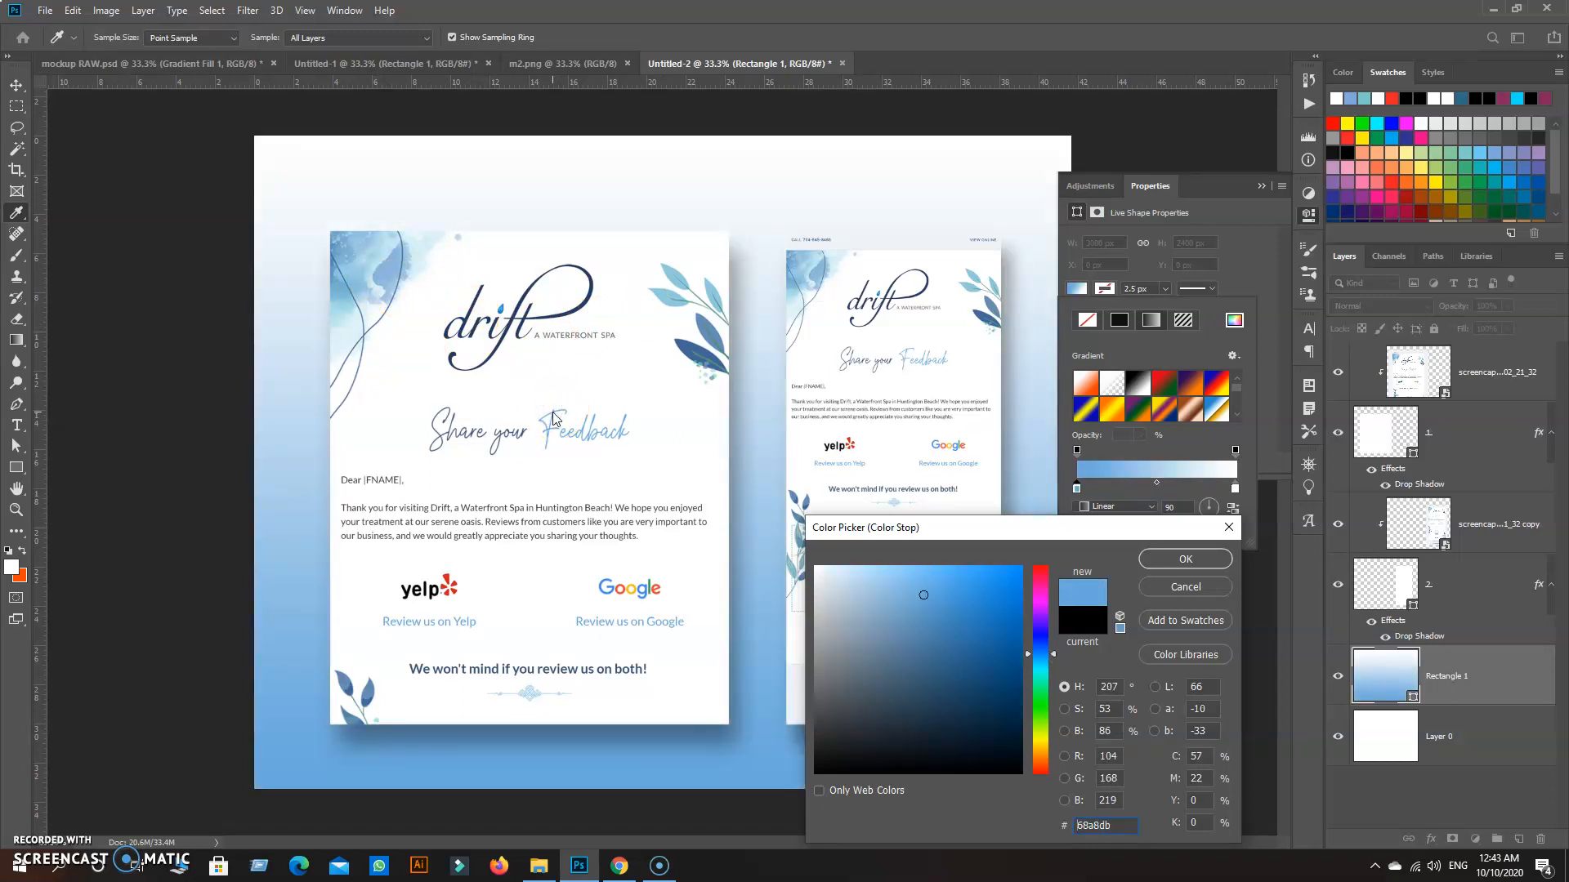
click(668, 300)
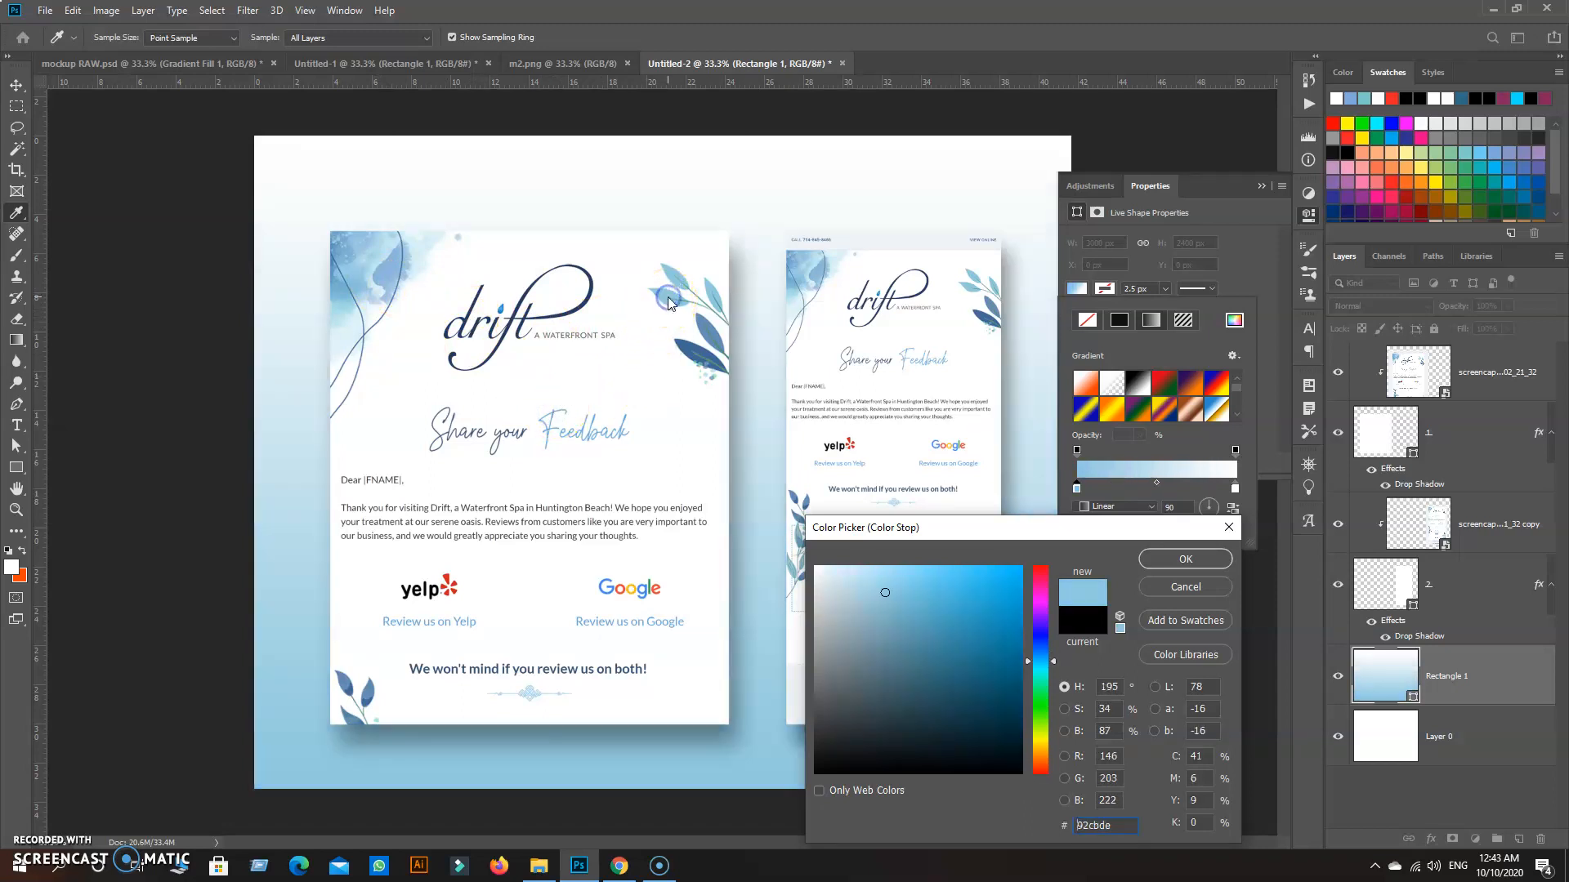
click(1185, 559)
click(1259, 185)
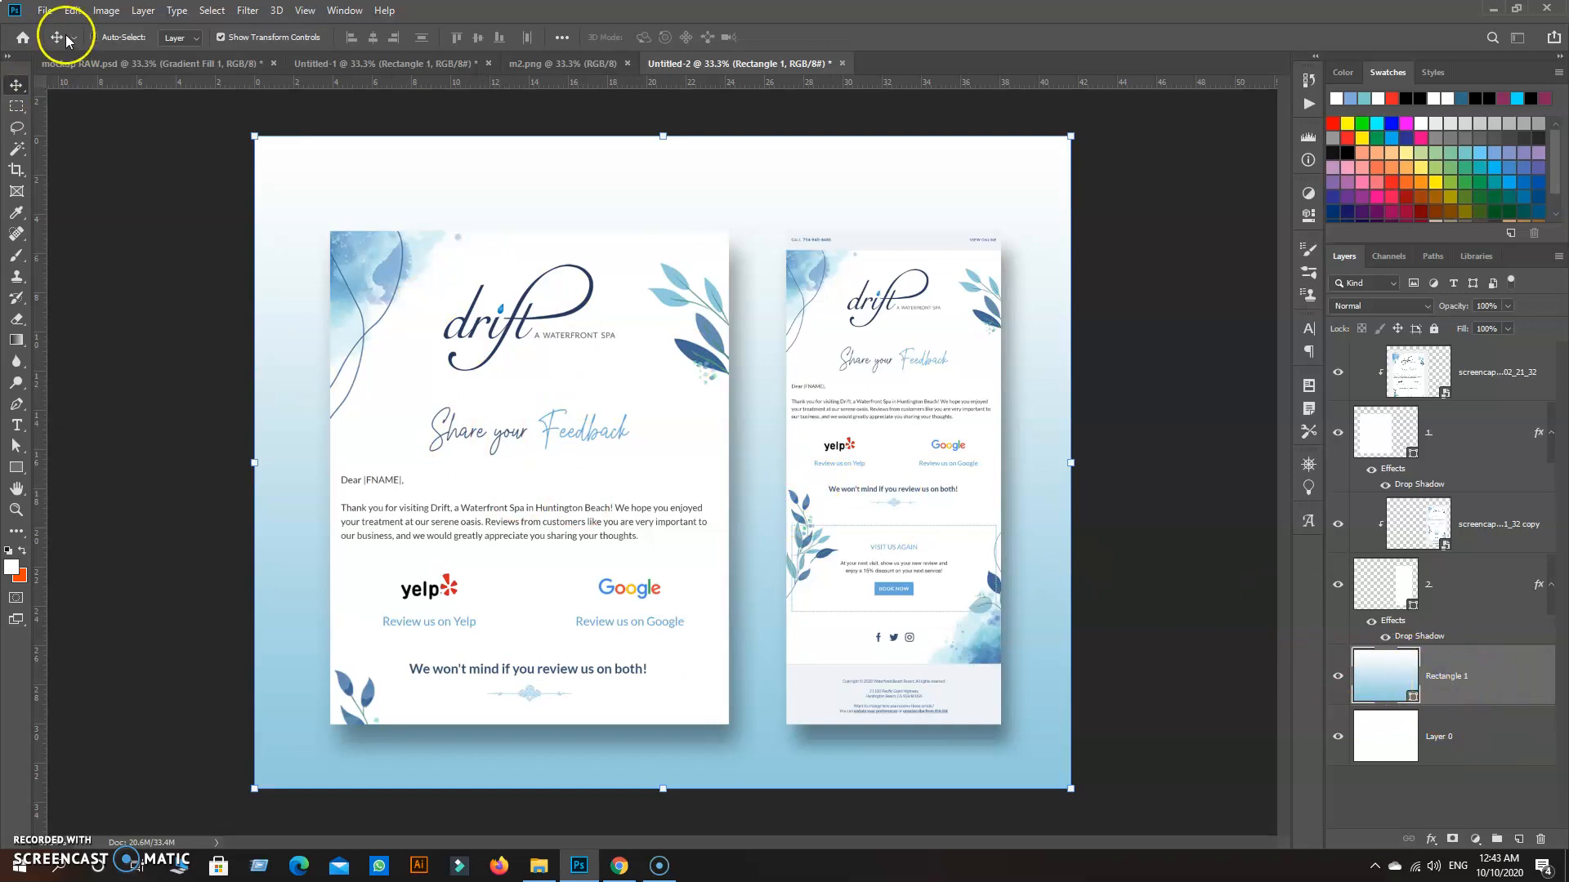
Step: Embed template.png above the background rectangle, enlarge it to the canvas width, about 632%, and lower it so its leaf artwork decorates the upper corners
click(45, 10)
click(88, 318)
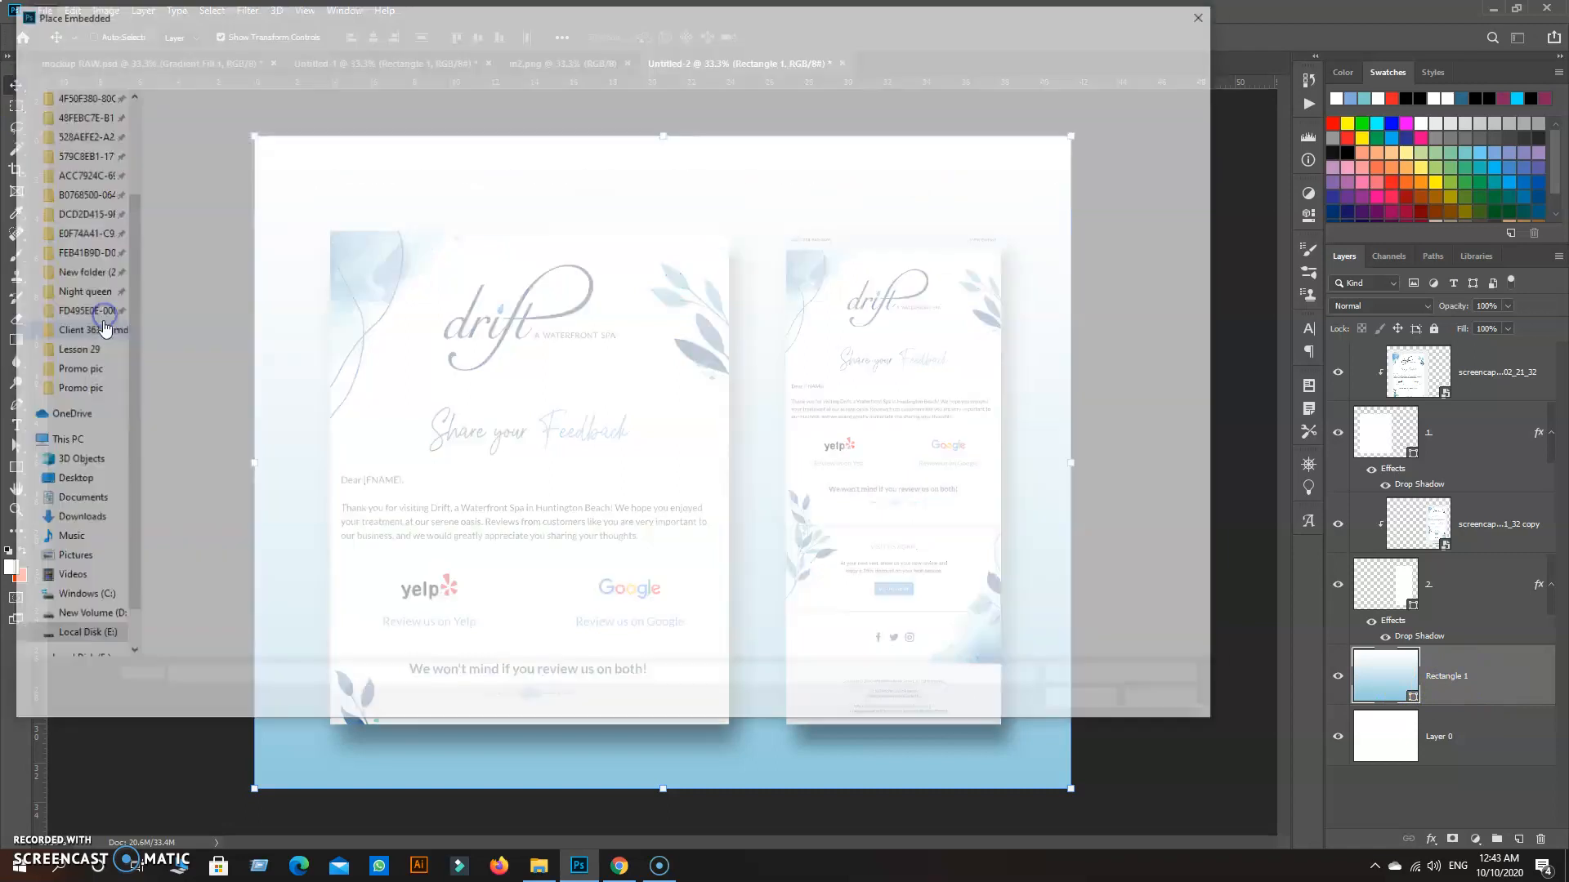
double_click(1063, 167)
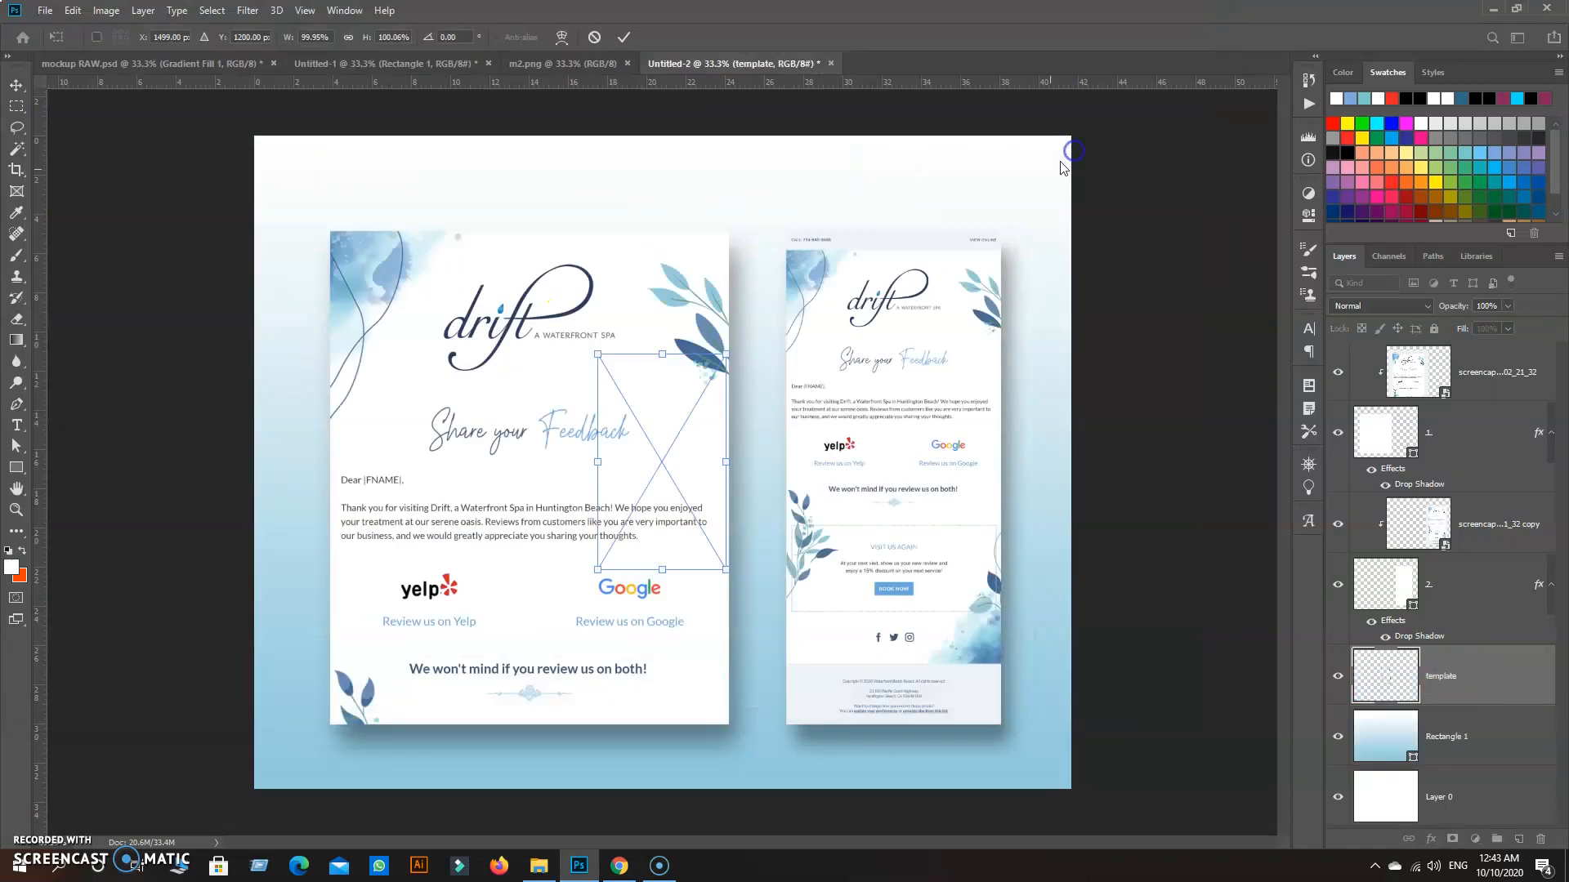
drag(725, 474, 1072, 464)
drag(602, 466, 255, 464)
drag(579, 377, 577, 644)
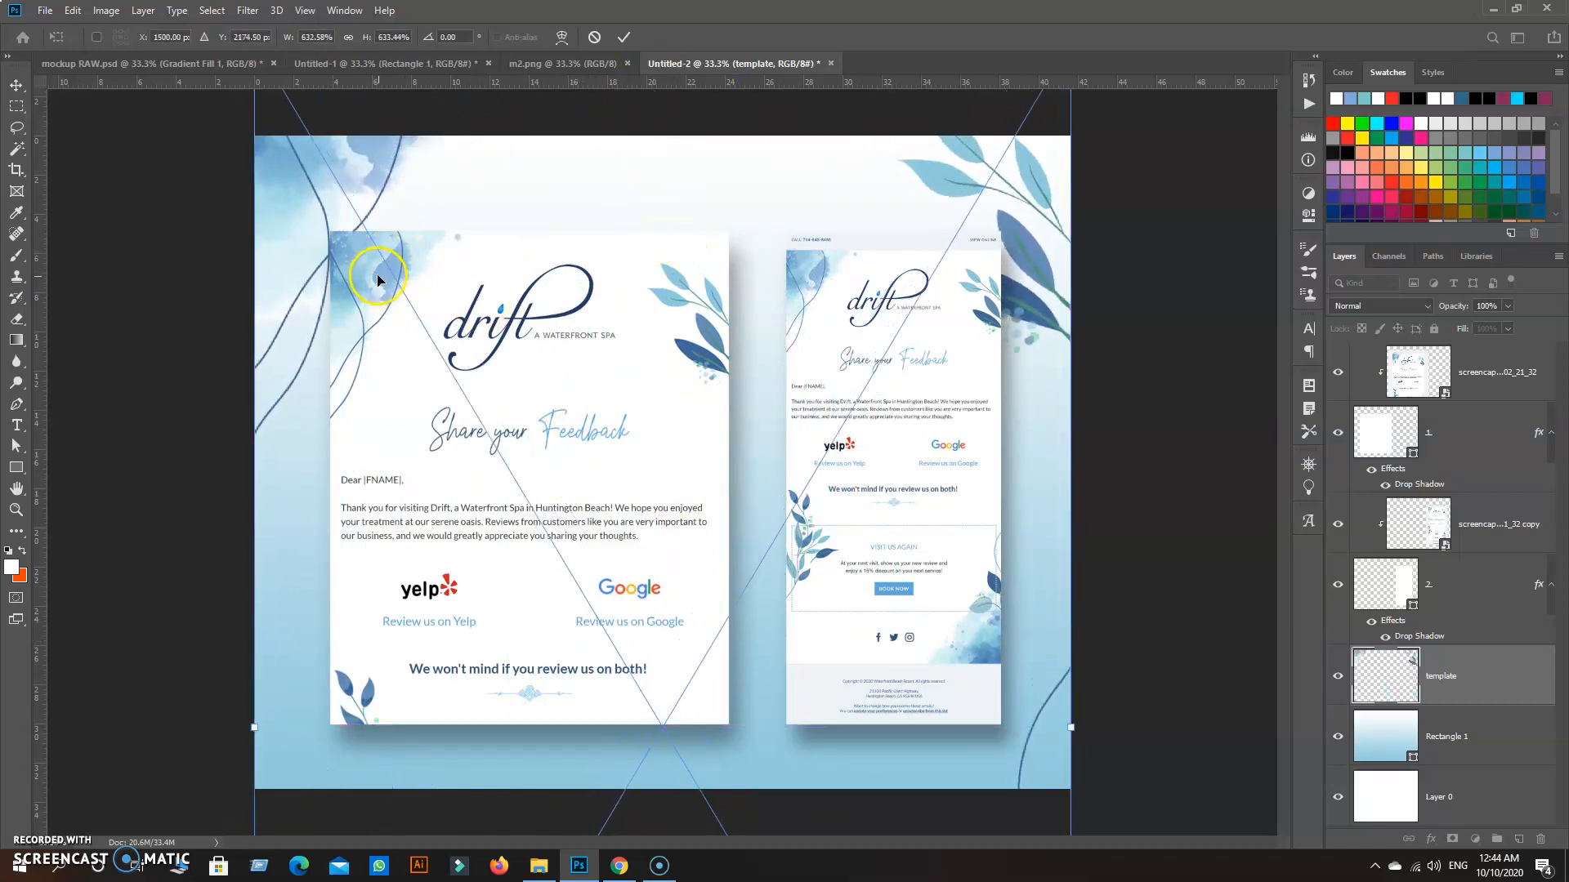
mouse_move(487, 235)
mouse_down()
mouse_move(477, 219)
mouse_move(479, 237)
mouse_up()
Step: Duplicate the template layer and shift the copy upward so its leaf artwork fills the lower corners of the canvas
click(1478, 697)
click(1471, 736)
double_click(1458, 680)
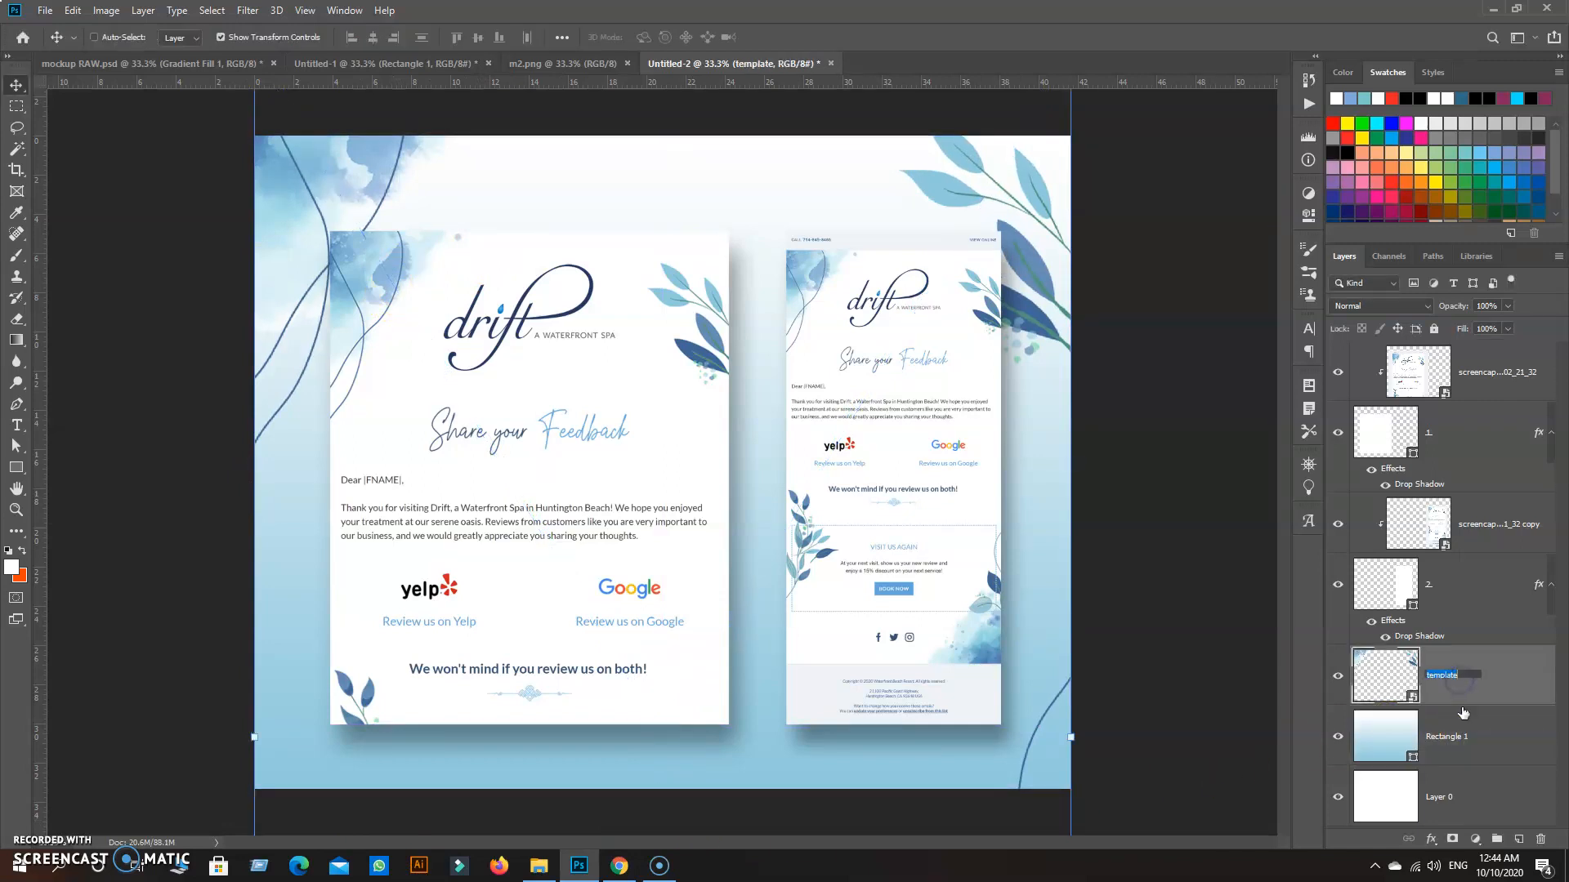
drag(1491, 689, 1520, 839)
click(1460, 691)
drag(378, 308, 303, 10)
drag(332, 548, 325, 471)
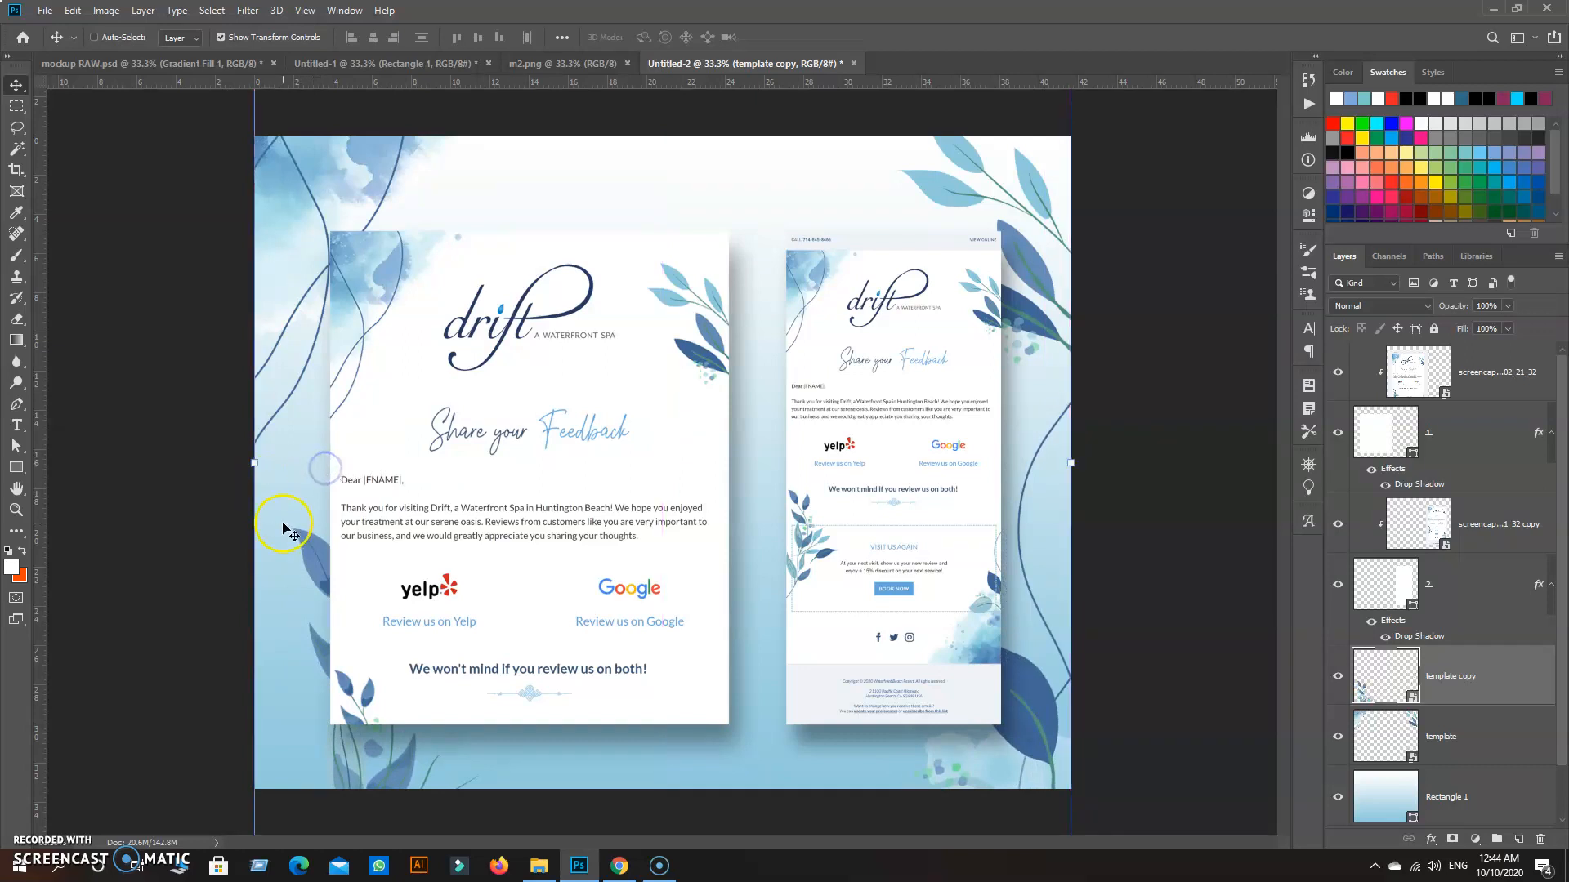
Step: Enlarge the template copy to about 668% and lower it slightly so its leaves fit into the lower corners
drag(252, 470, 210, 482)
drag(425, 512, 425, 537)
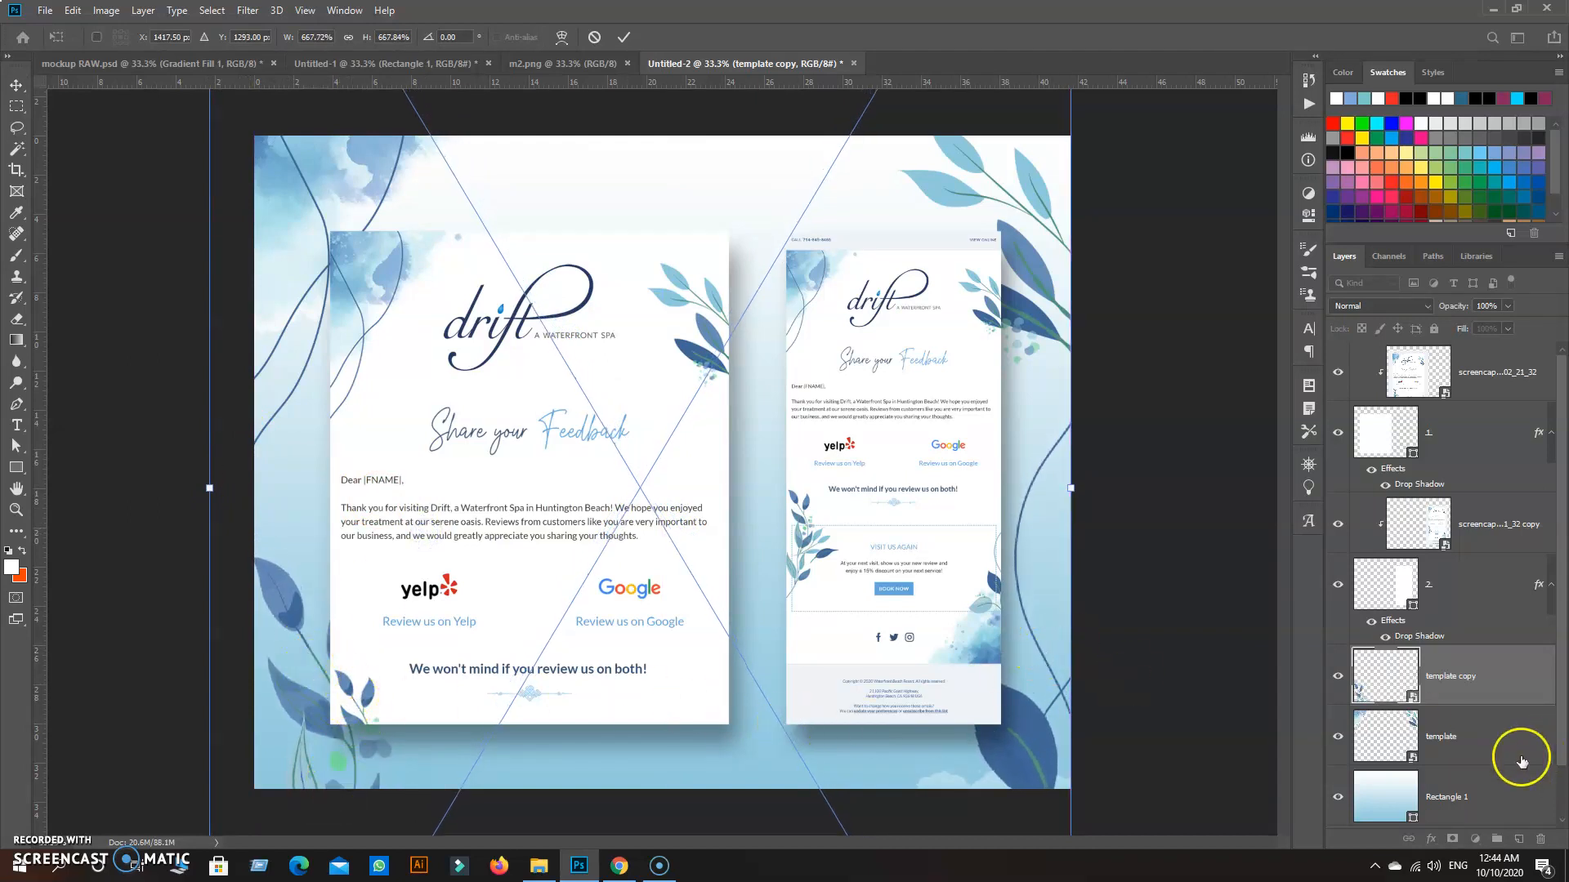
click(1496, 761)
click(1492, 784)
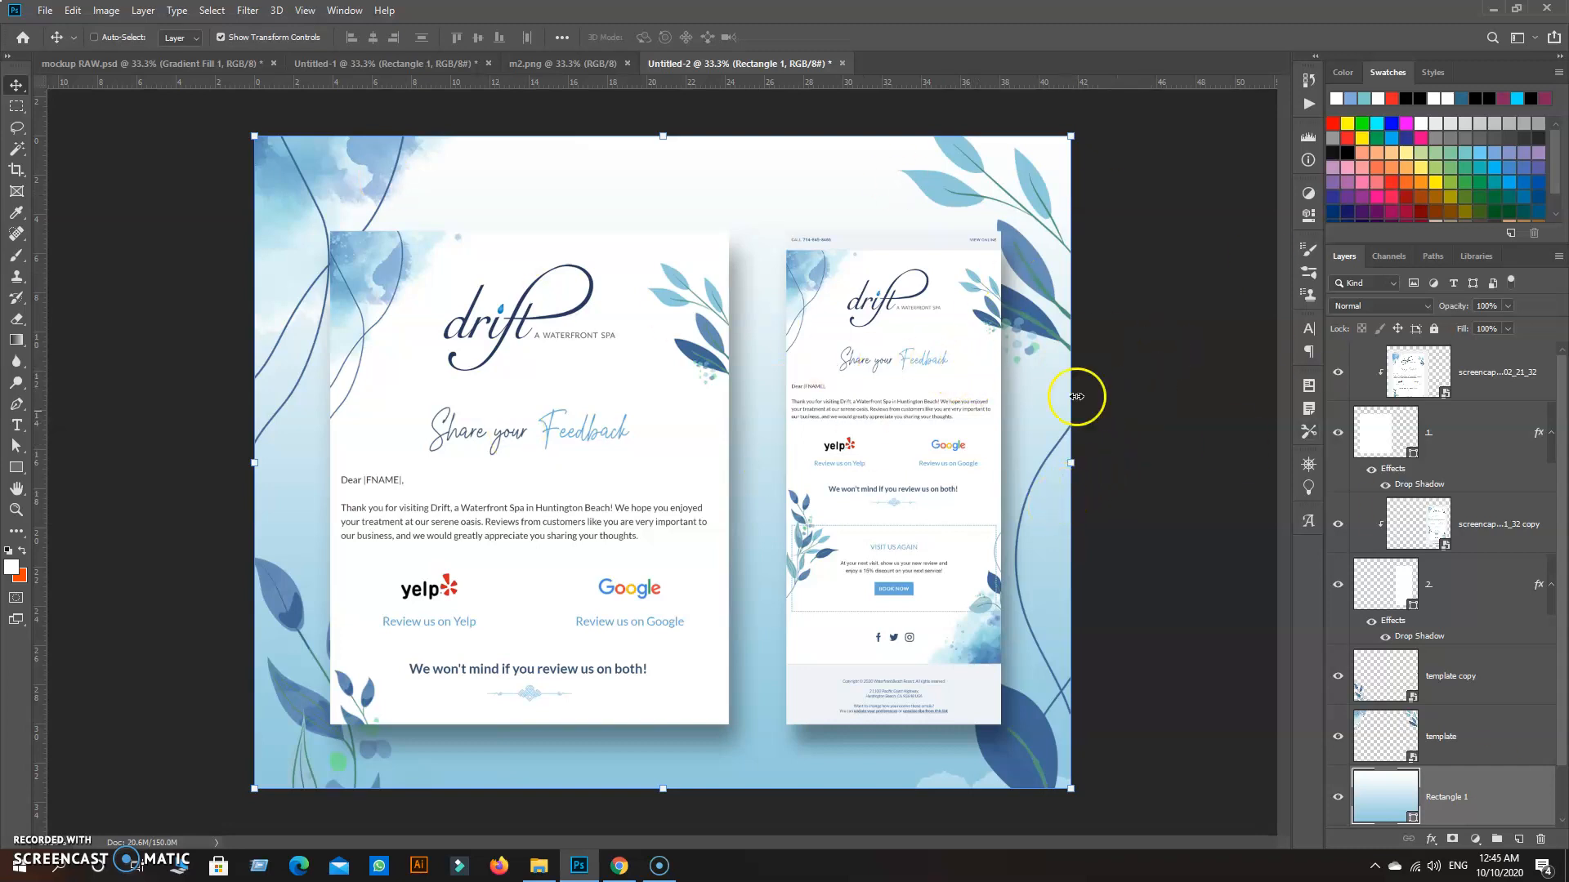
Step: Set the blend mode of the original template layer to Multiply
click(1473, 750)
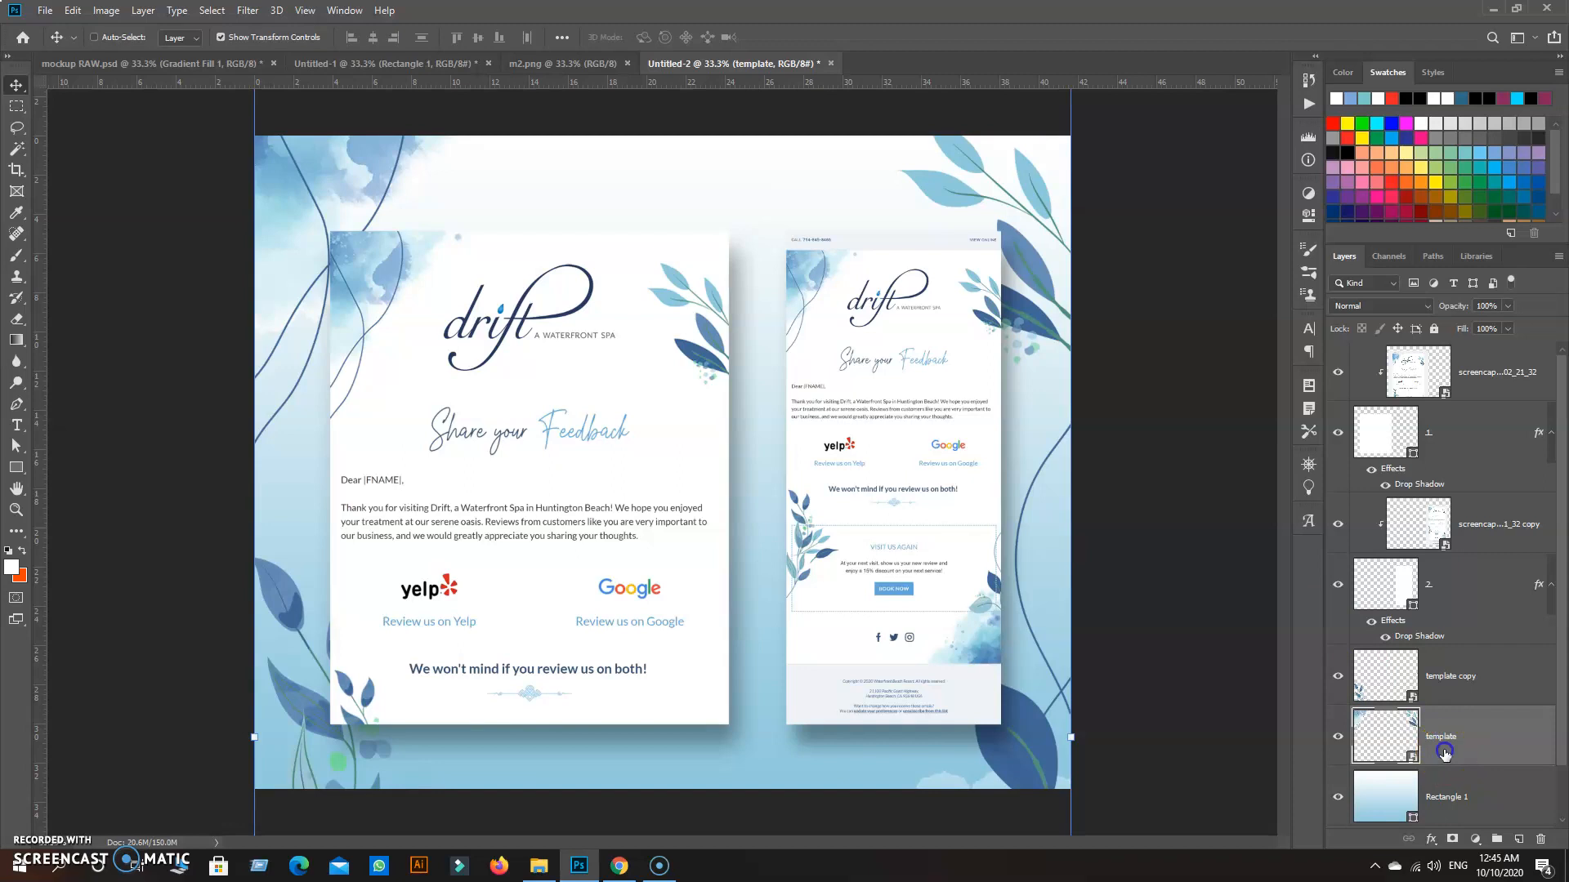
click(1379, 305)
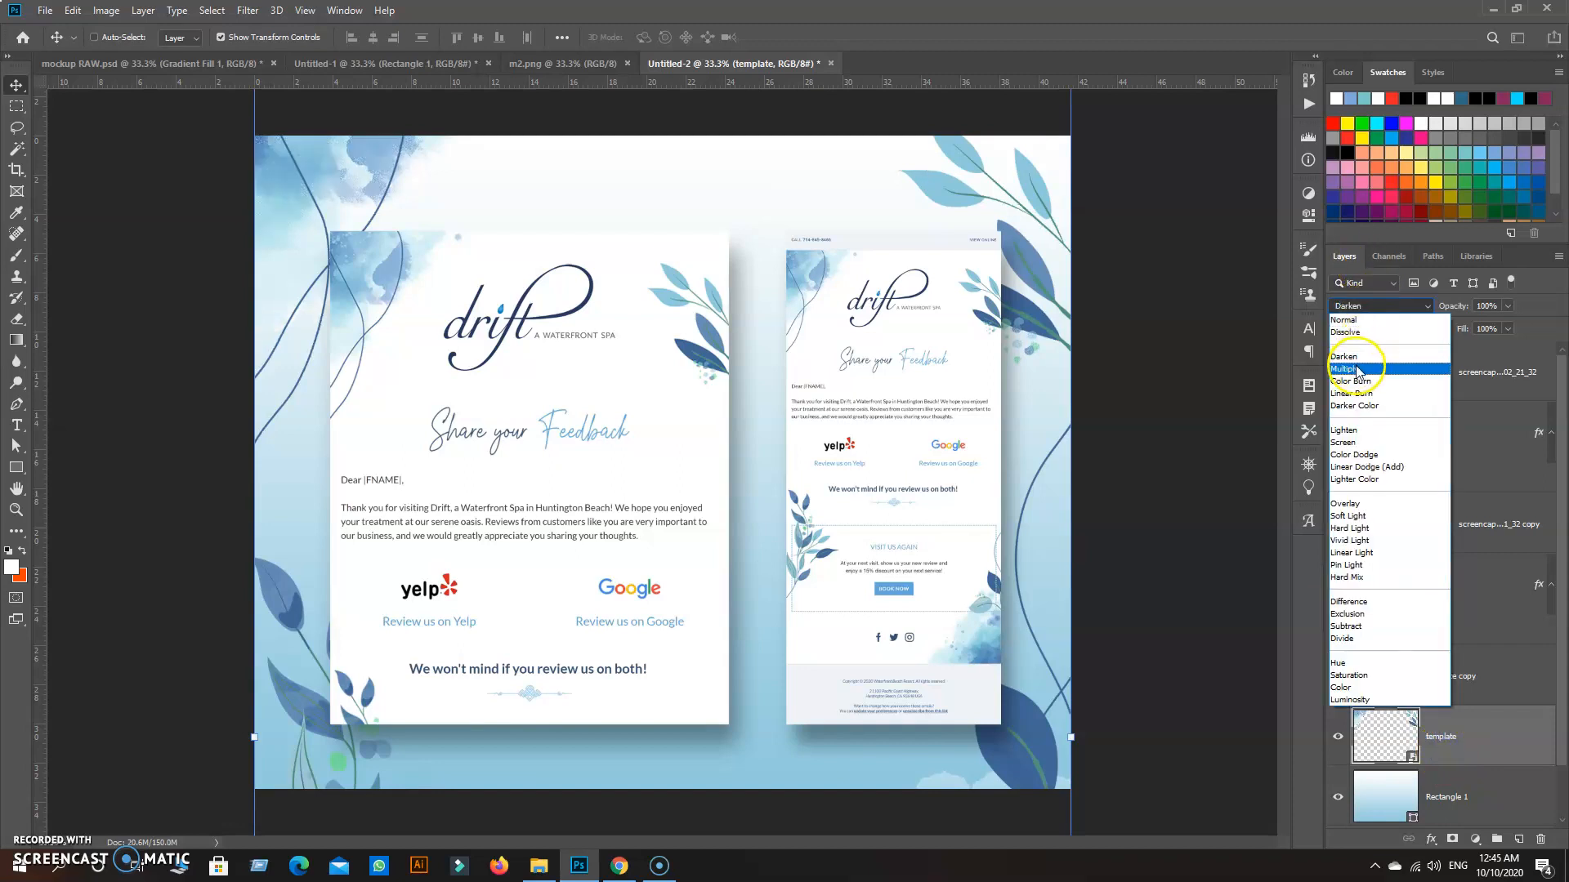
click(1357, 370)
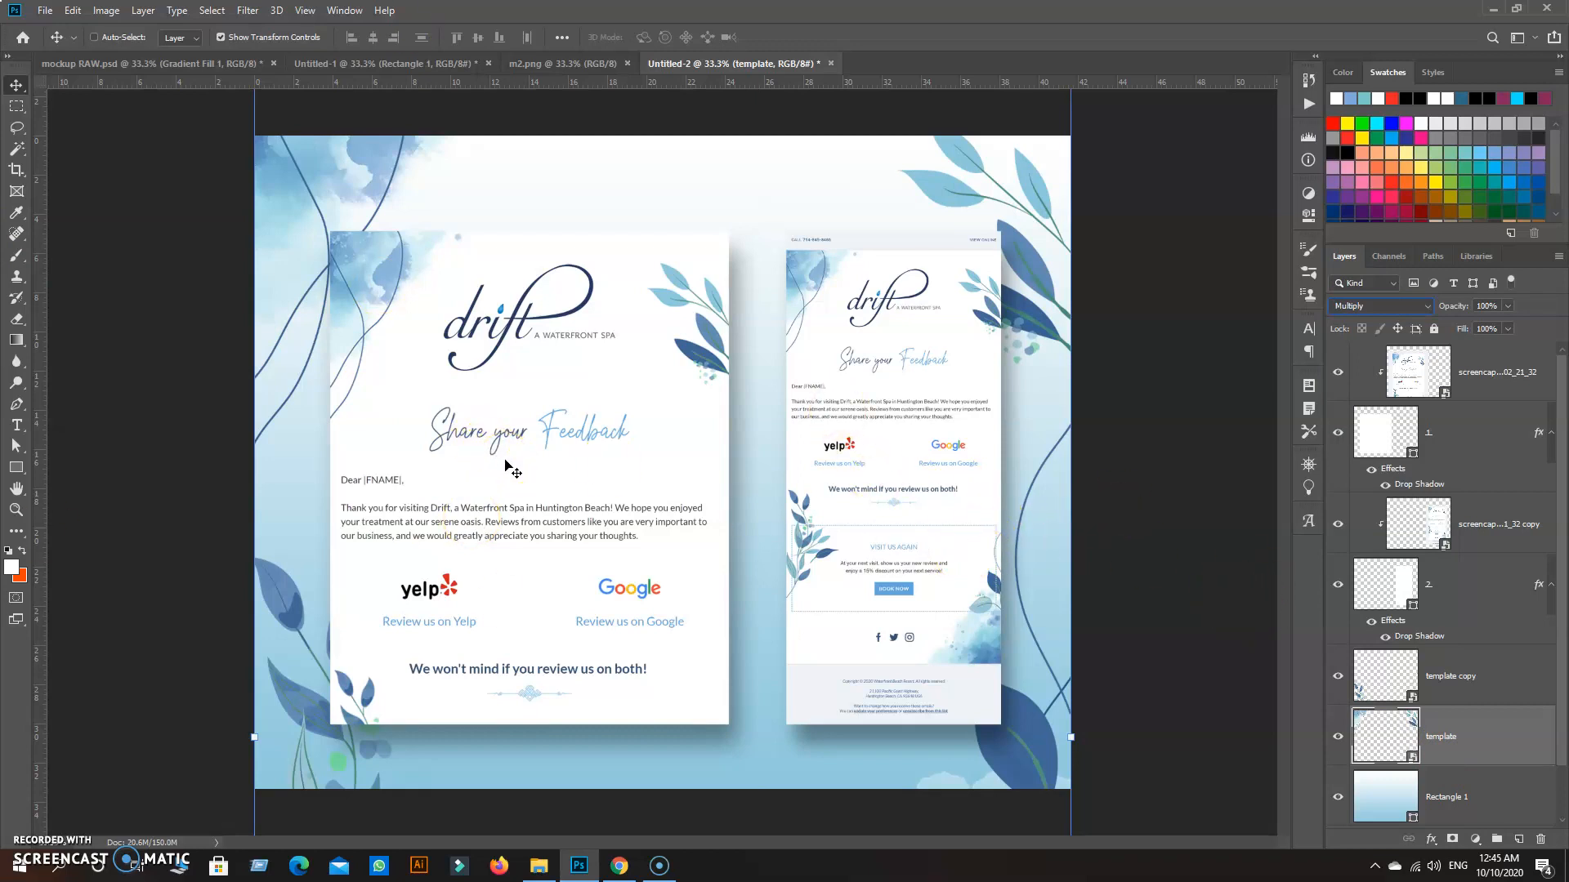
Step: Open m3.png as the reference design and create a new 3000 × 2400 px document at 72 ppi with a white background
key(ctrl)
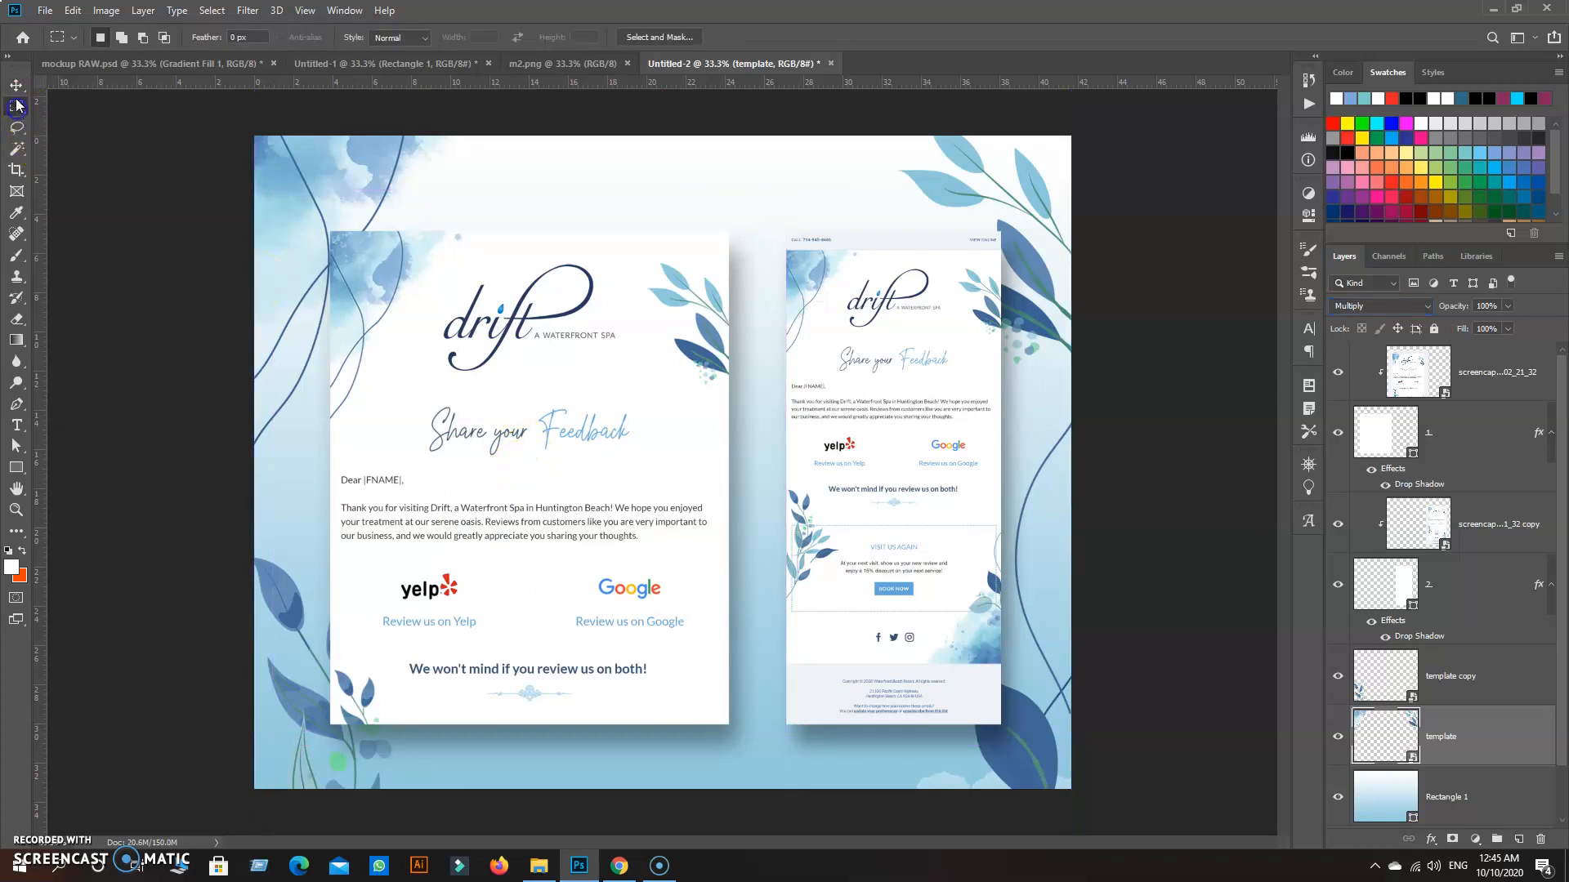
key(ctrl+o)
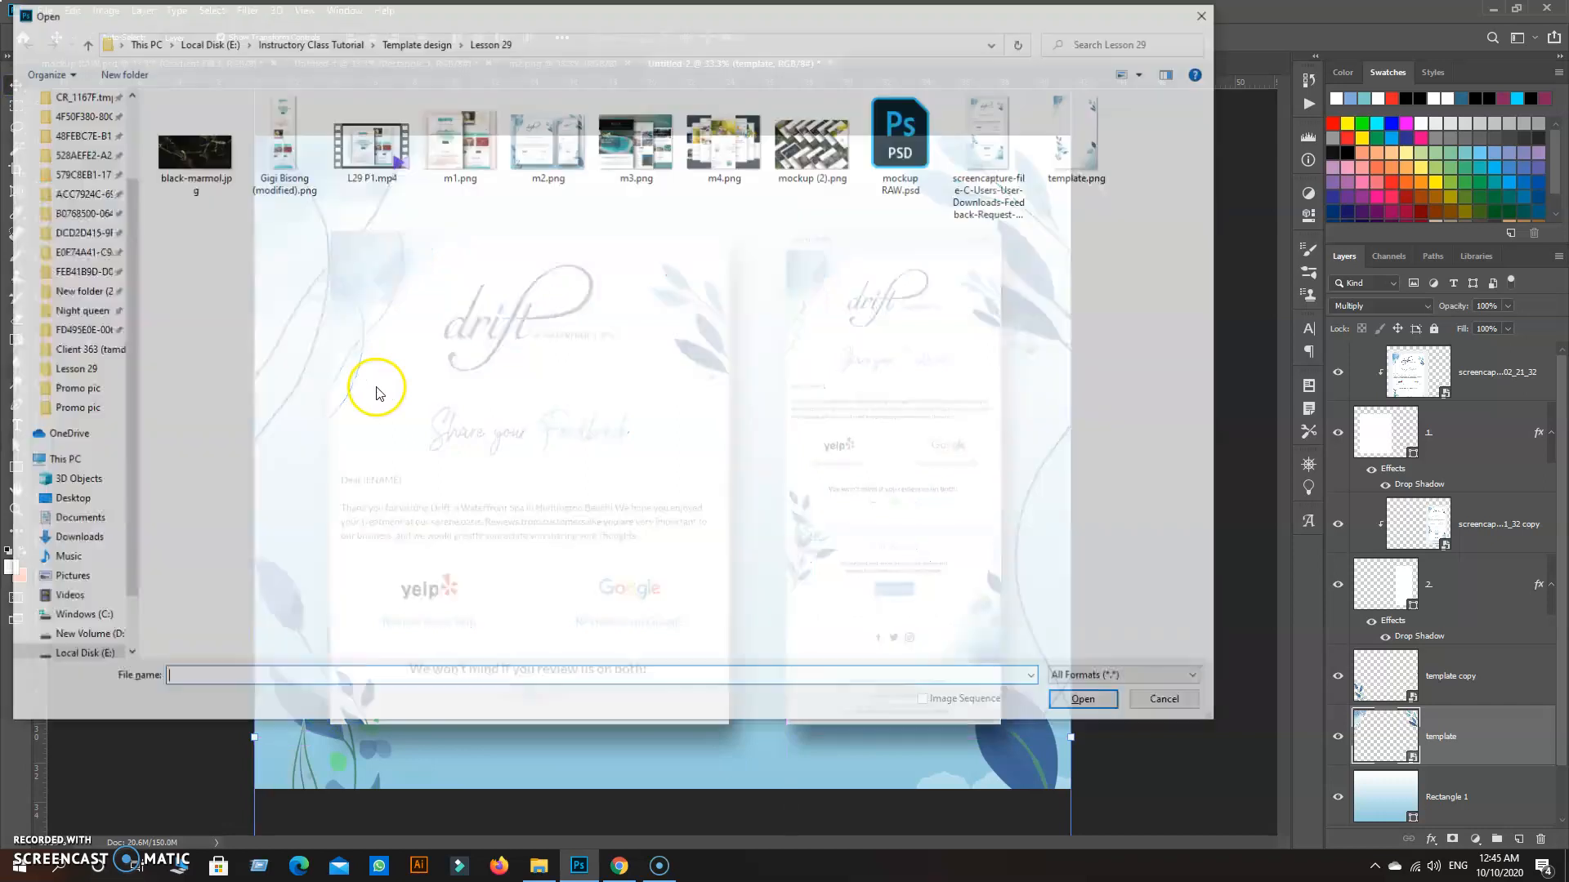
double_click(662, 144)
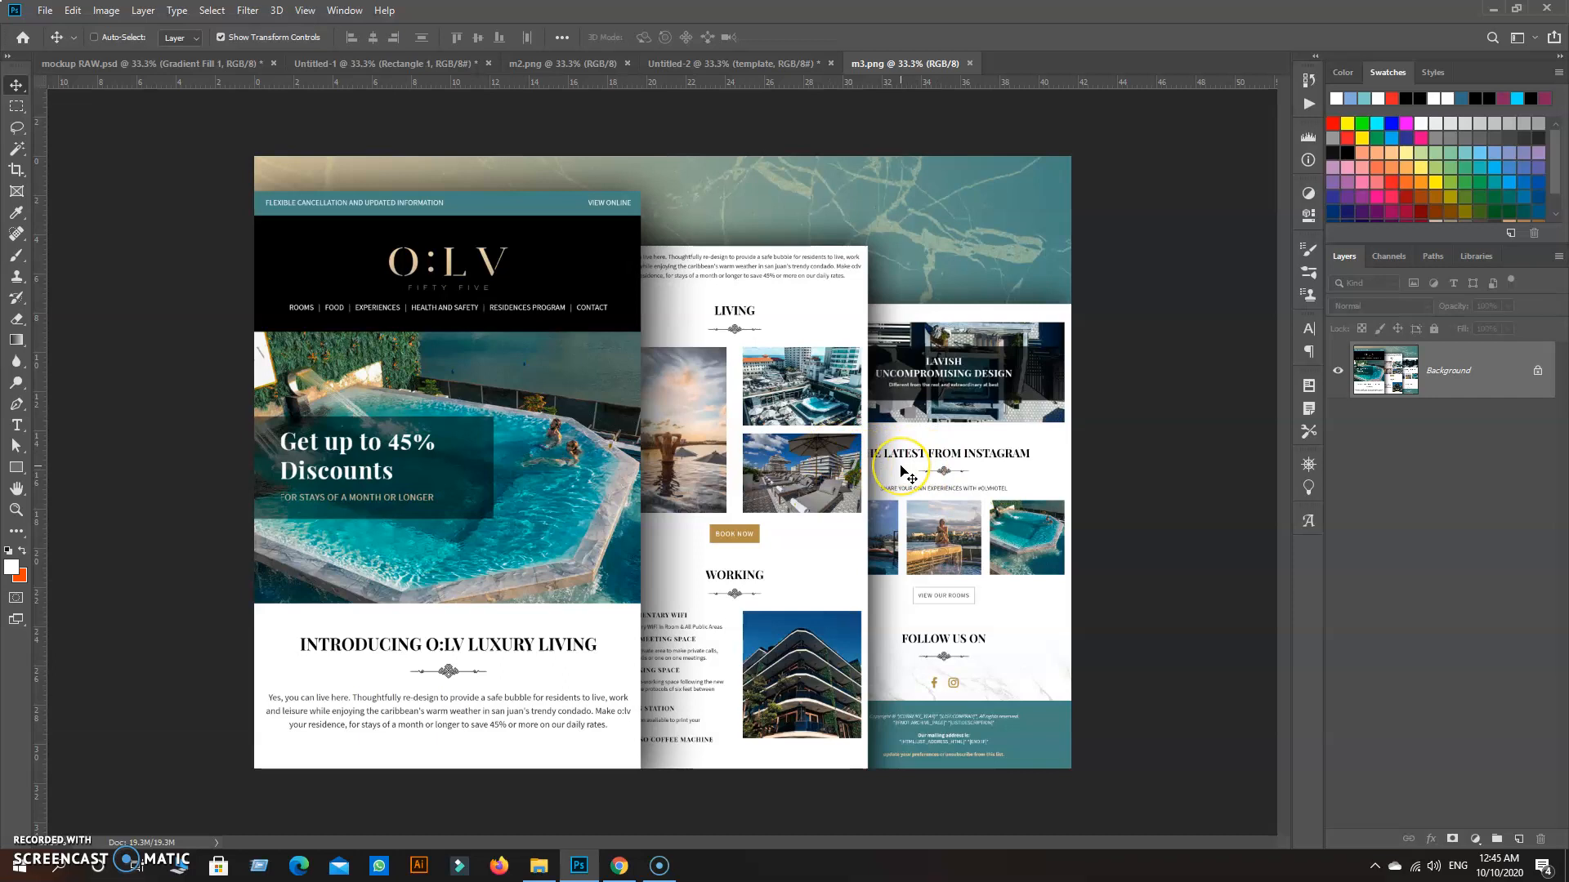
key(ctrl+n)
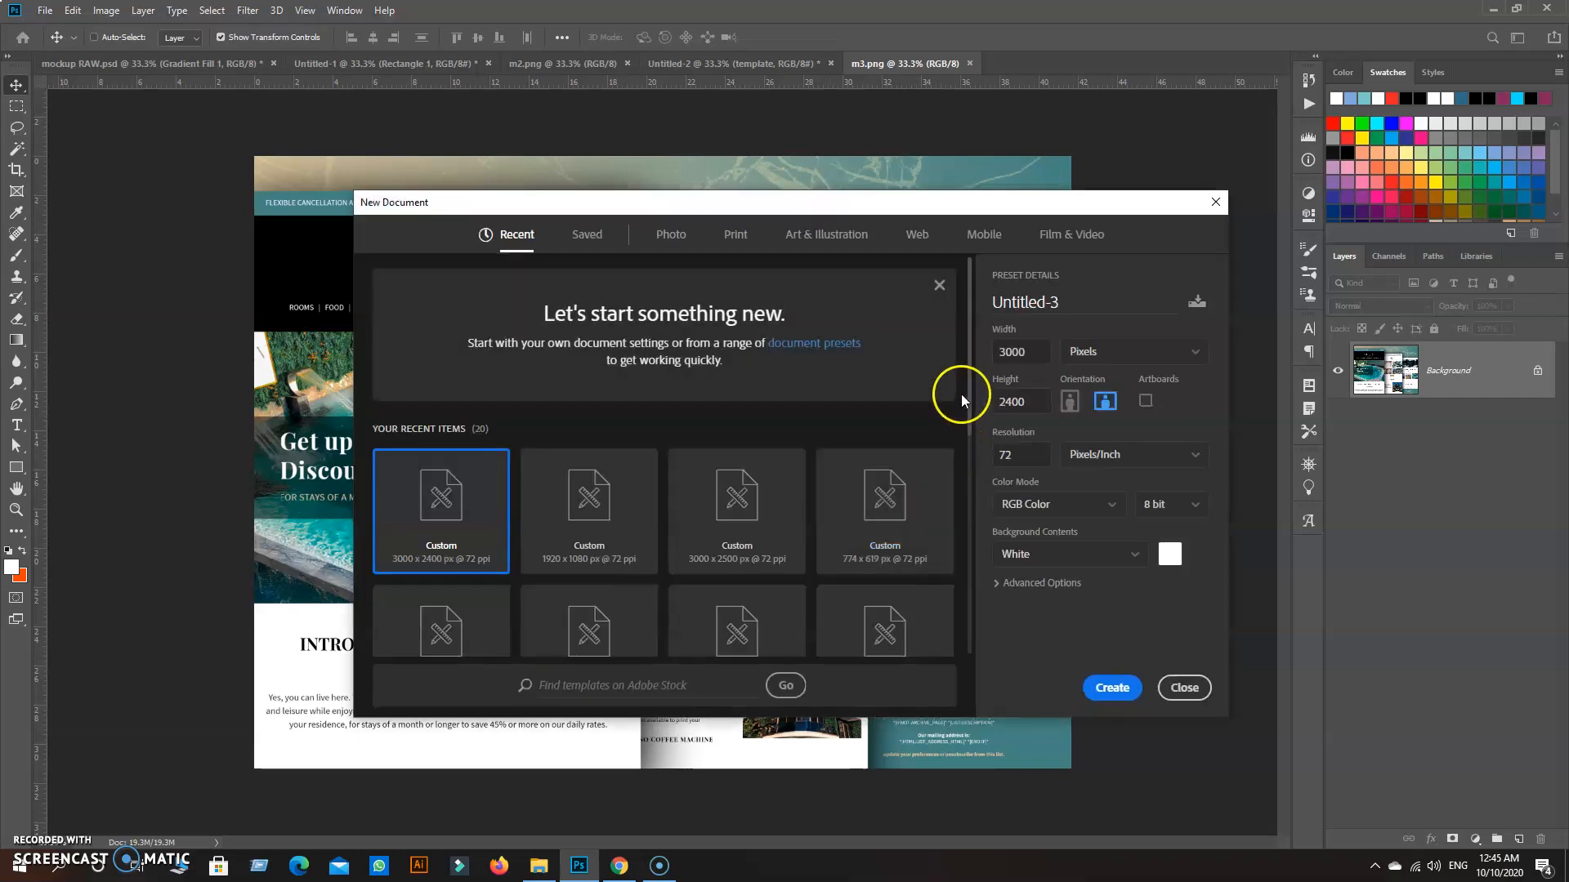
click(1095, 693)
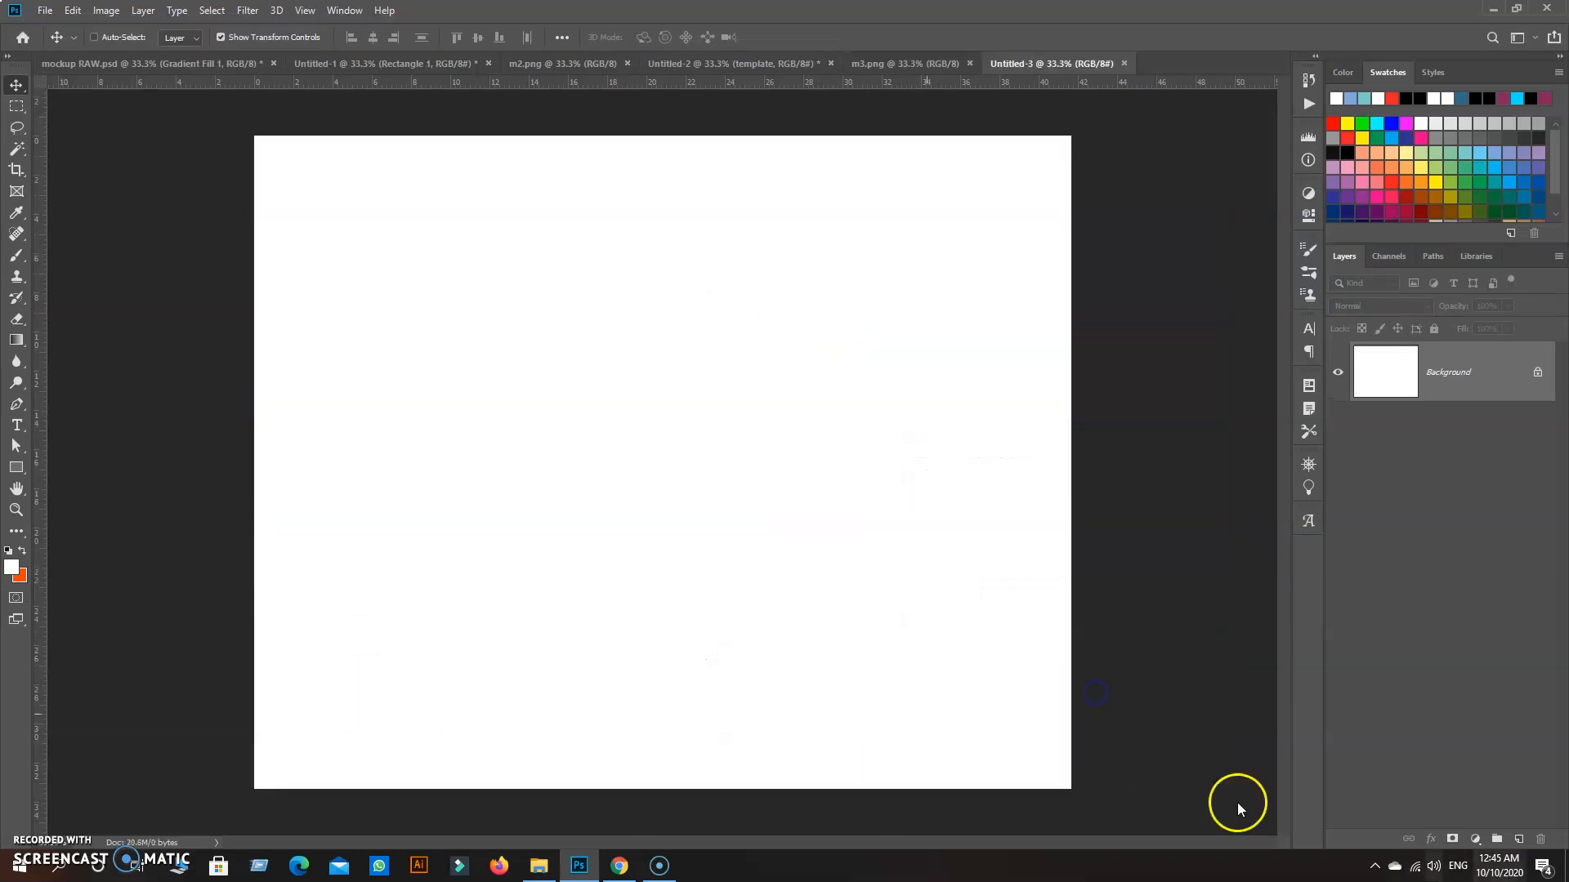
Step: Create a 3000 × 2400 px rectangle shape in the new document
click(16, 467)
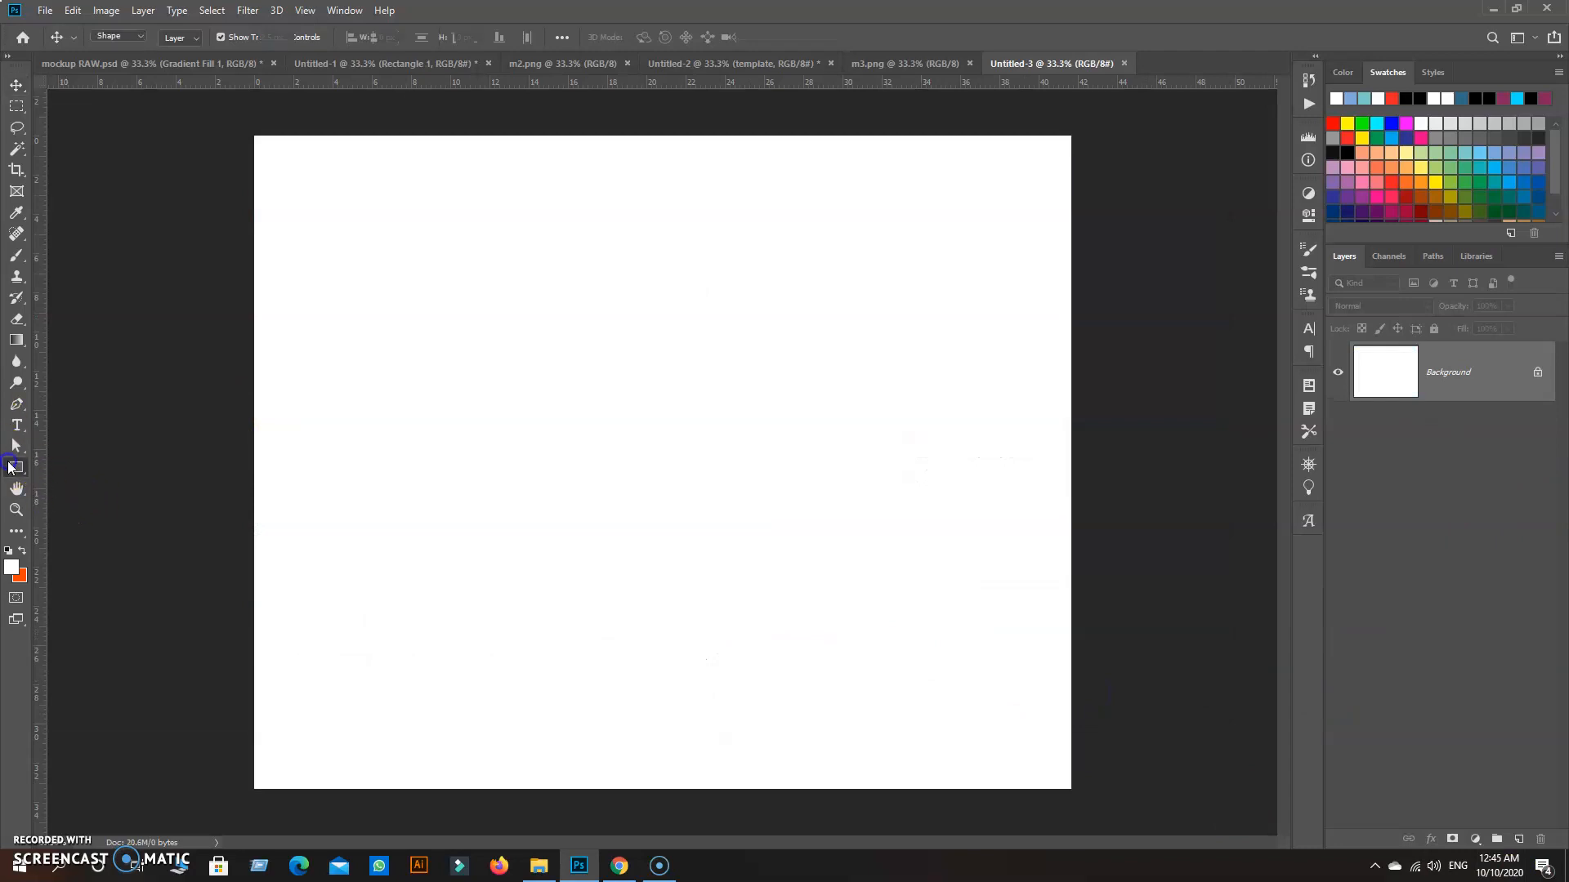
click(502, 456)
click(724, 261)
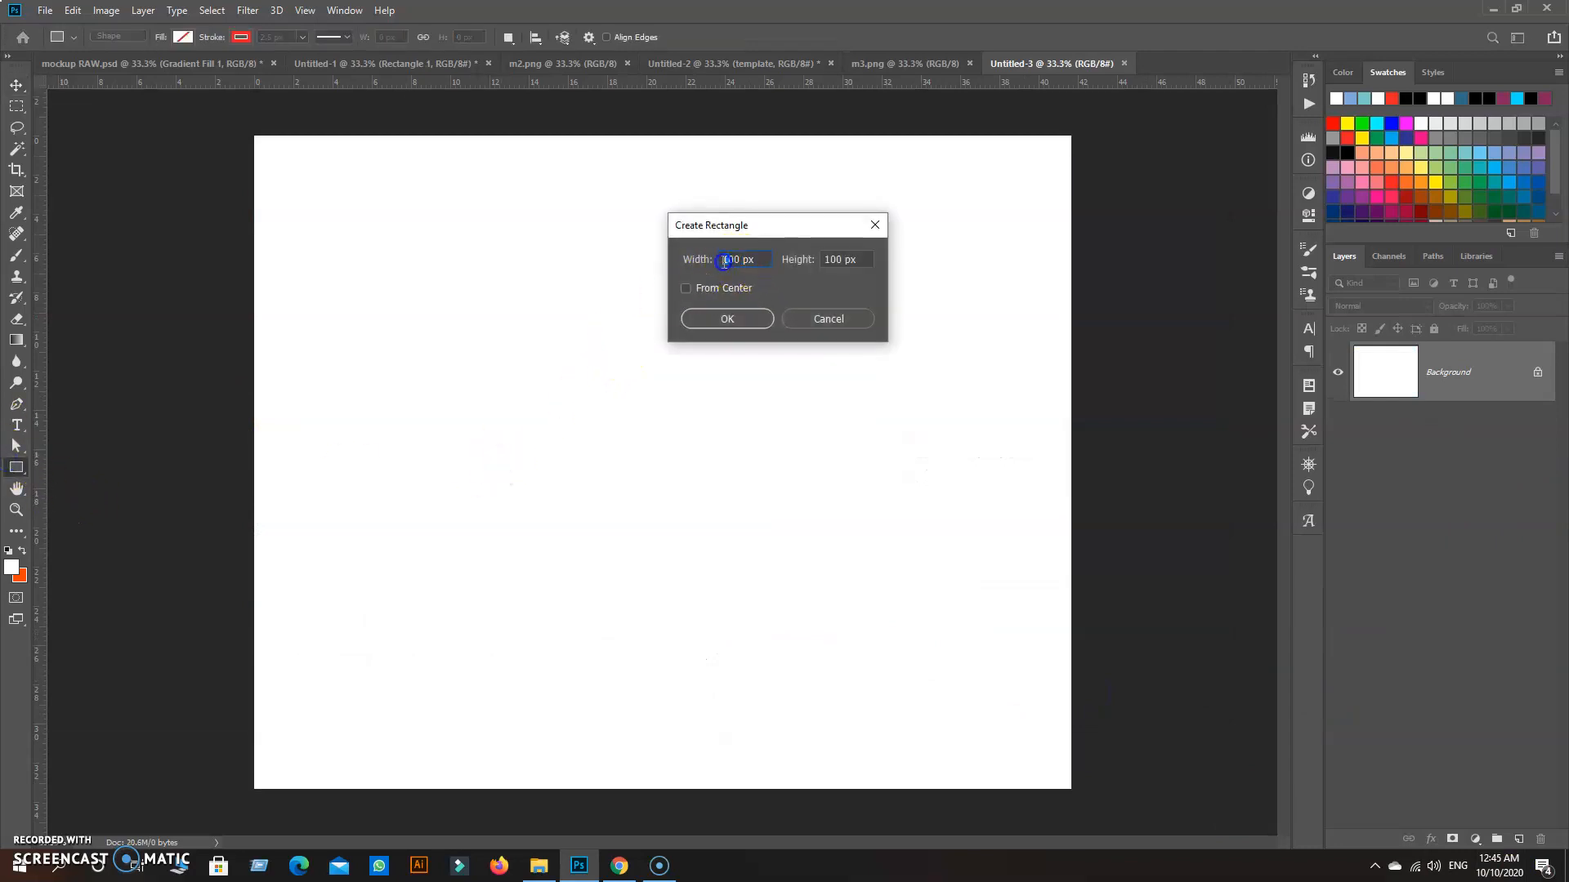
text(0)
click(829, 261)
key(Return)
Step: Remove the new rectangle's stroke and fill it with a black-to-white linear gradient at 90°
click(1102, 289)
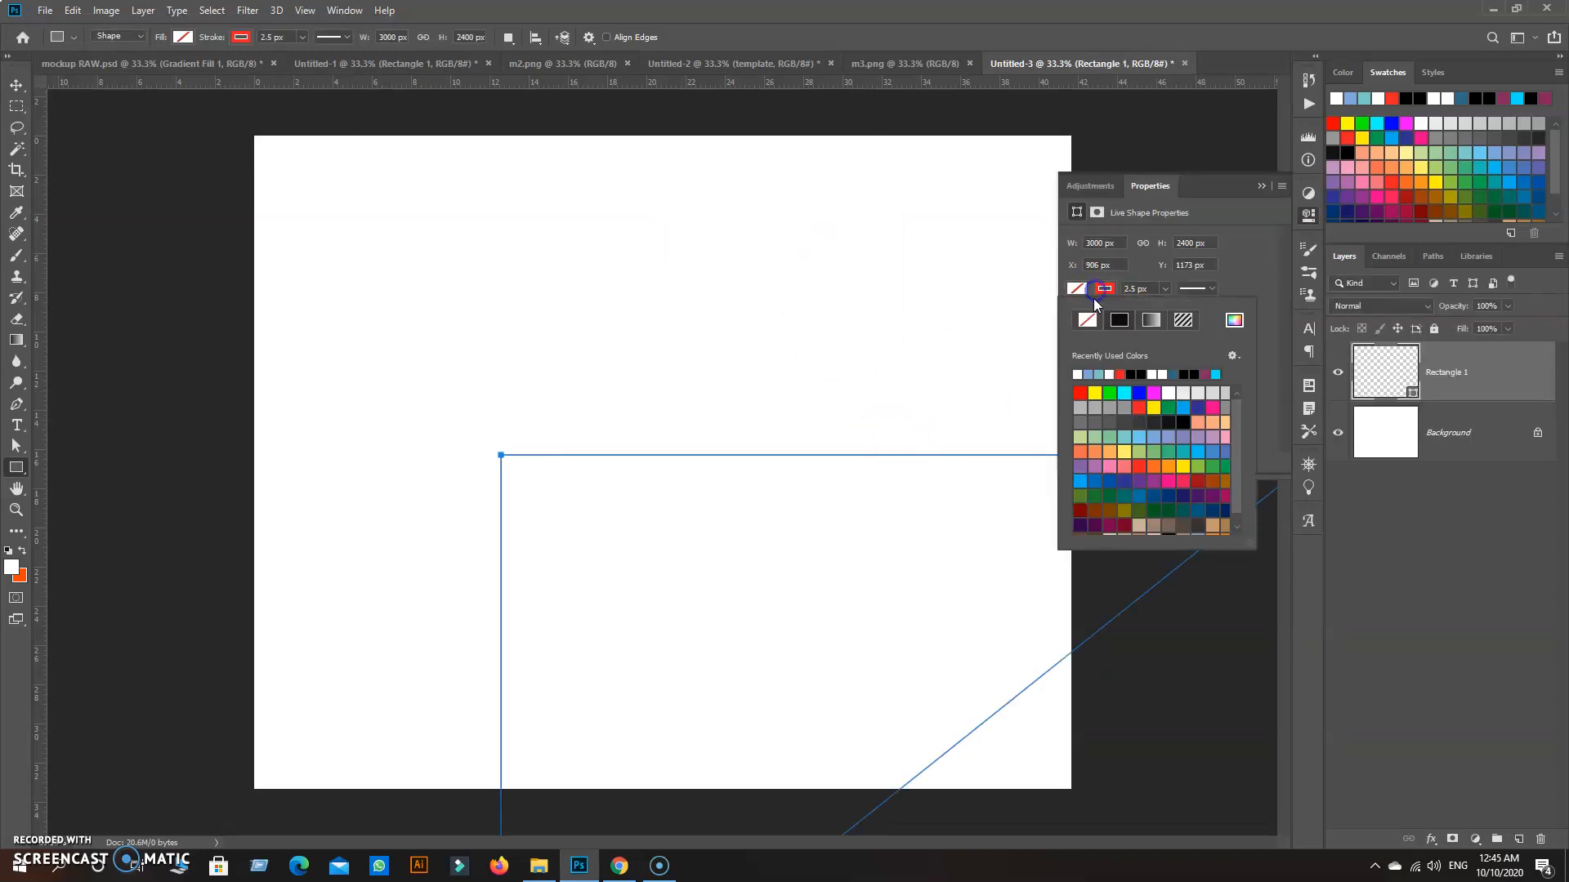
click(1089, 321)
click(1076, 289)
click(1077, 290)
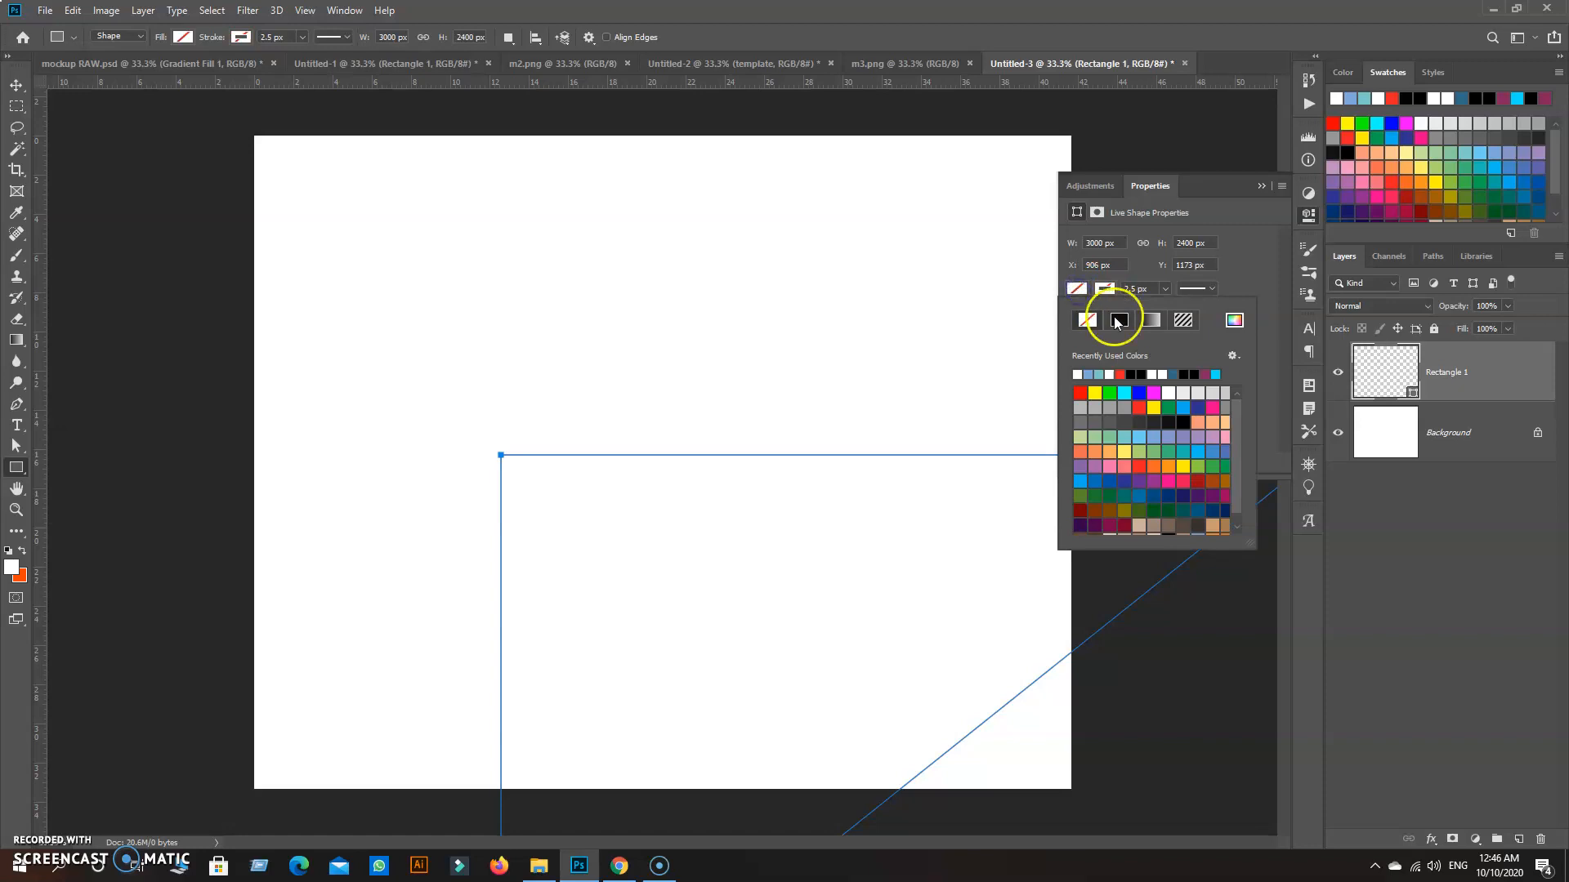
click(1119, 320)
click(1151, 322)
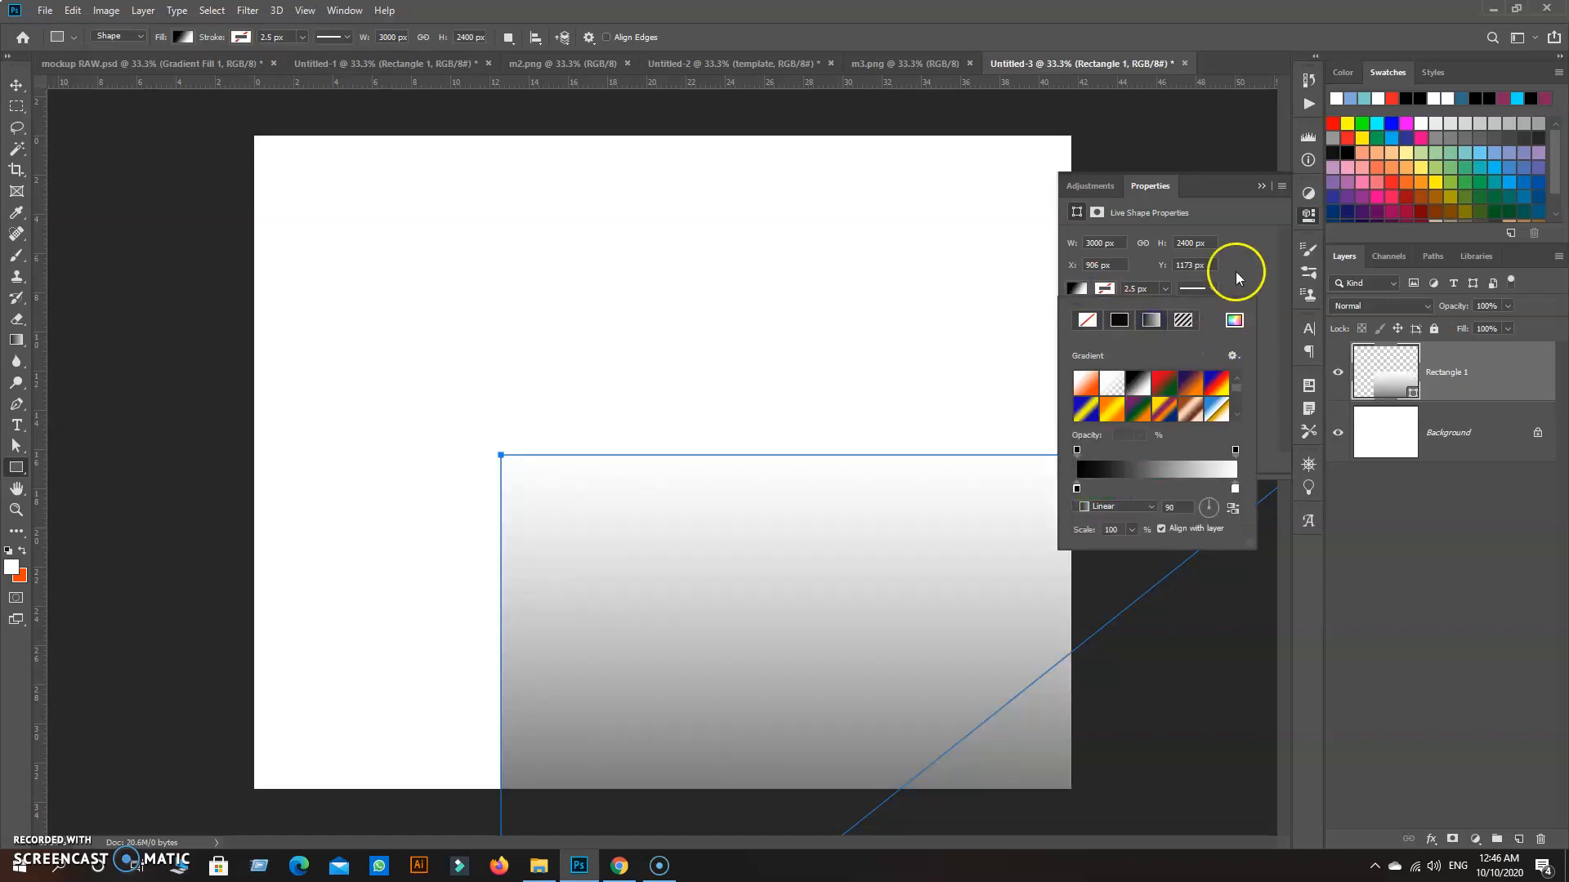
Step: Move the gradient rectangle so it covers the whole canvas
click(1259, 186)
click(16, 85)
drag(784, 658, 614, 421)
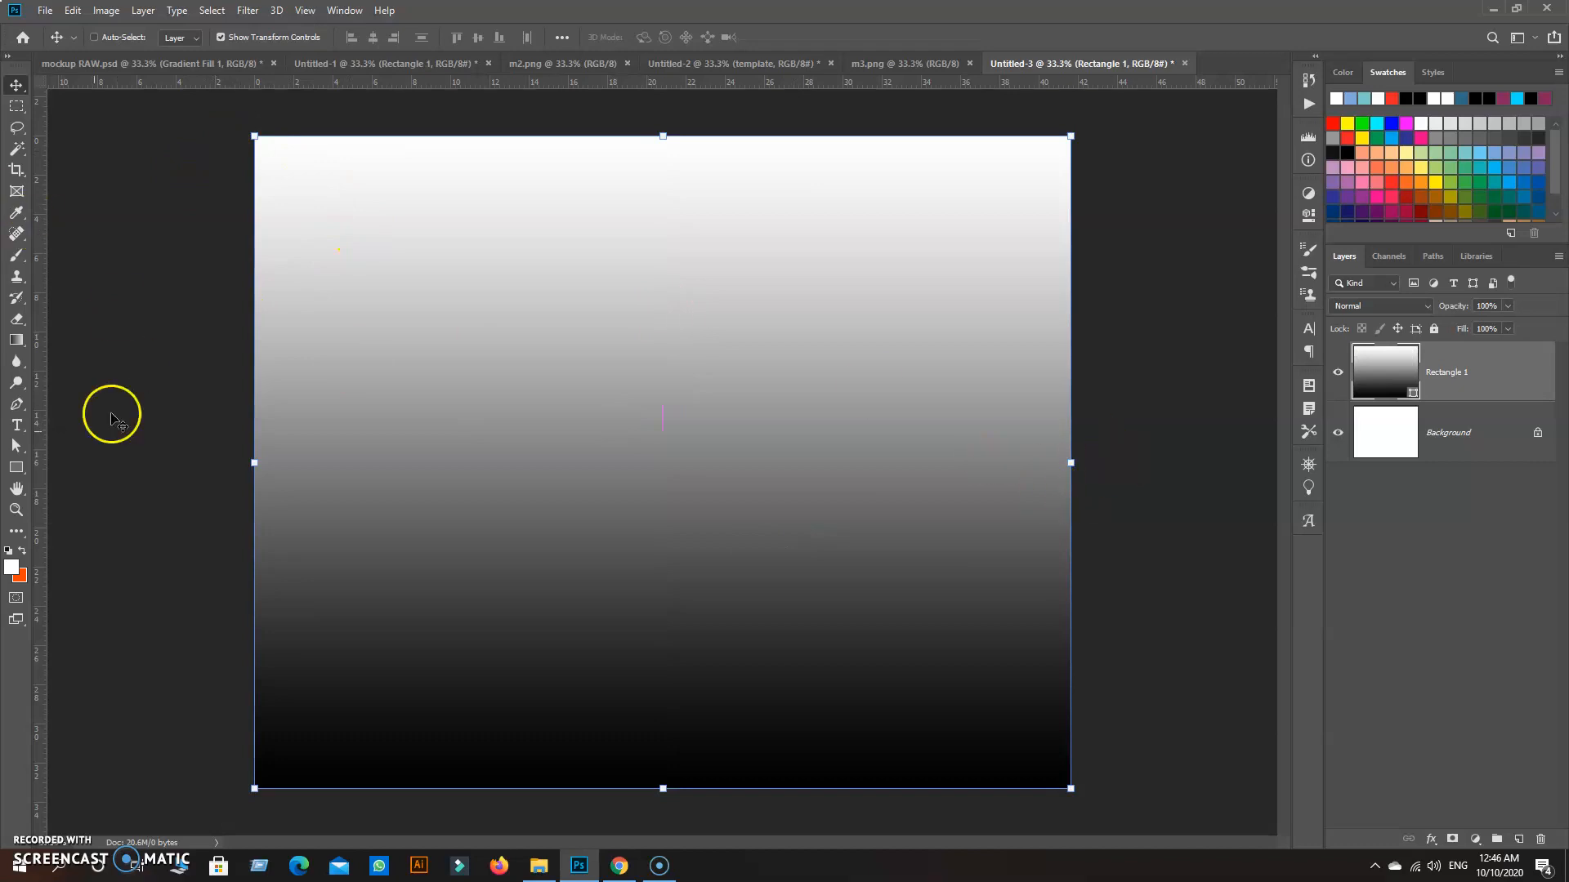
Step: Draw a rectangle about 1290 × 2256 px along the canvas's left side, reaching its bottom edge, and fill it with white
click(17, 466)
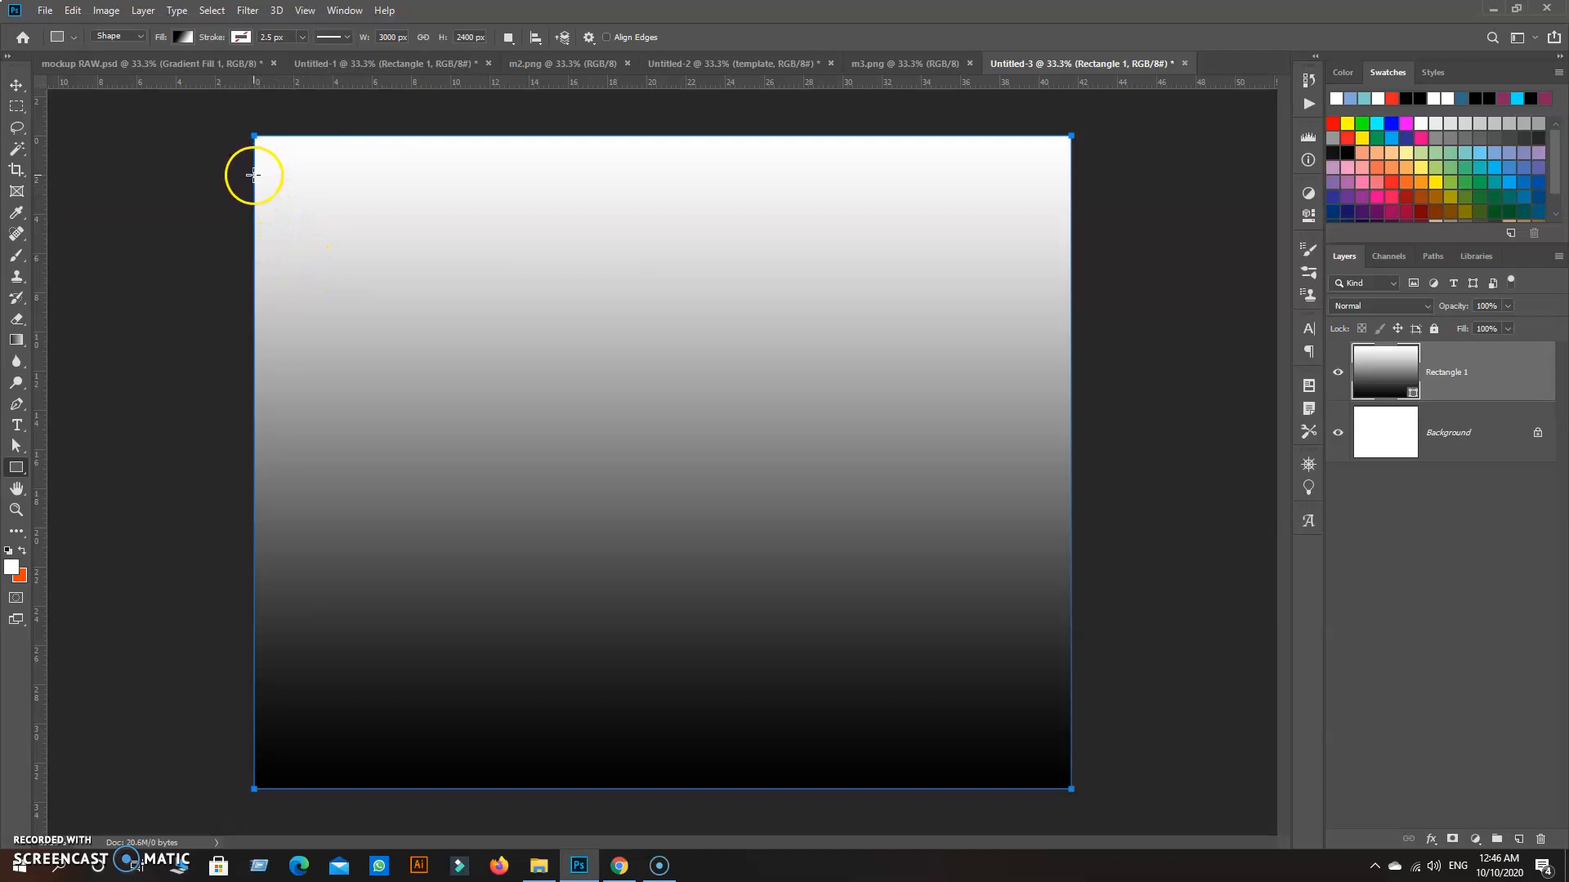
drag(255, 174, 606, 789)
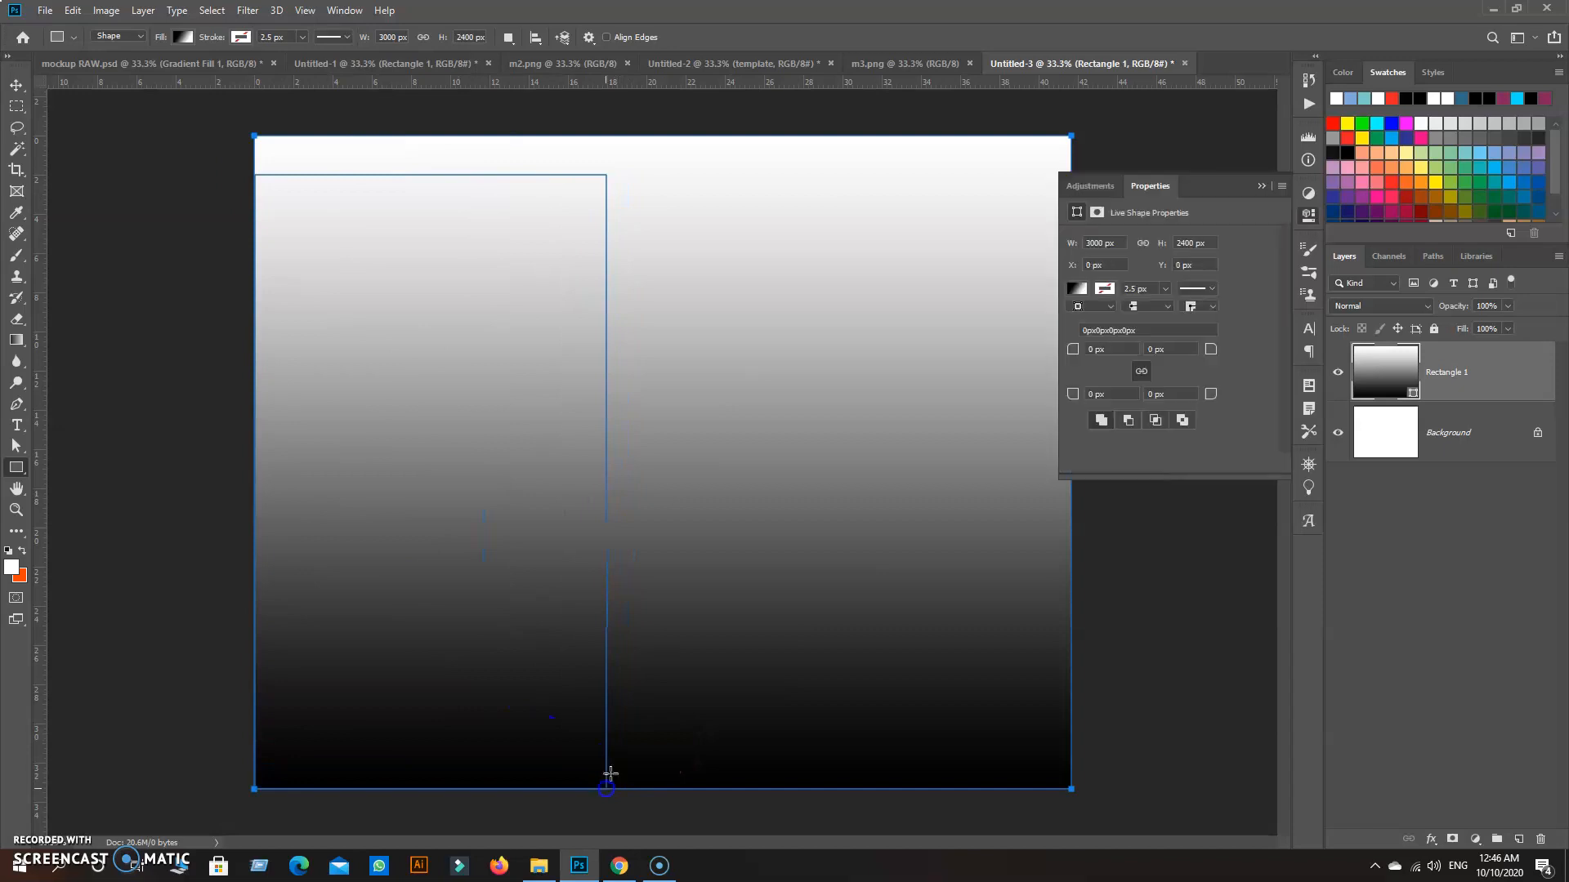
click(1079, 292)
click(1088, 320)
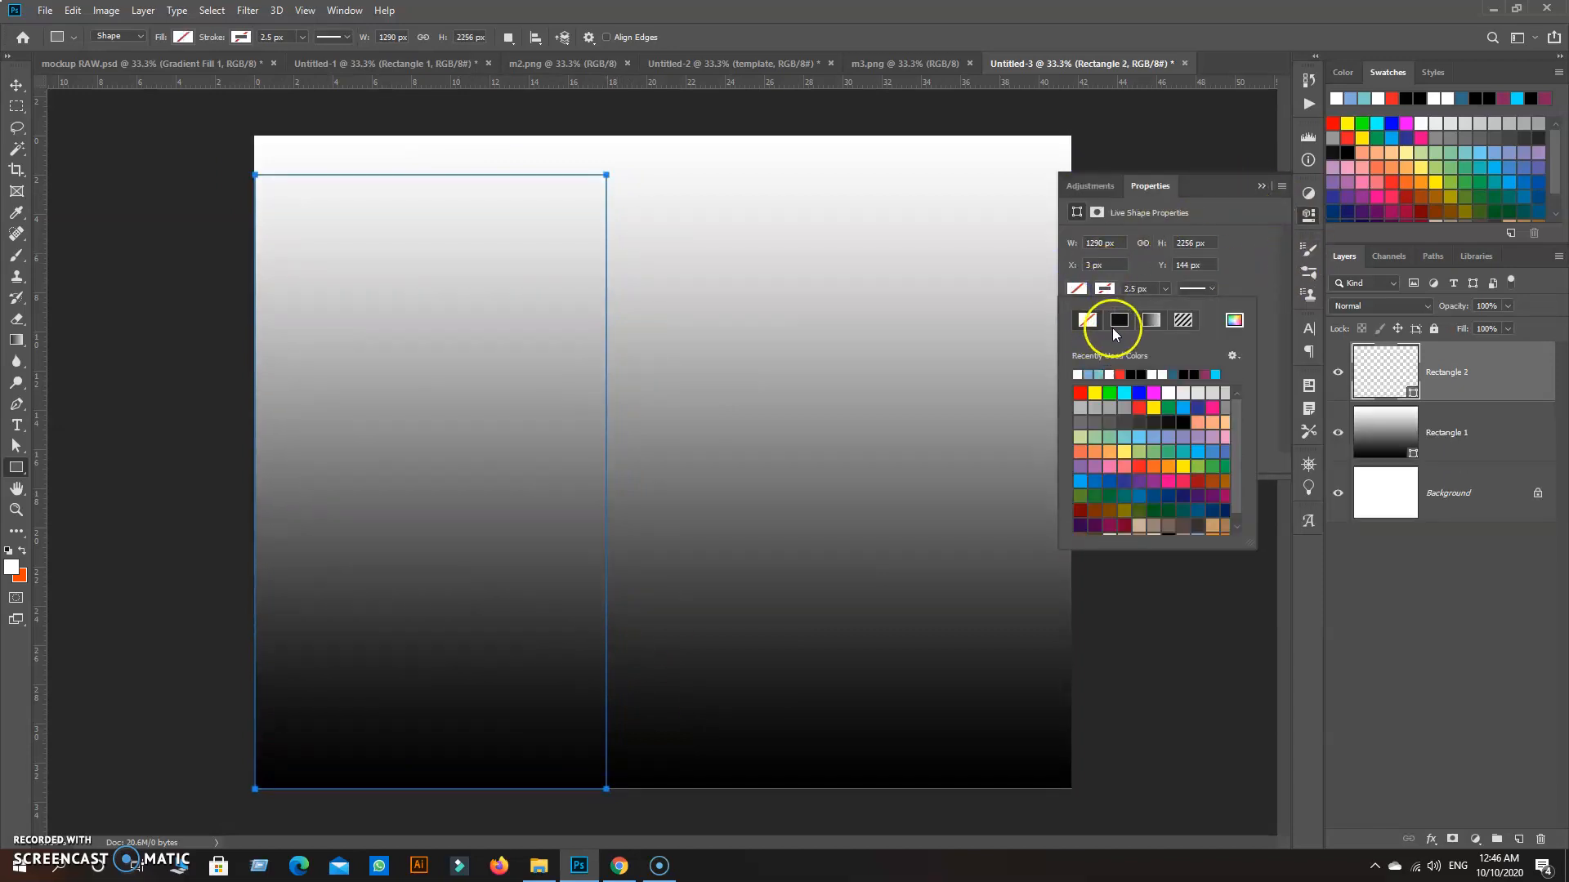
click(1078, 374)
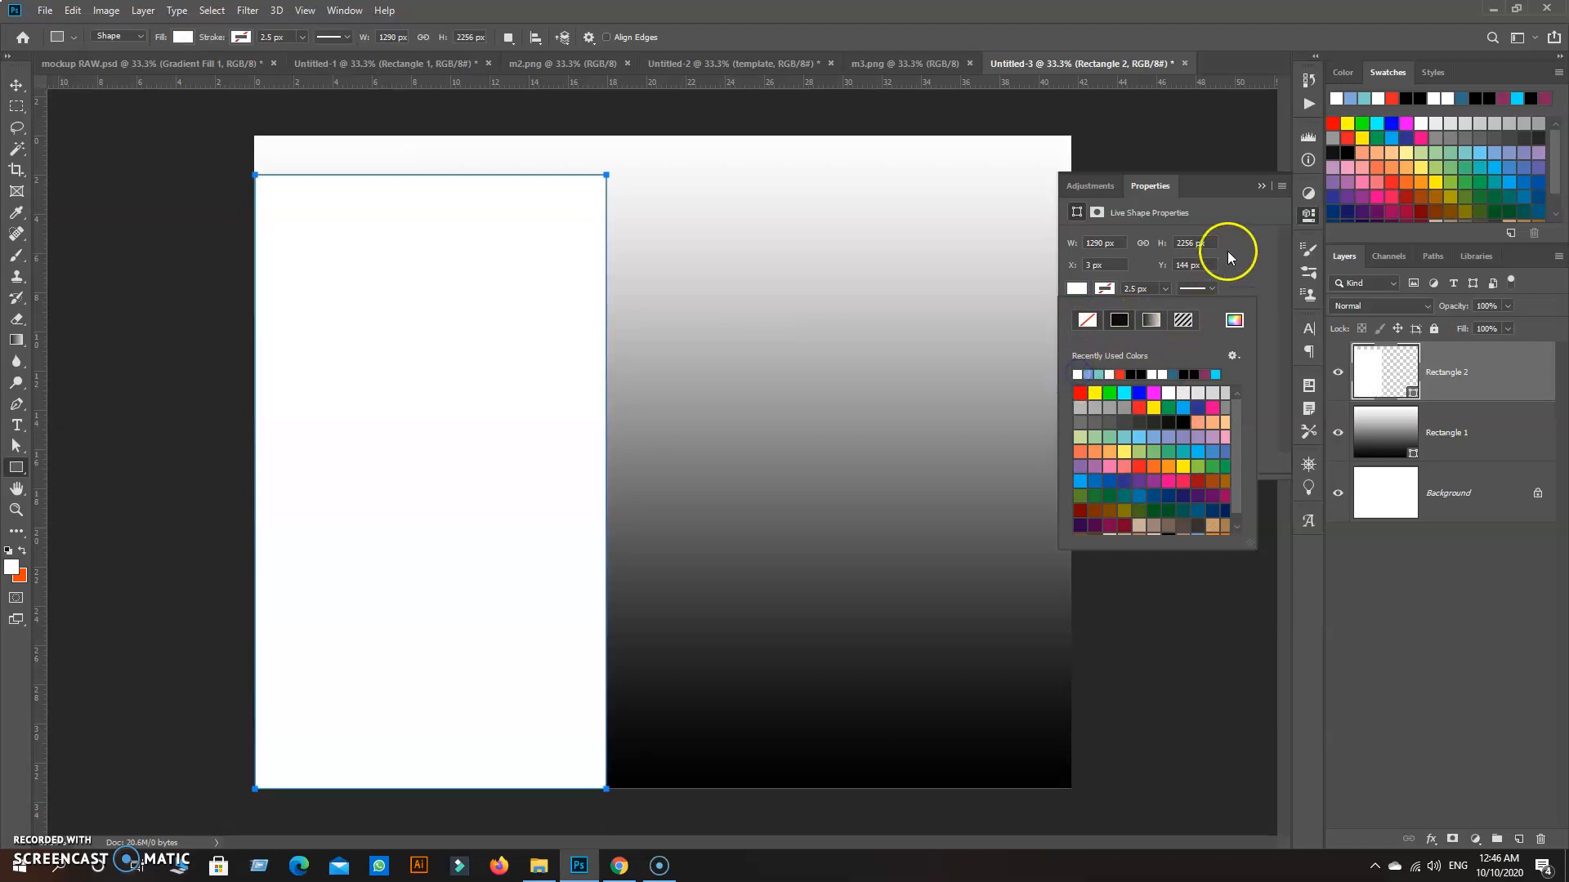
click(1263, 186)
Step: Add a Multiply drop shadow to the white rectangle with 55% opacity, 90° angle, 79 px distance, 8% spread and 92 px size
click(16, 84)
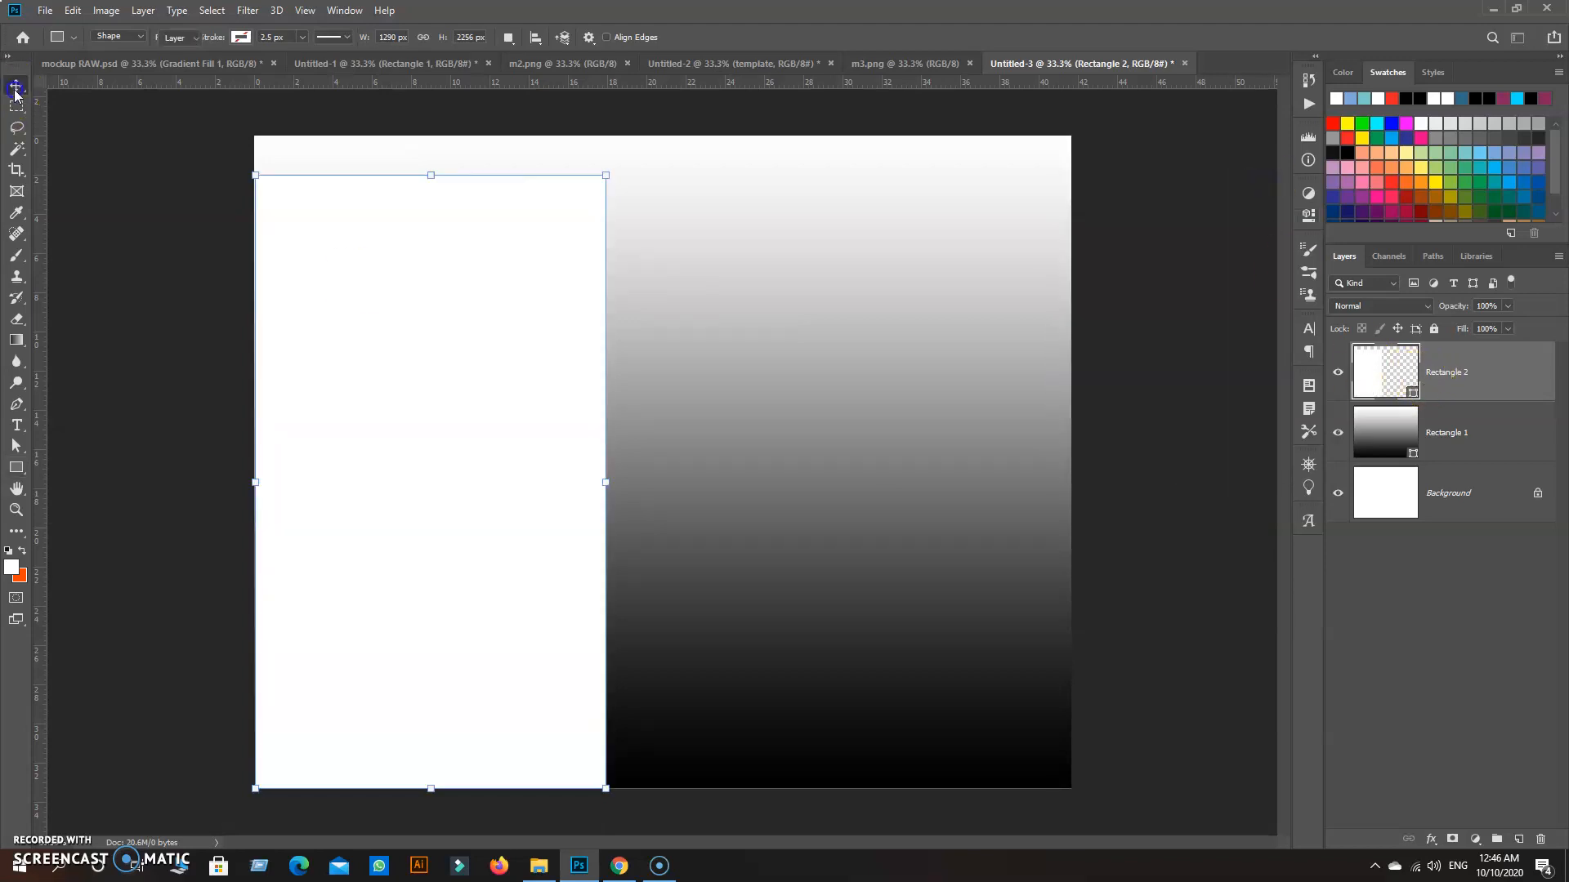
right_click(1467, 382)
click(1262, 178)
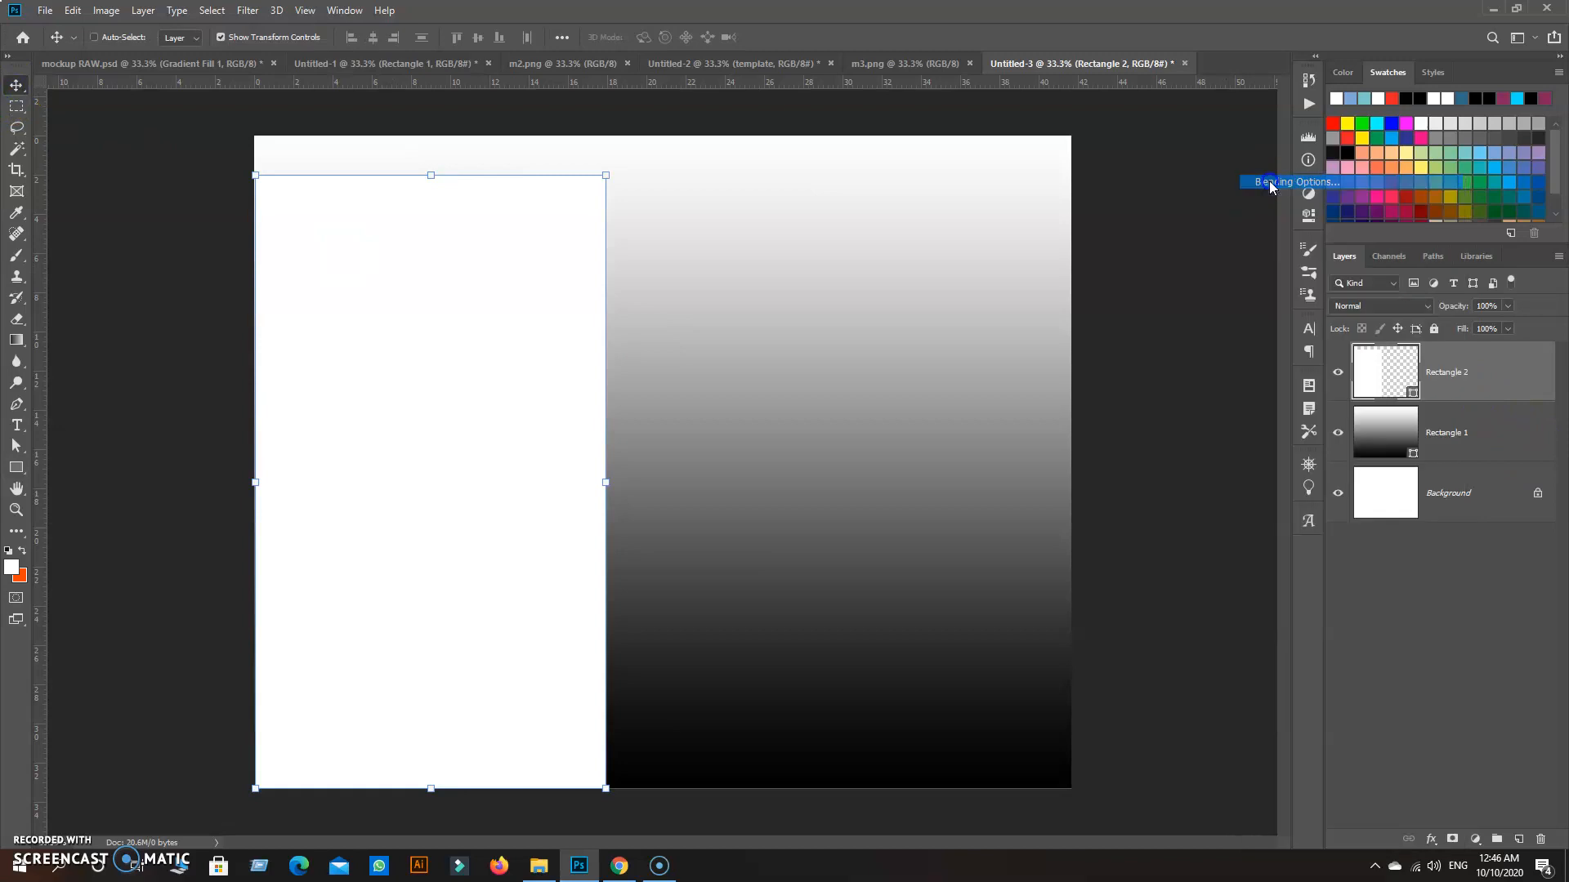
click(892, 553)
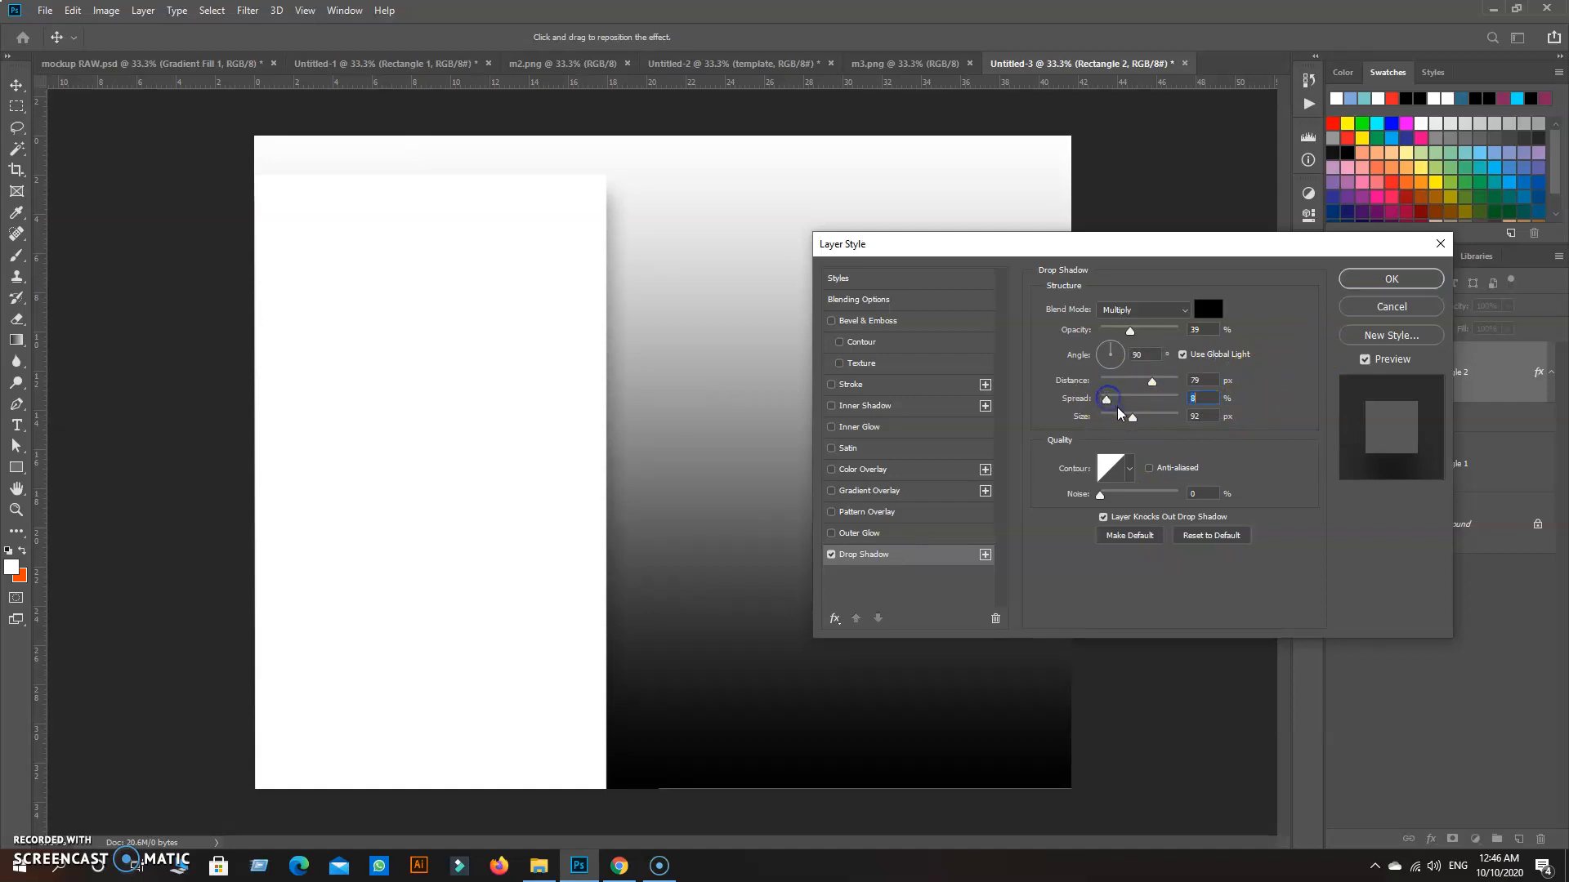
drag(1130, 331, 1144, 338)
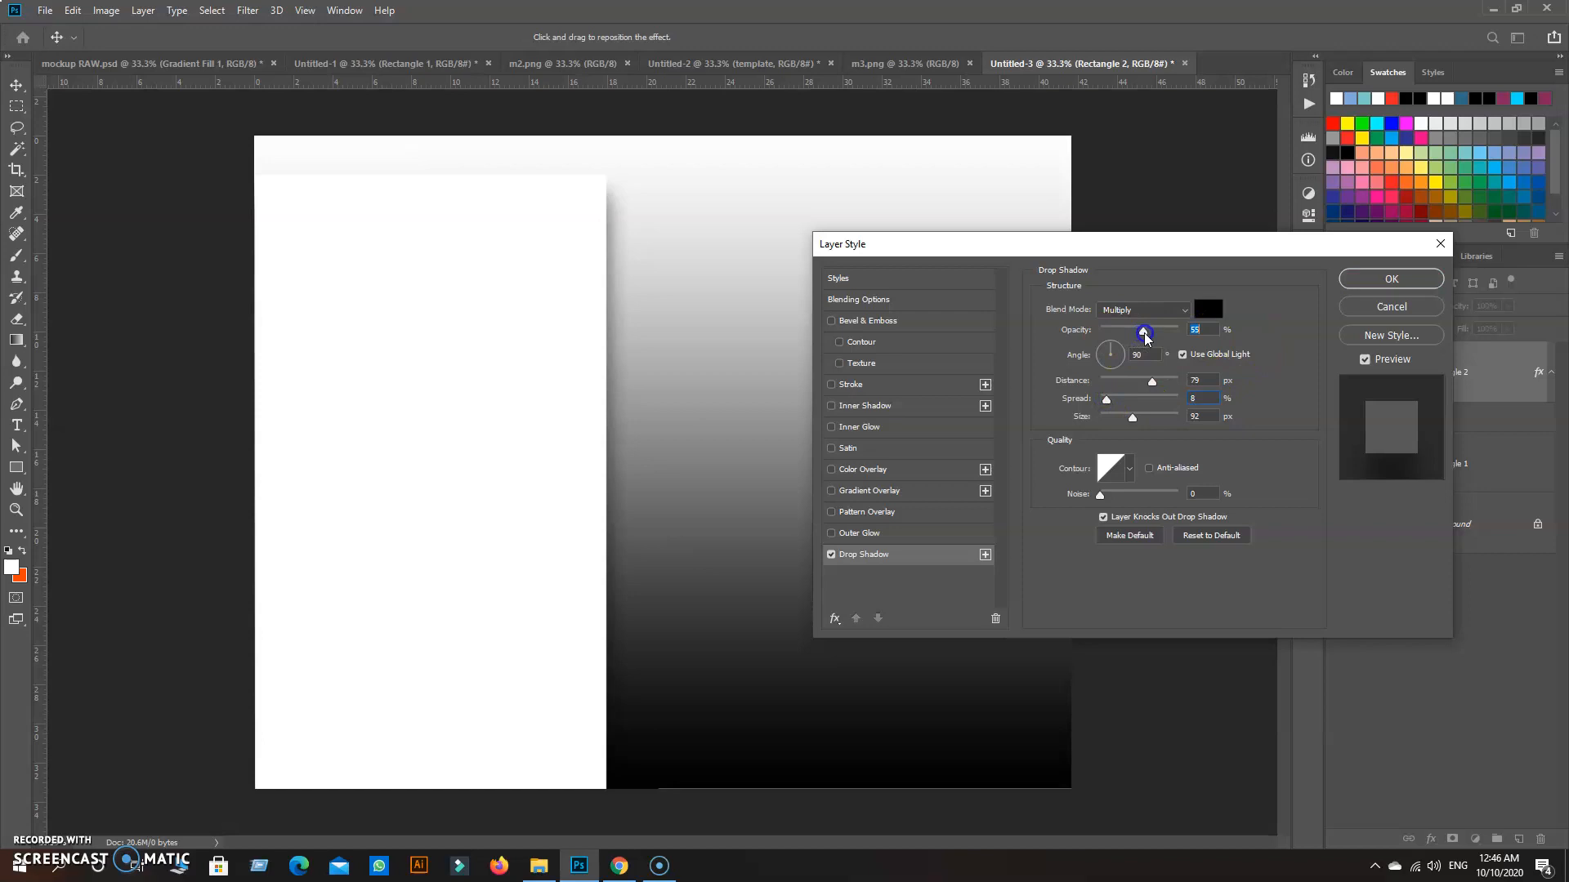
click(1391, 278)
Step: Copy the white panel beside the first, lowered and narrowed to about 80% width, and place another copy still lower at the canvas's right edge
click(1446, 380)
drag(420, 347, 754, 409)
key(ctrl+t)
drag(944, 551, 945, 608)
drag(752, 553, 835, 578)
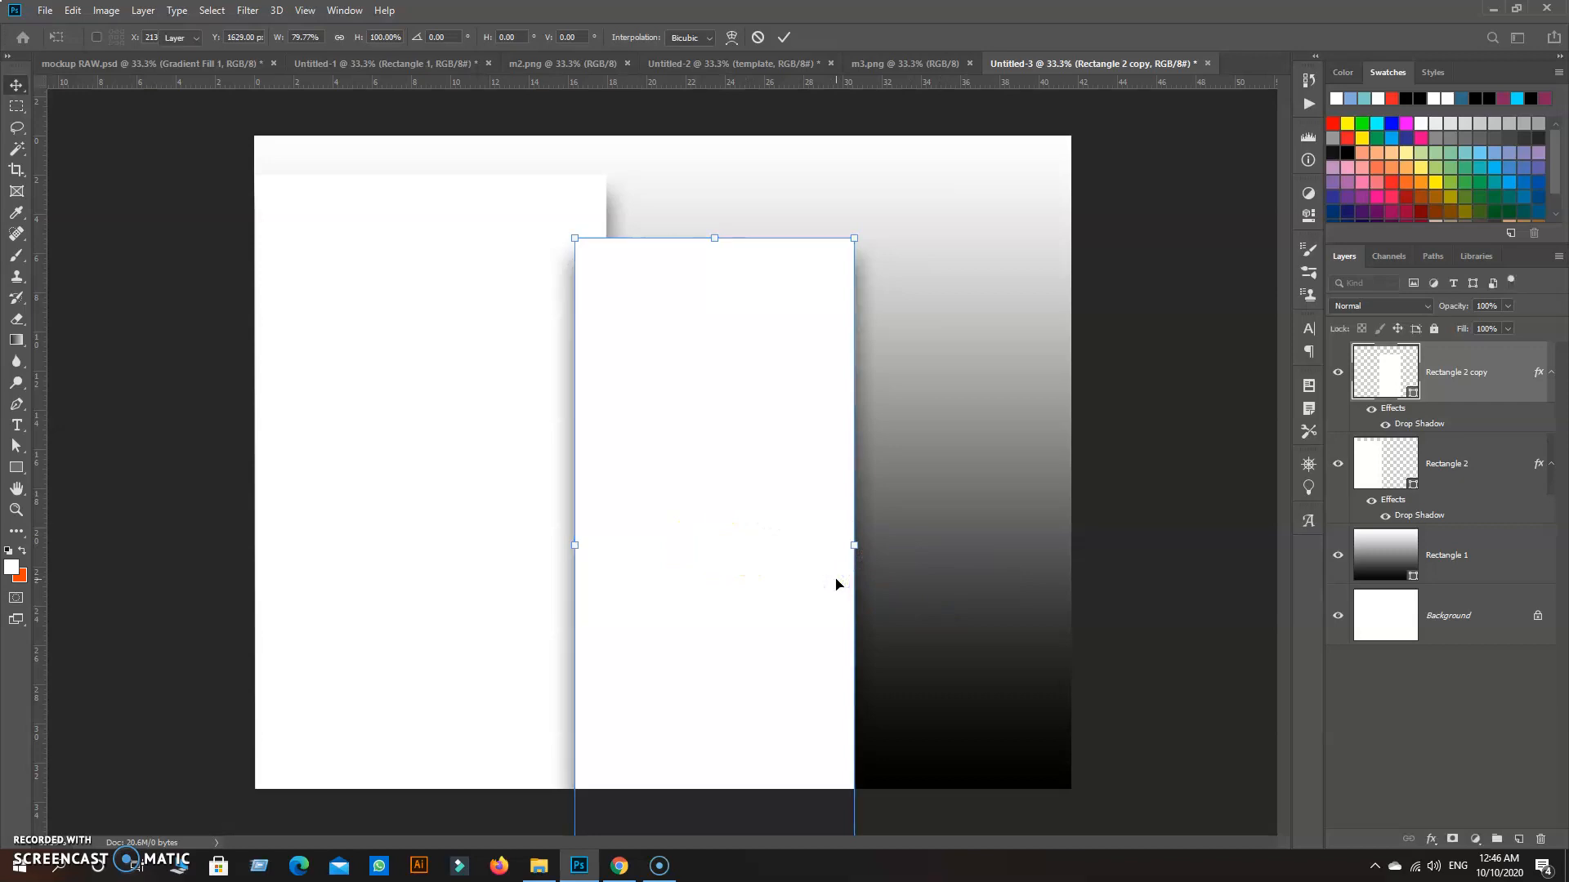
key(Return)
drag(665, 561, 890, 624)
drag(789, 615, 868, 574)
Step: Reorder the panel layers so the left panel overlaps the middle one and the middle panel overlaps the right one
click(1446, 470)
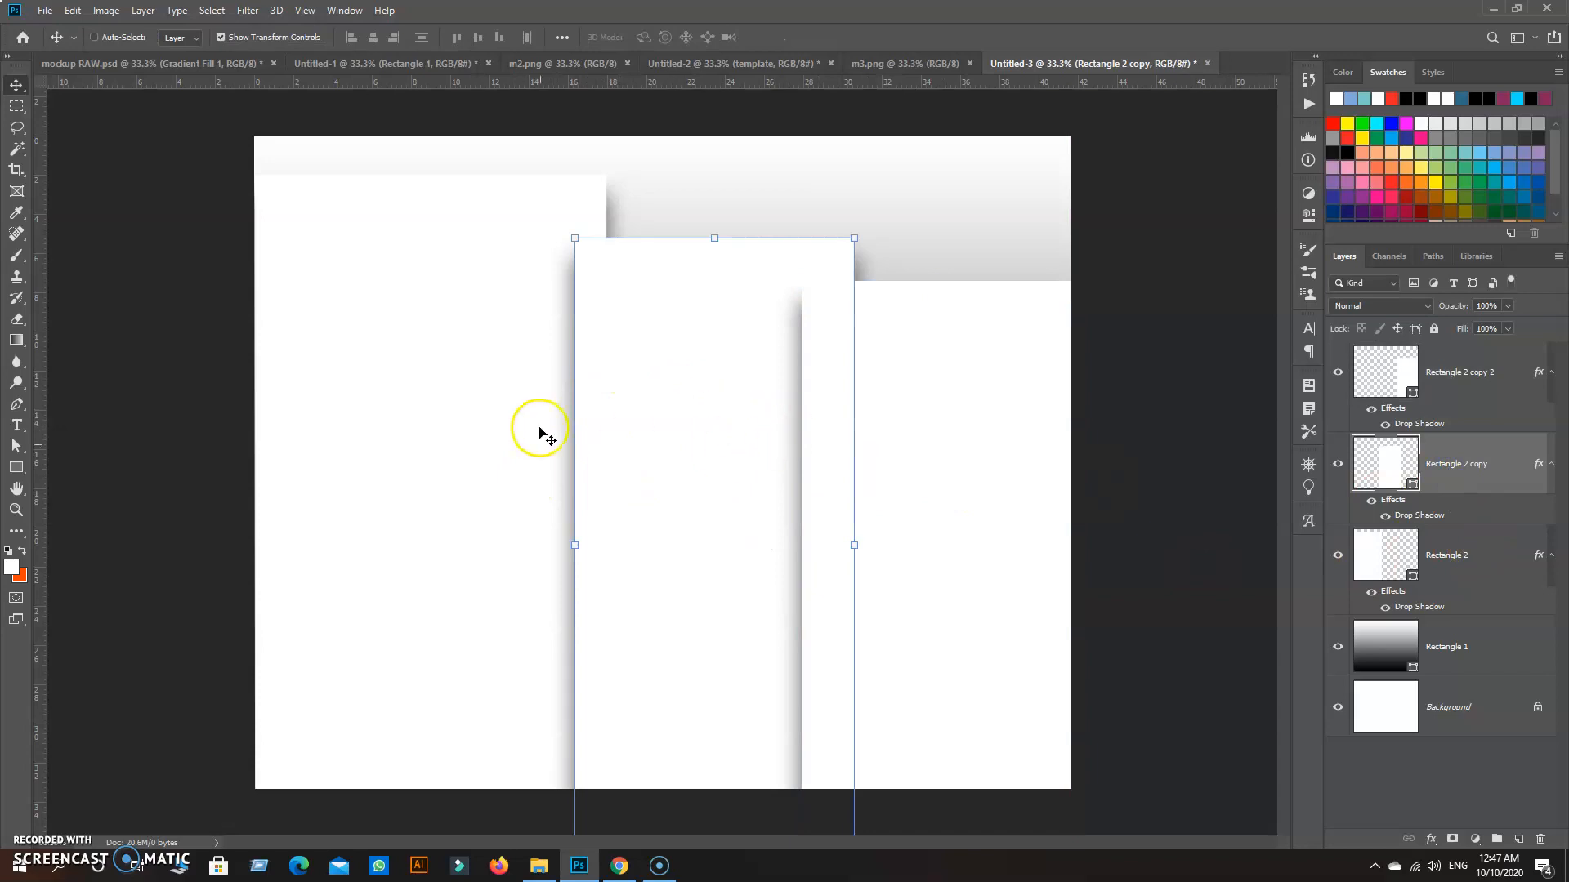
drag(1473, 480, 1456, 618)
drag(1446, 380, 1472, 628)
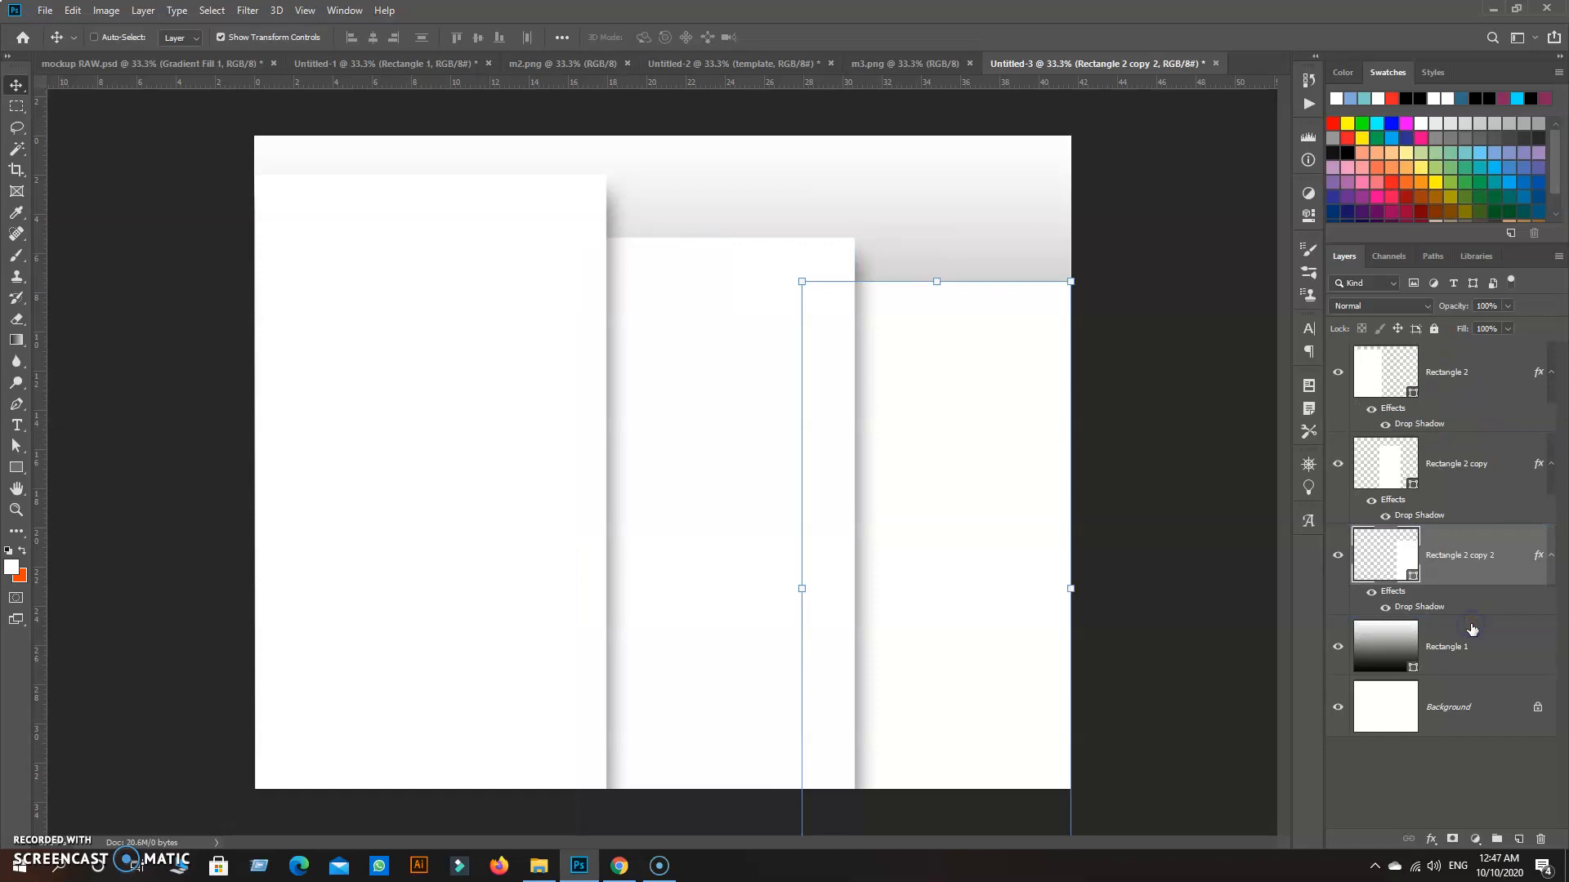
click(1491, 700)
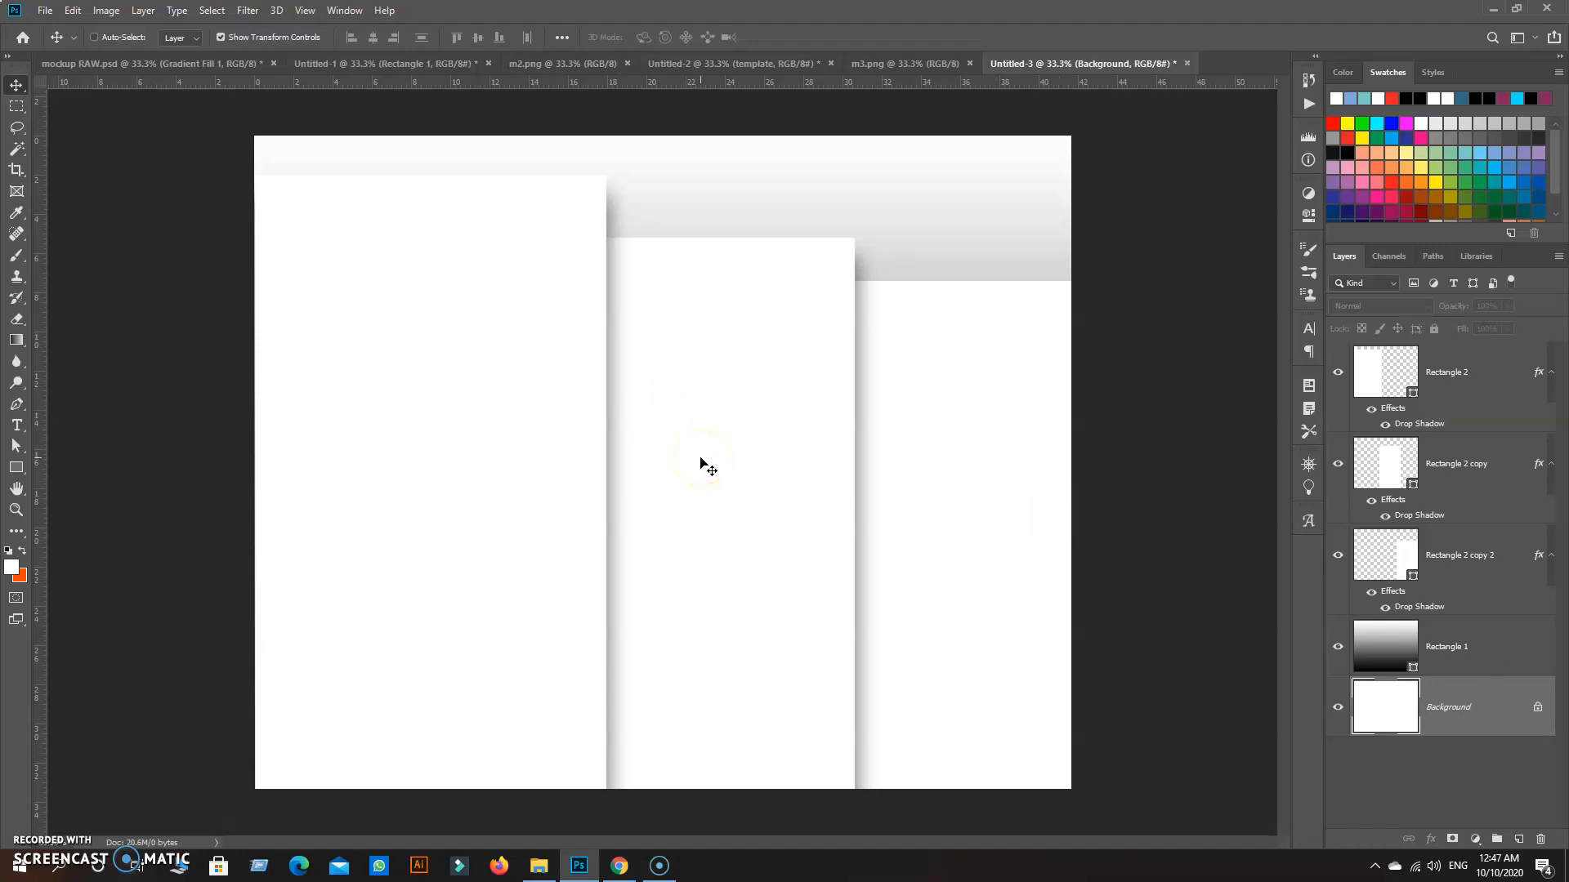
Step: Copy the large left email panel from m3.png and paste it above the left rectangle's layer in Untitled-3
click(904, 63)
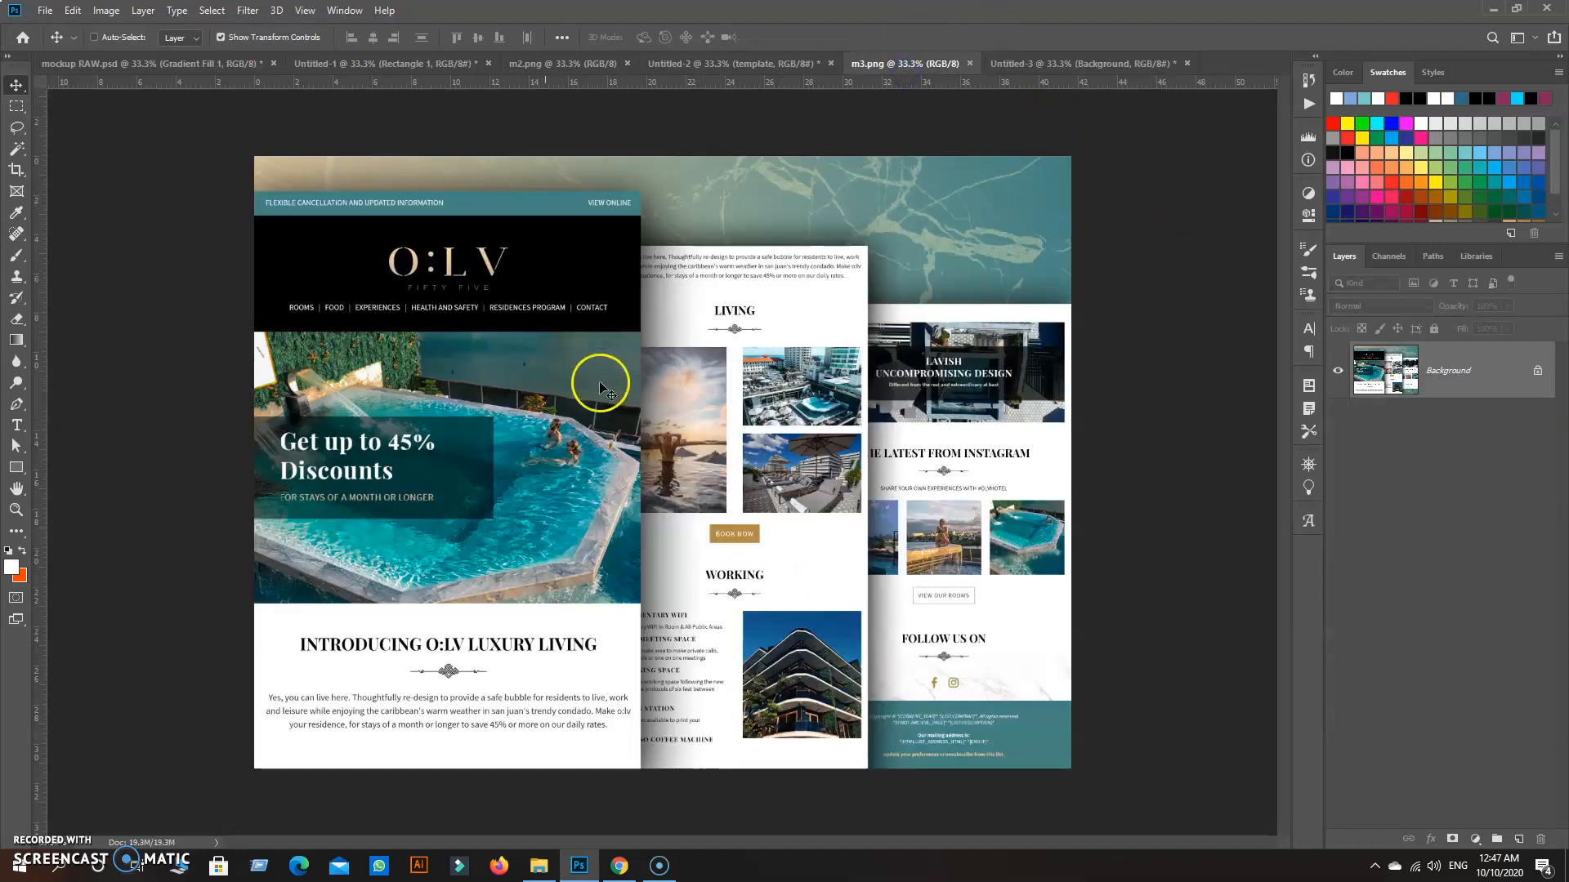
click(16, 106)
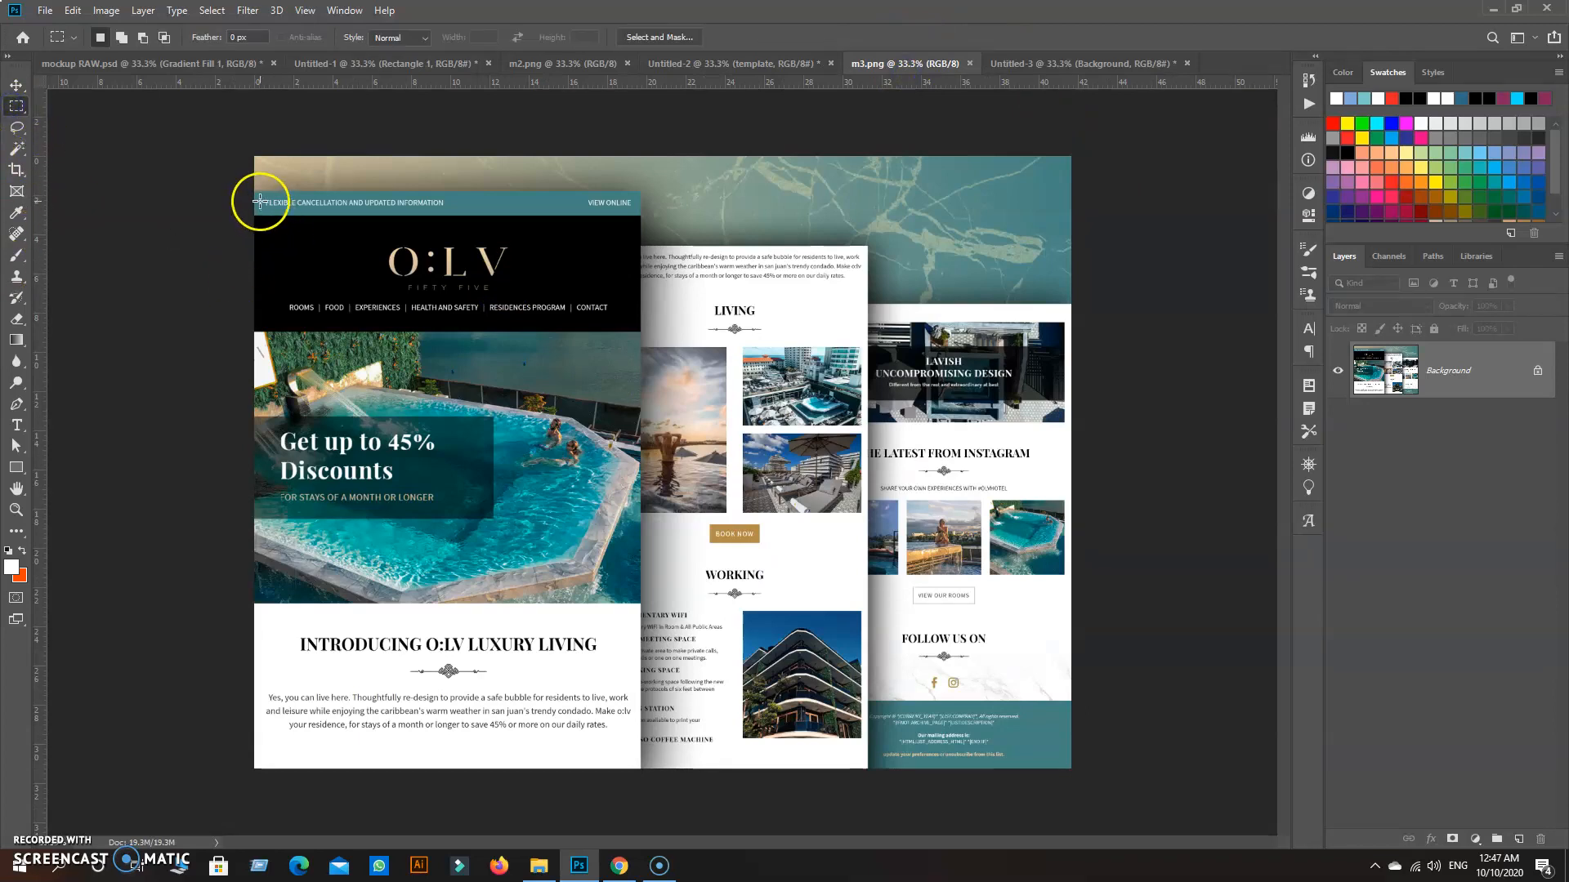
drag(254, 193, 639, 835)
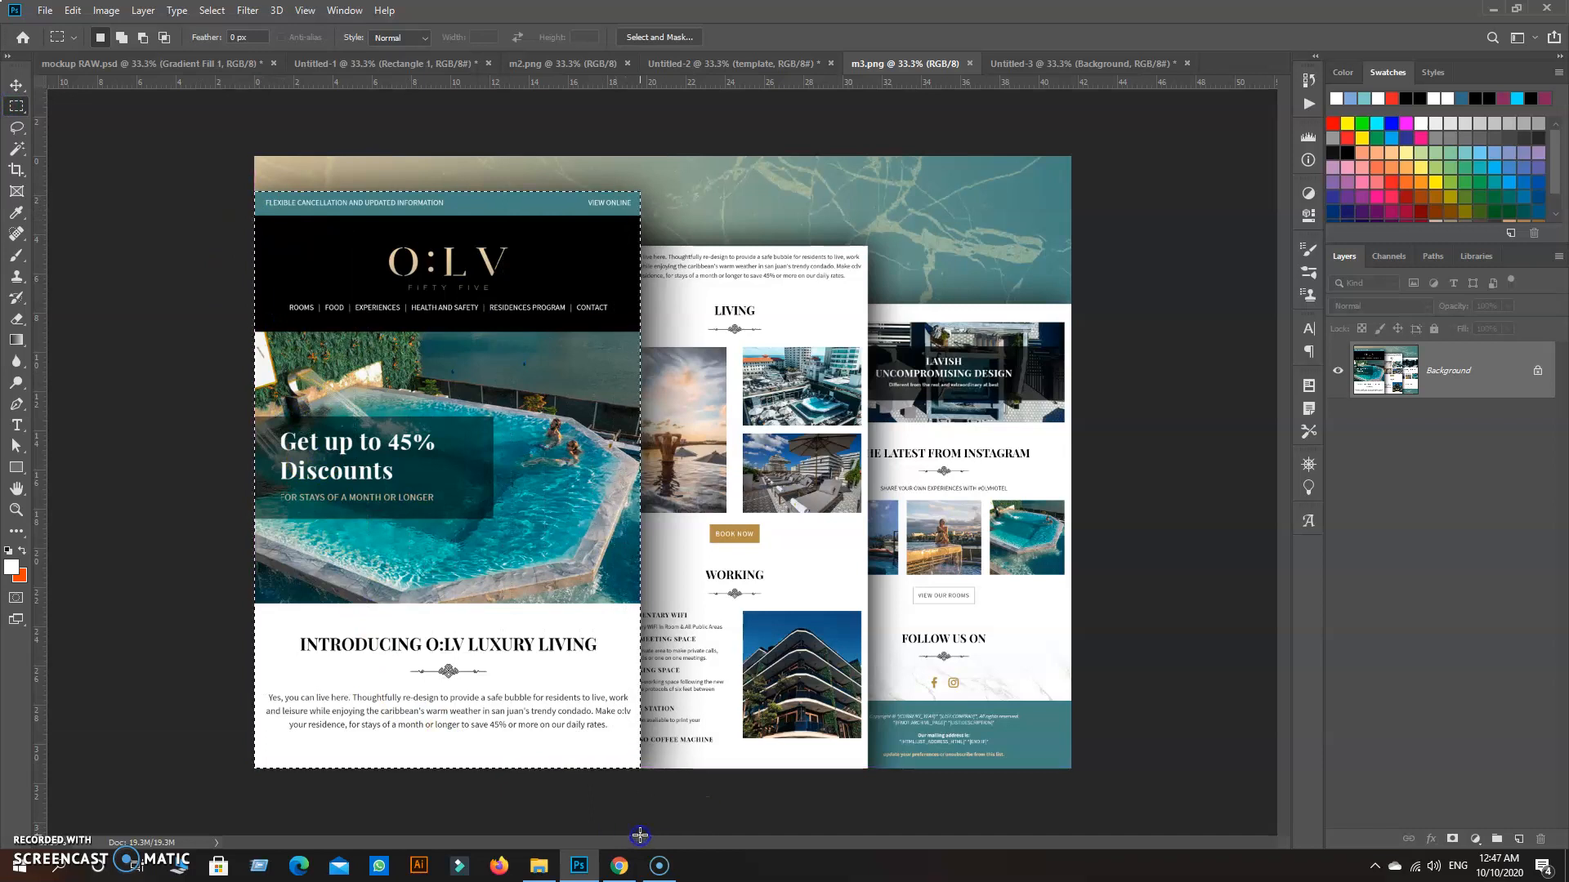
click(1108, 66)
click(1469, 368)
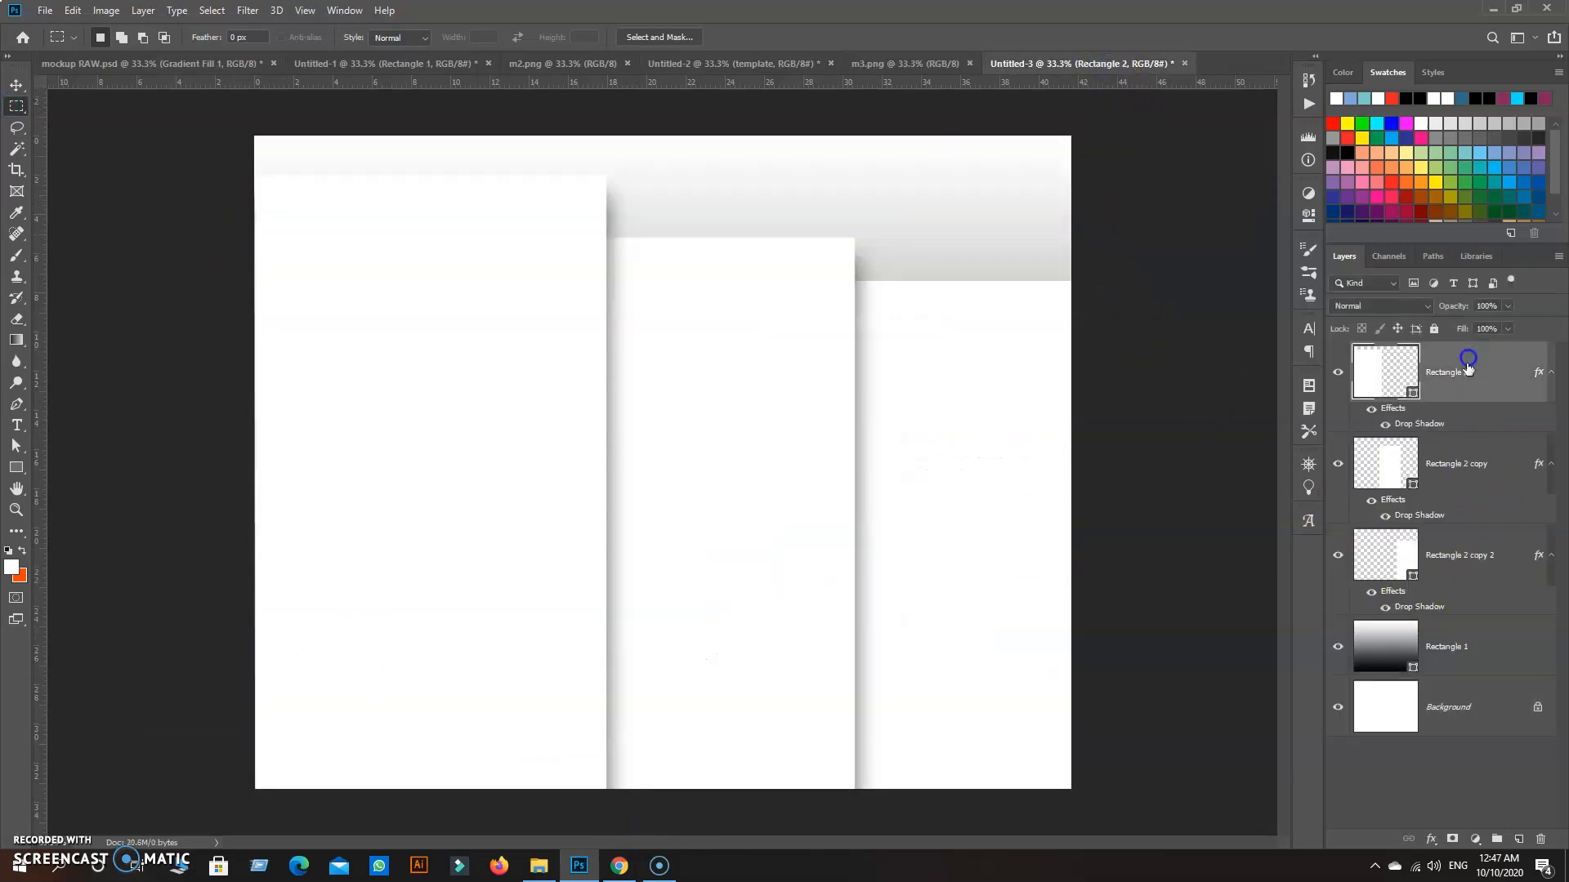
click(429, 457)
key(ctrl+v)
Step: Clip the pasted email image to the left rectangle and scale it to about 91% so it fits the panel's width
click(16, 86)
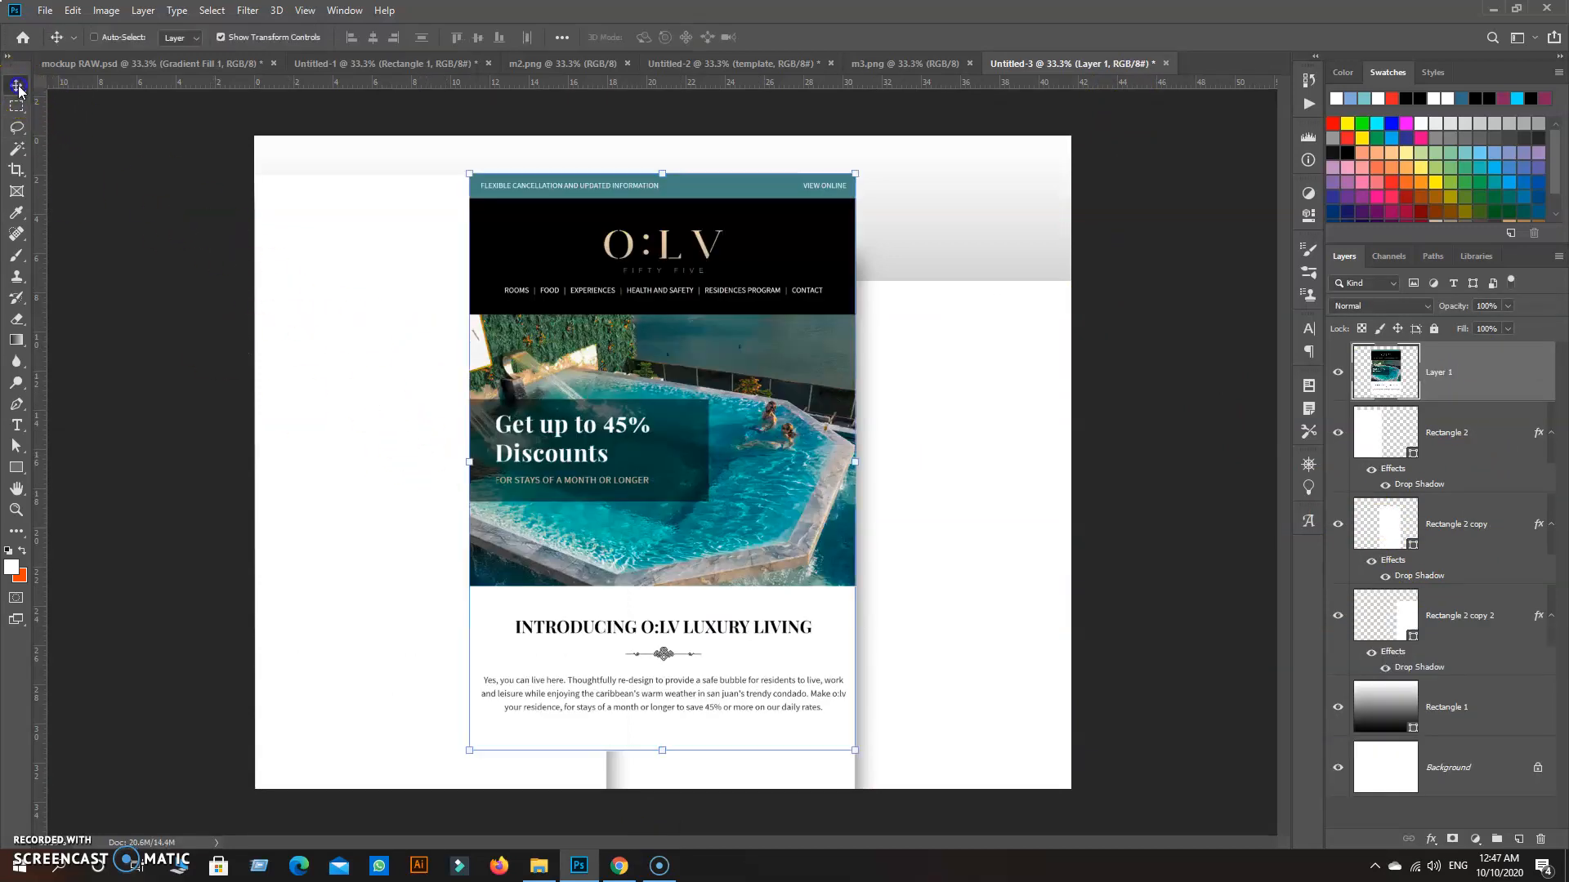
drag(836, 509, 616, 576)
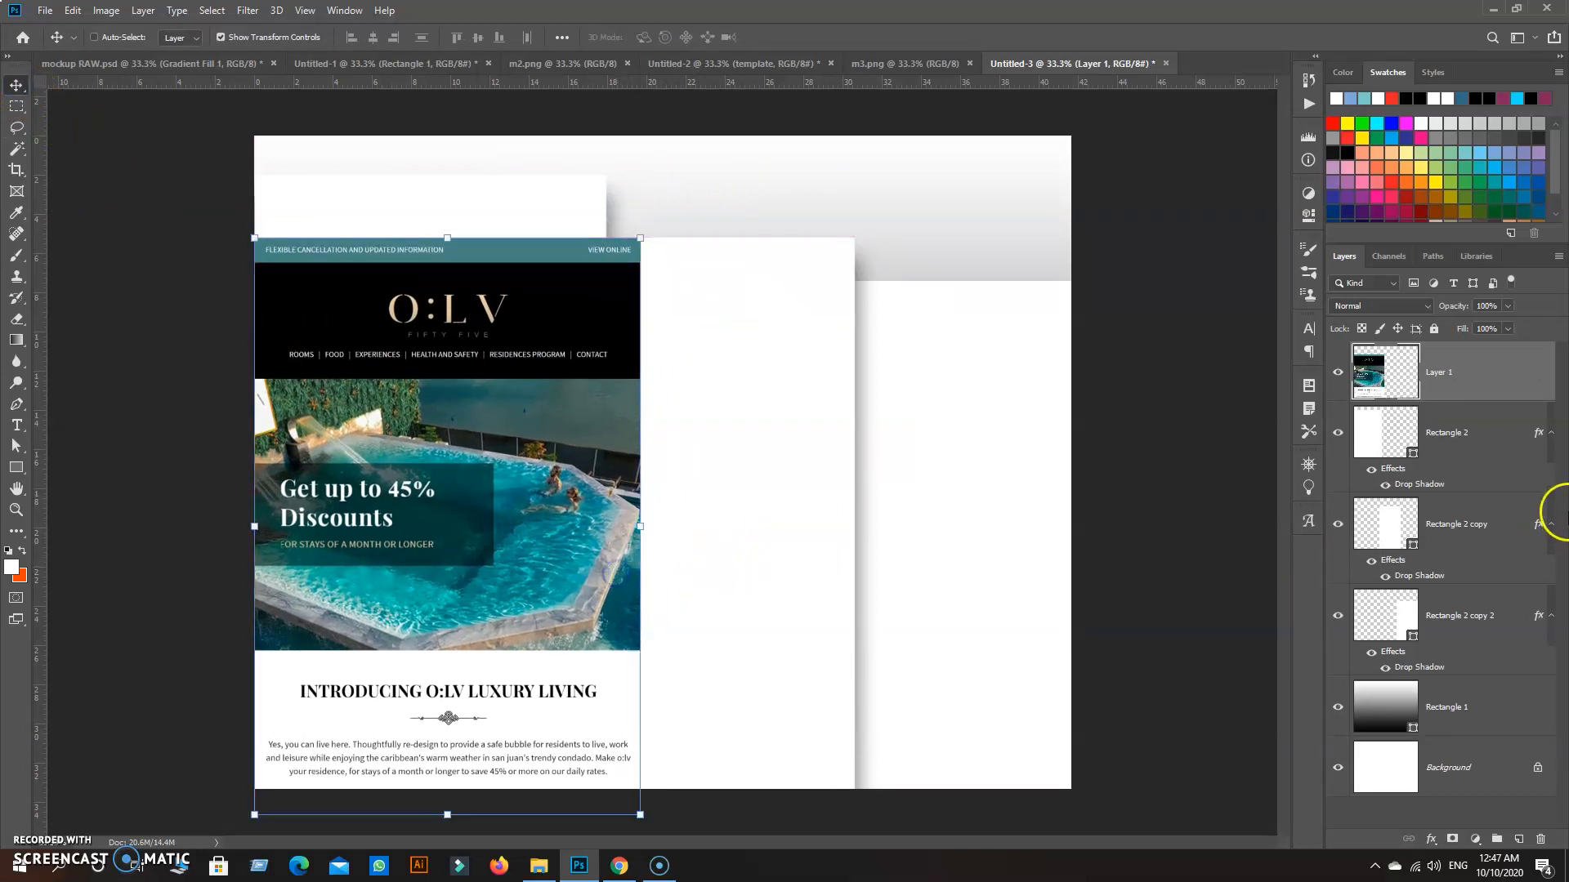
right_click(1447, 381)
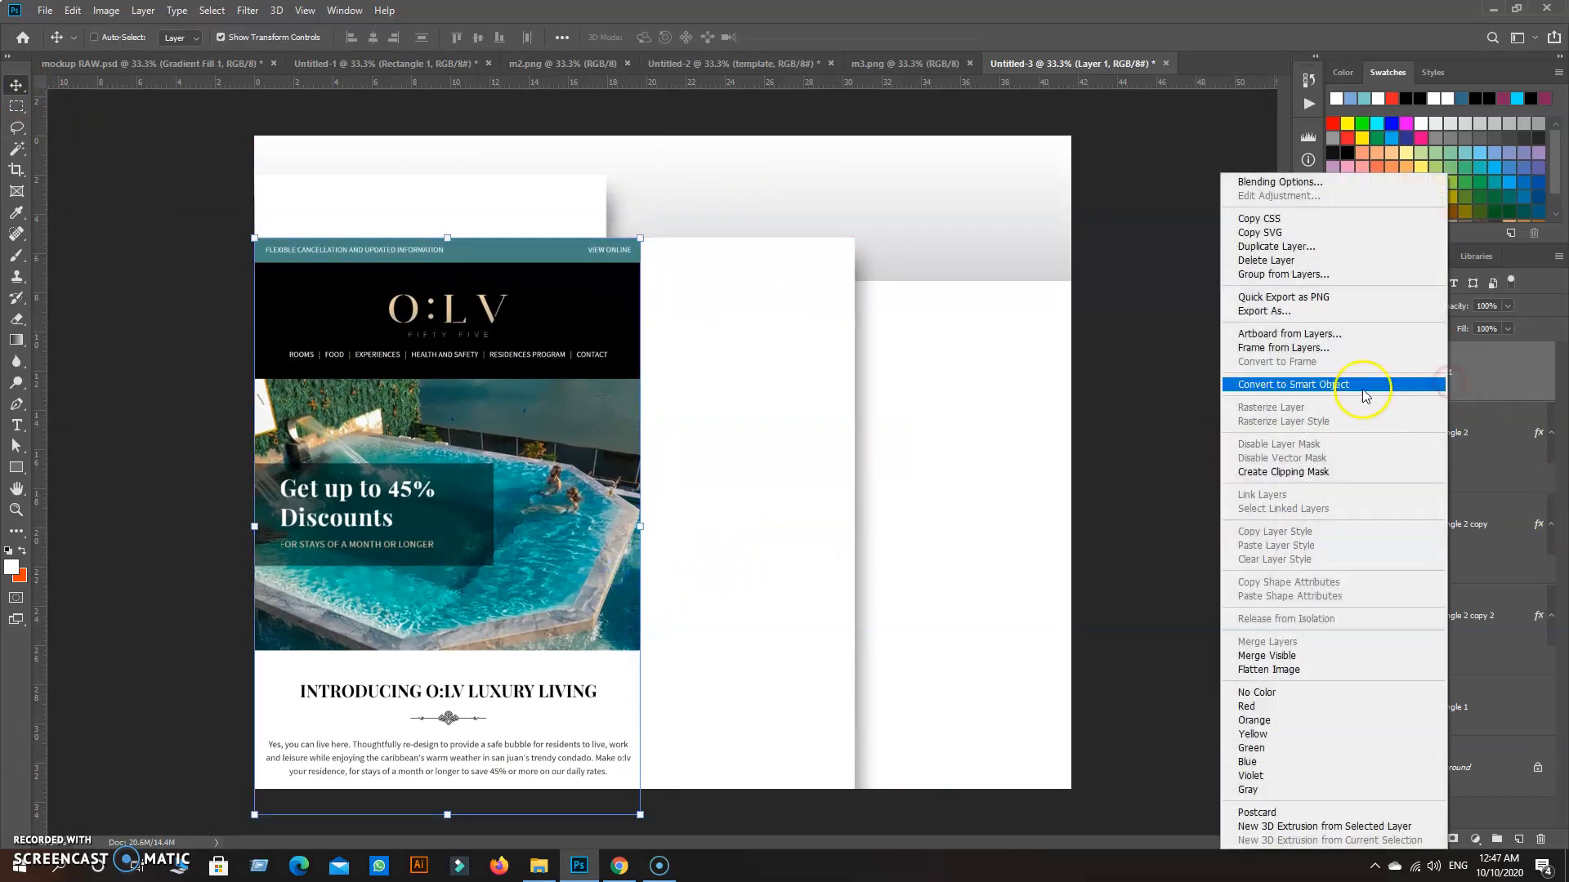
click(1282, 472)
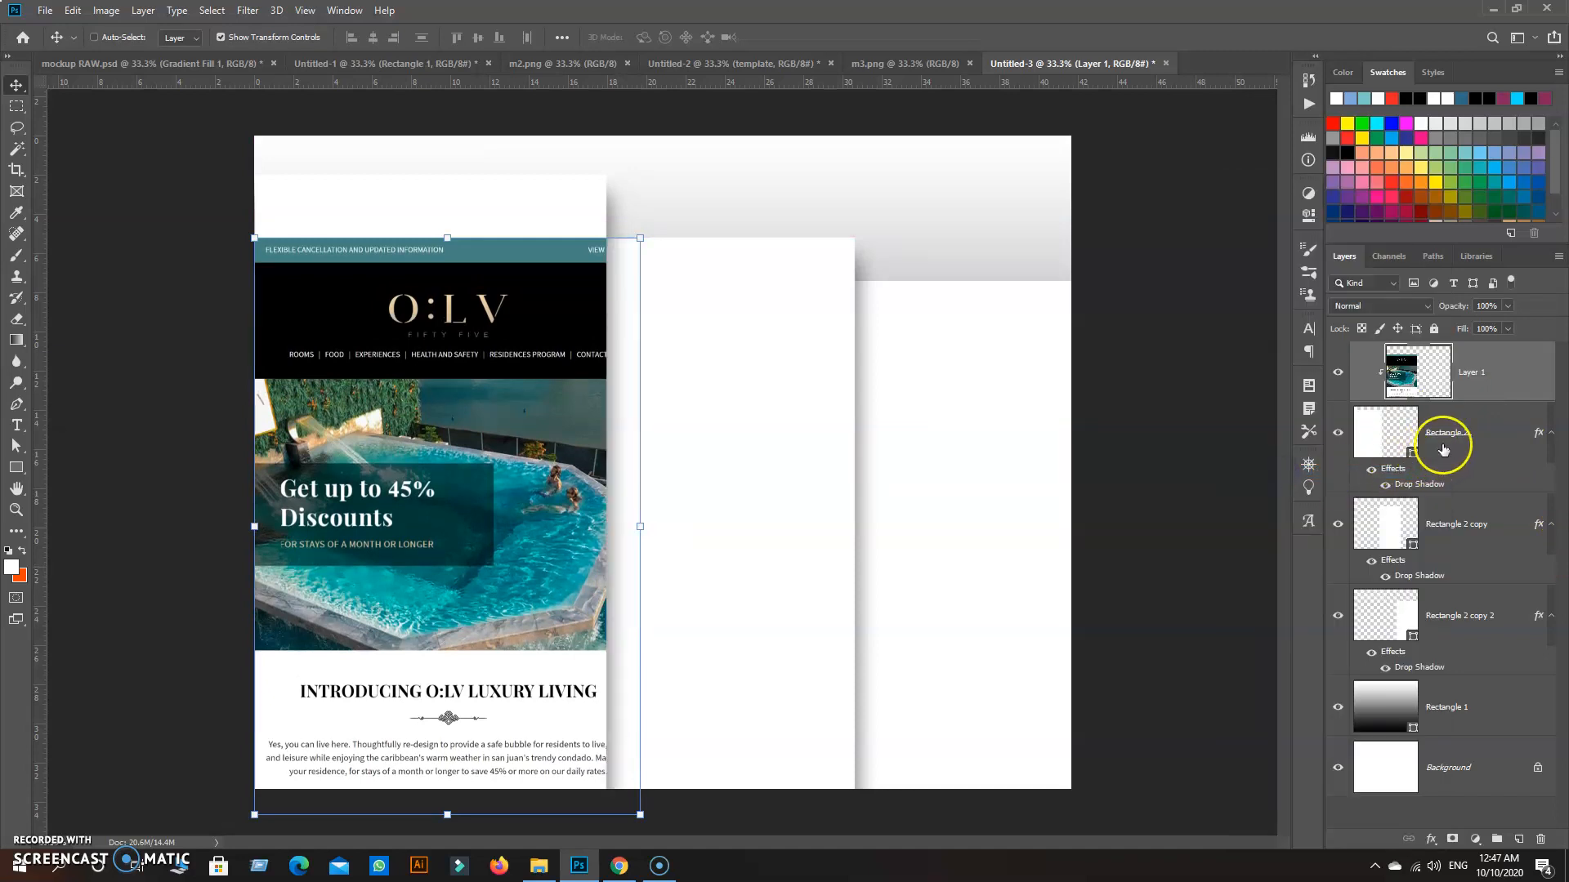
drag(644, 381, 606, 382)
drag(524, 450, 524, 449)
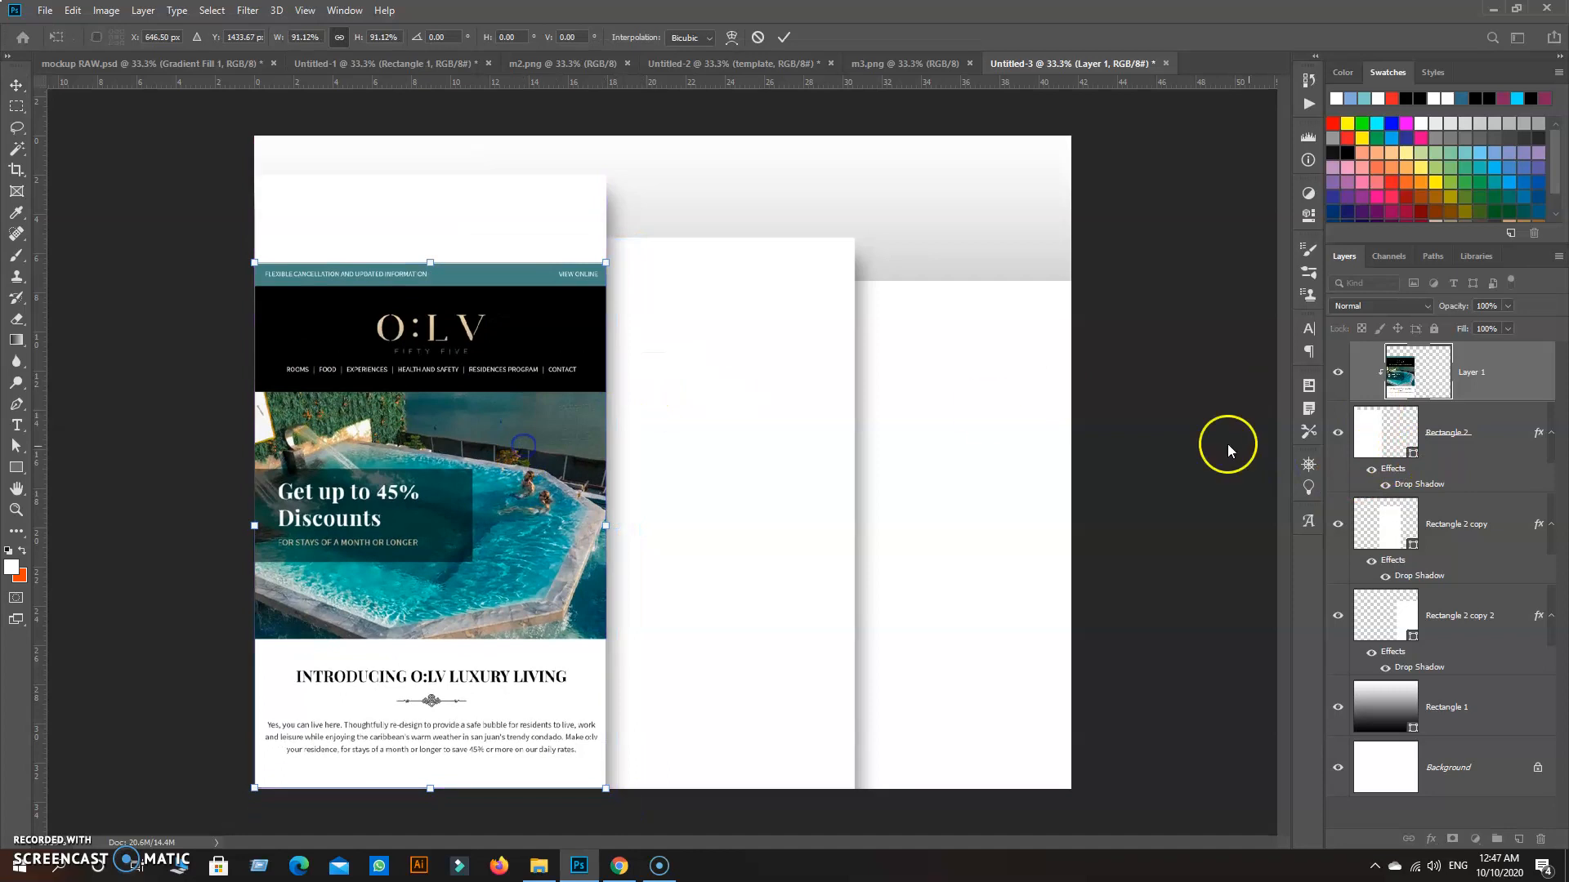
Step: Lower the left rectangle's top edge to meet the top of its email image
click(1459, 442)
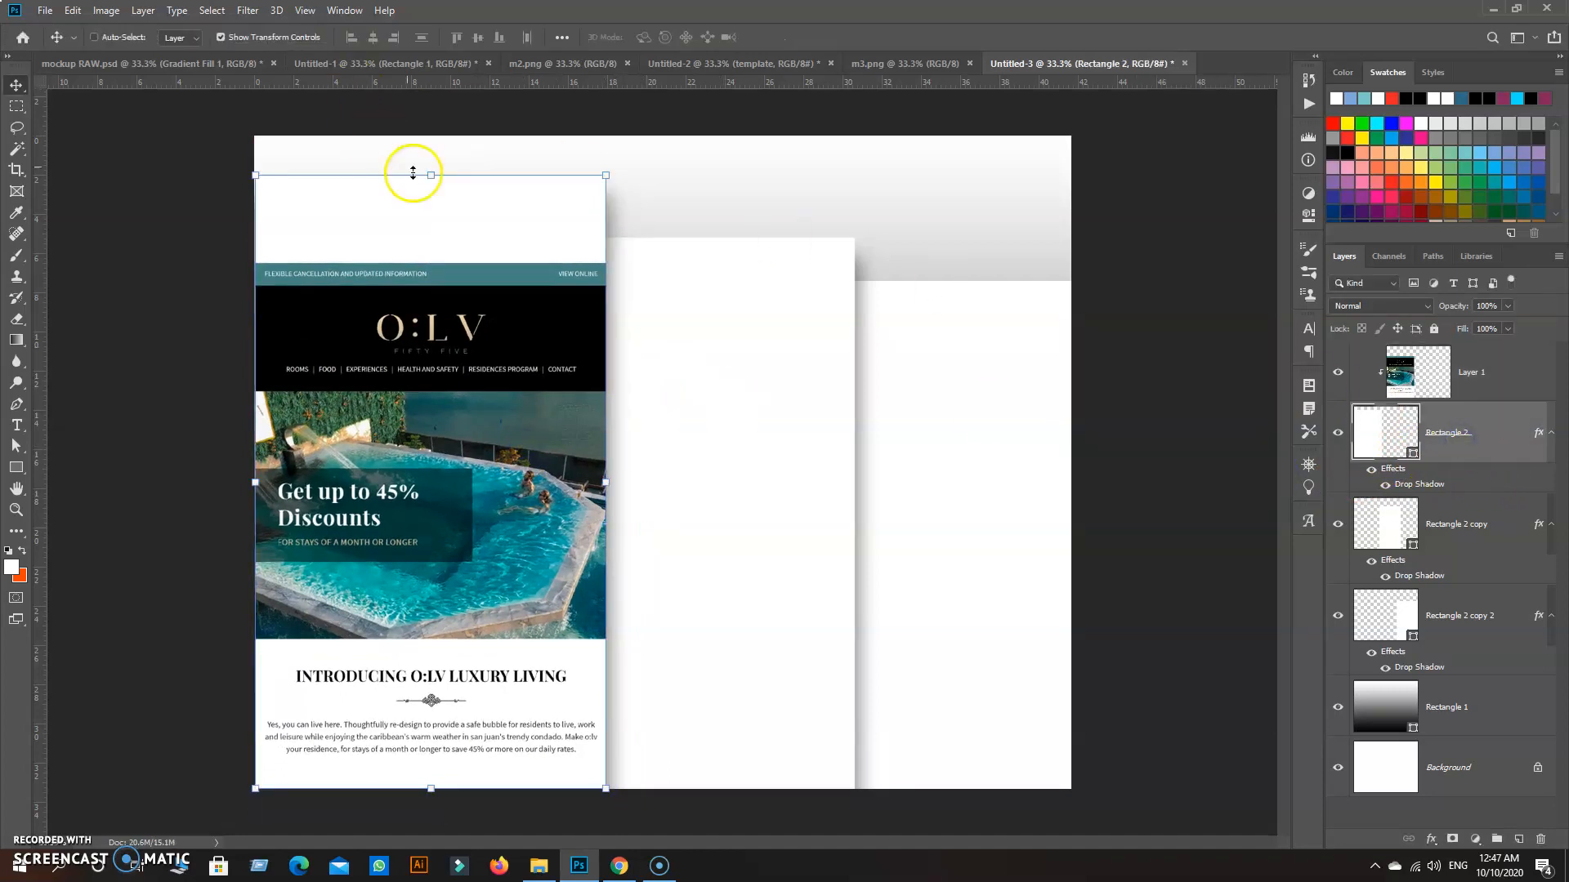
drag(431, 174, 432, 262)
click(1466, 518)
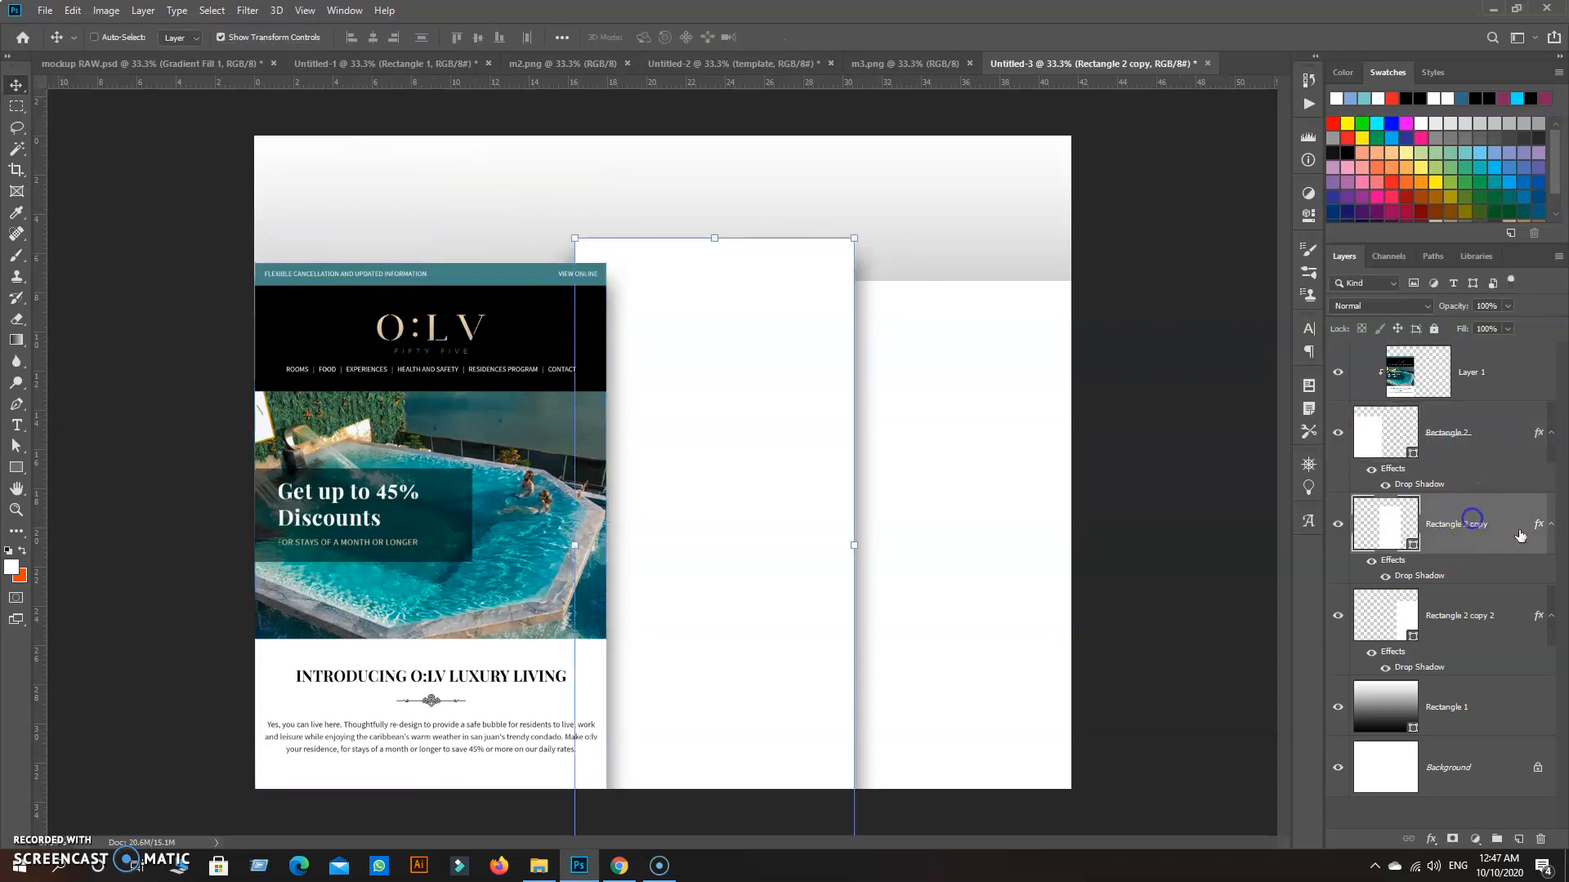
click(1483, 370)
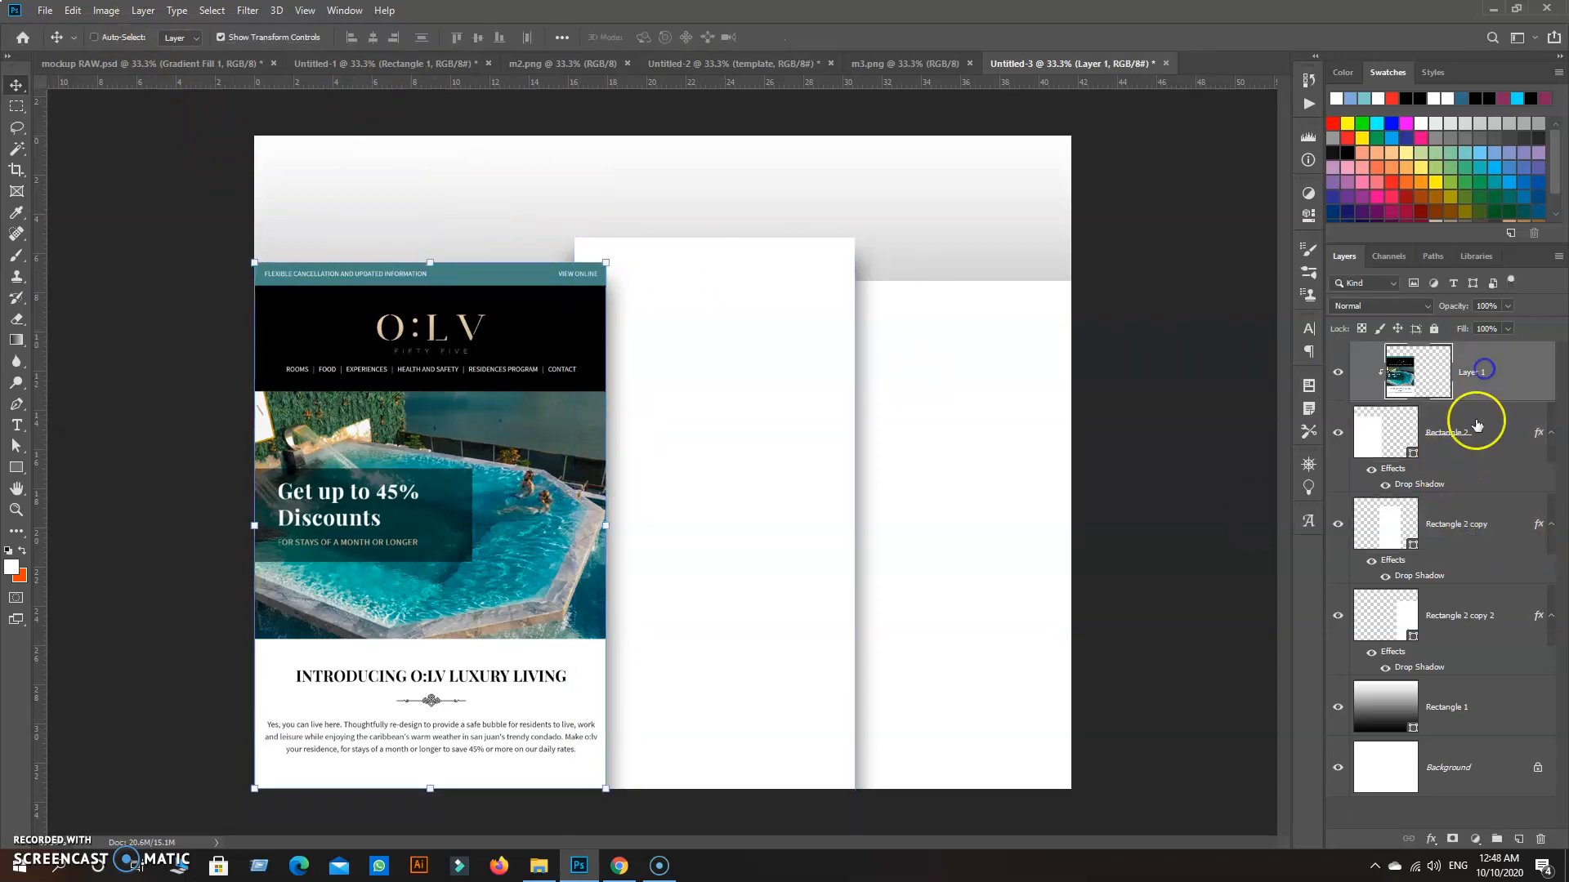
ctrl+click(1475, 434)
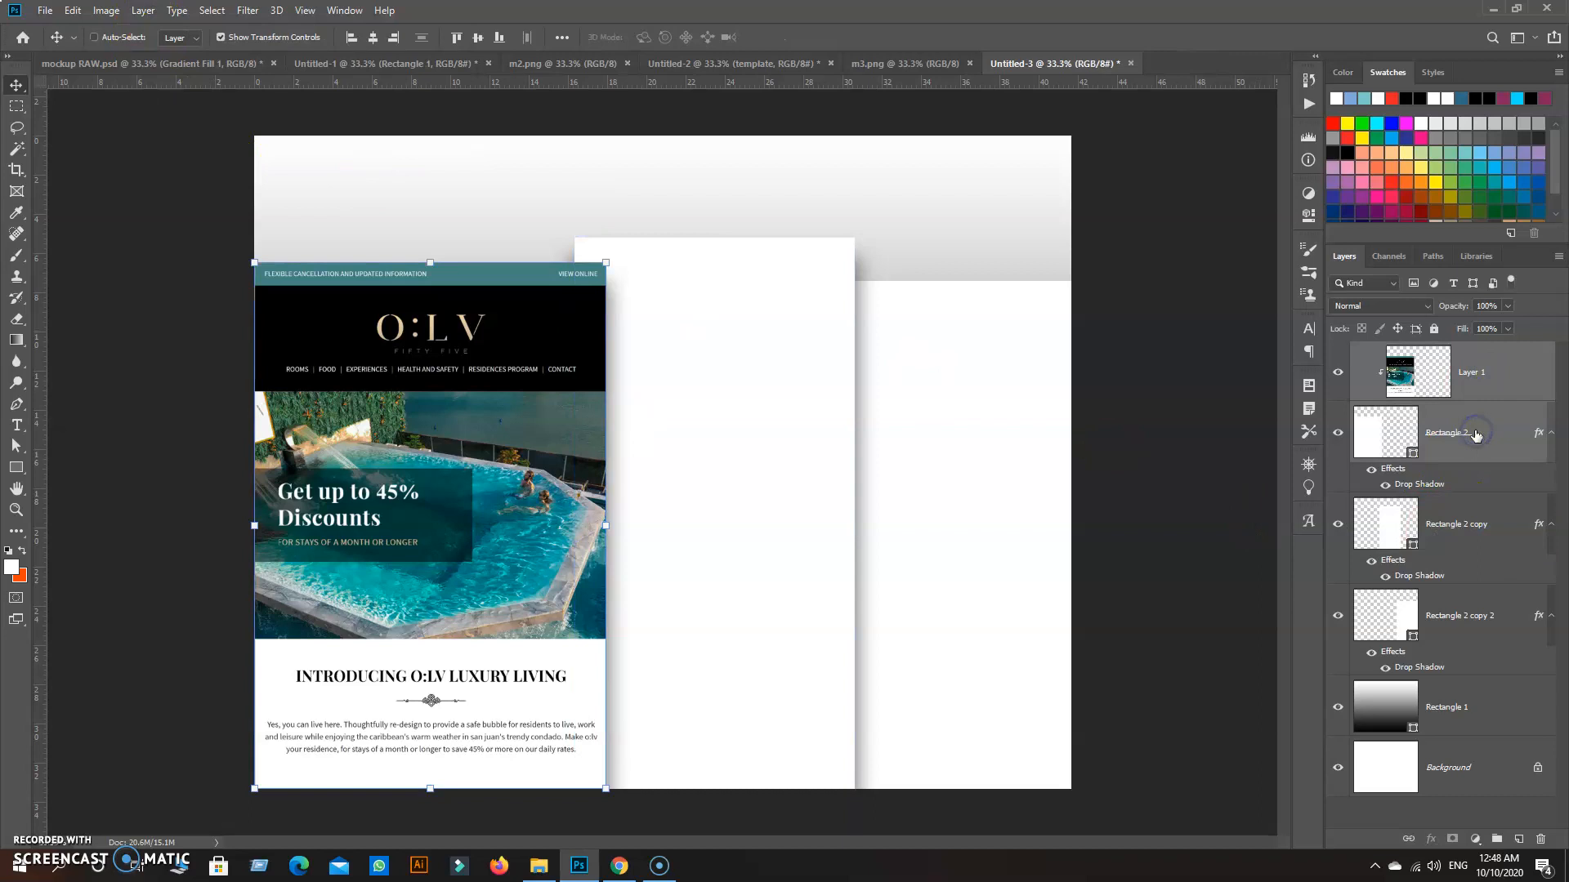
Step: Copy the middle email panel from m3.png and paste it directly above the middle rectangle's layer in Untitled-3
click(1487, 523)
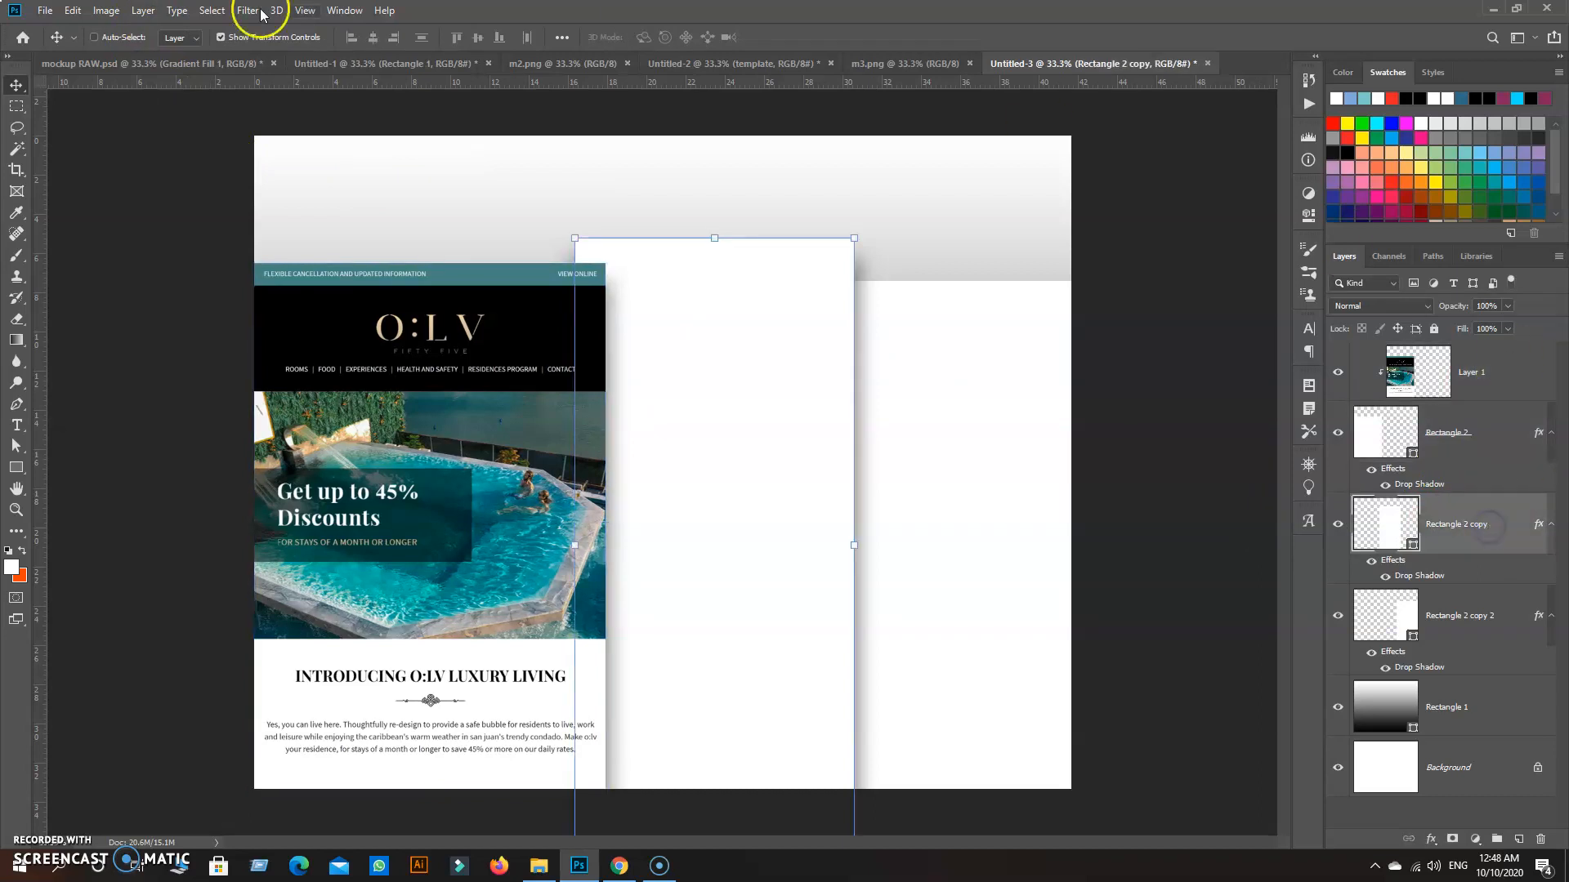
click(907, 63)
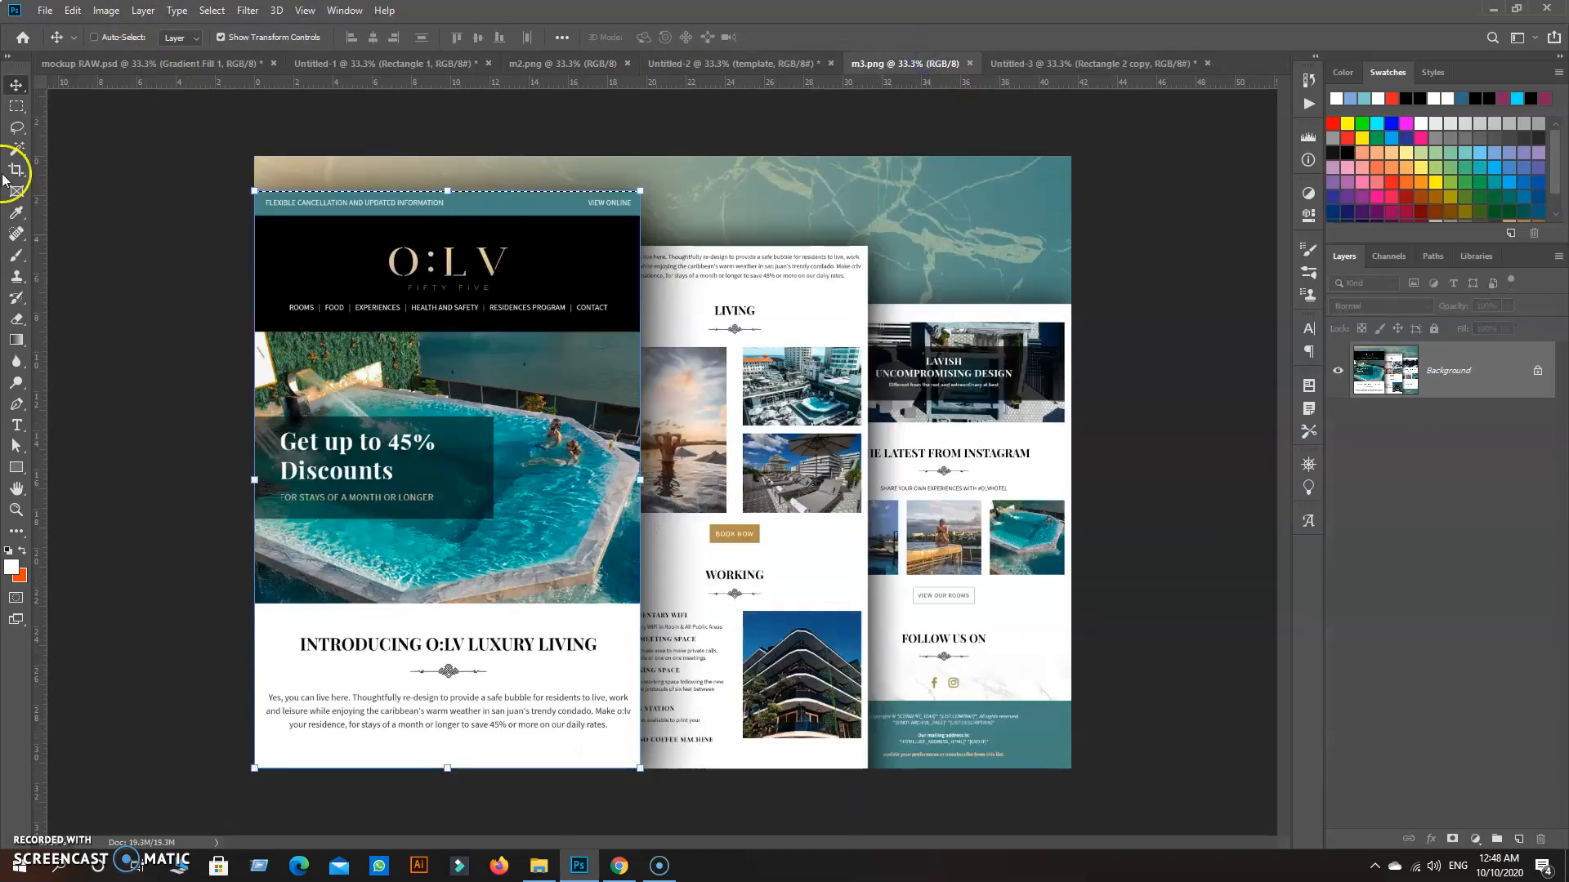
click(16, 107)
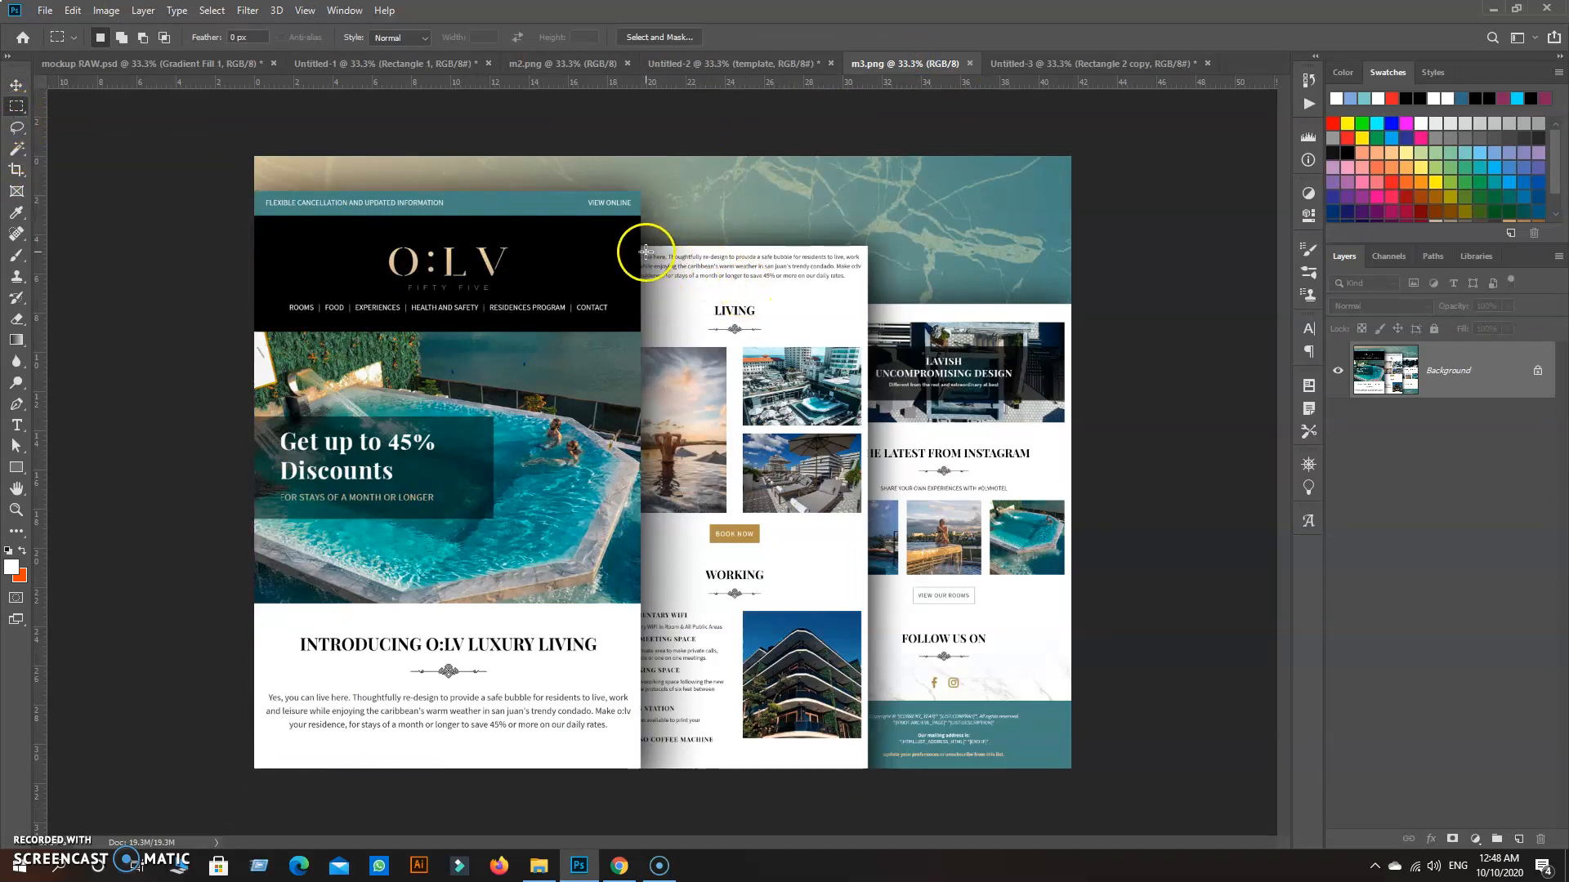
drag(640, 246, 867, 825)
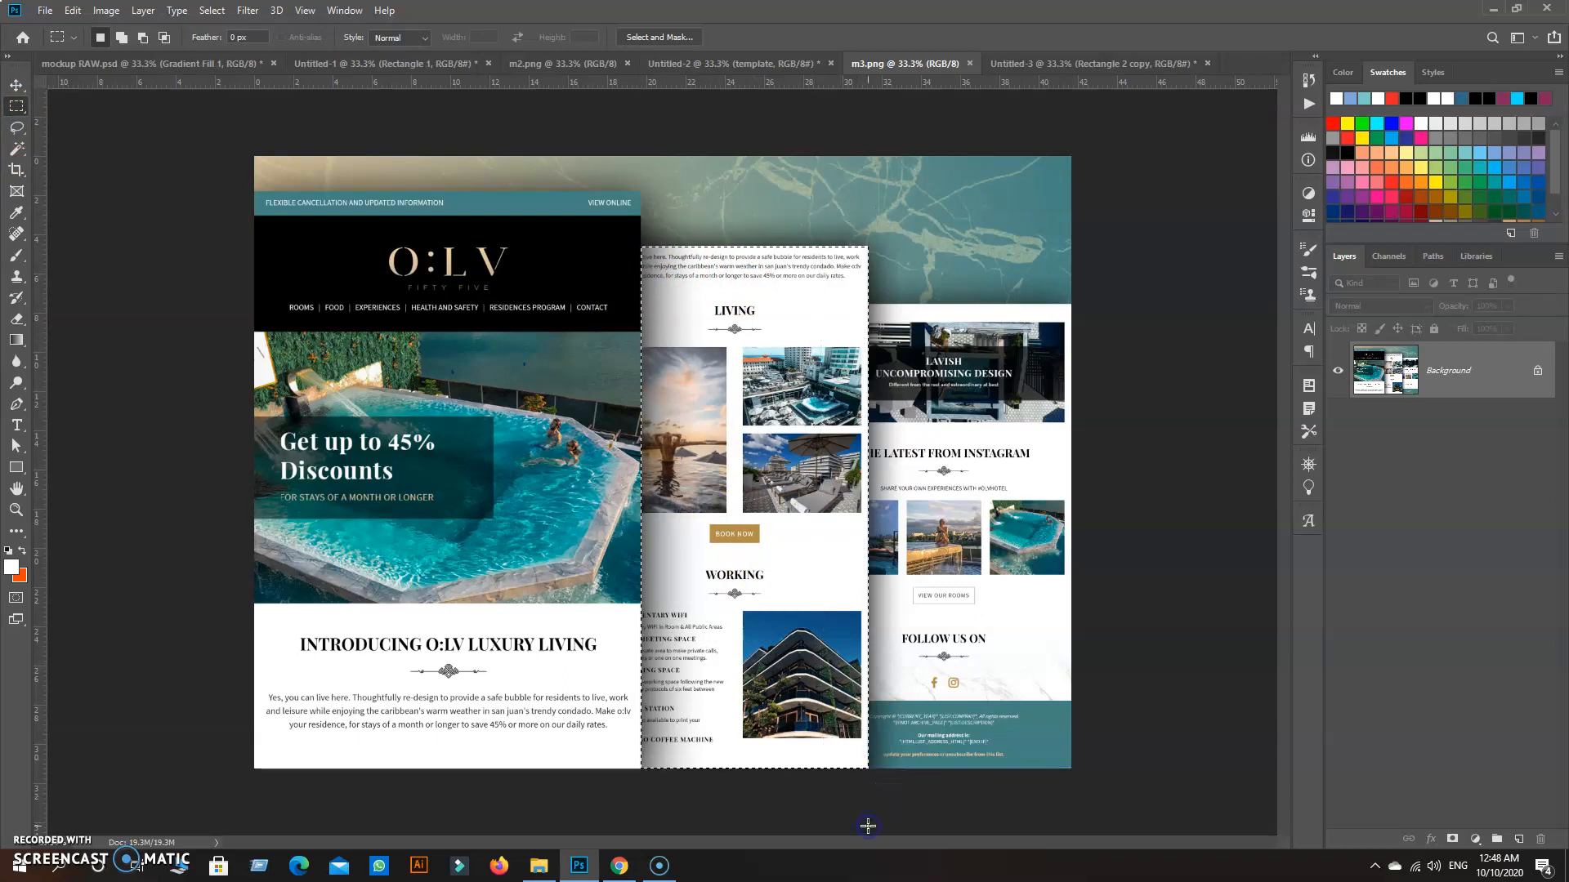
click(1066, 59)
key(ctrl+v)
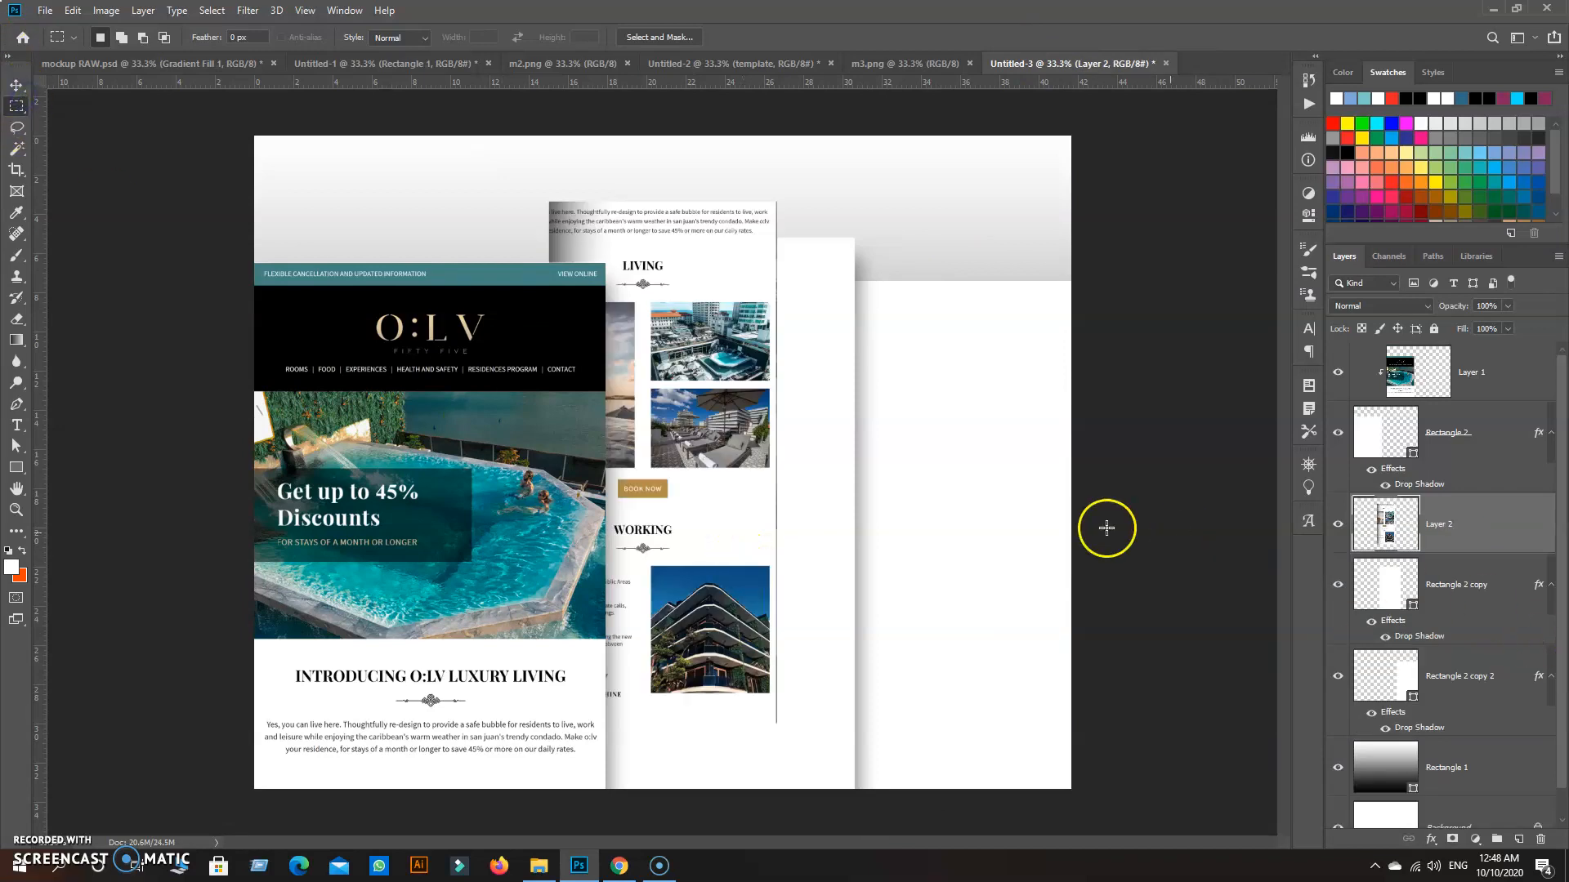
Step: Position the pasted middle email section against the left panel with its base at the canvas bottom, and return to m3.png
click(17, 85)
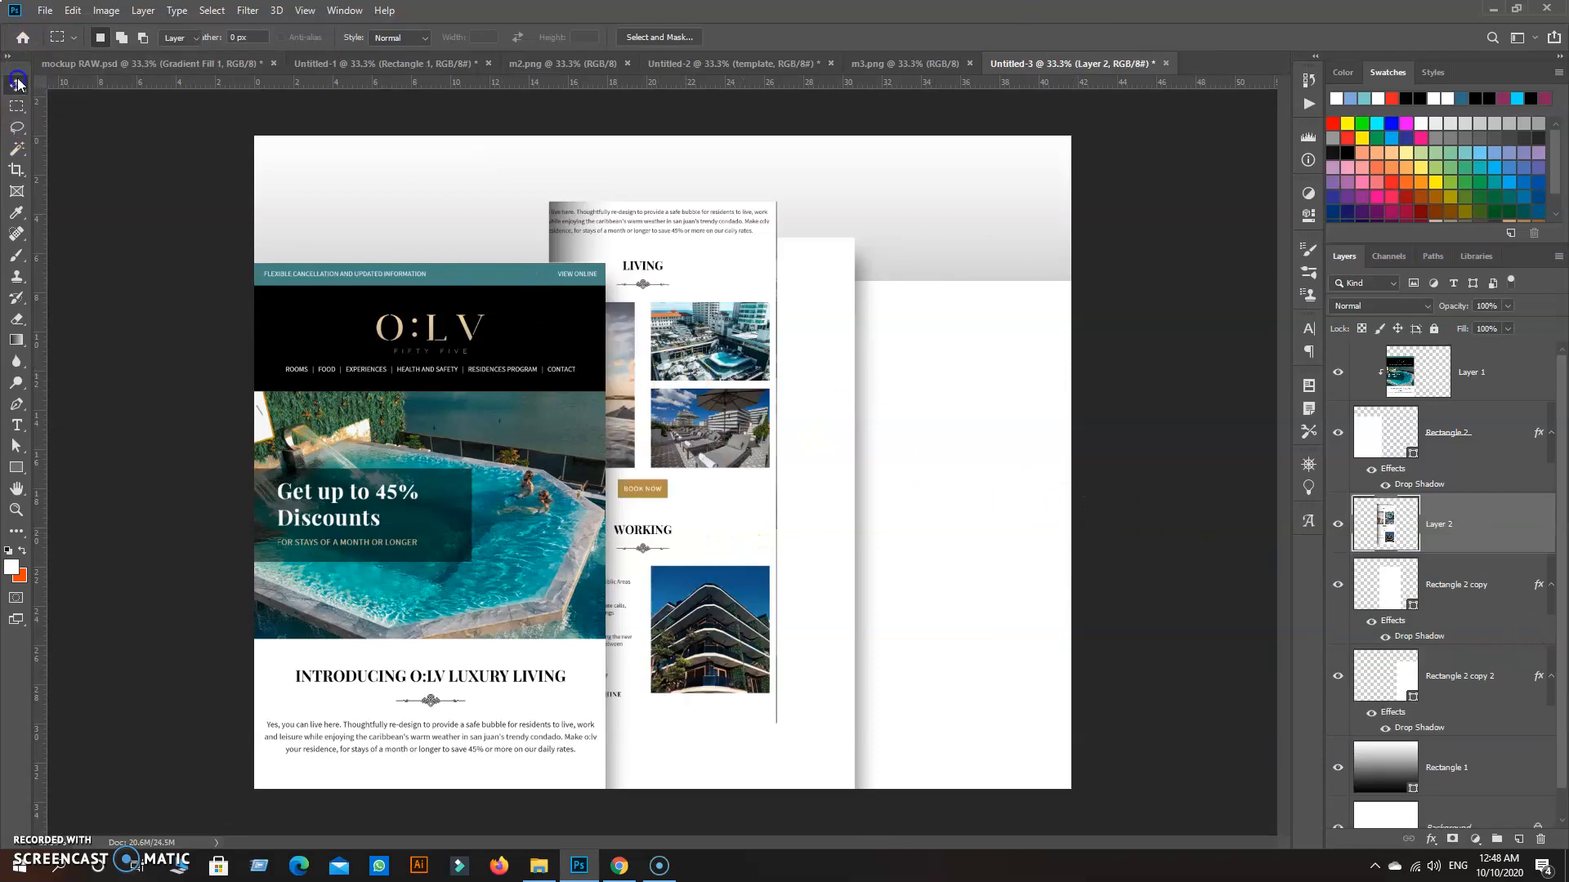
drag(714, 380, 776, 442)
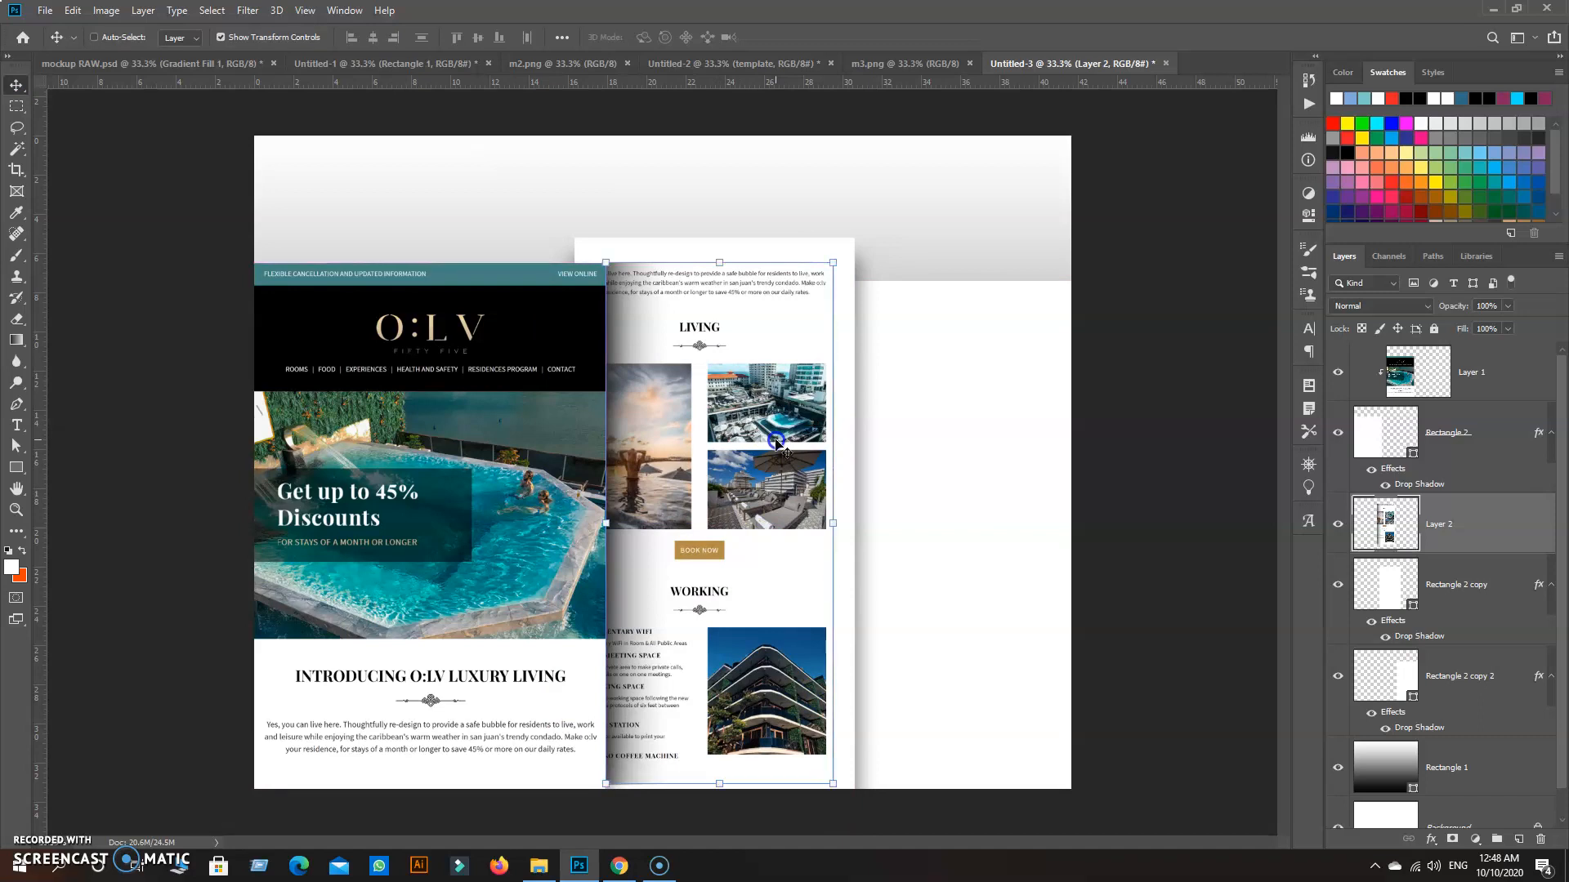
click(1440, 592)
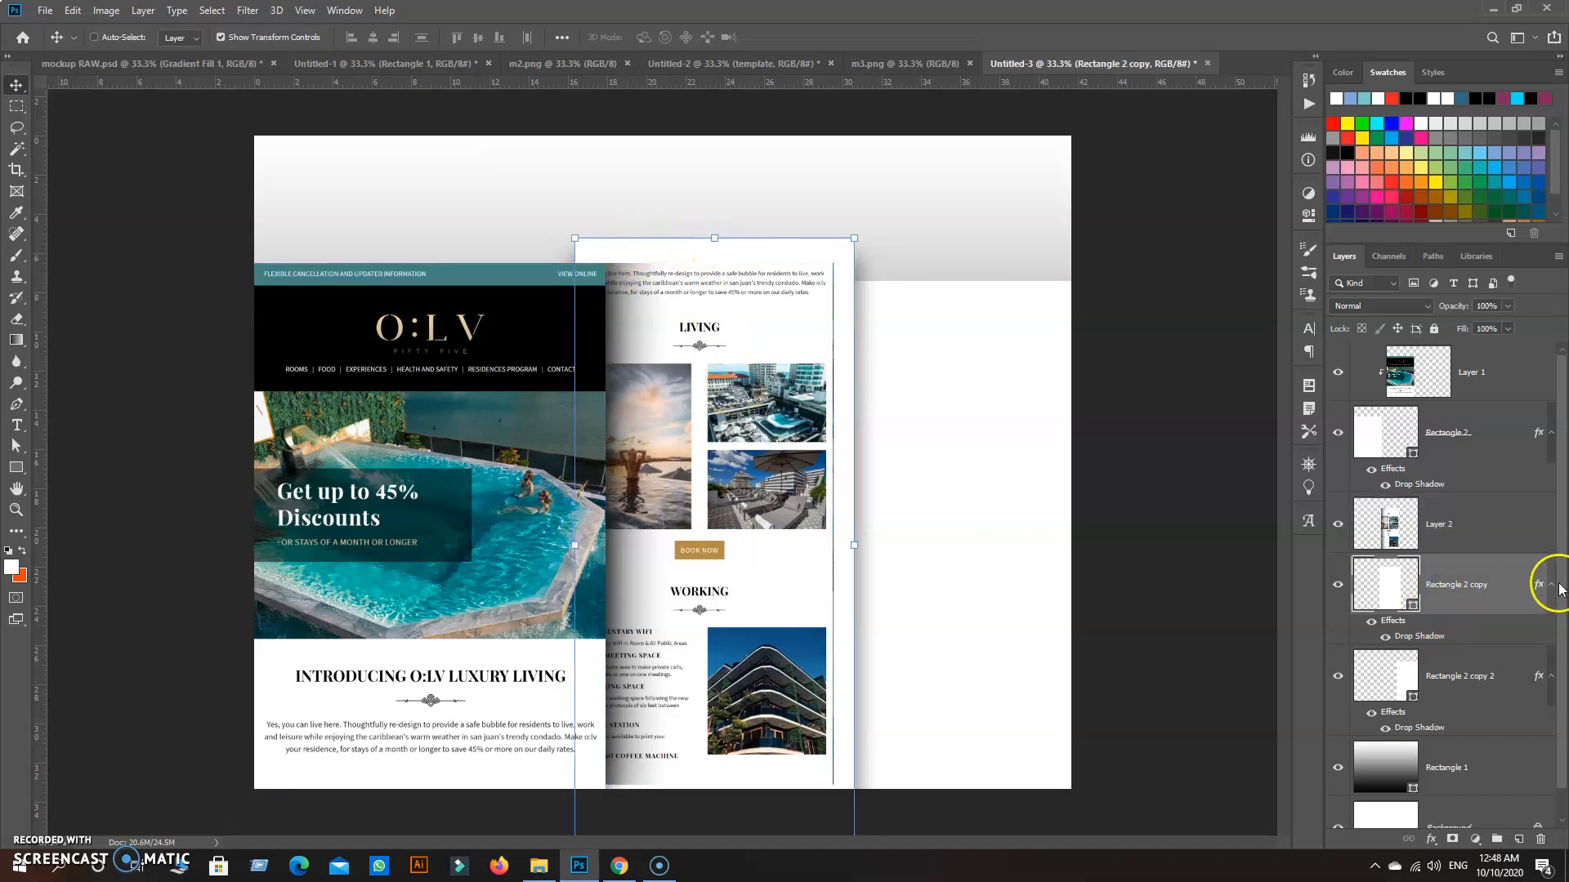
click(1471, 524)
drag(738, 394, 737, 399)
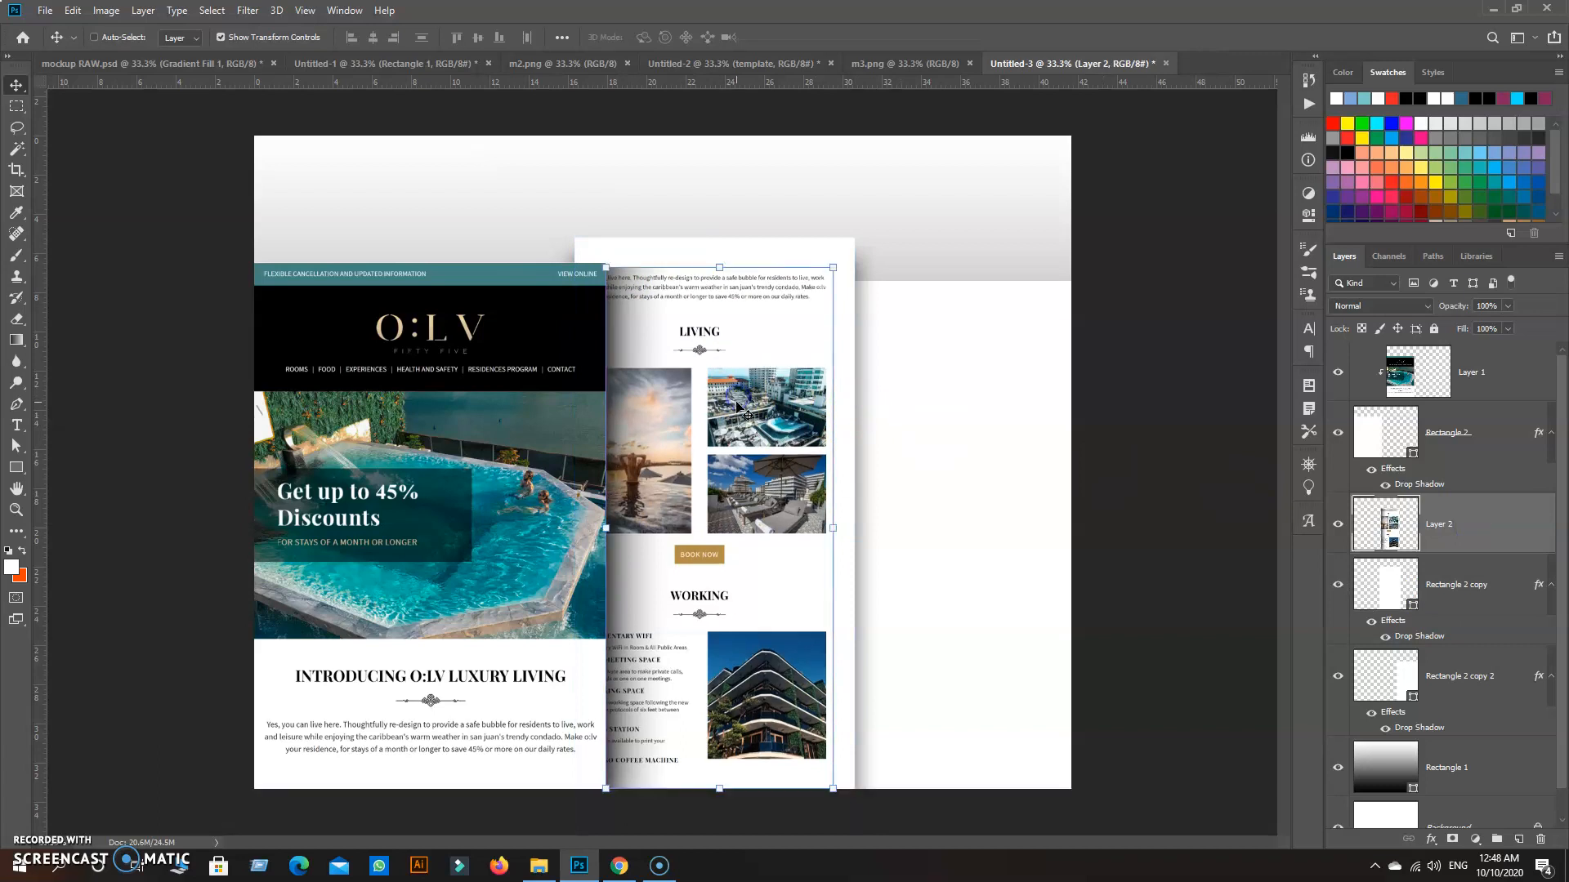
click(897, 57)
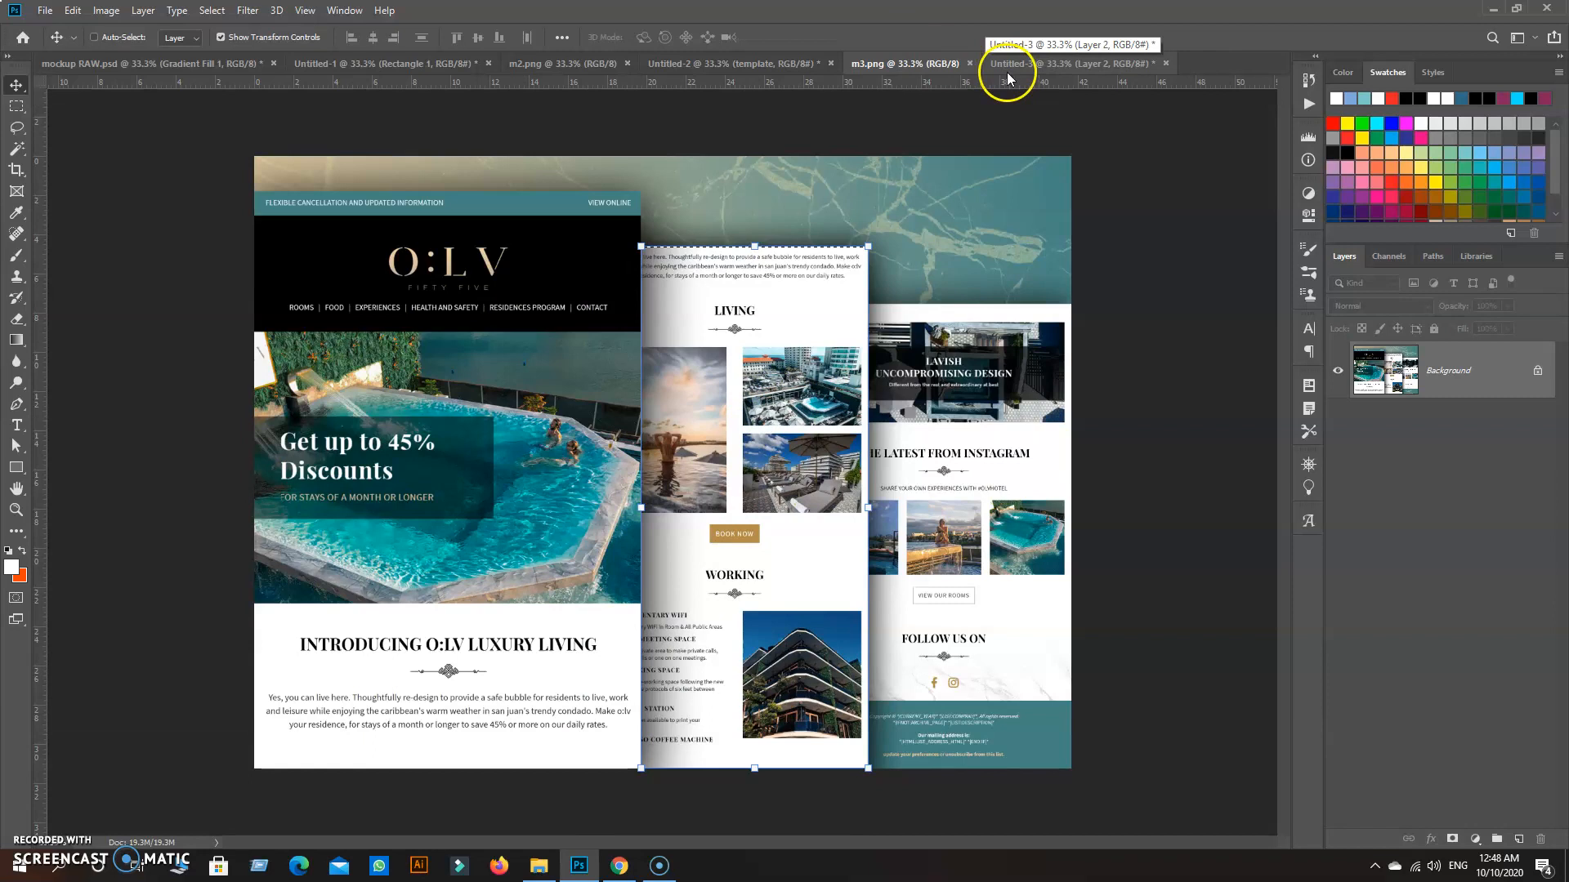
Step: Try to scale the pasted middle email section in Untitled-3 to about 102% and lower it within the middle panel
click(1083, 62)
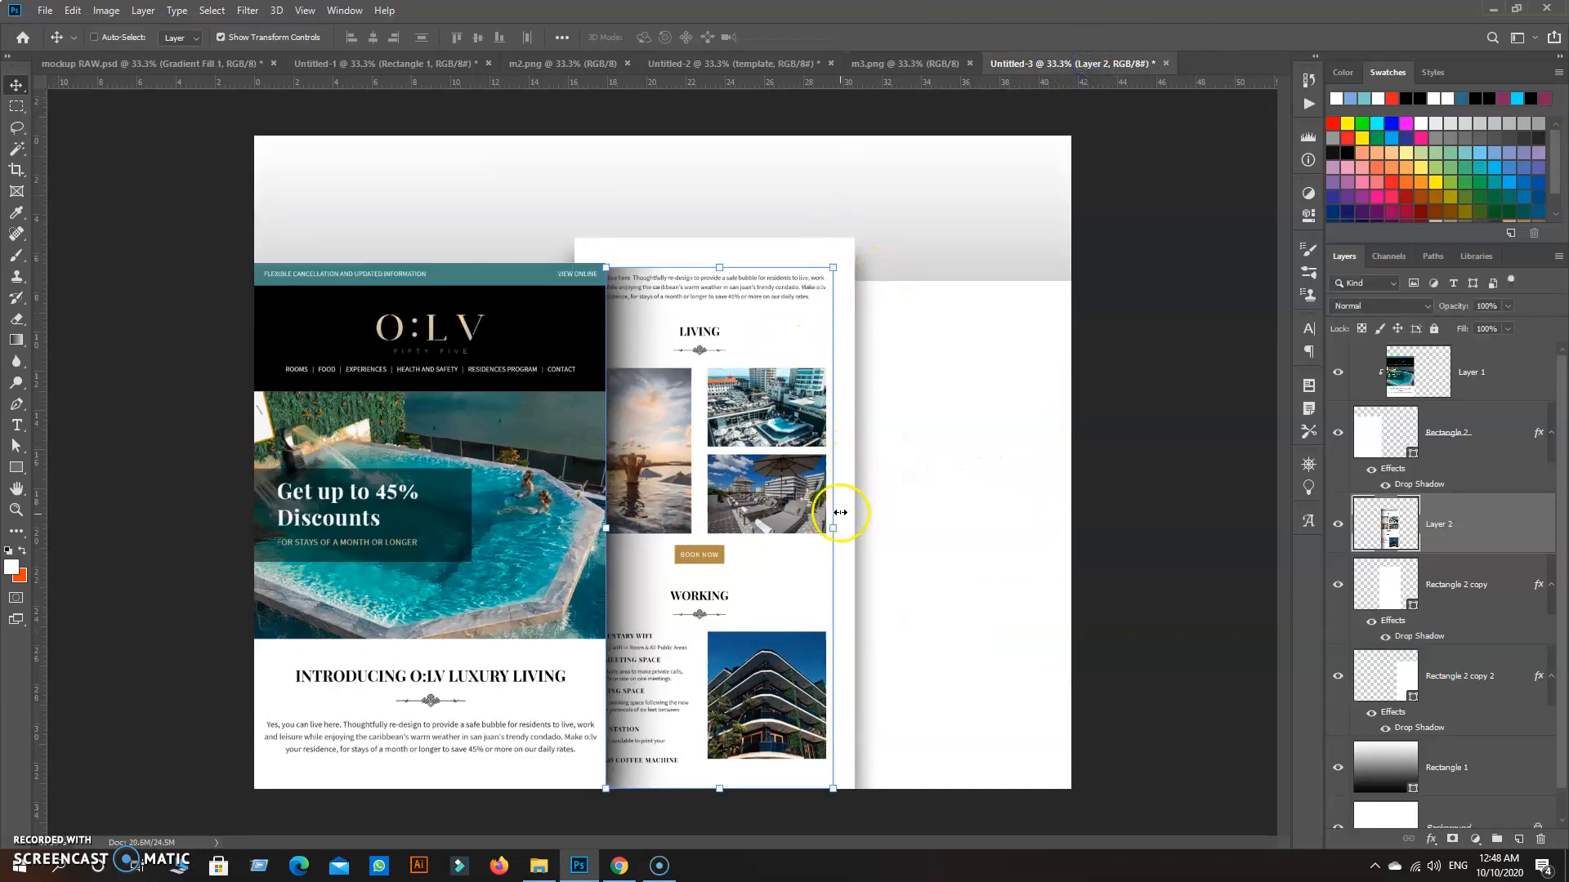
drag(838, 525, 860, 527)
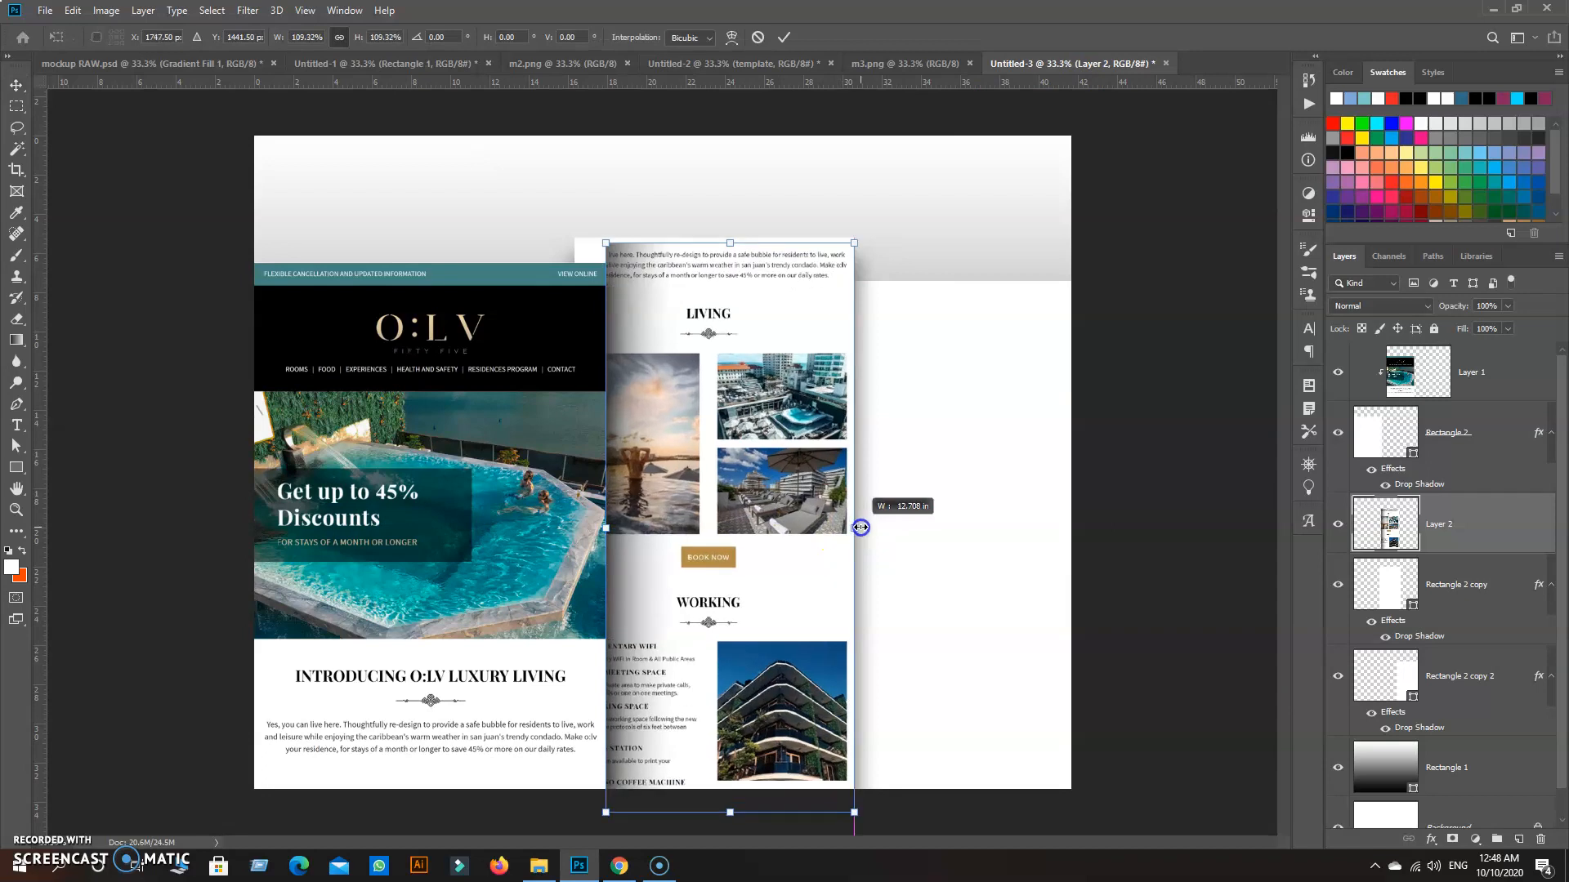
mouse_move(606, 527)
mouse_down()
mouse_move(580, 527)
mouse_move(608, 540)
mouse_up()
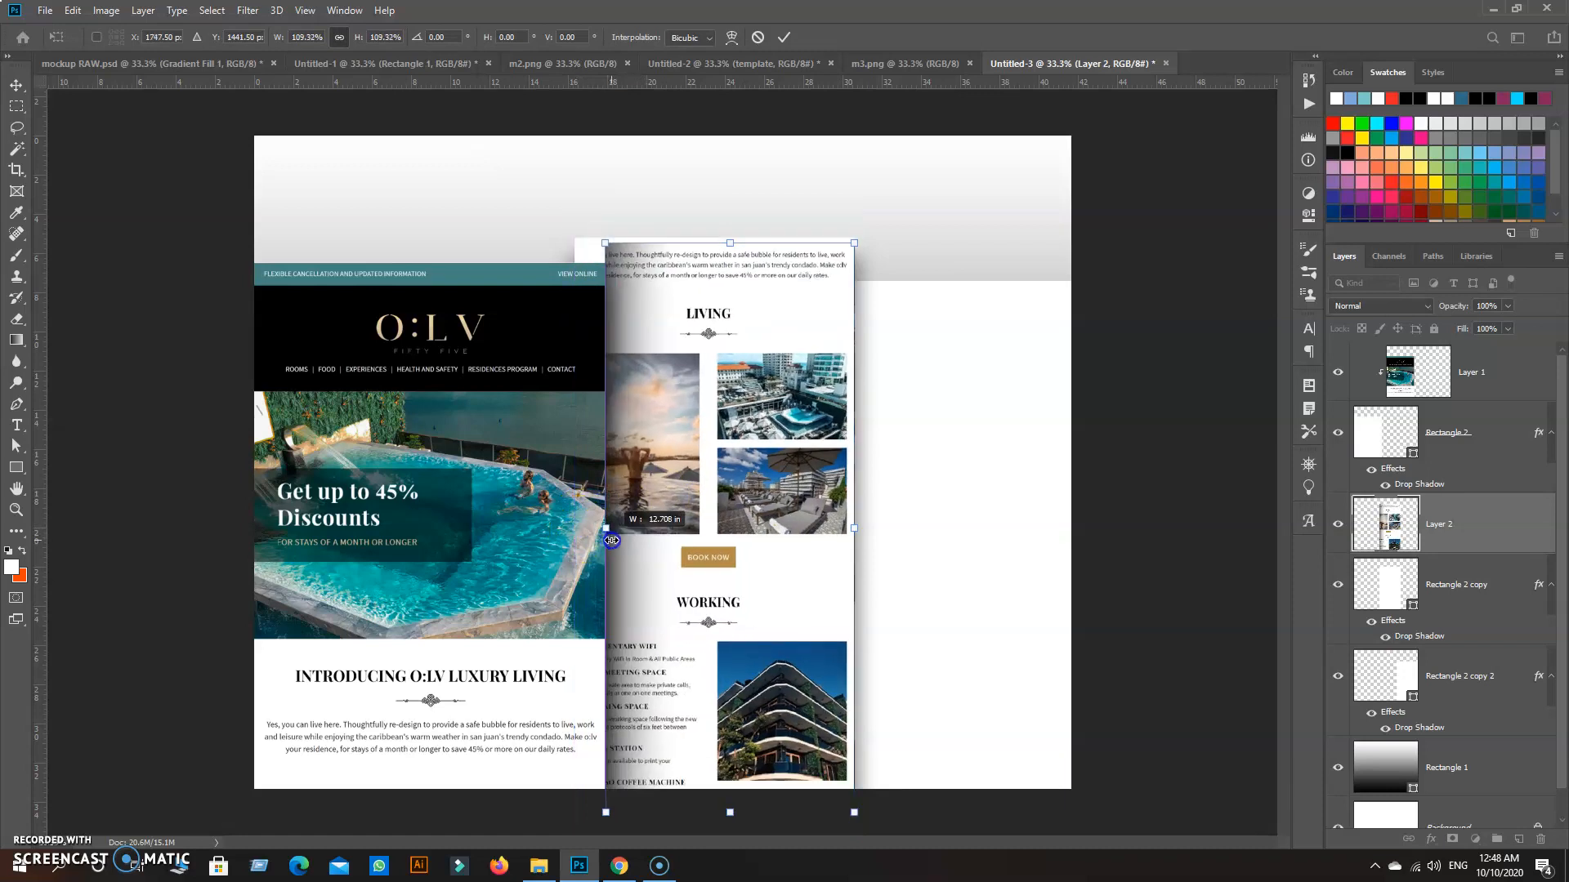
drag(857, 546, 841, 546)
drag(727, 486, 727, 504)
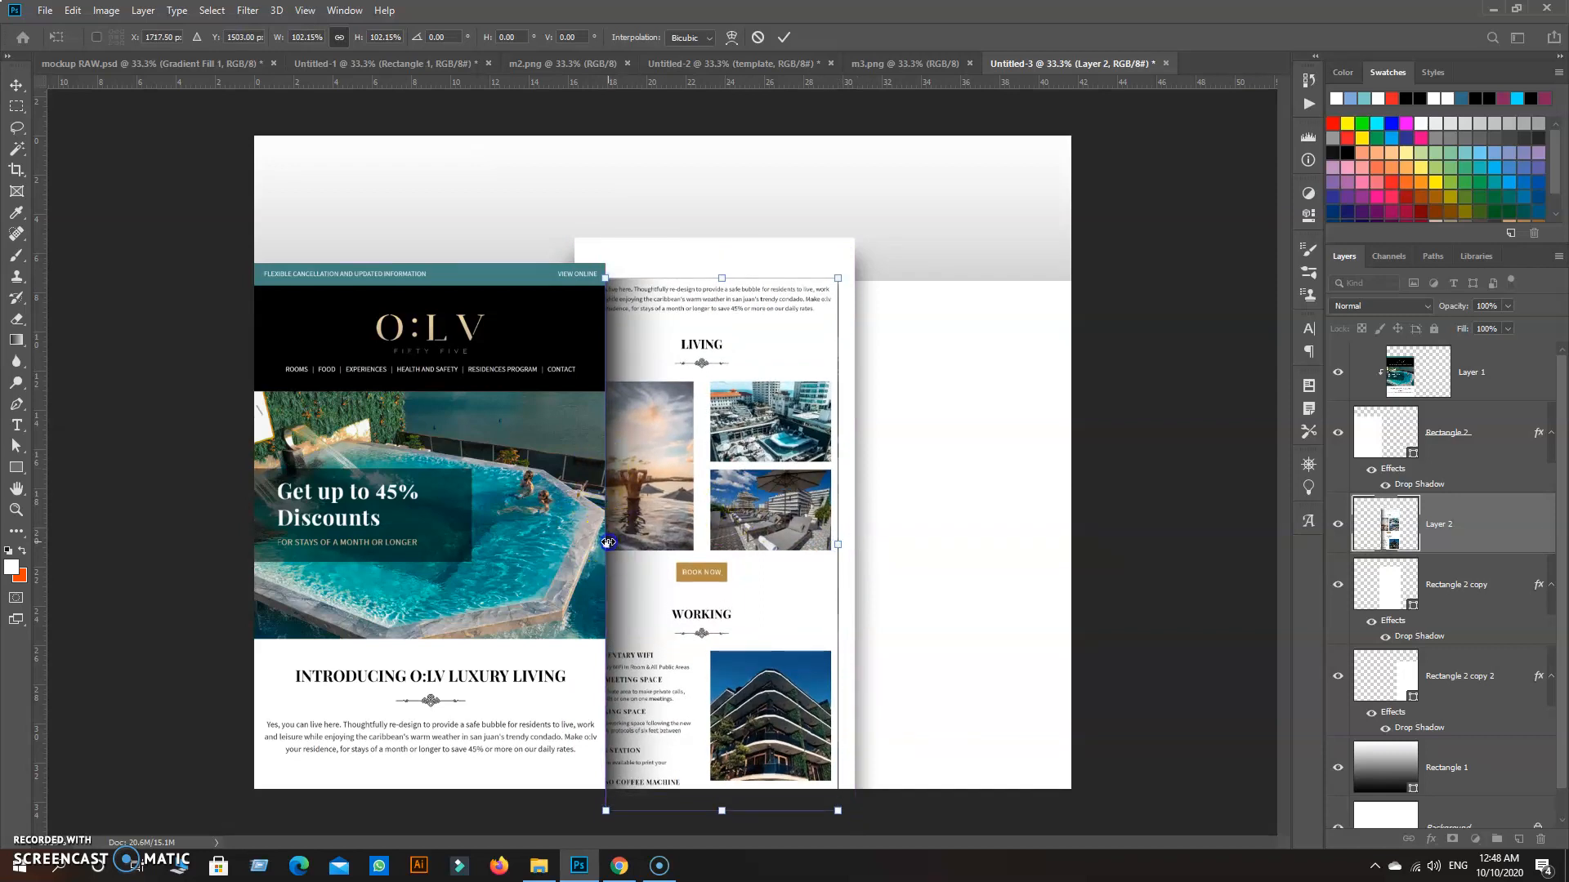
Step: Delete the two pasted email image layers, Layer 1 and Layer 2, leaving the three rectangles empty
click(1471, 374)
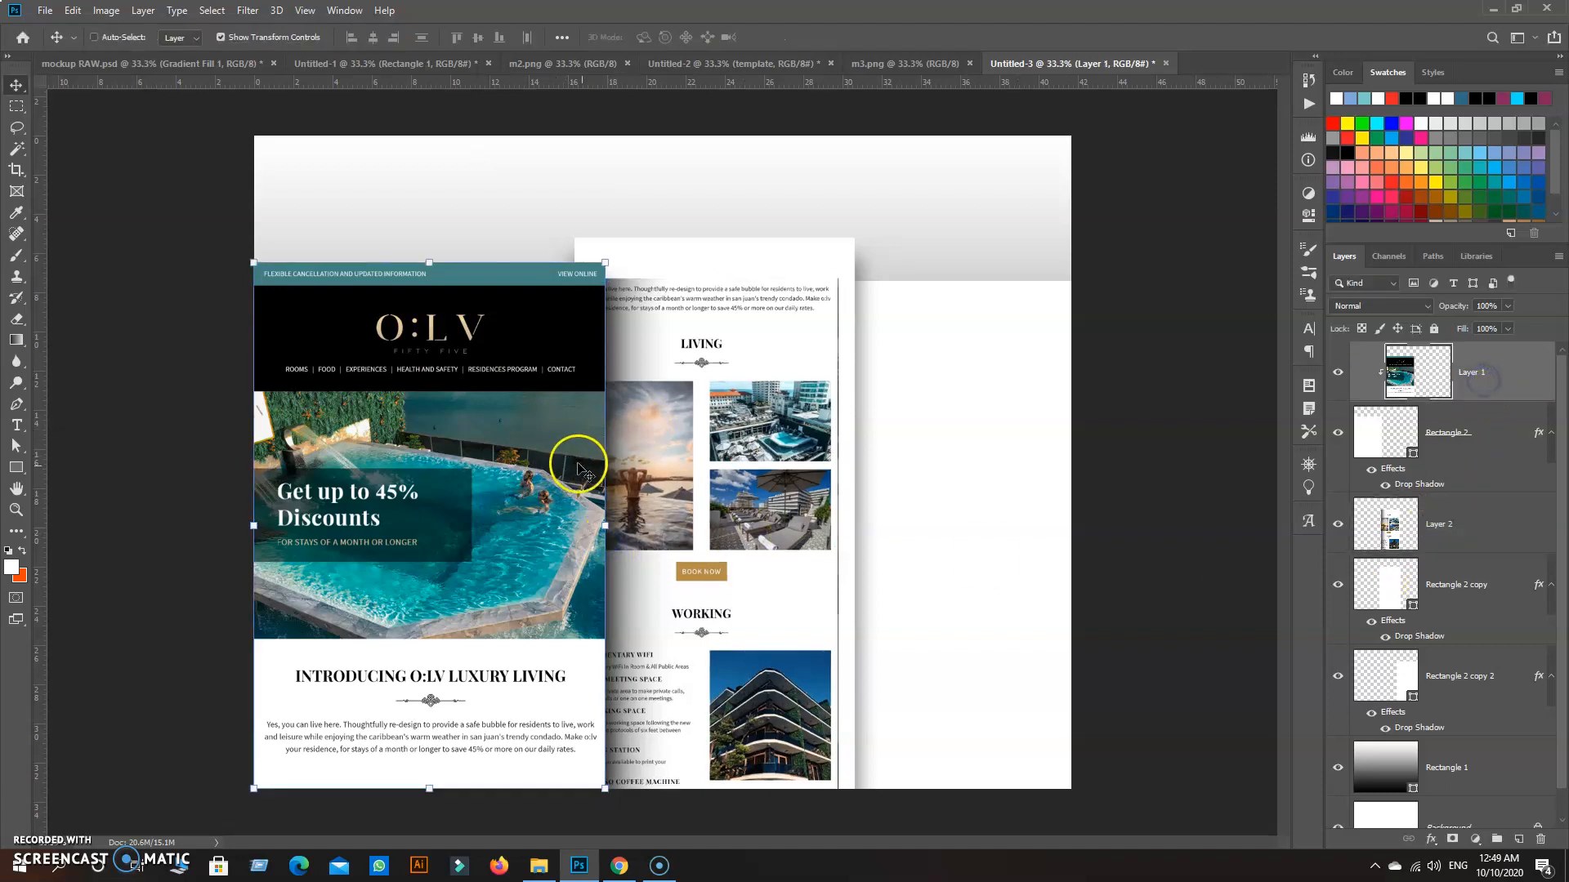
click(1468, 433)
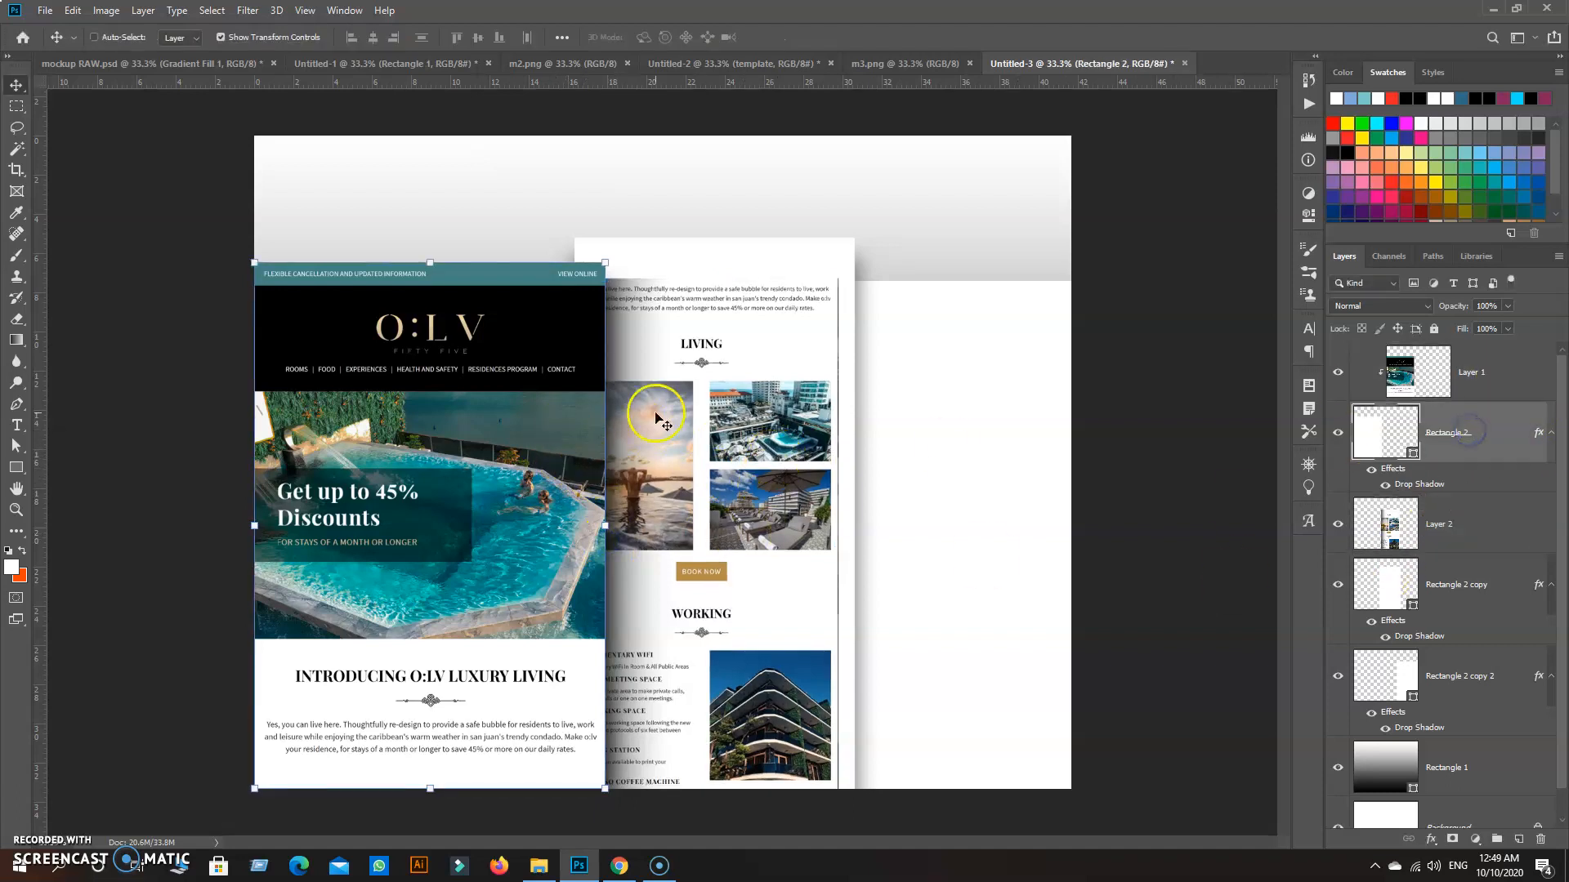
click(13, 108)
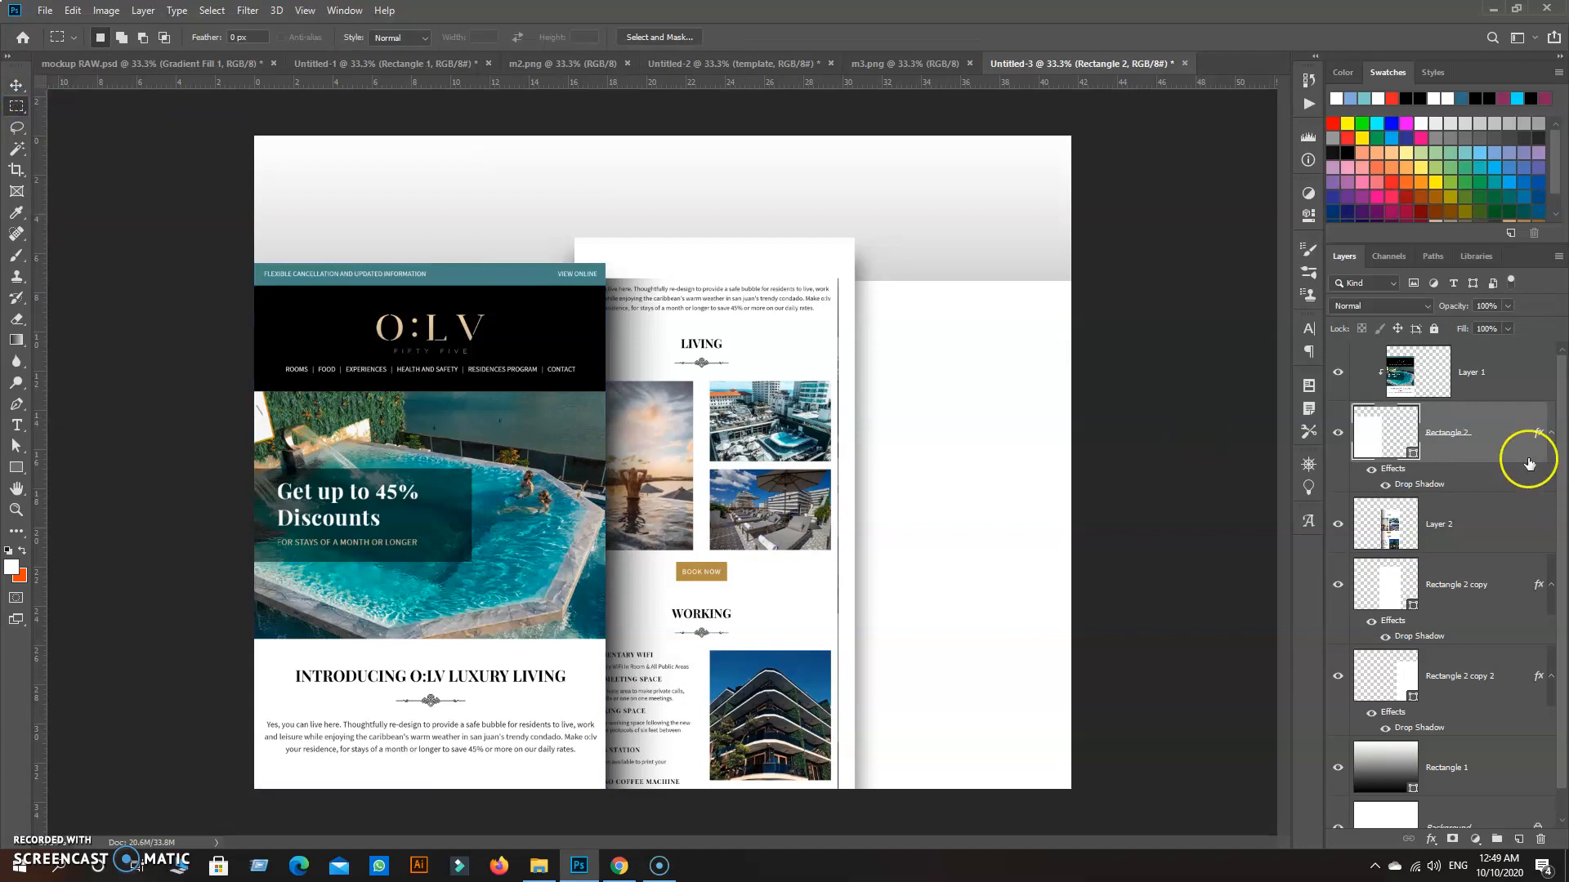
drag(1487, 363, 1540, 839)
drag(1478, 487, 1540, 839)
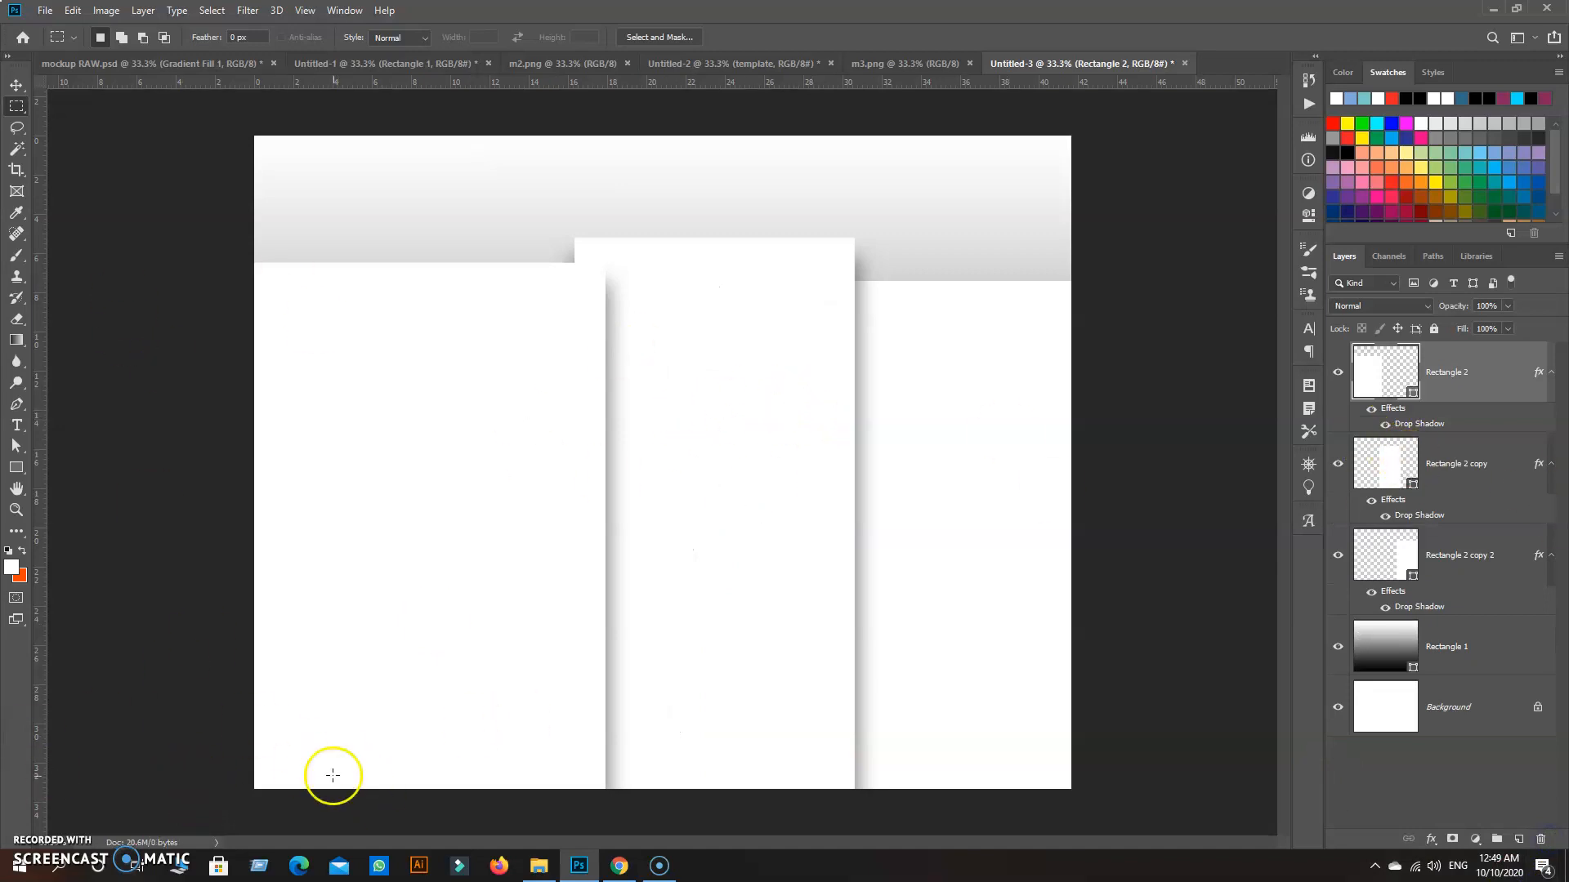
Step: Place the New newsletter1 image as an embedded object above the left rectangle's layer and clip it to that rectangle
click(44, 10)
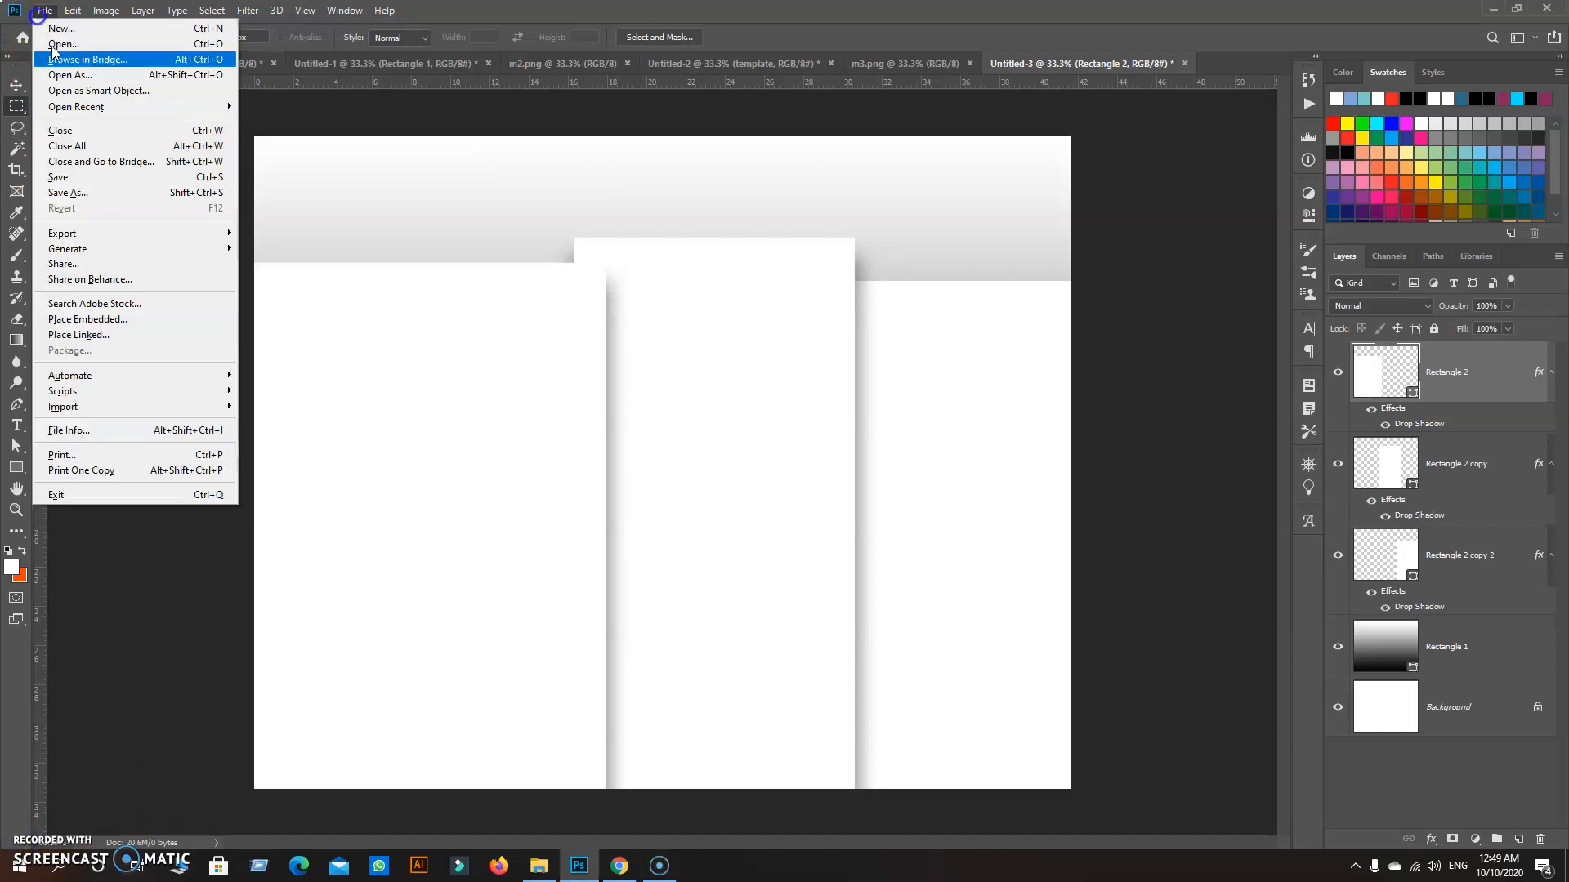
click(90, 323)
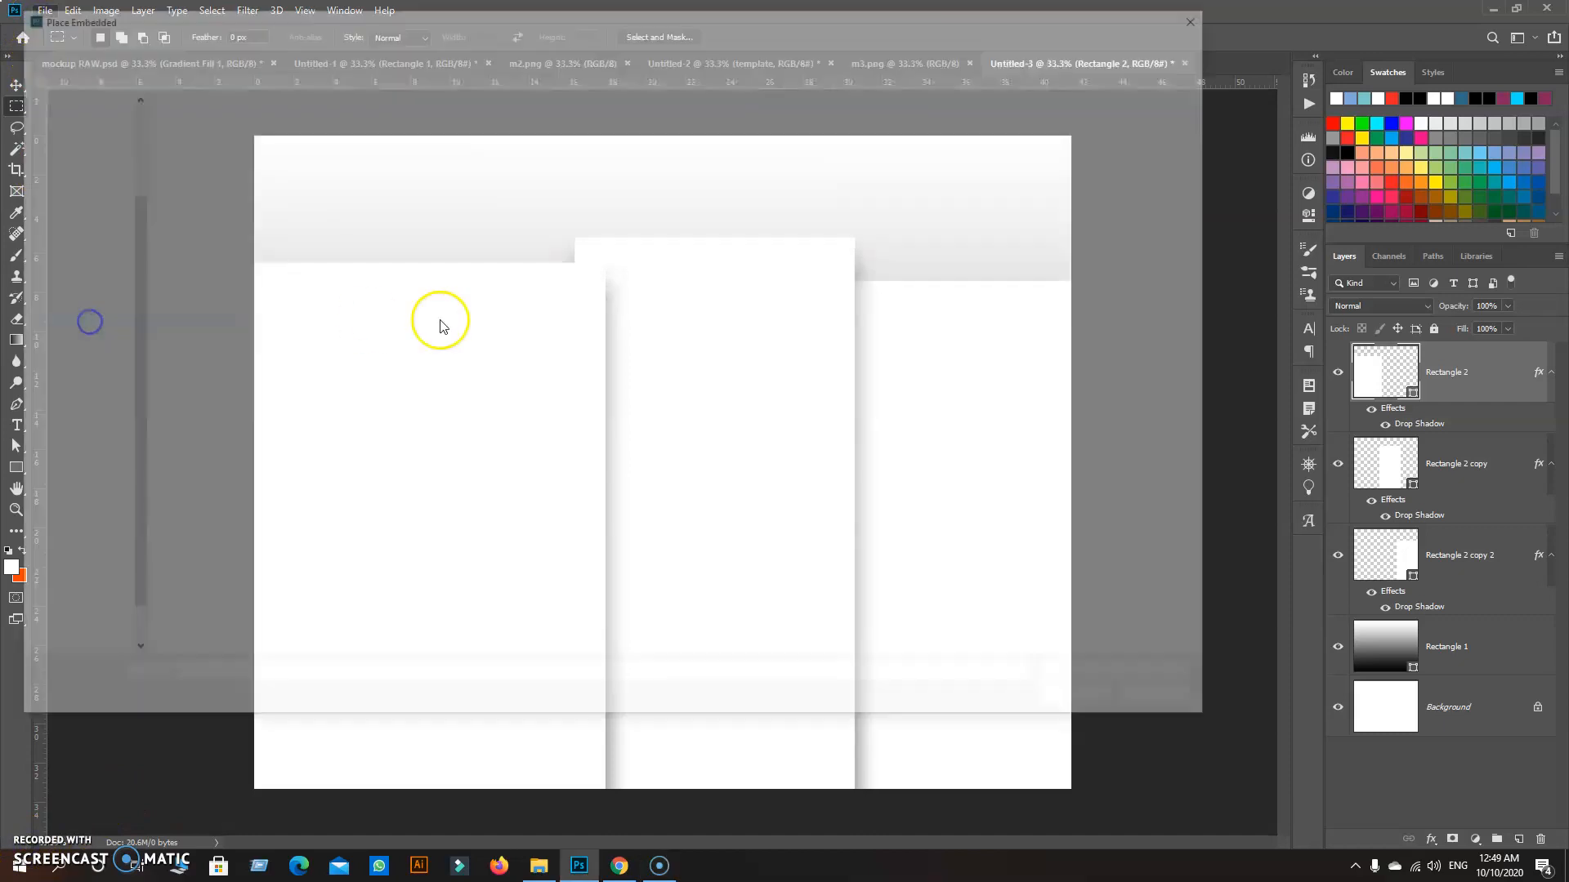
double_click(1001, 177)
drag(736, 364, 593, 539)
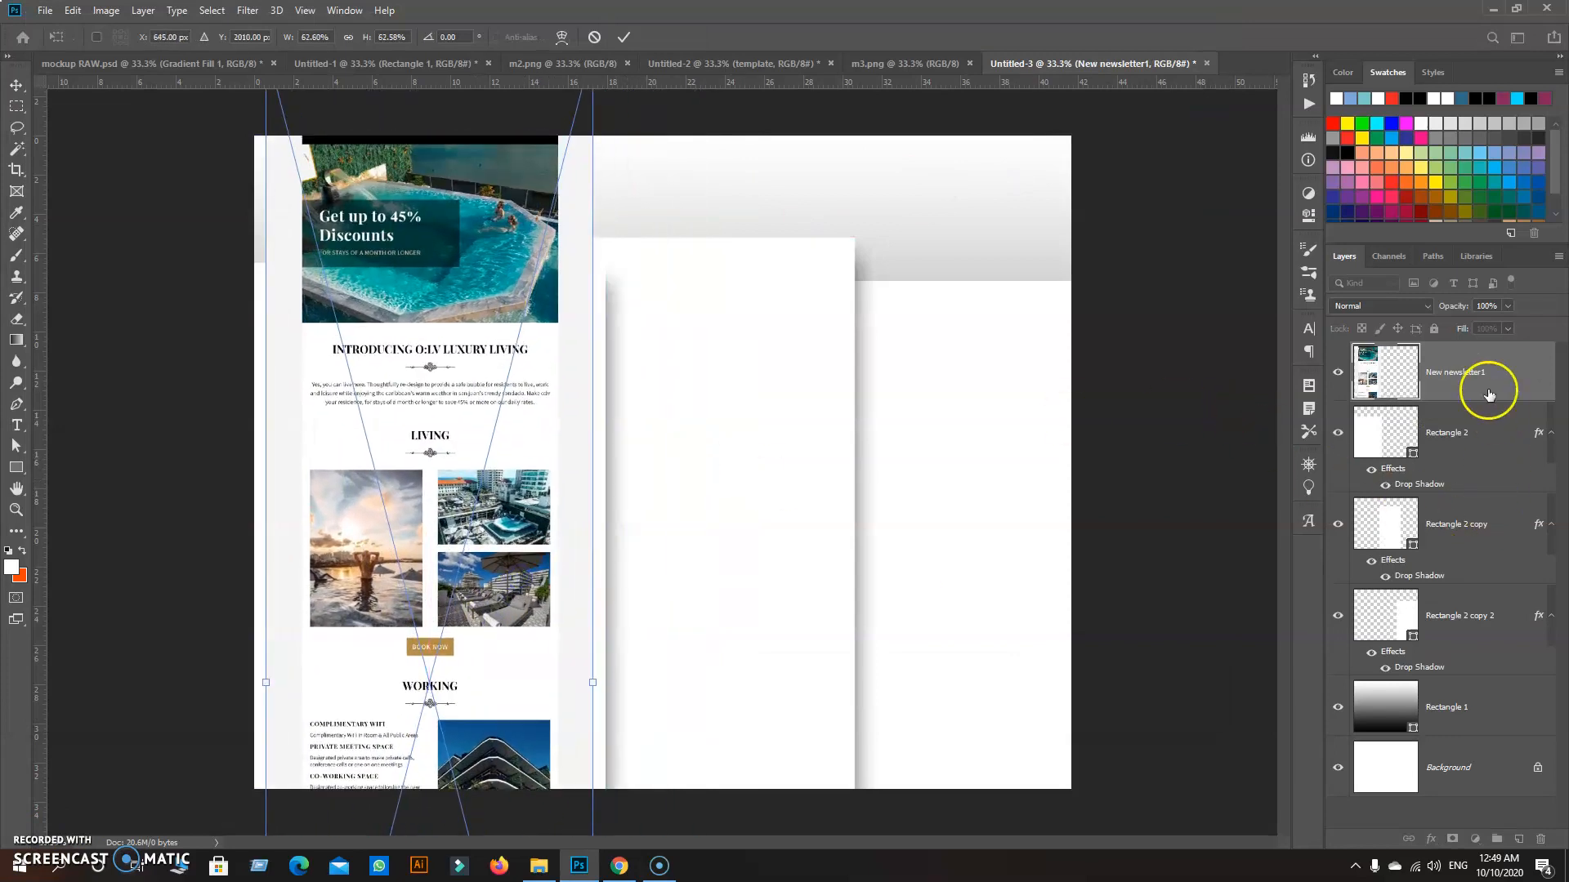
key(Return)
right_click(1464, 369)
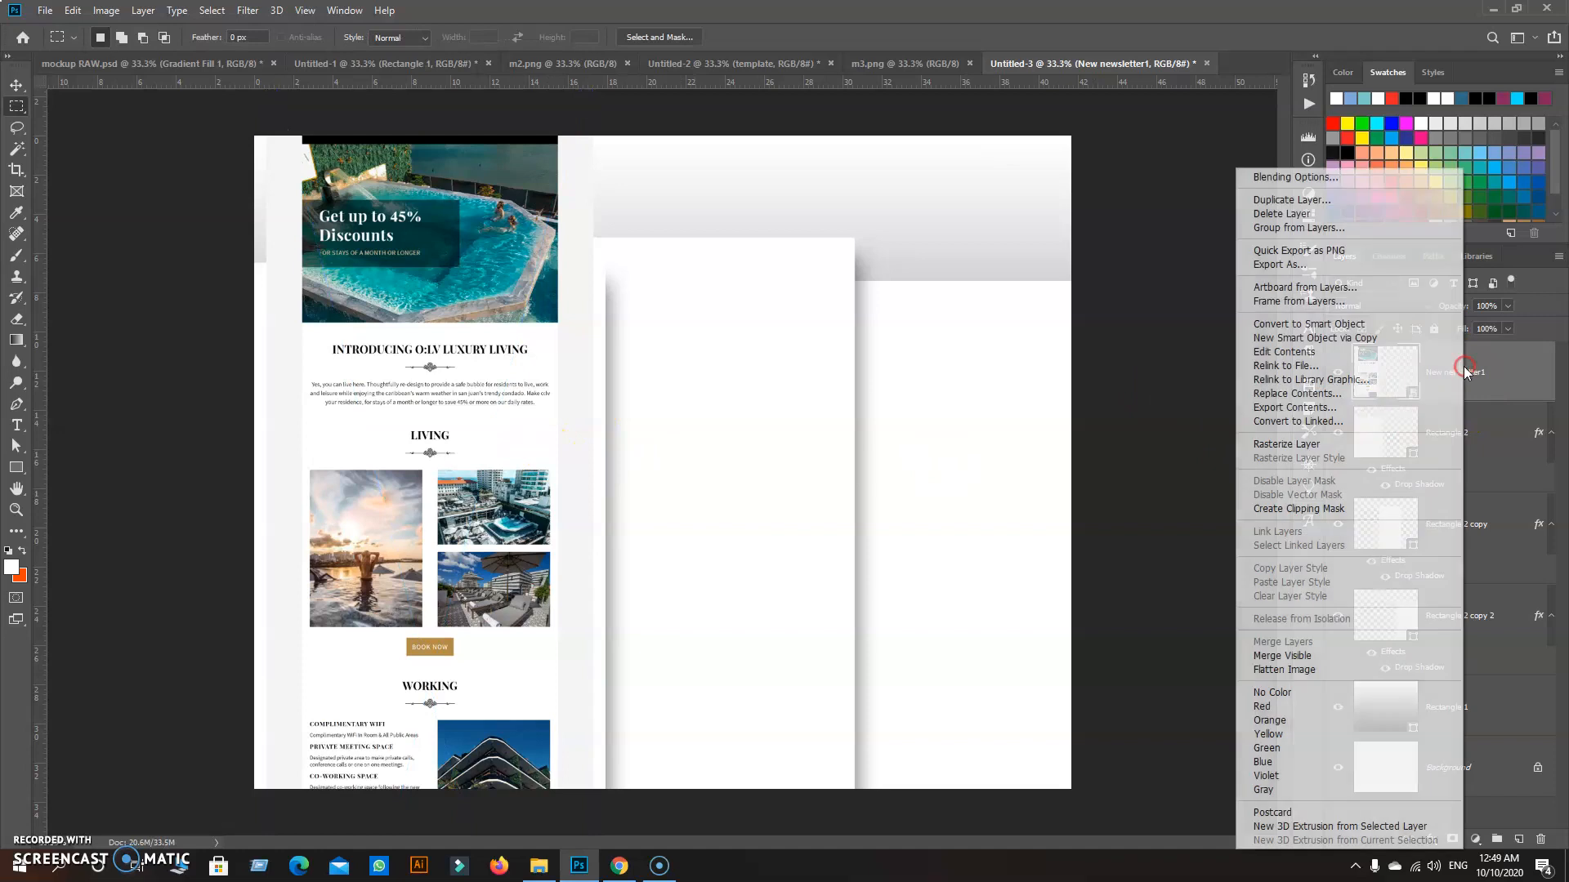
click(1280, 507)
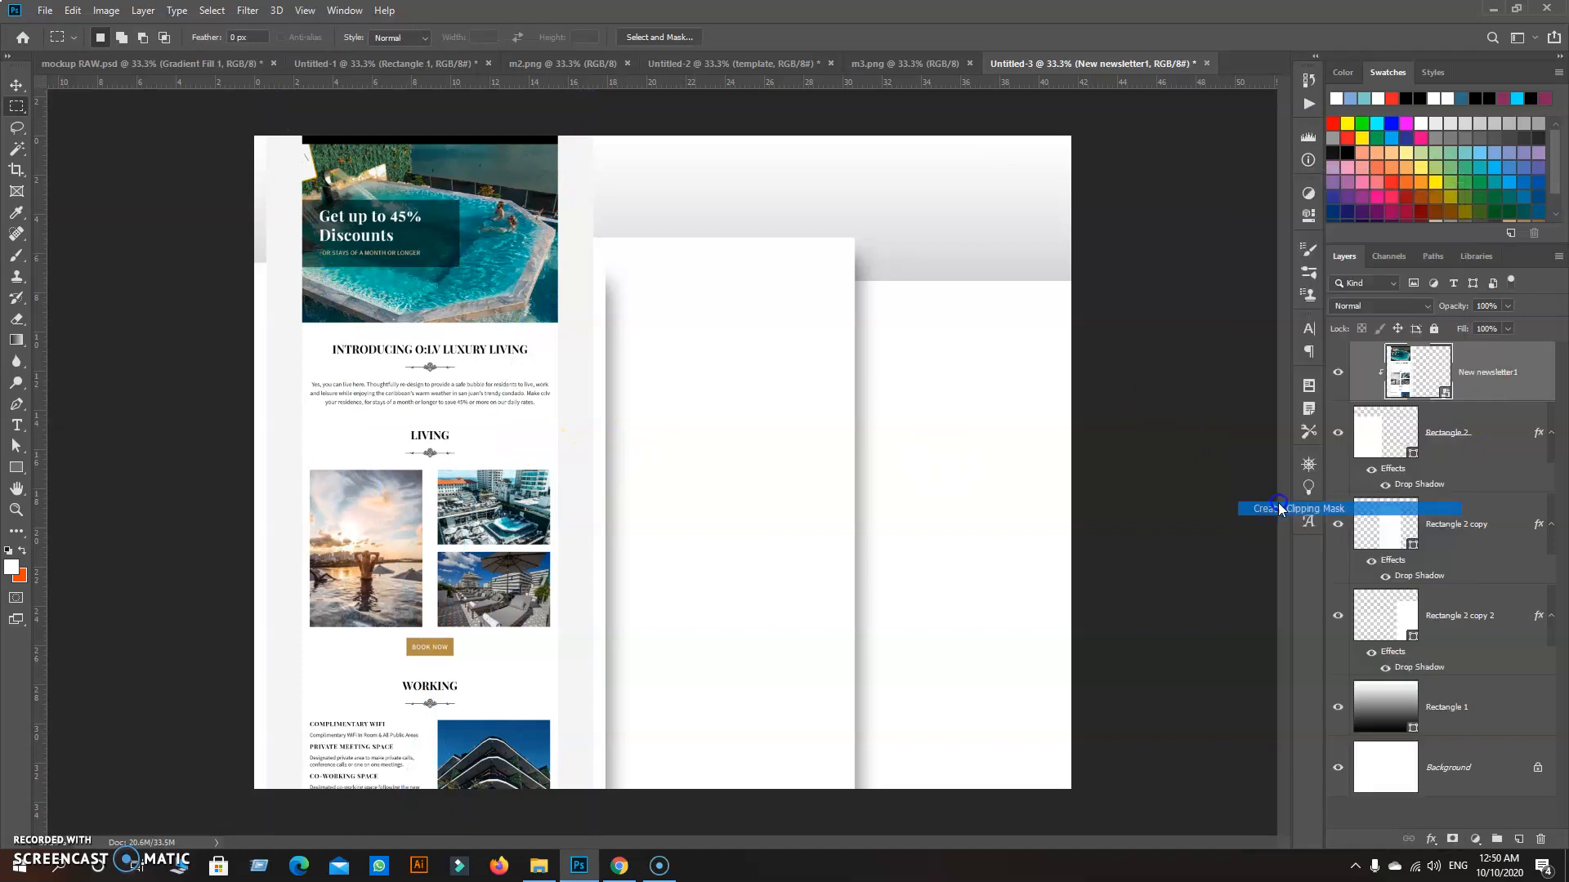
Step: Scale the clipped newsletter to about 86% and position it so its teal header bar starts at the left panel's top edge
click(15, 85)
drag(264, 532, 210, 532)
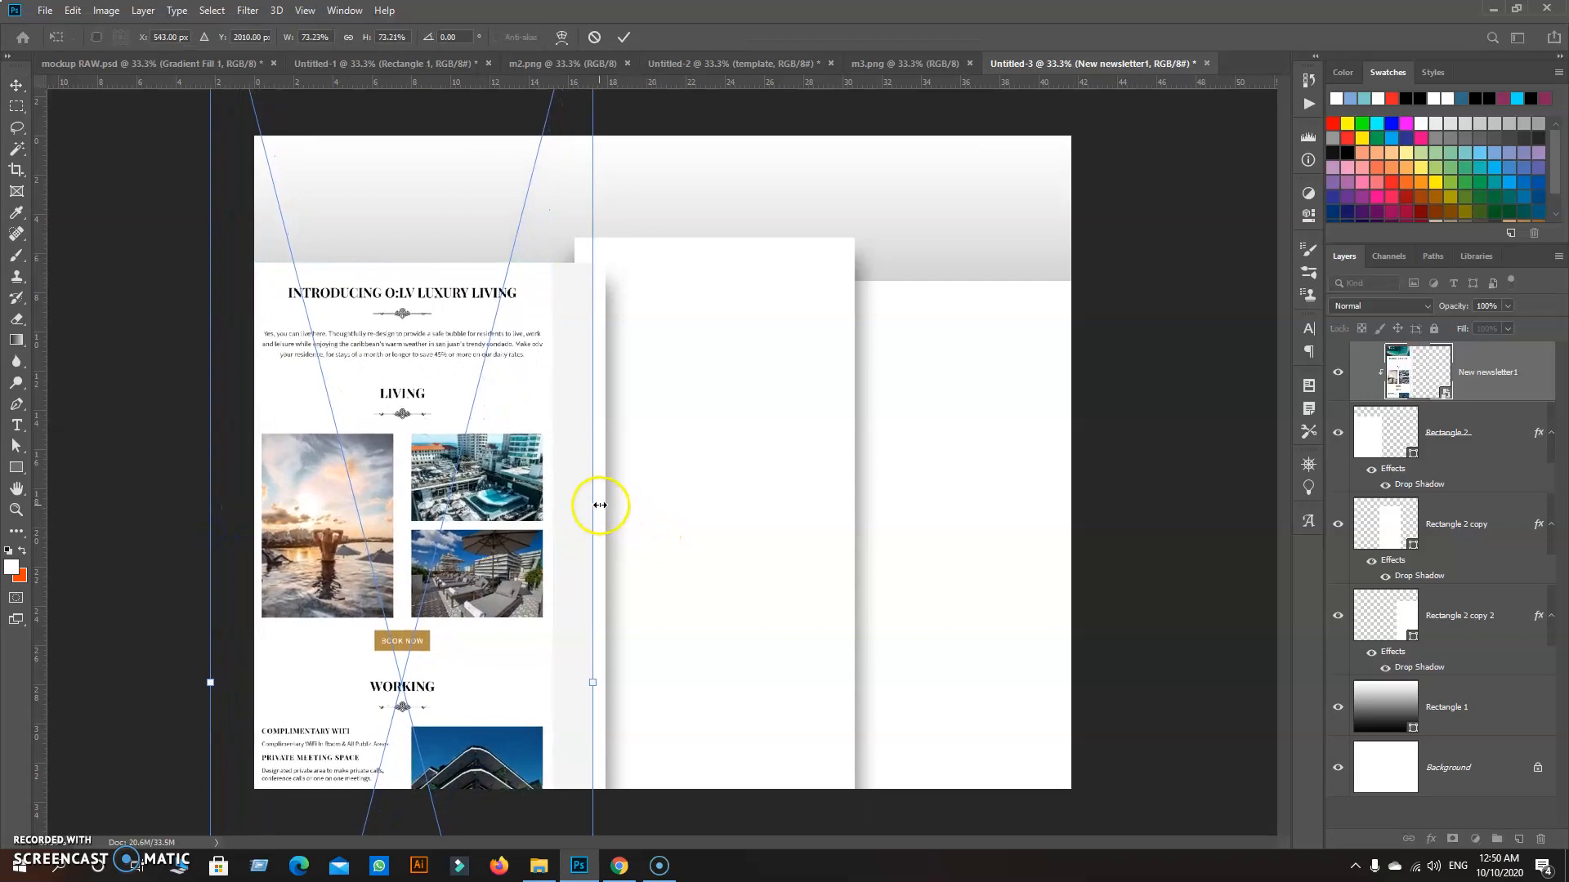
drag(595, 502, 653, 514)
drag(481, 445, 483, 713)
drag(458, 473, 464, 537)
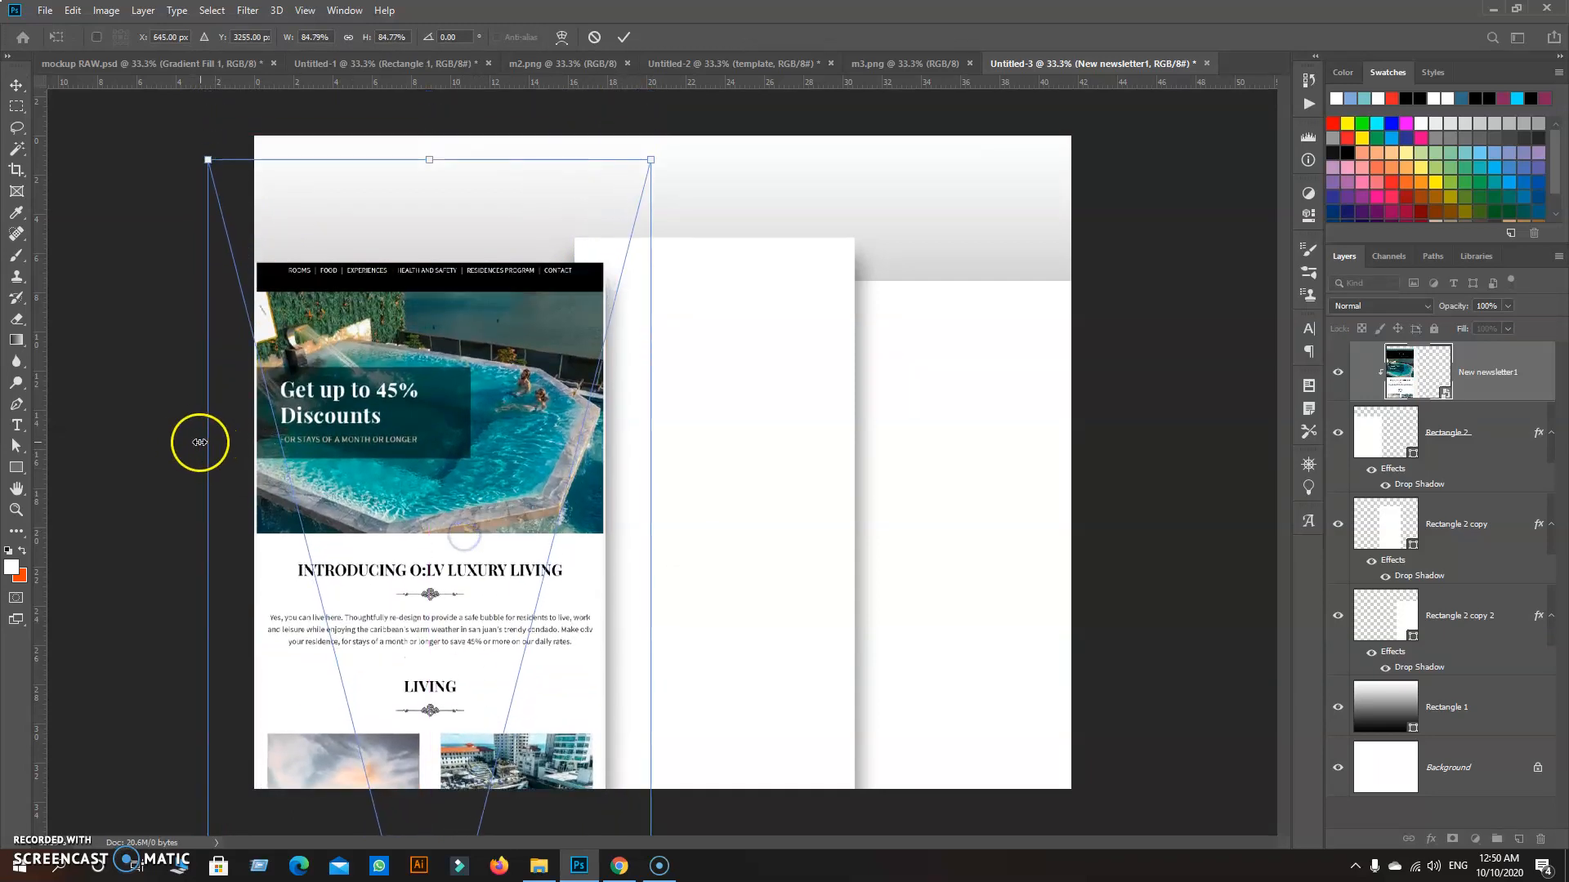
drag(201, 442, 196, 442)
drag(481, 468, 488, 588)
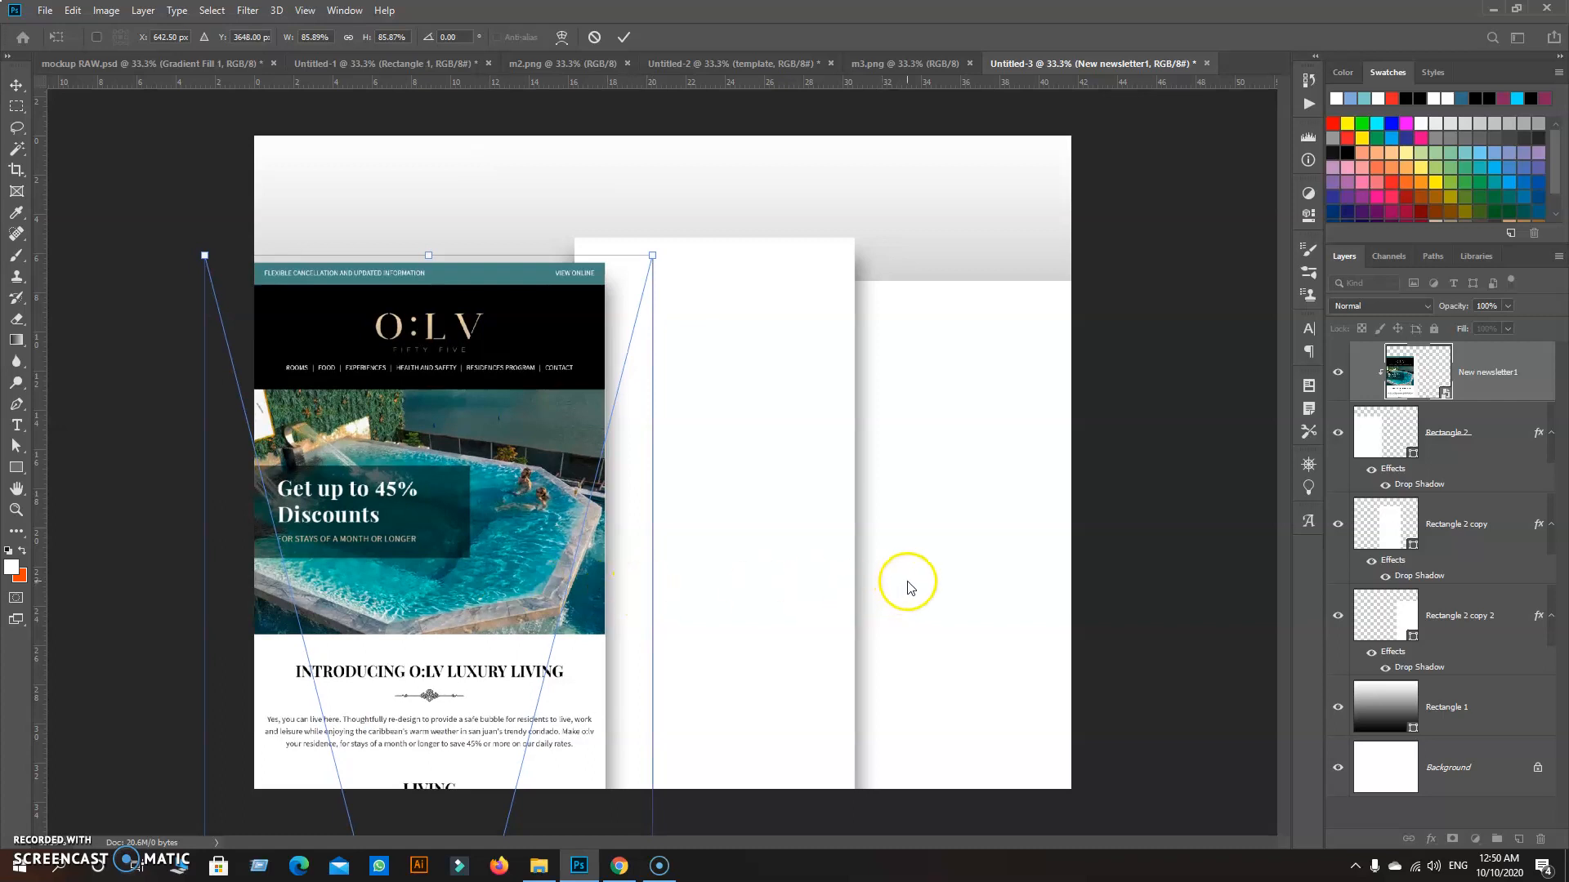
key(Return)
Step: Duplicate the newsletter directly above the middle rectangle's layer, hide the left rectangle, and clip the copy to the middle rectangle
drag(1512, 367, 1516, 837)
drag(1476, 364, 1456, 549)
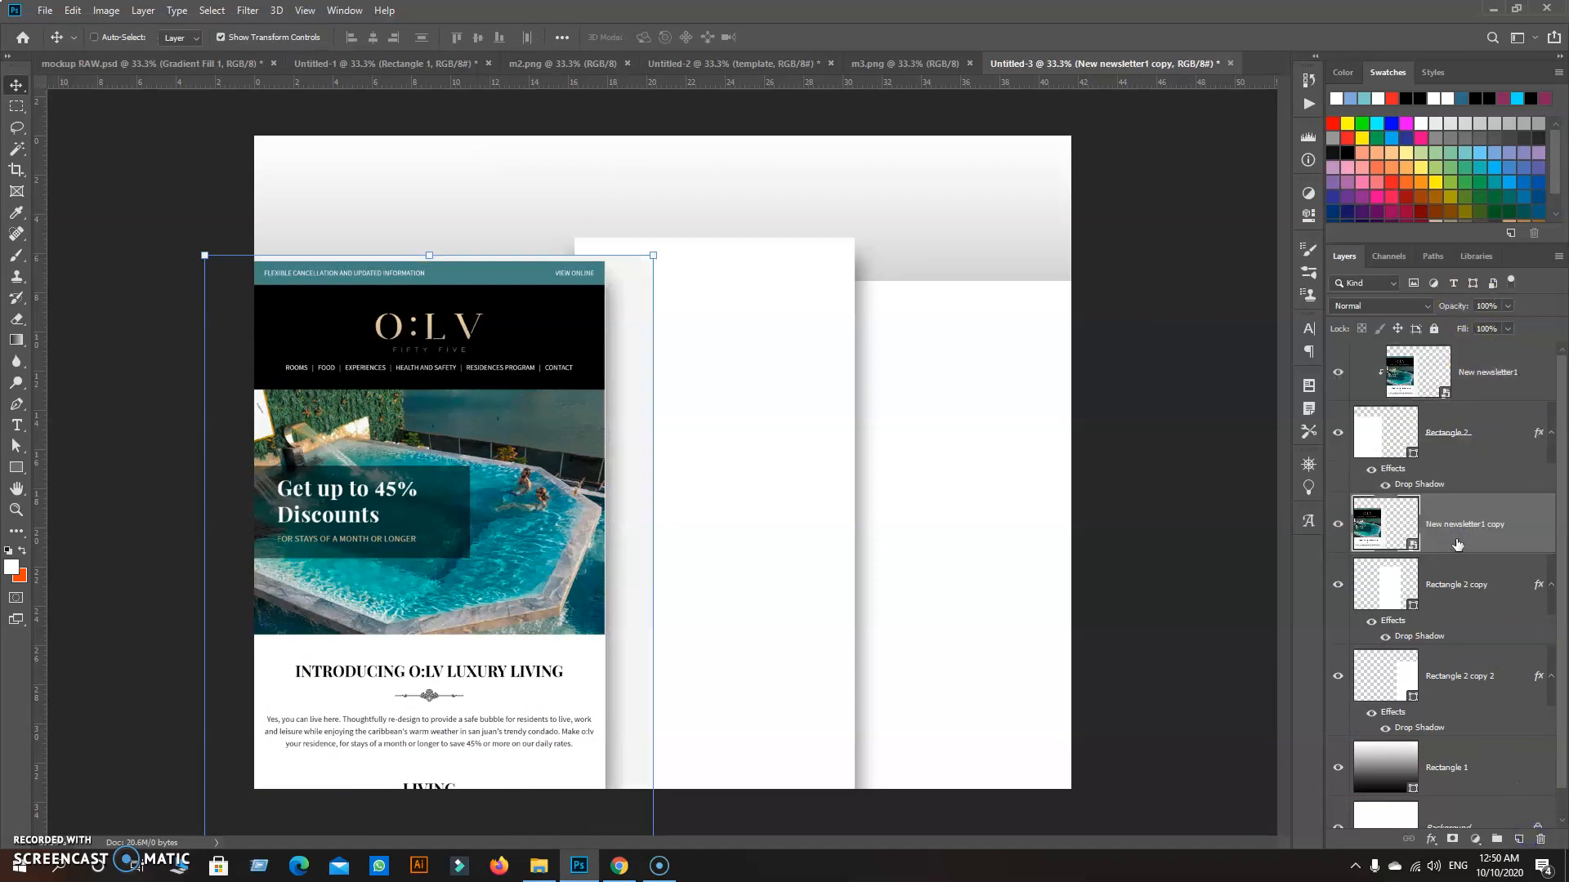
click(1338, 441)
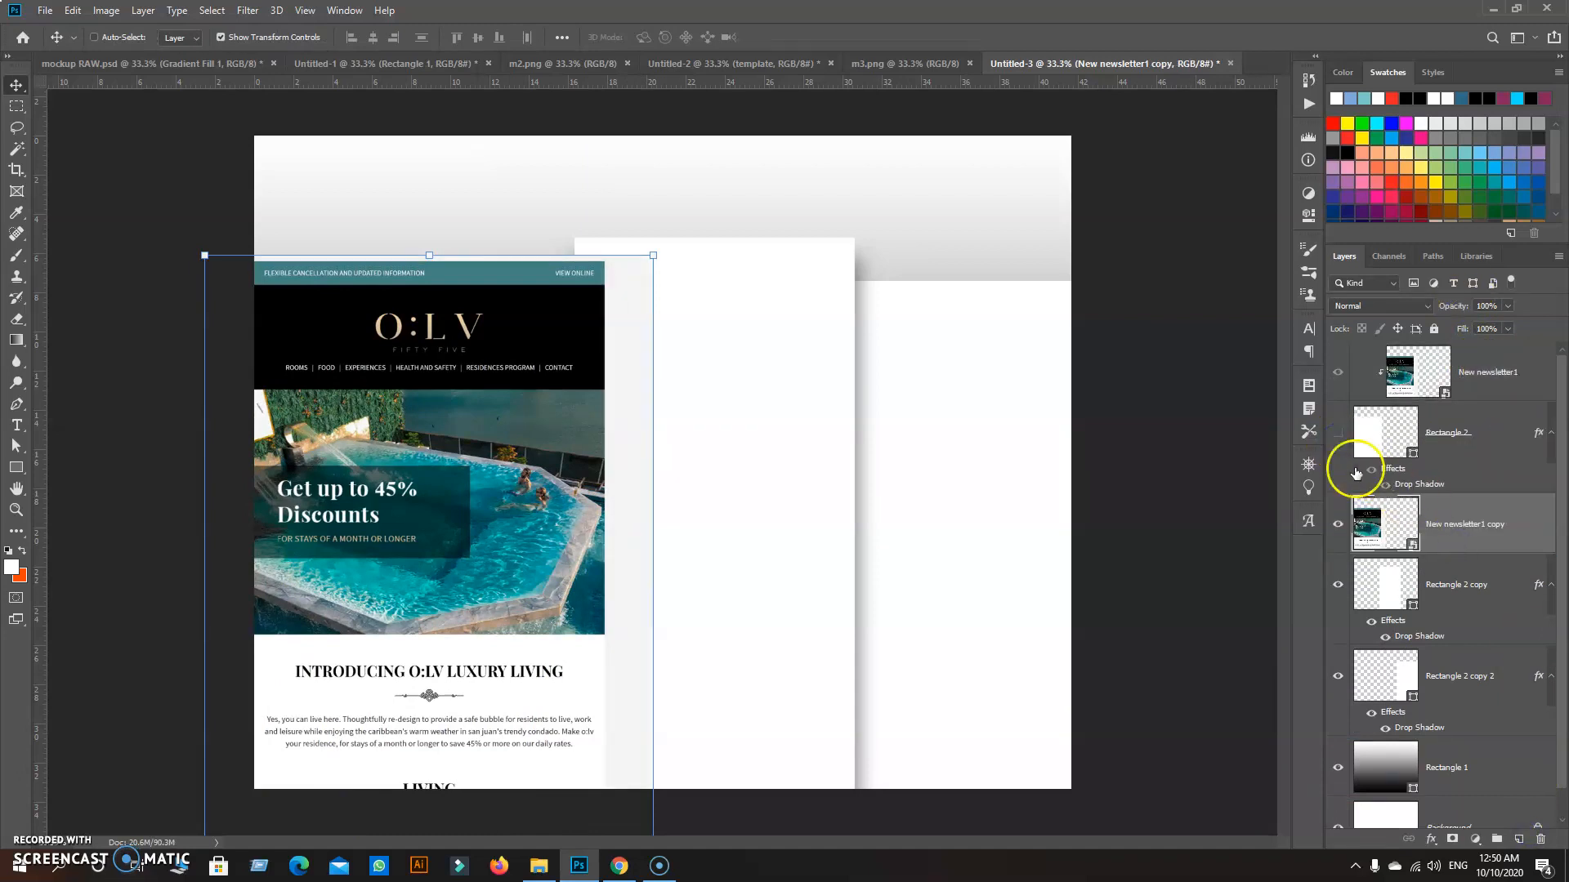
right_click(1465, 527)
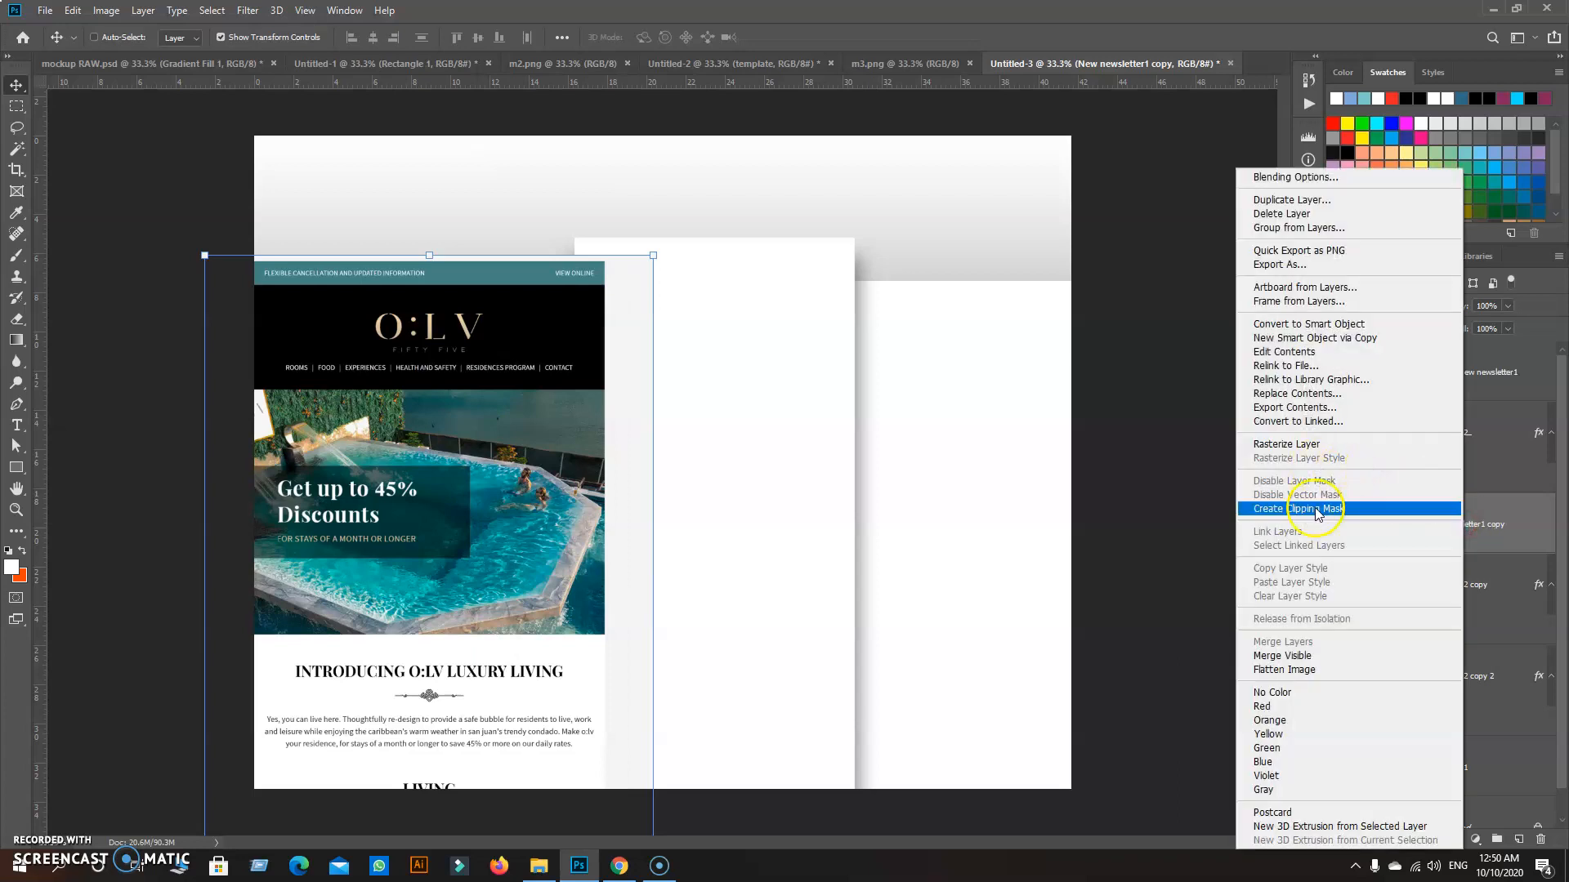
click(1372, 500)
Step: Move the newsletter copy over the middle panel, scale it to about 69%, and position its Living and Working sections within the panel
drag(482, 442, 723, 444)
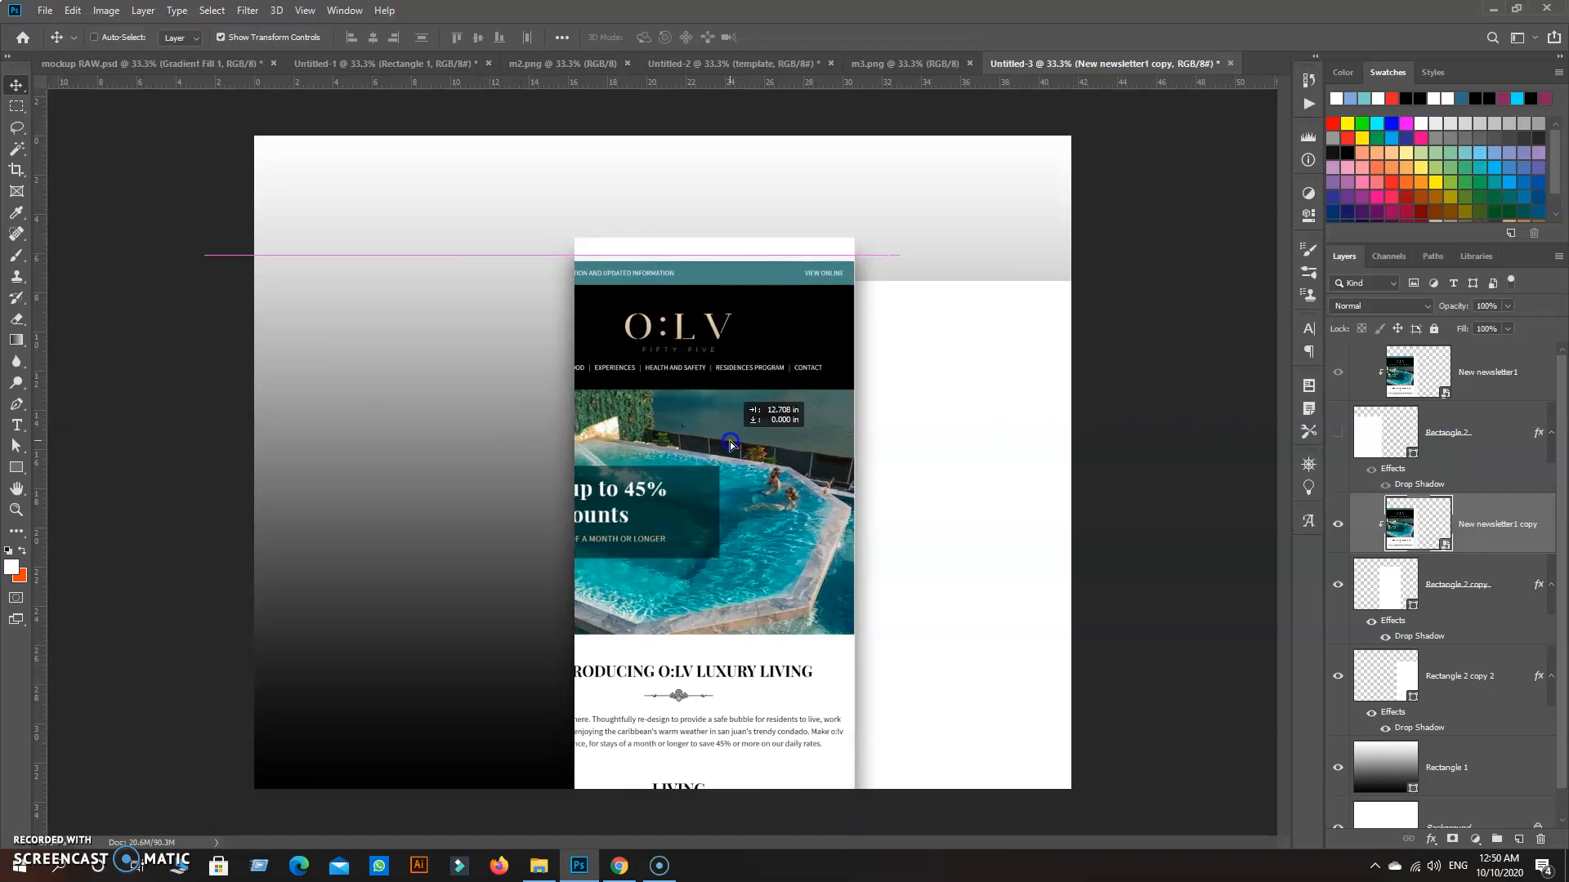
key(ctrl+t)
drag(449, 431, 527, 447)
drag(905, 490, 894, 490)
drag(742, 519, 742, 109)
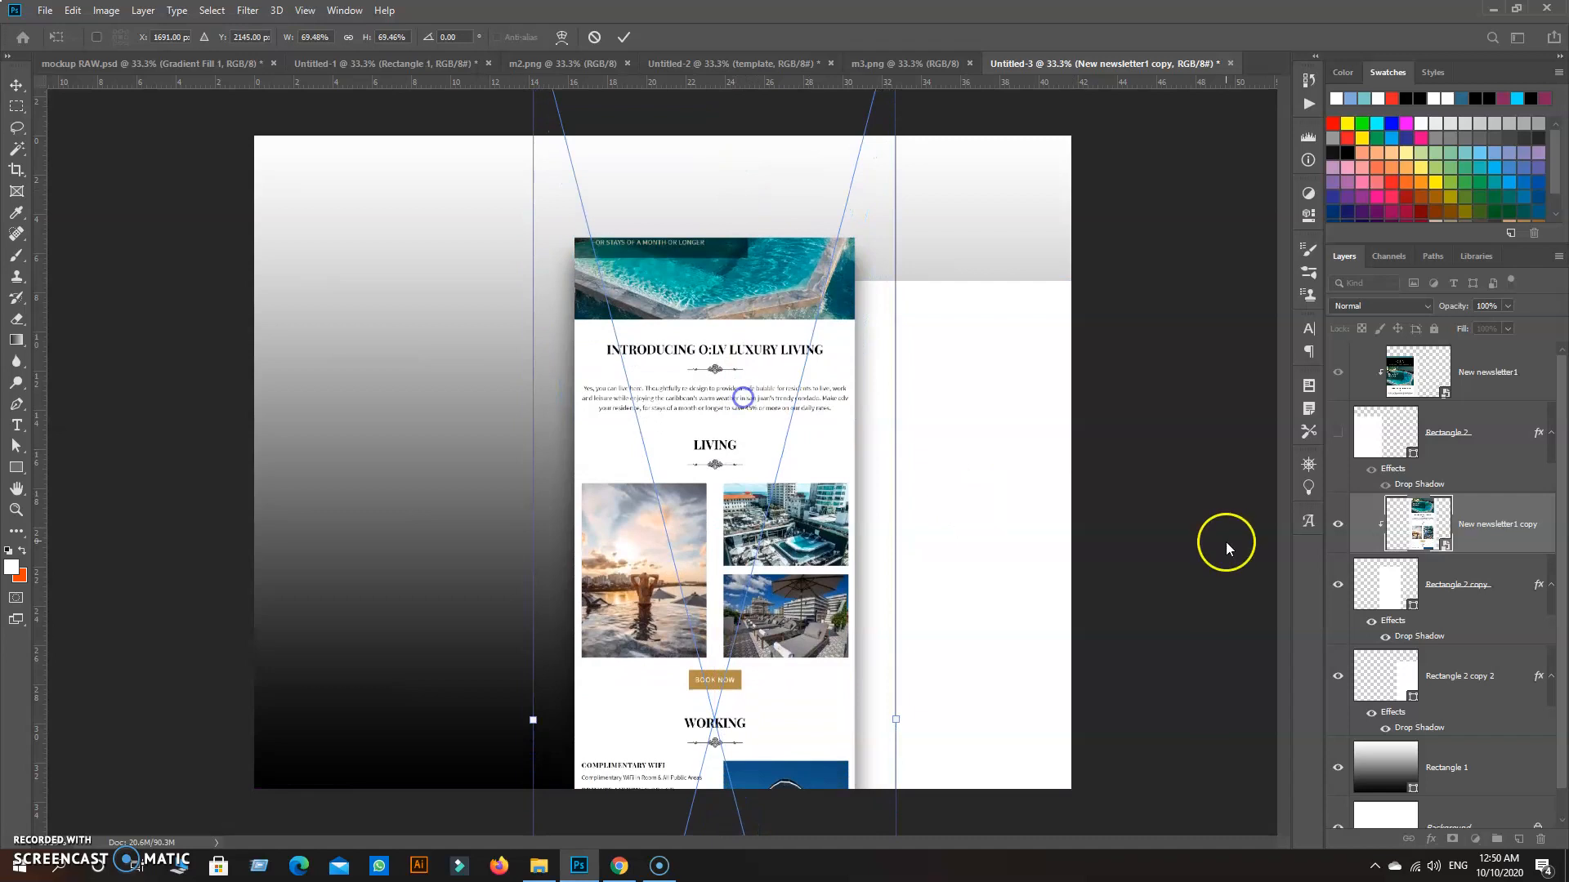
drag(715, 507, 717, 387)
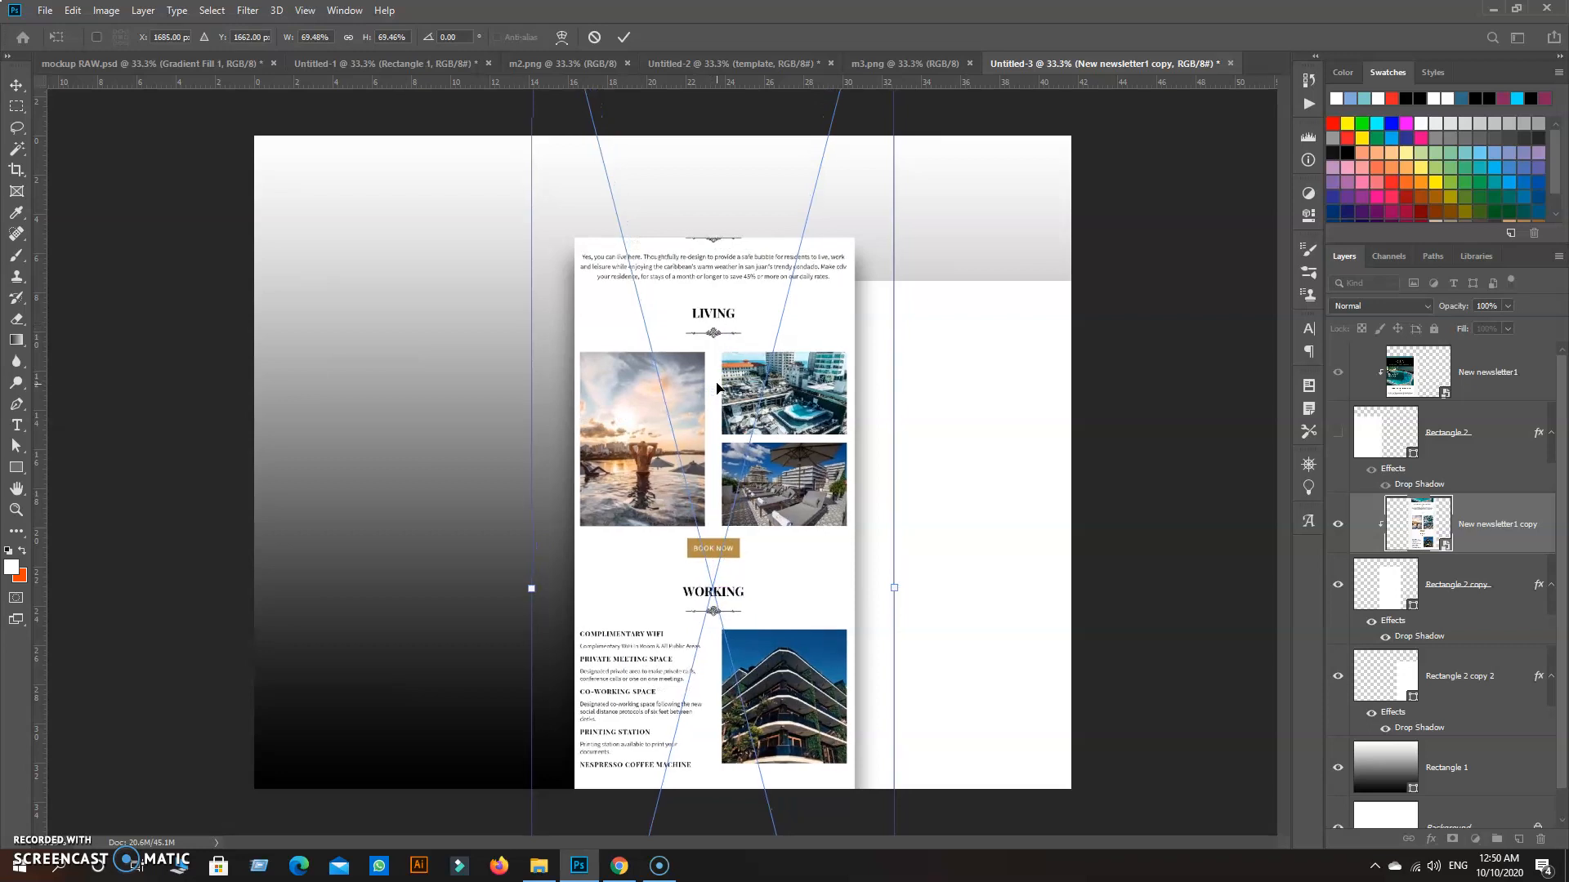
key(Right)
key(Return)
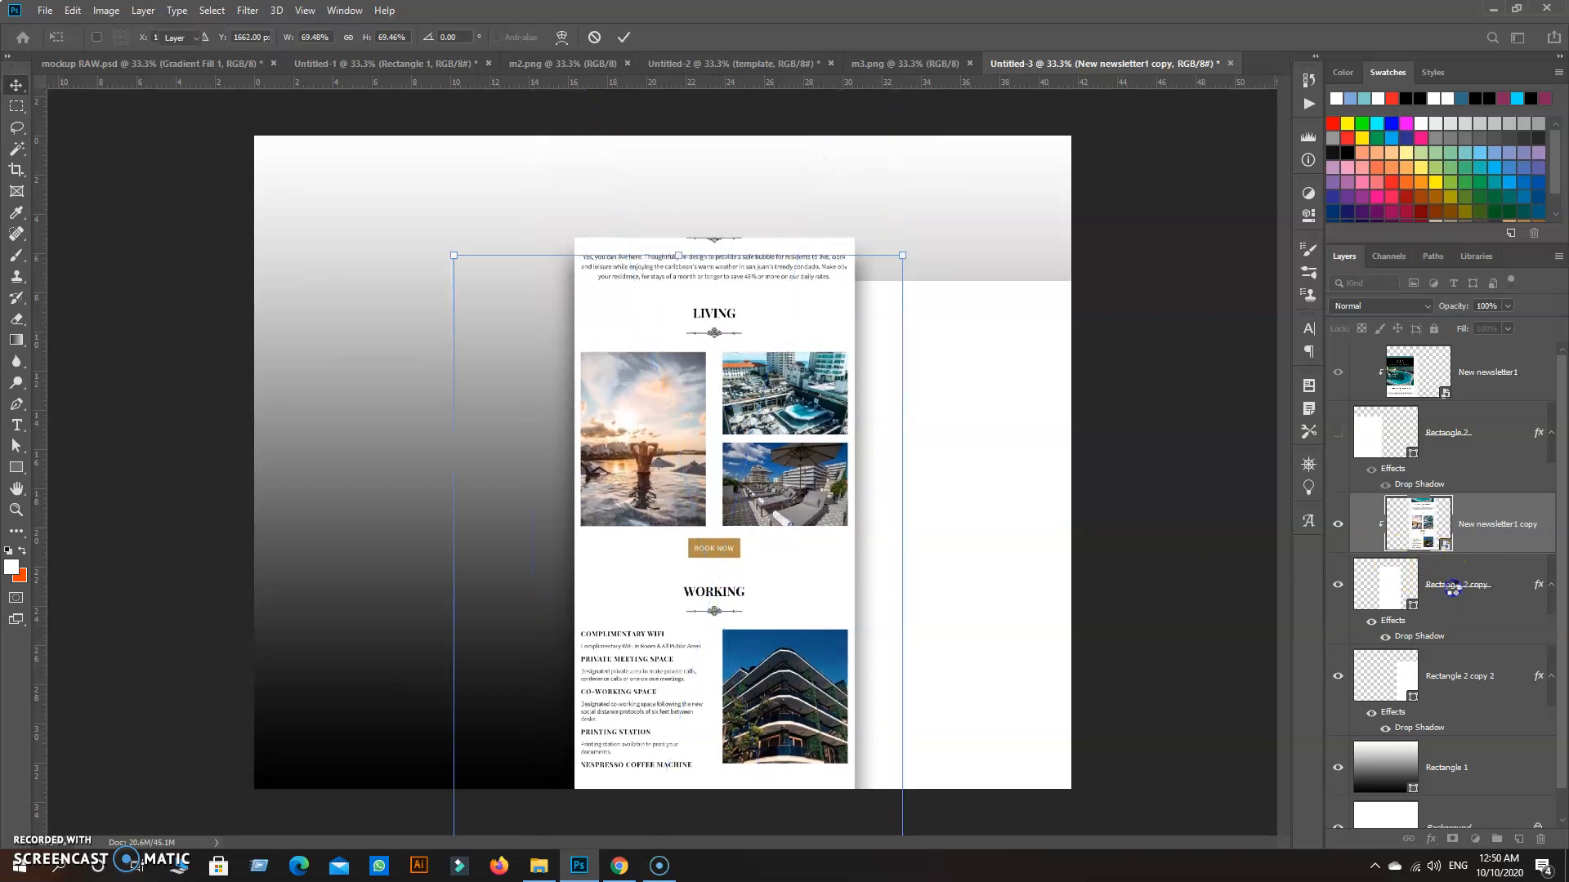
Step: Lower the middle rectangle's top edge to just above the Living heading, reducing its height to about 91%
click(1439, 572)
key(ctrl+t)
drag(712, 235, 713, 289)
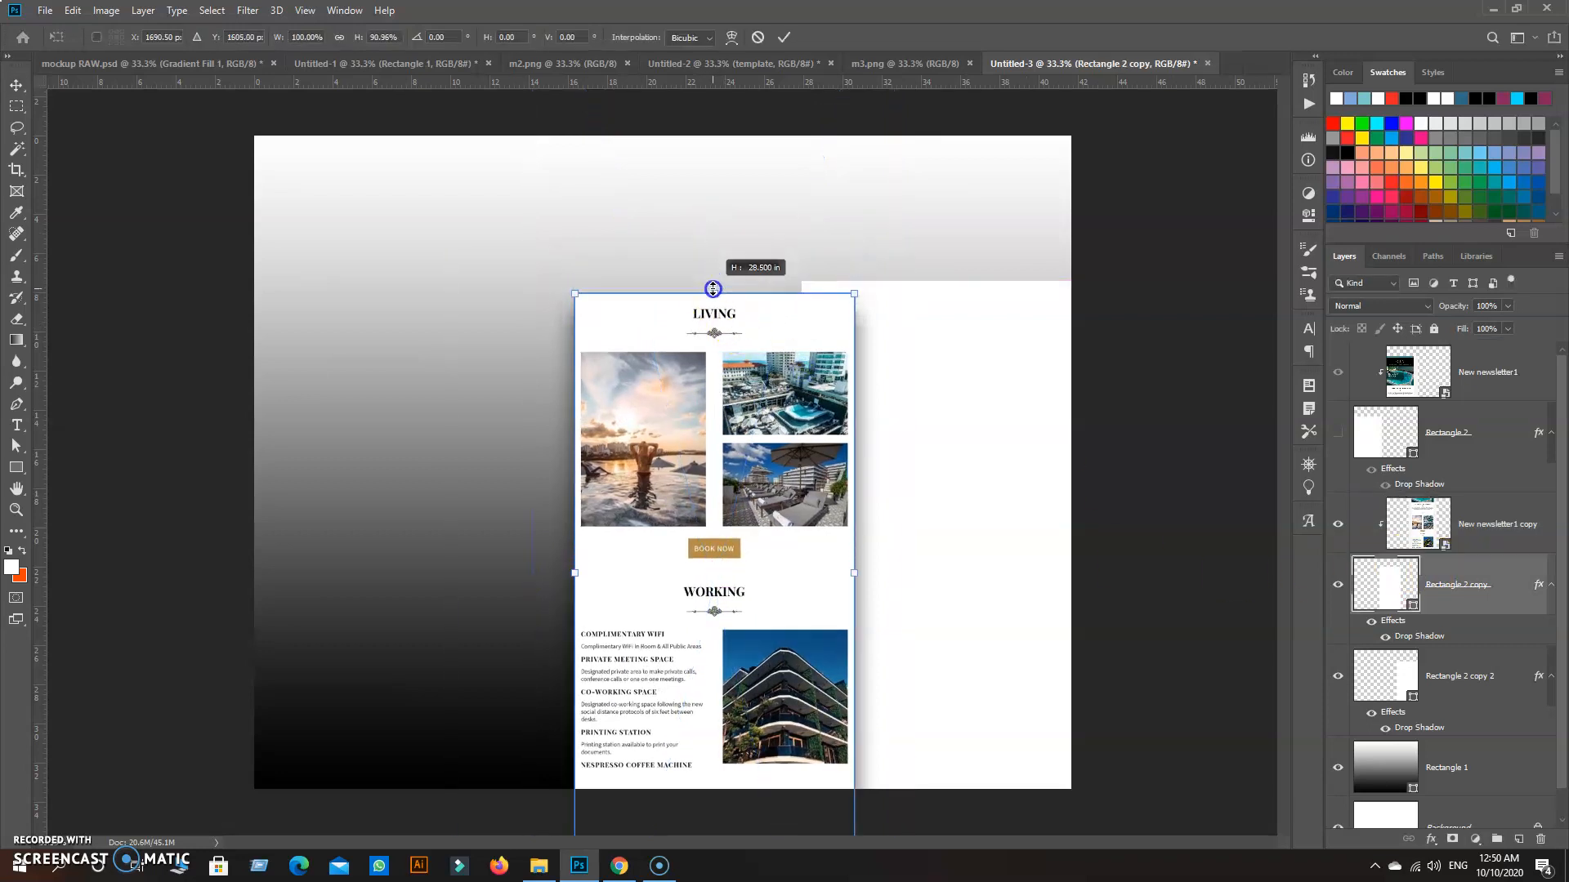
Step: Duplicate the middle newsletter directly above the right rectangle's layer, clip it to that rectangle, and hide the middle rectangle
drag(1470, 527, 1521, 839)
drag(1487, 505, 1473, 679)
right_click(1467, 659)
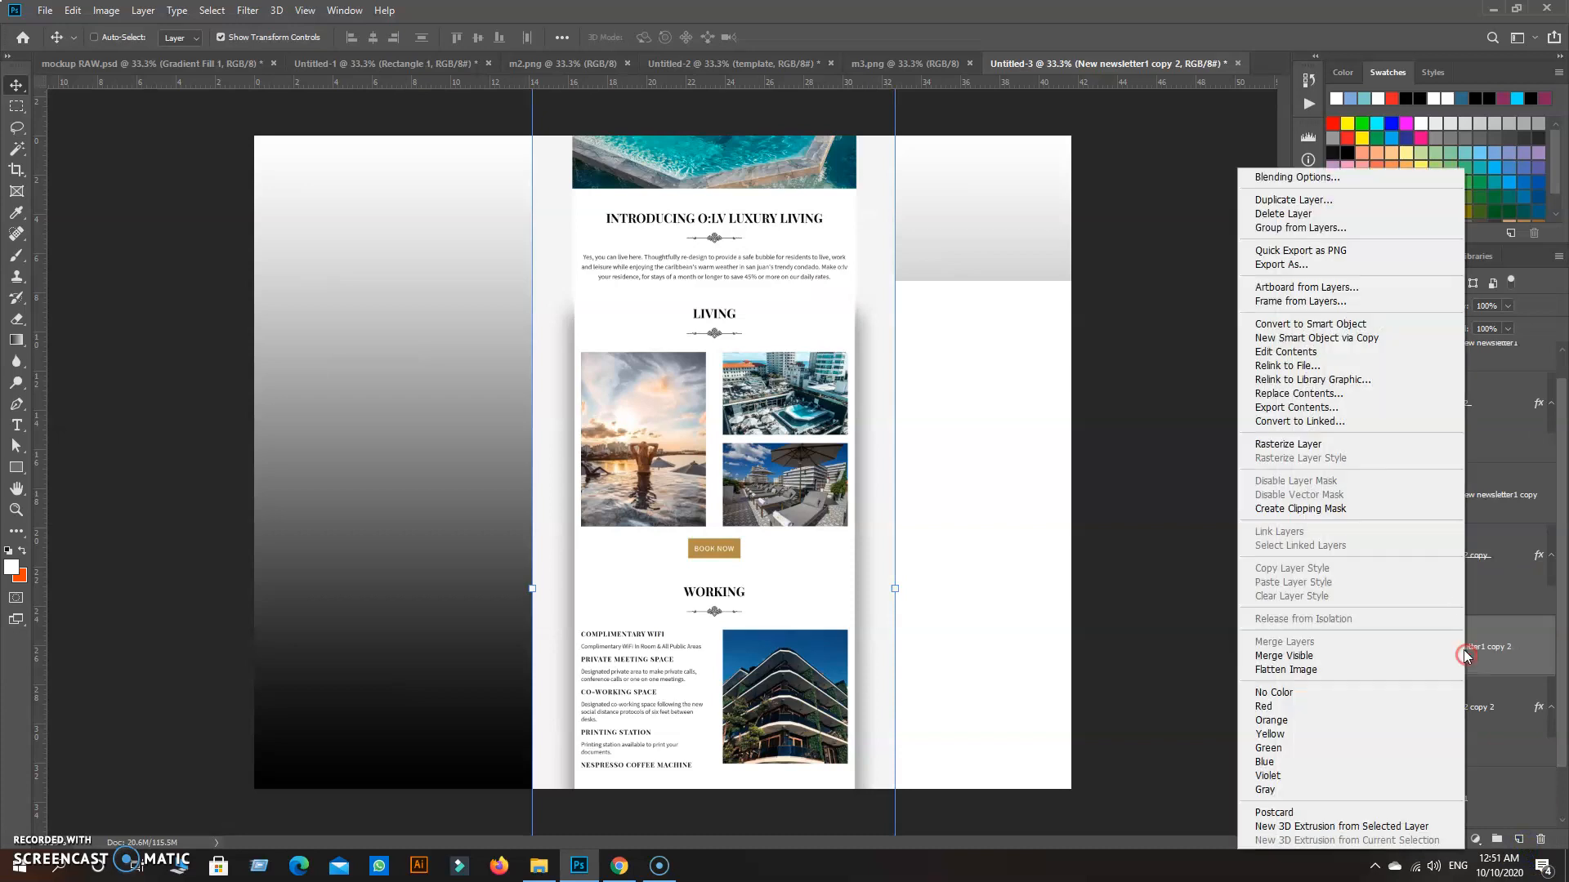
click(1304, 508)
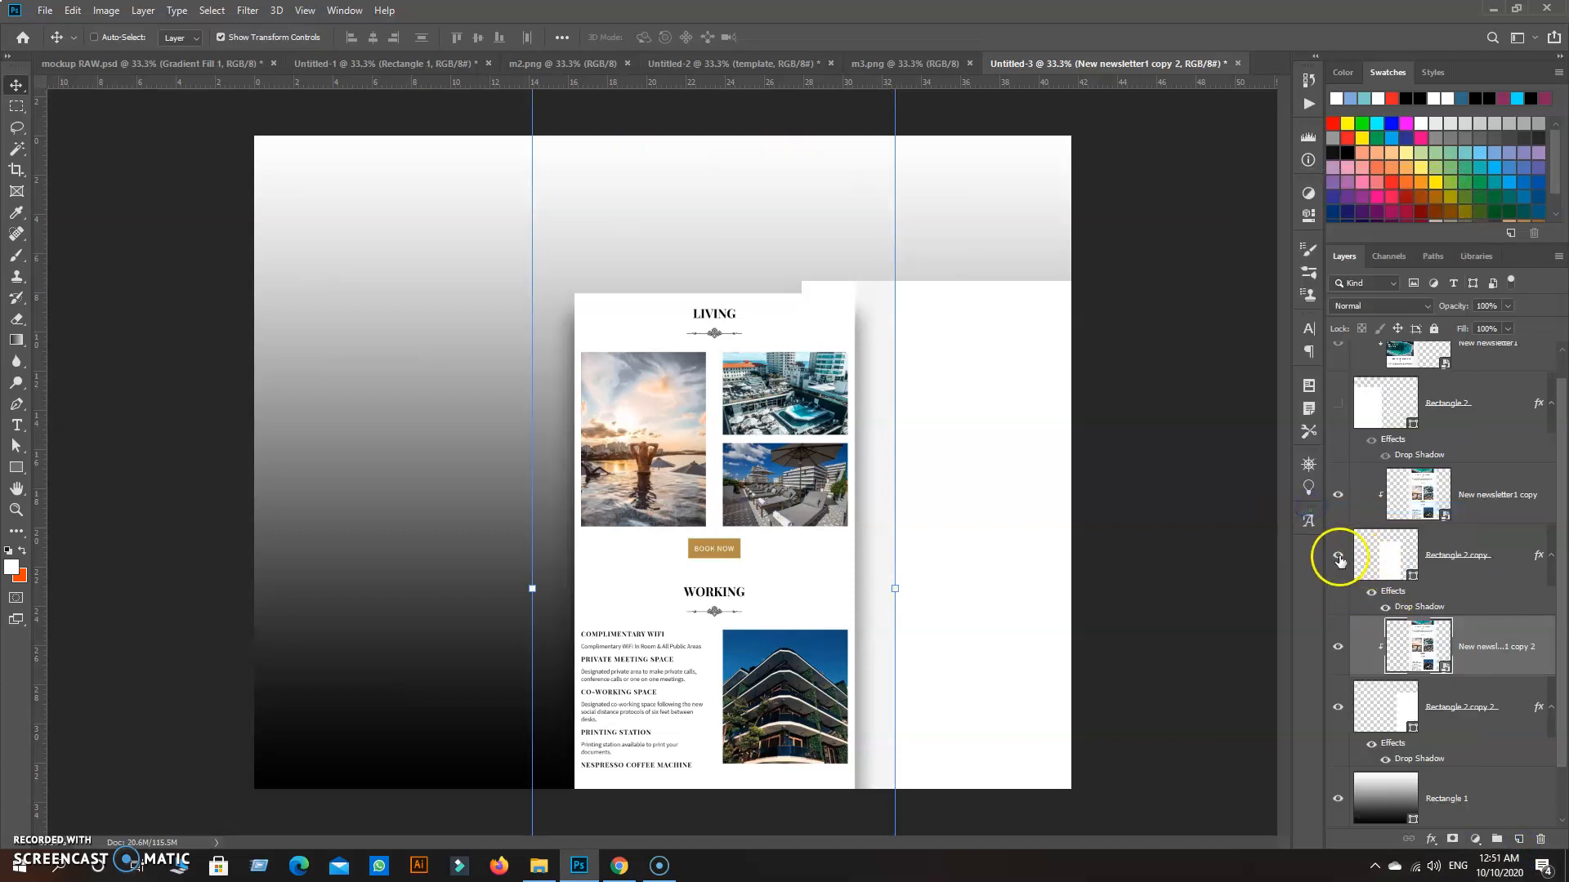
click(1337, 559)
Step: Move the second newsletter copy over the right panel, scale it to about 66%, and align its footer with the canvas bottom
drag(851, 542, 1067, 524)
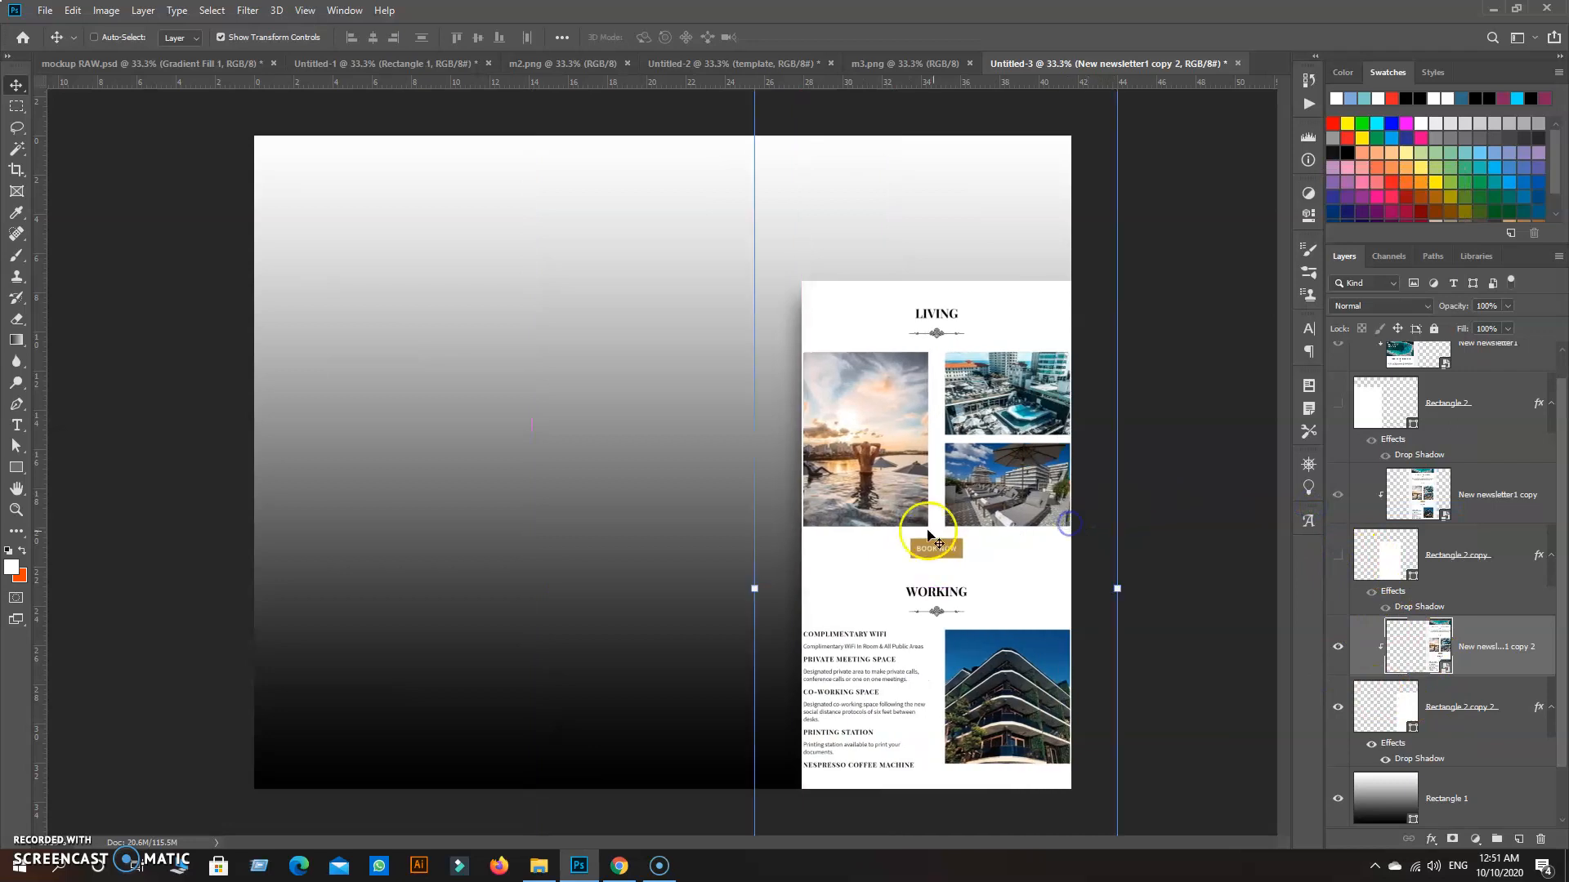
drag(751, 527, 763, 527)
drag(1120, 543, 1108, 542)
drag(978, 652, 963, 425)
key(Down)
key(Down)
key(Down)
key(Down)
key(Down)
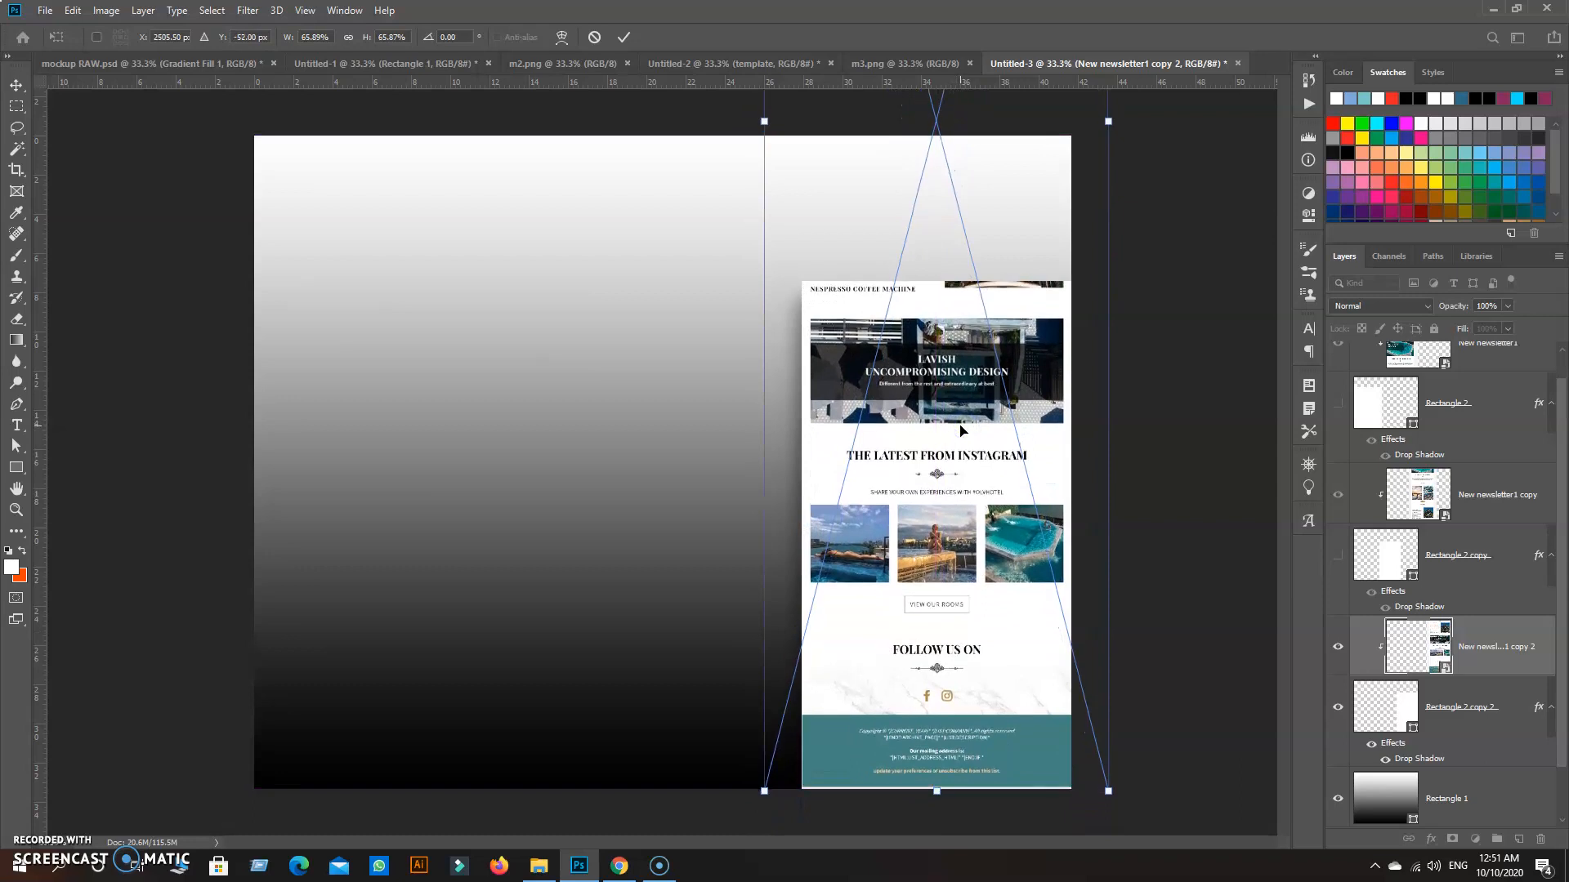
Step: Nudge the right panel's newsletter left and right to compare its horizontal alignment with the panel edges
key(Left)
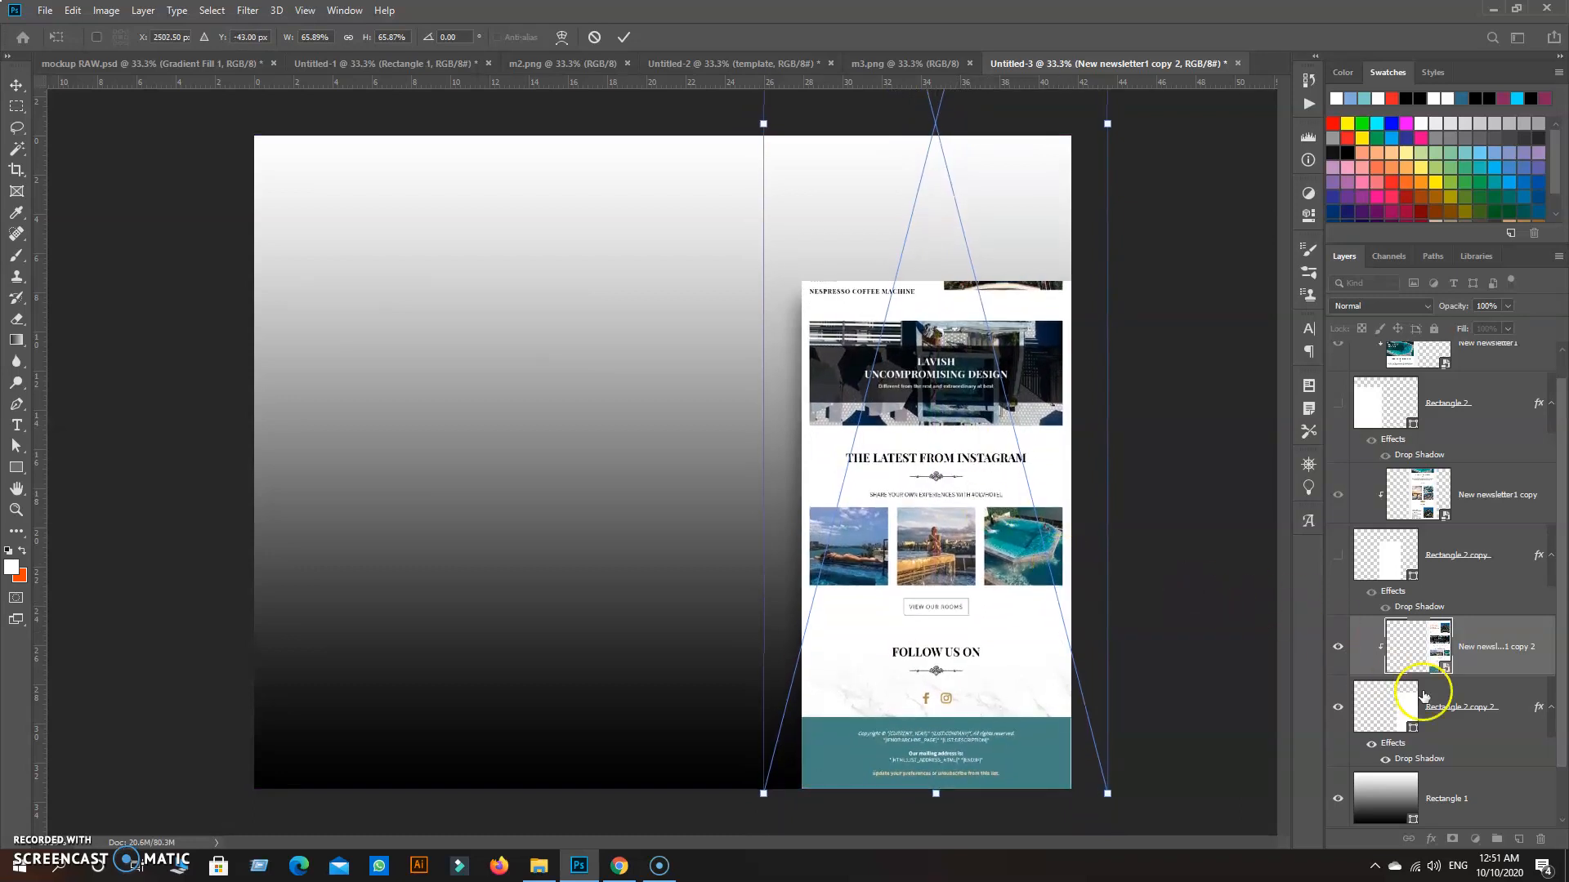
key(Right)
key(Right)
key(Right)
click(1223, 678)
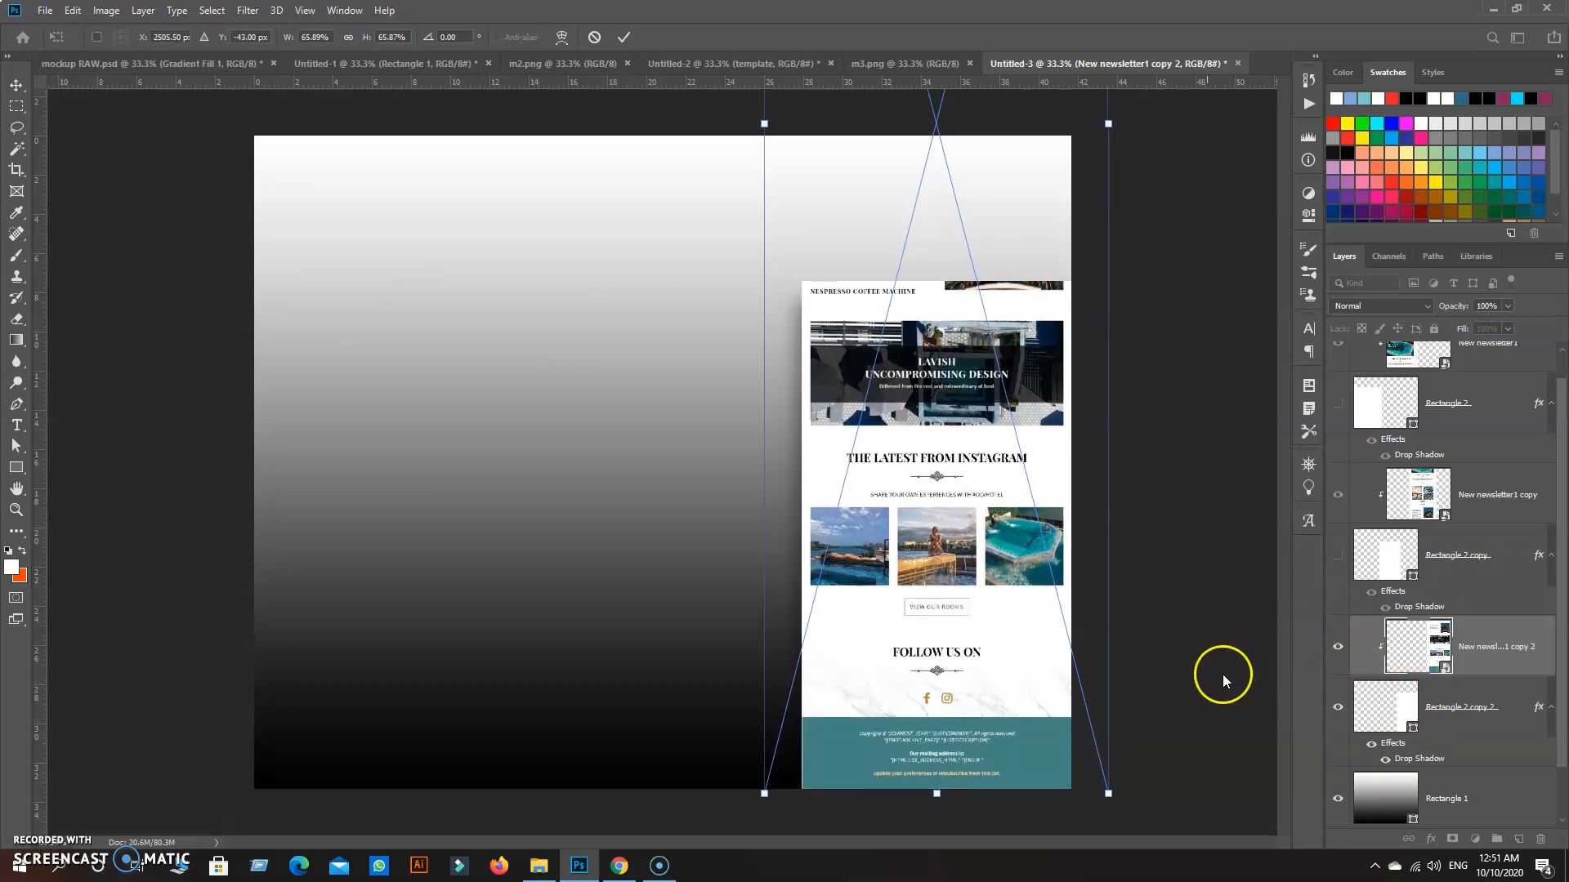
key(Left)
key(Left)
key(Left)
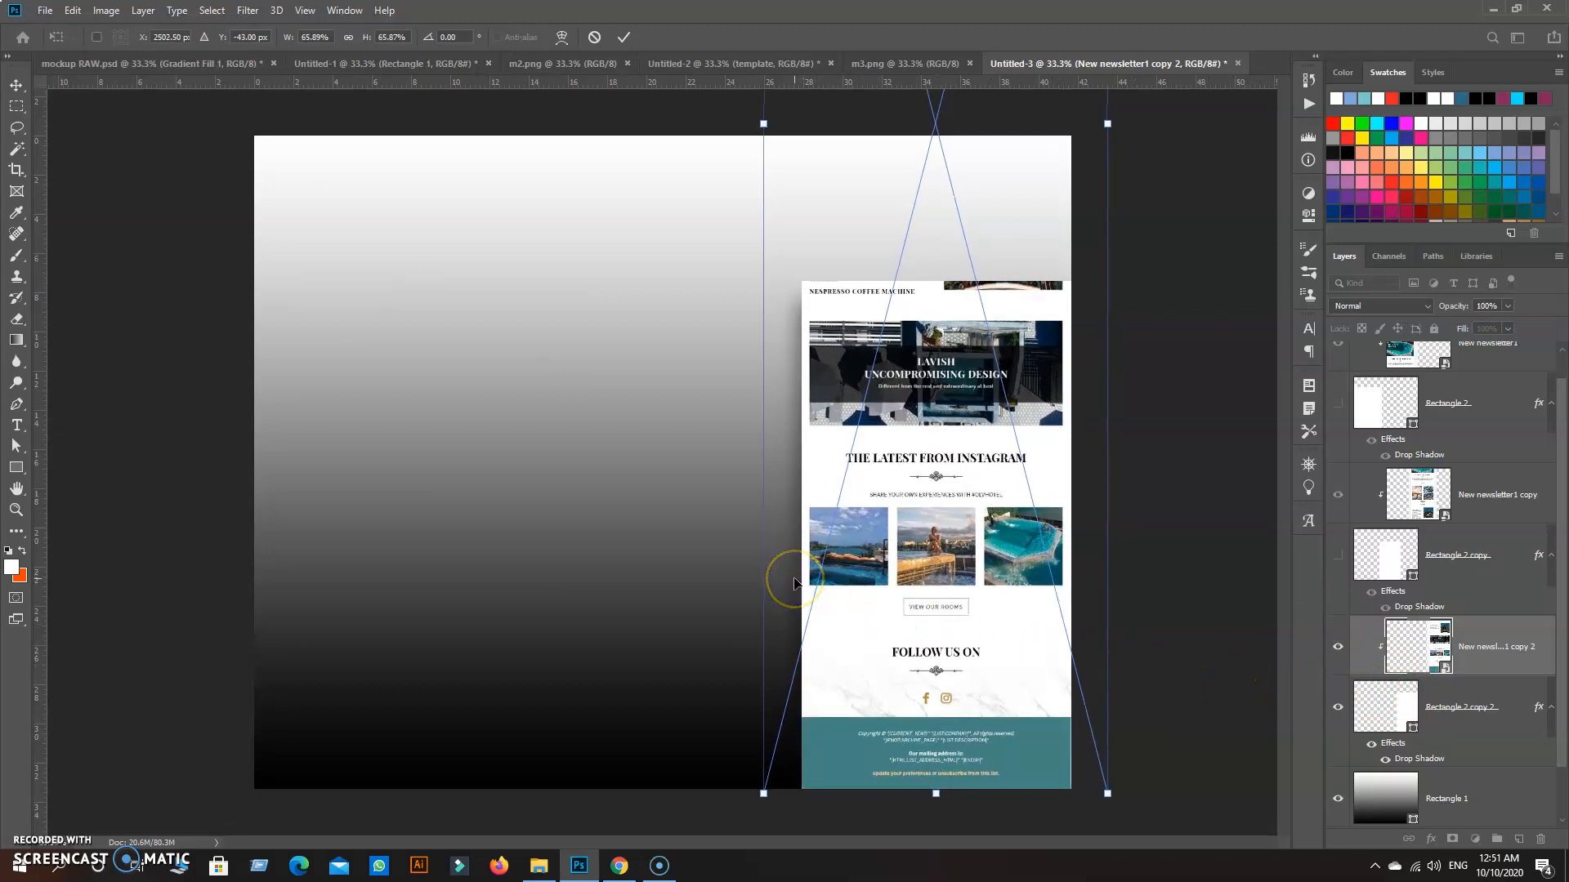
key(Right)
key(Right)
key(Right)
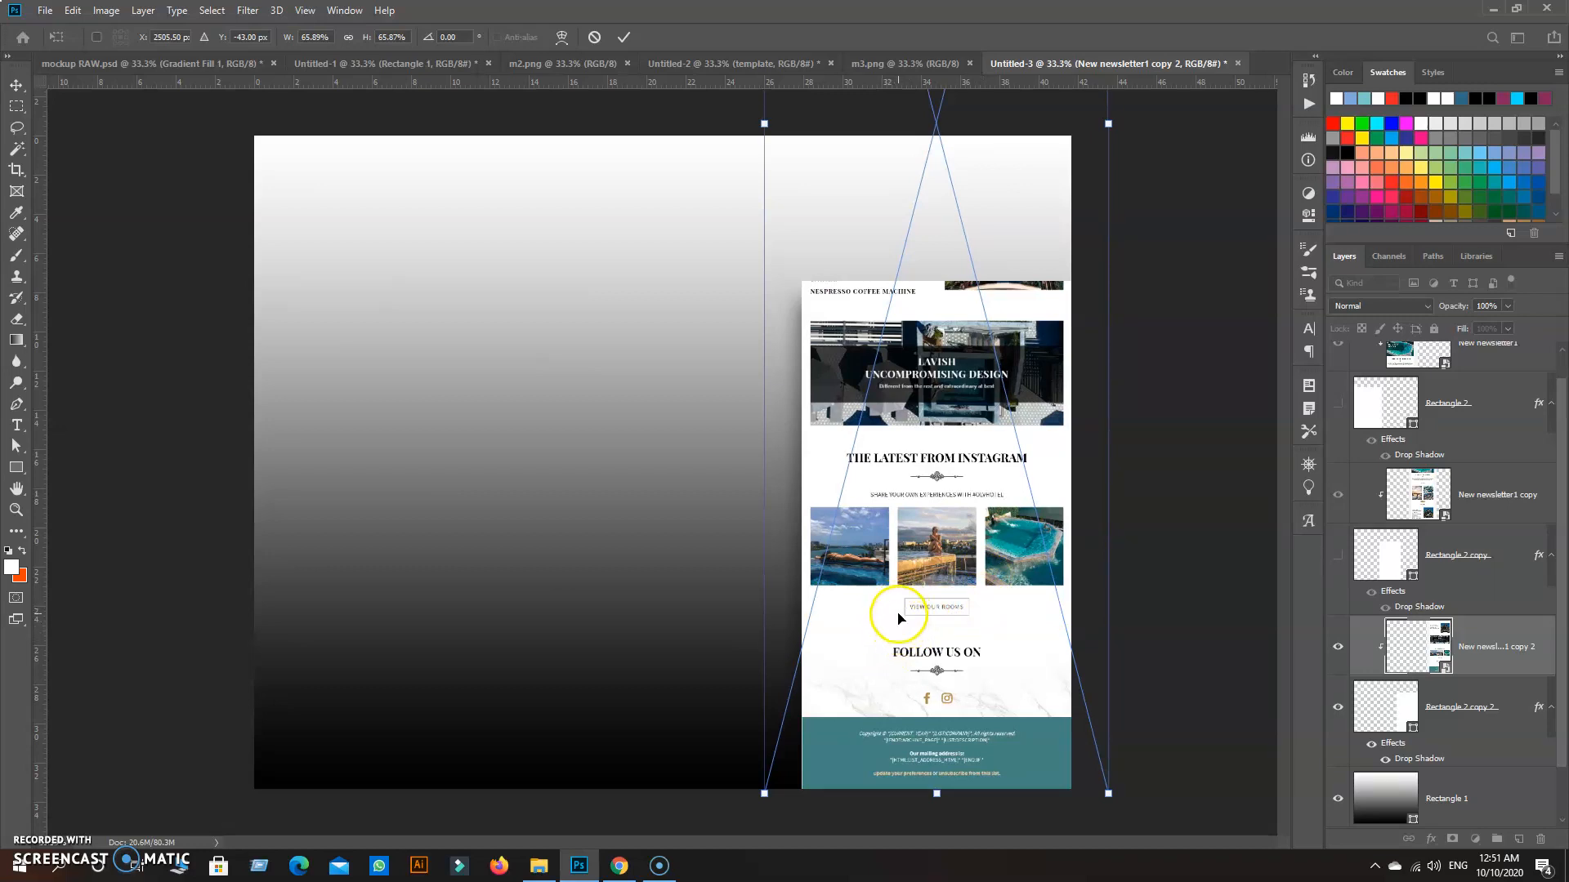
key(Left)
key(Left)
key(Left)
key(Left)
key(Left)
key(Left)
key(Left)
key(Left)
key(Left)
key(Left)
key(Left)
key(Left)
key(Left)
key(Left)
key(Left)
key(Right)
key(Right)
key(Right)
key(Right)
key(Right)
key(Right)
key(Right)
key(Right)
key(Right)
key(Right)
key(Right)
key(Right)
key(Right)
key(Right)
key(Right)
Step: Apply the right newsletter's transform and show the middle and left rectangles again
key(Return)
click(1338, 555)
click(1338, 410)
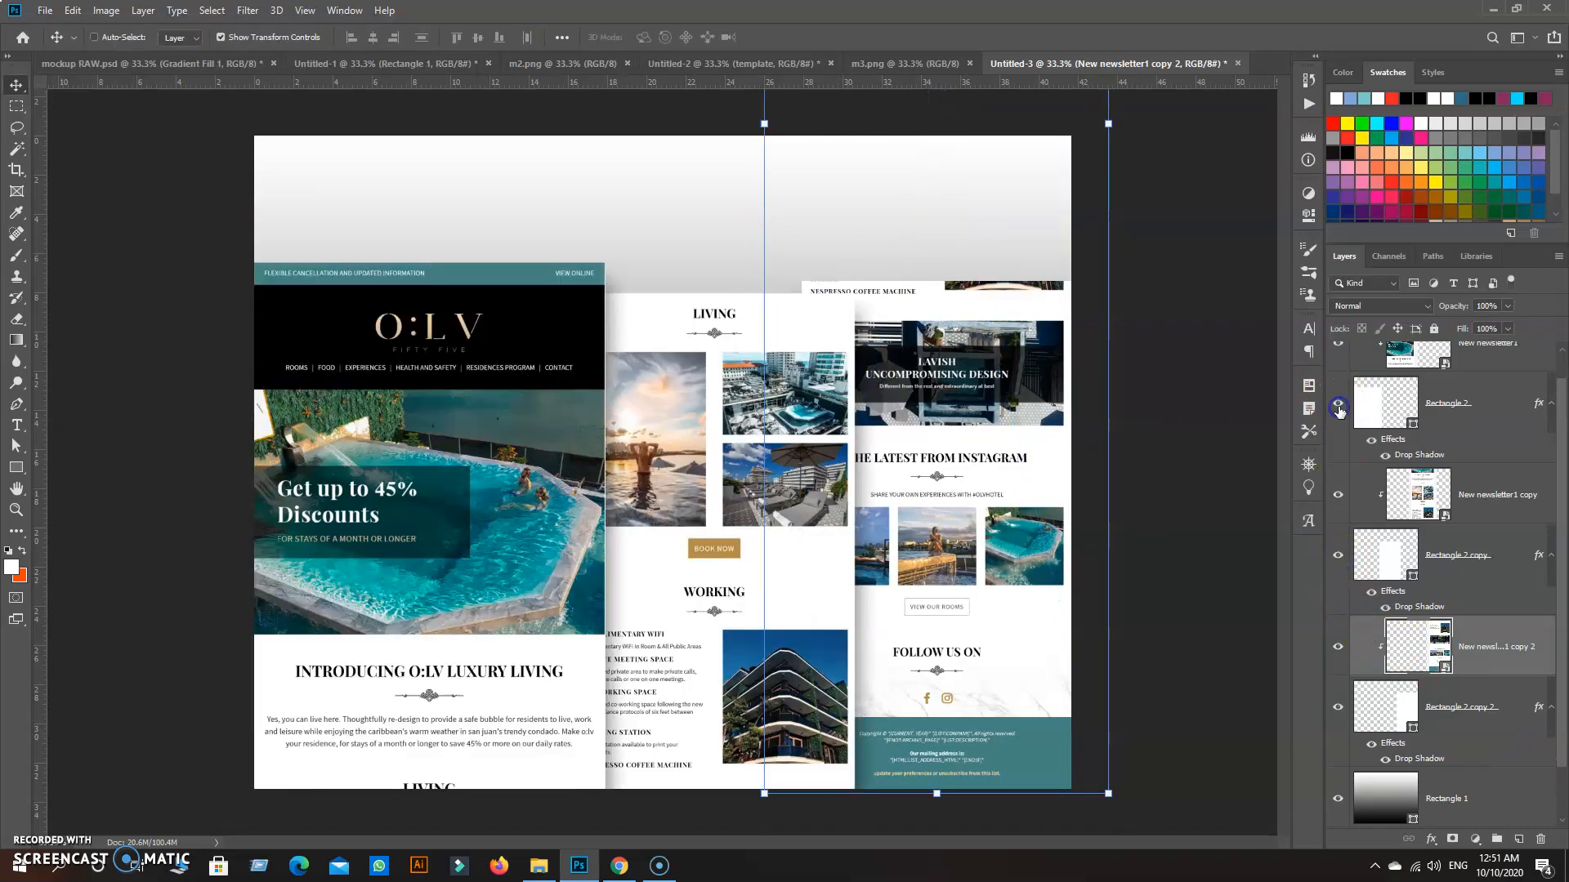
Step: Lower the right rectangle's top edge to the top of the Lavish Uncompromising Design image, reducing its height to about 93%
click(1450, 715)
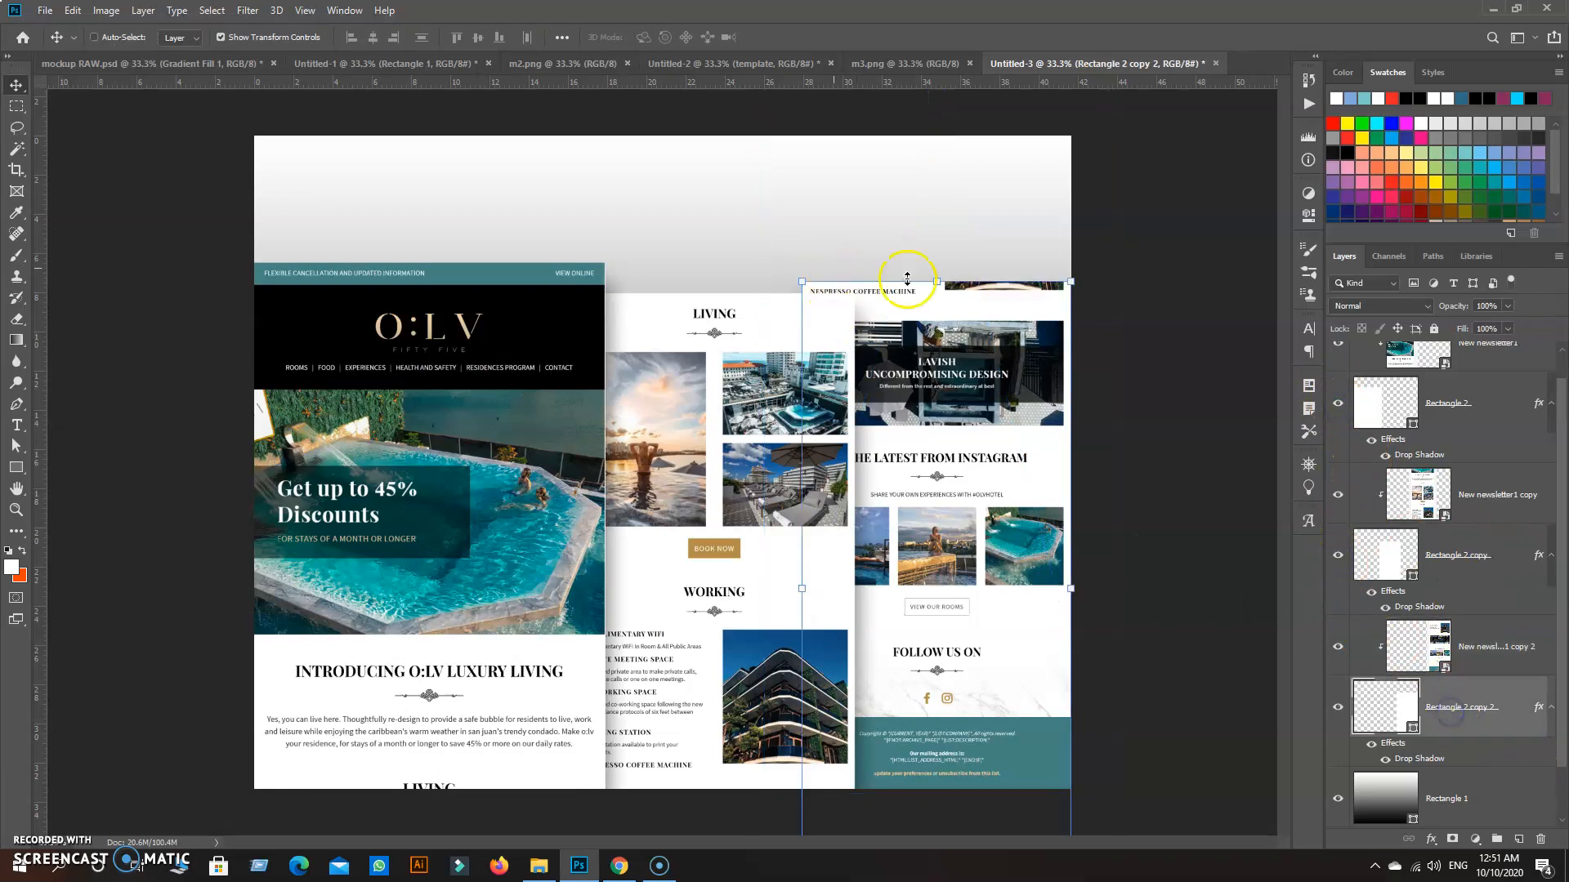
drag(938, 287, 936, 327)
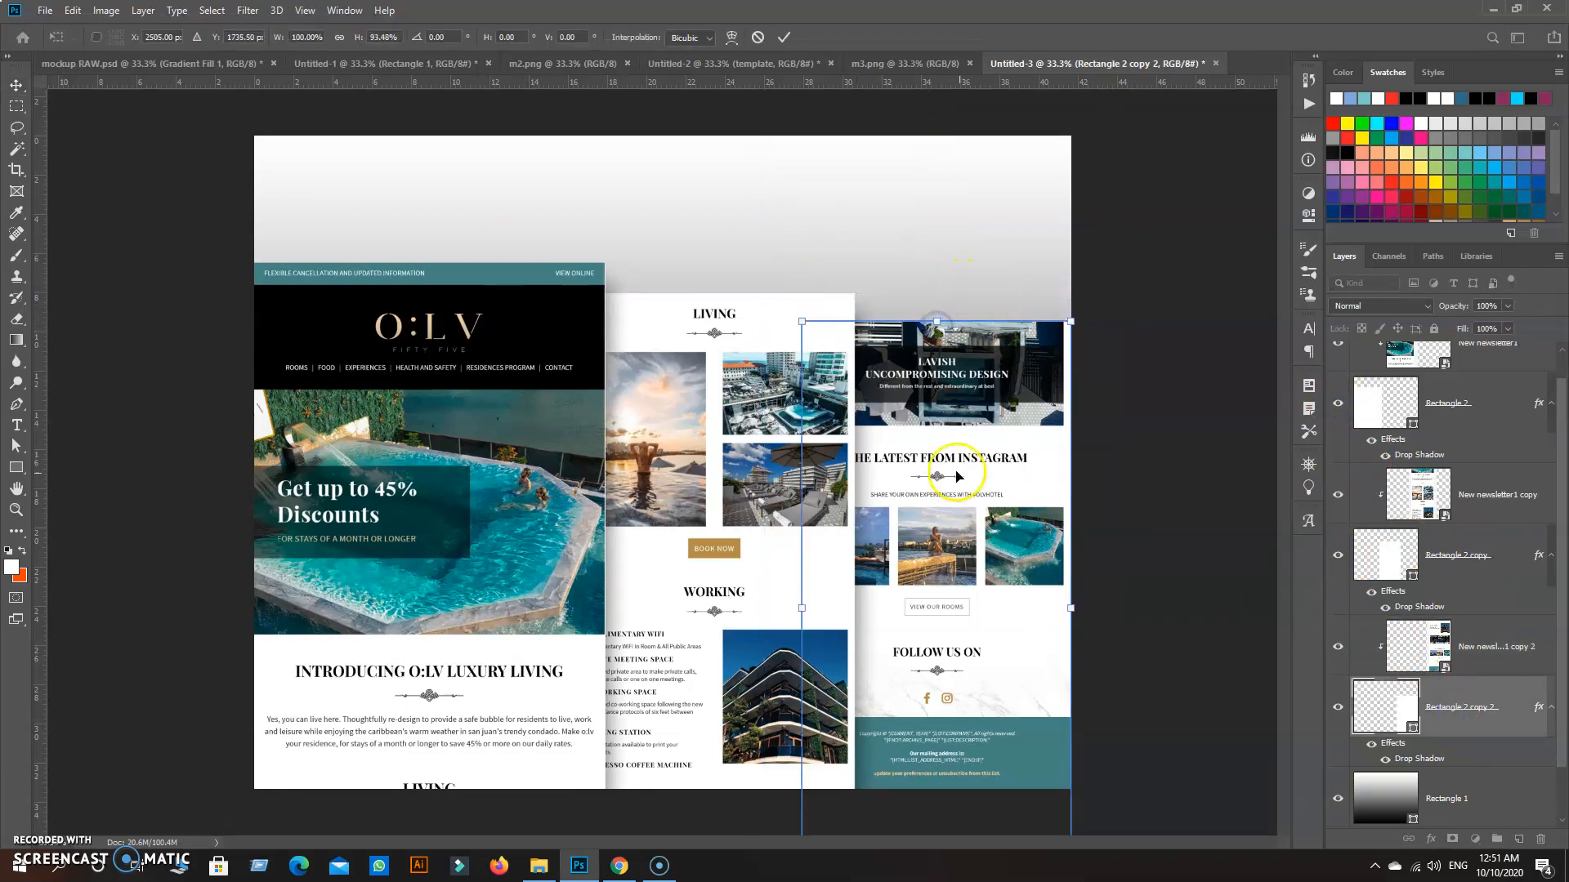
Step: Crop the canvas from its upper edge down to a height of about 29.4 in, keeping the full width
click(16, 169)
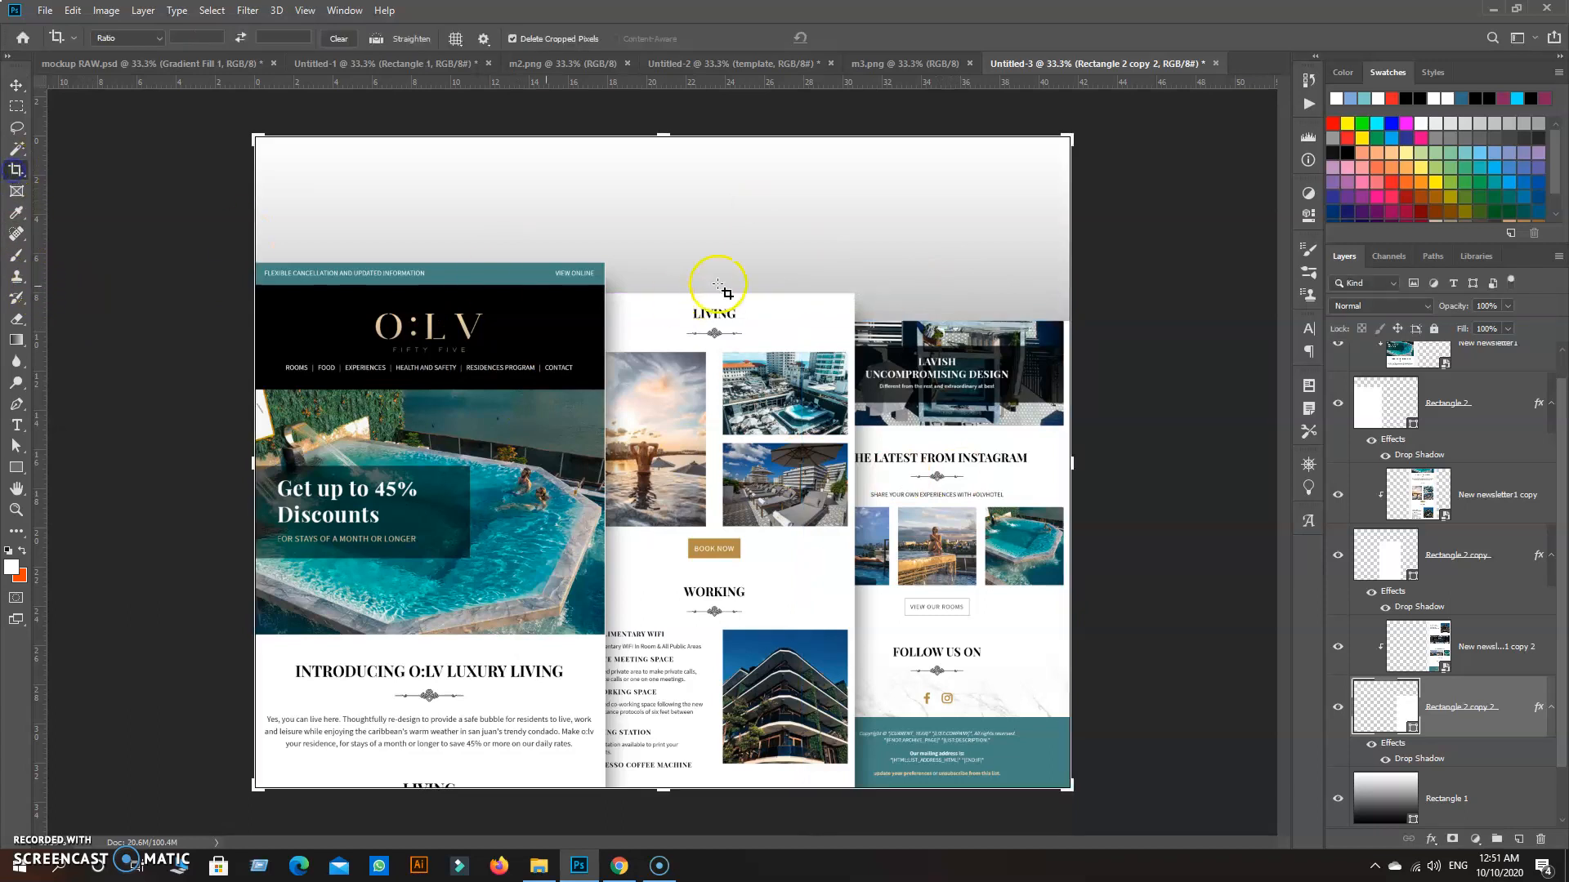
drag(657, 139, 660, 174)
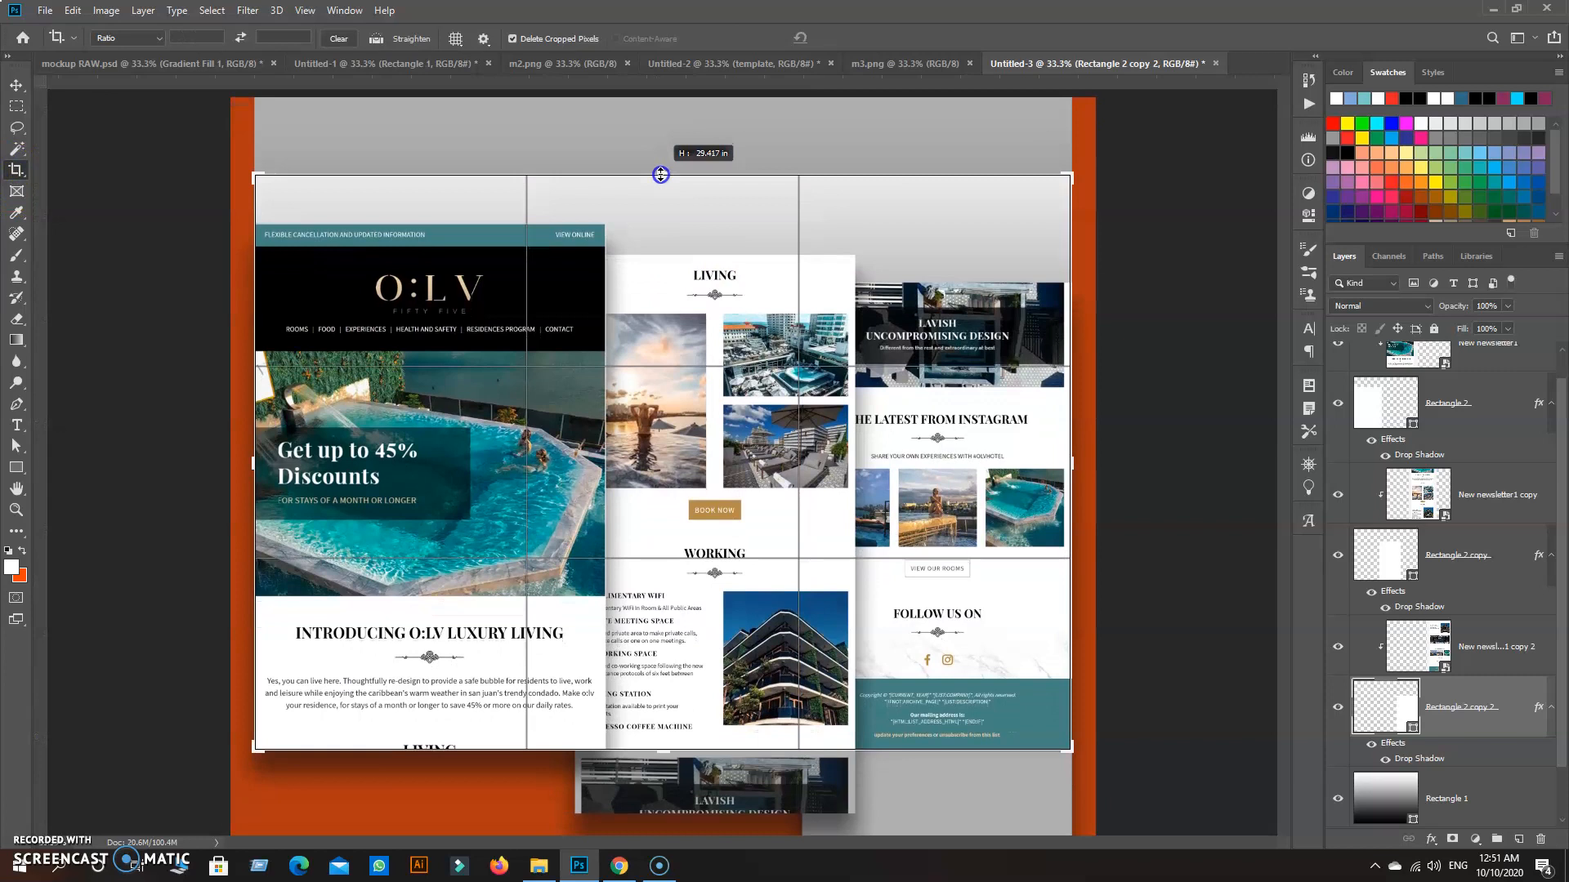
drag(661, 175, 661, 174)
key(Return)
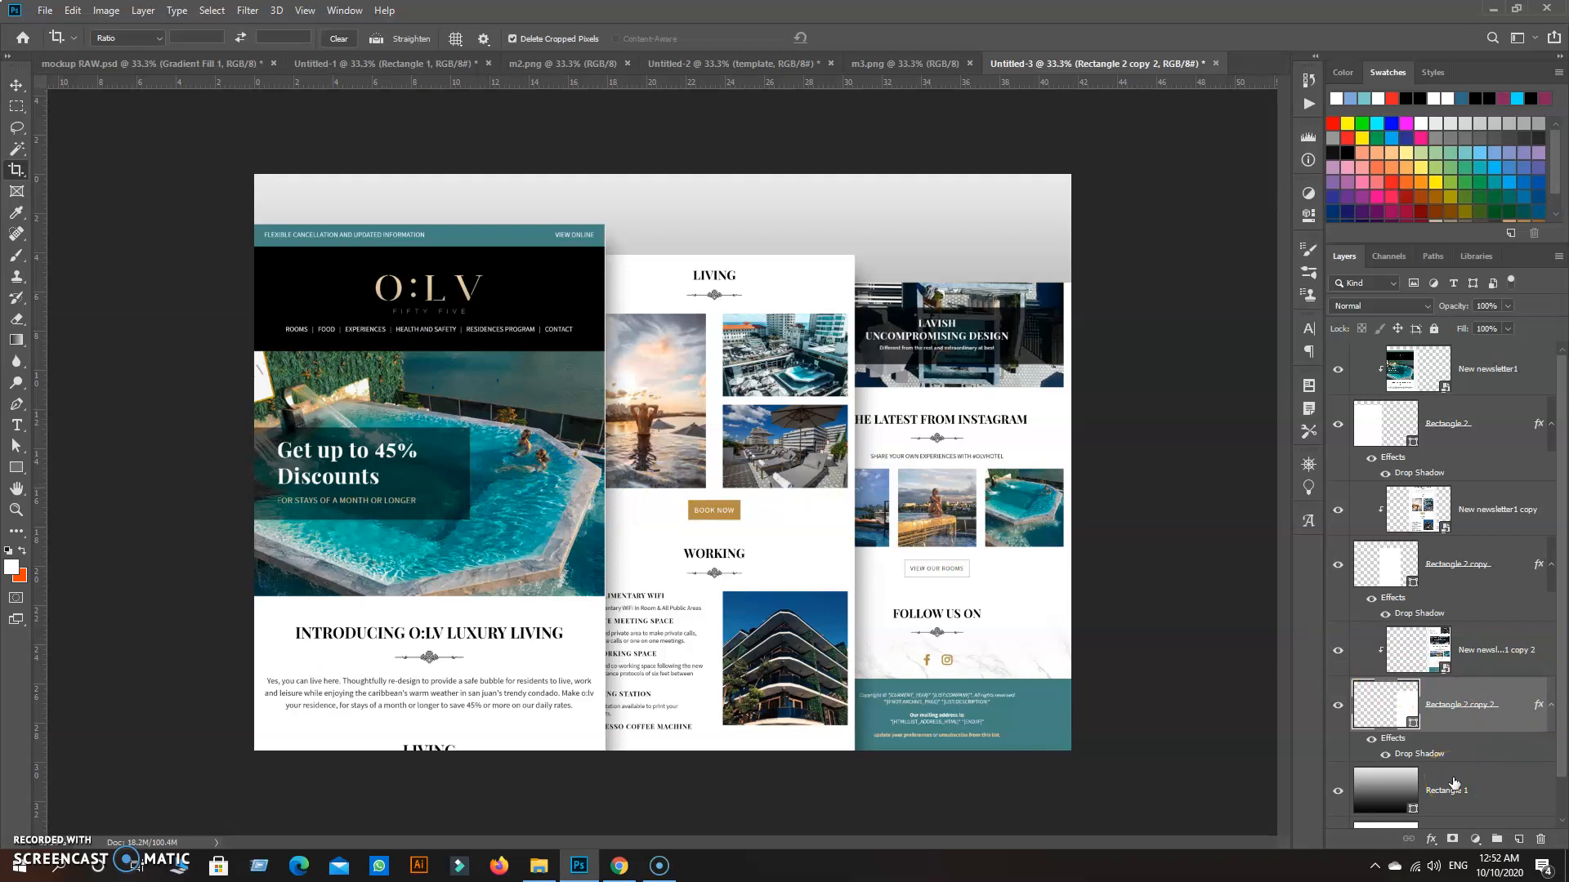
Step: Trim the left rectangle's right edge slightly inward so it lines up with the edge of its newsletter image
click(1452, 424)
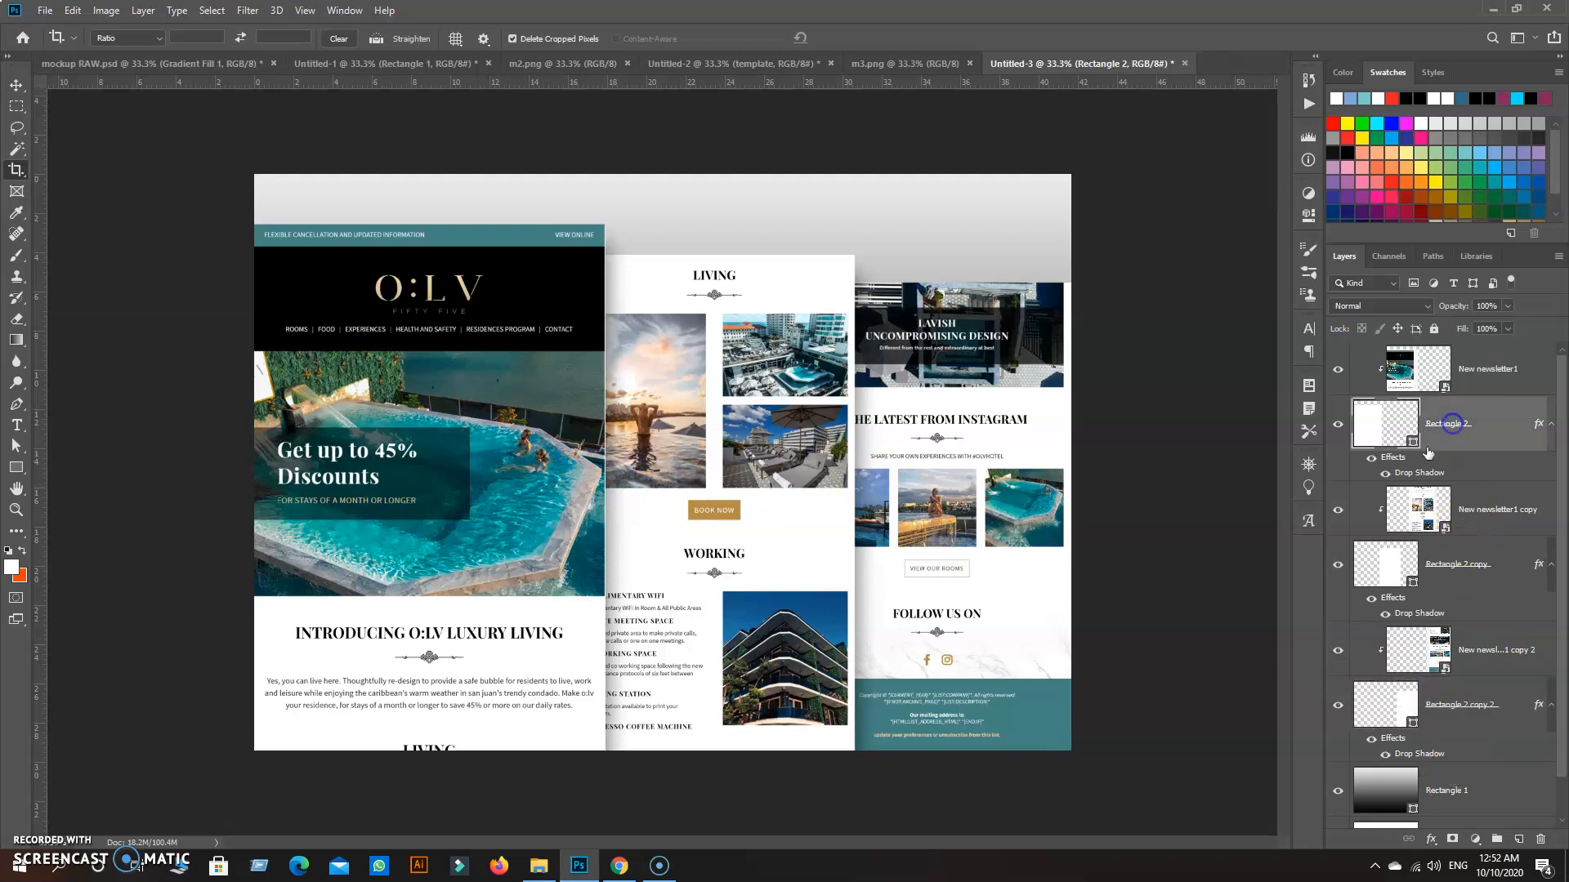
click(16, 95)
key(ctrl+plus)
key(ctrl+plus)
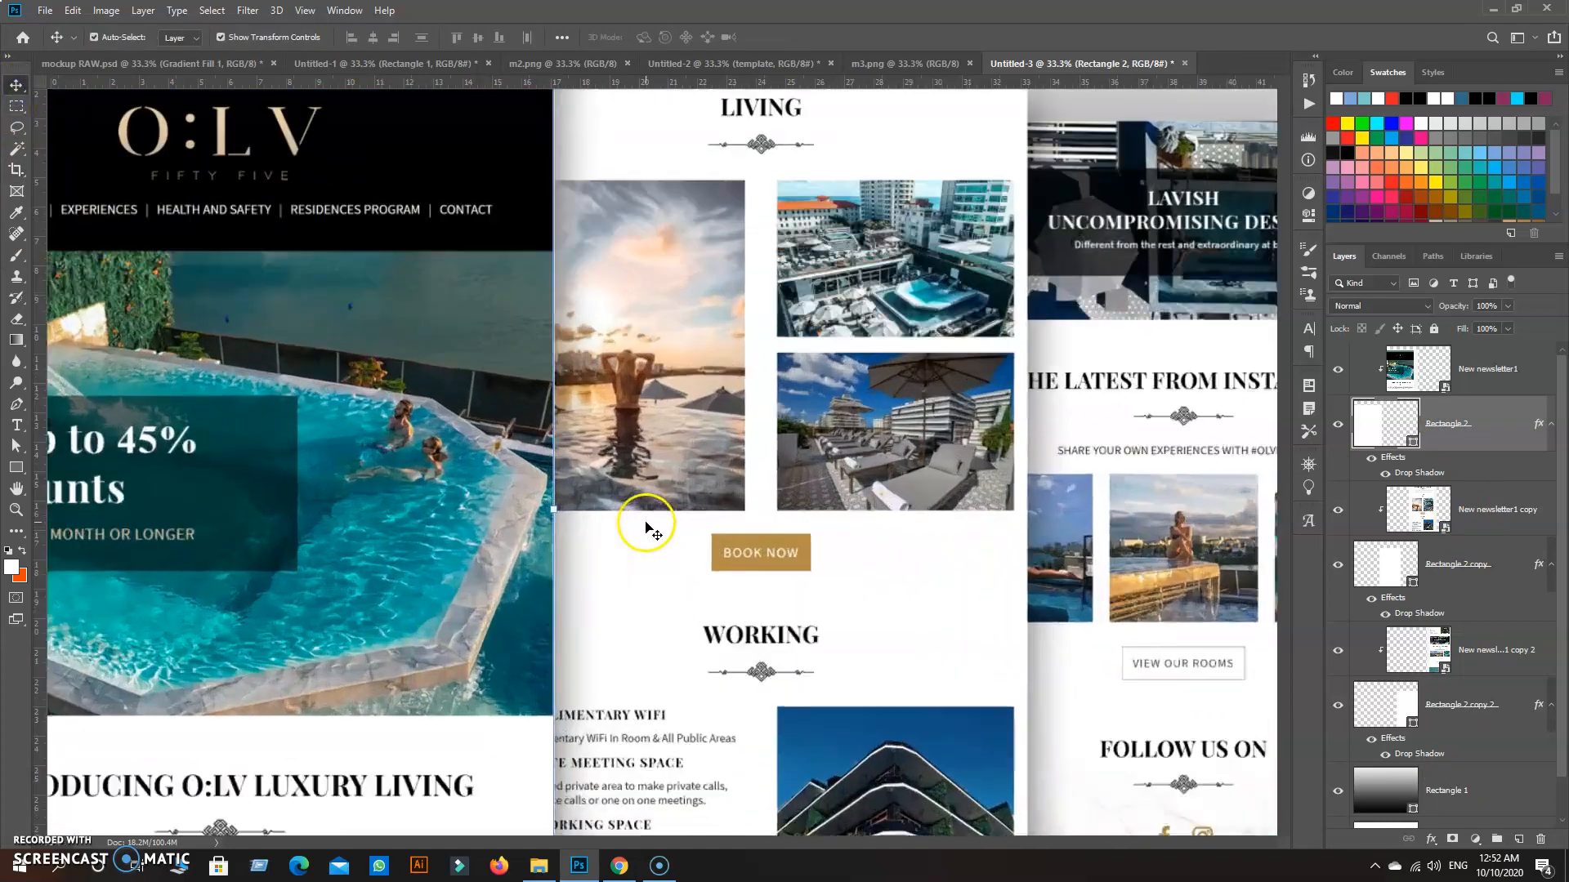
key(ctrl+plus)
key(ctrl+plus)
key(ctrl+t)
drag(488, 532, 488, 532)
key(Return)
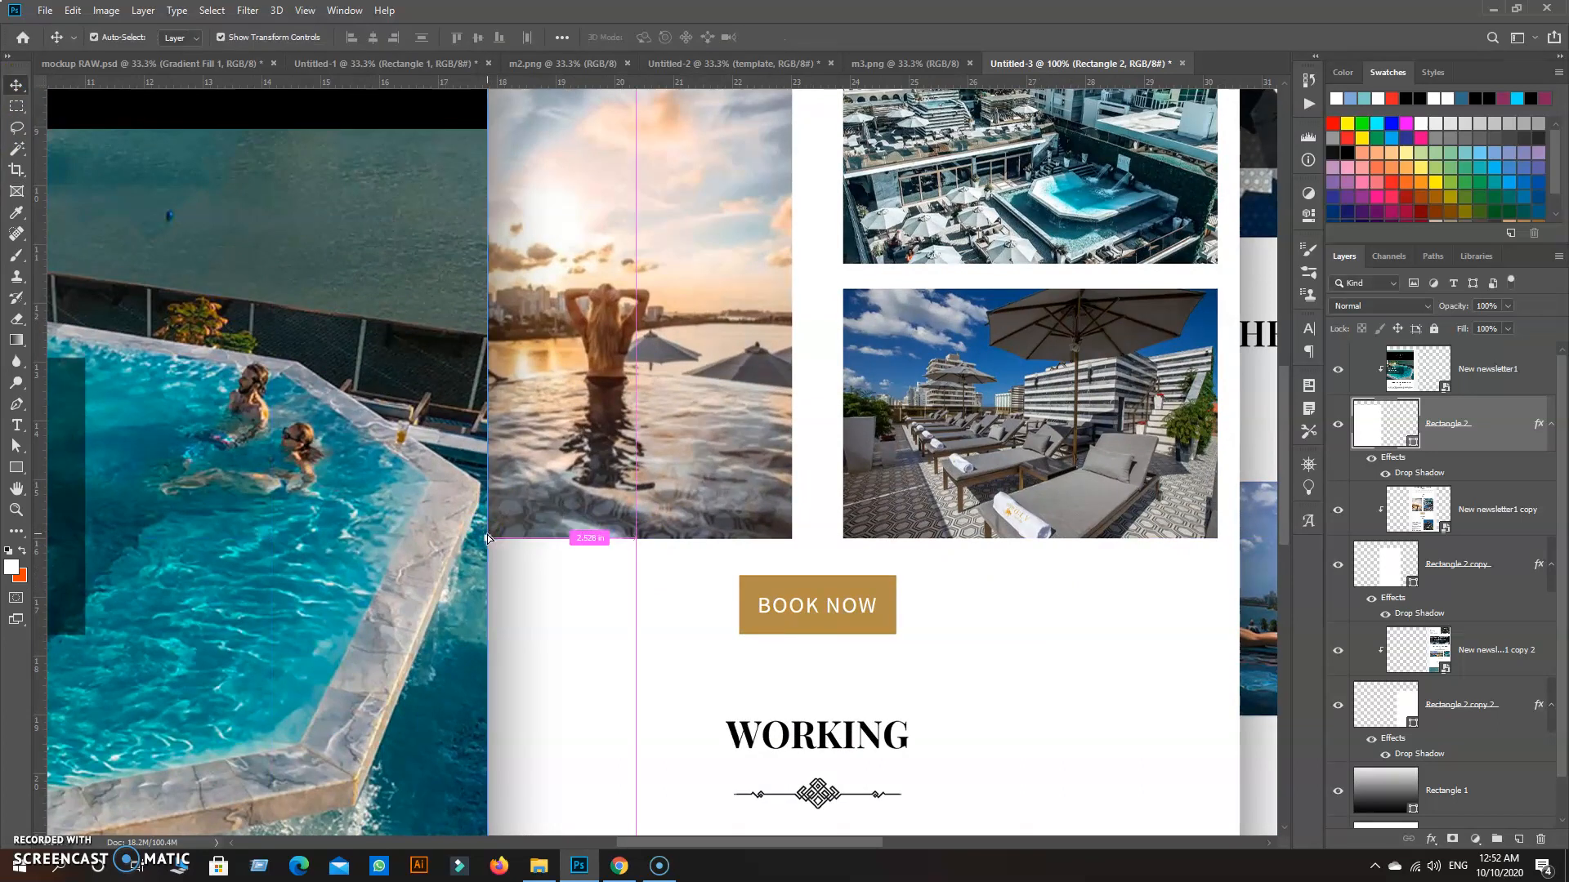
key(ctrl+minus)
key(ctrl+minus)
key(ctrl+minus)
Step: Strengthen the left rectangle's drop shadow to 100% opacity, 17% spread and 161 px size
click(1427, 585)
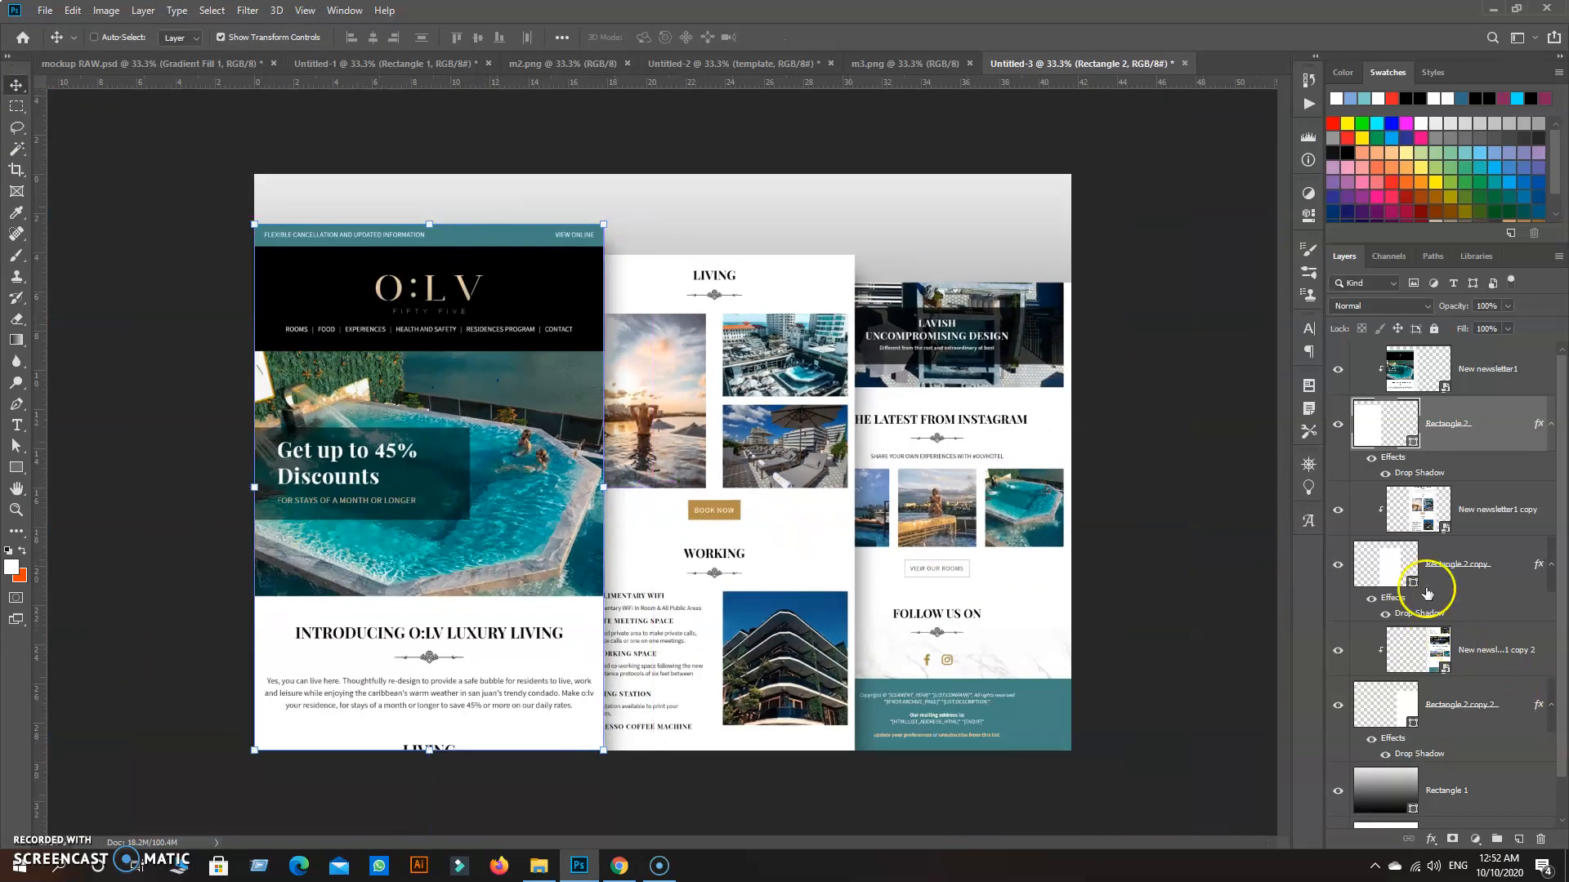
double_click(1414, 474)
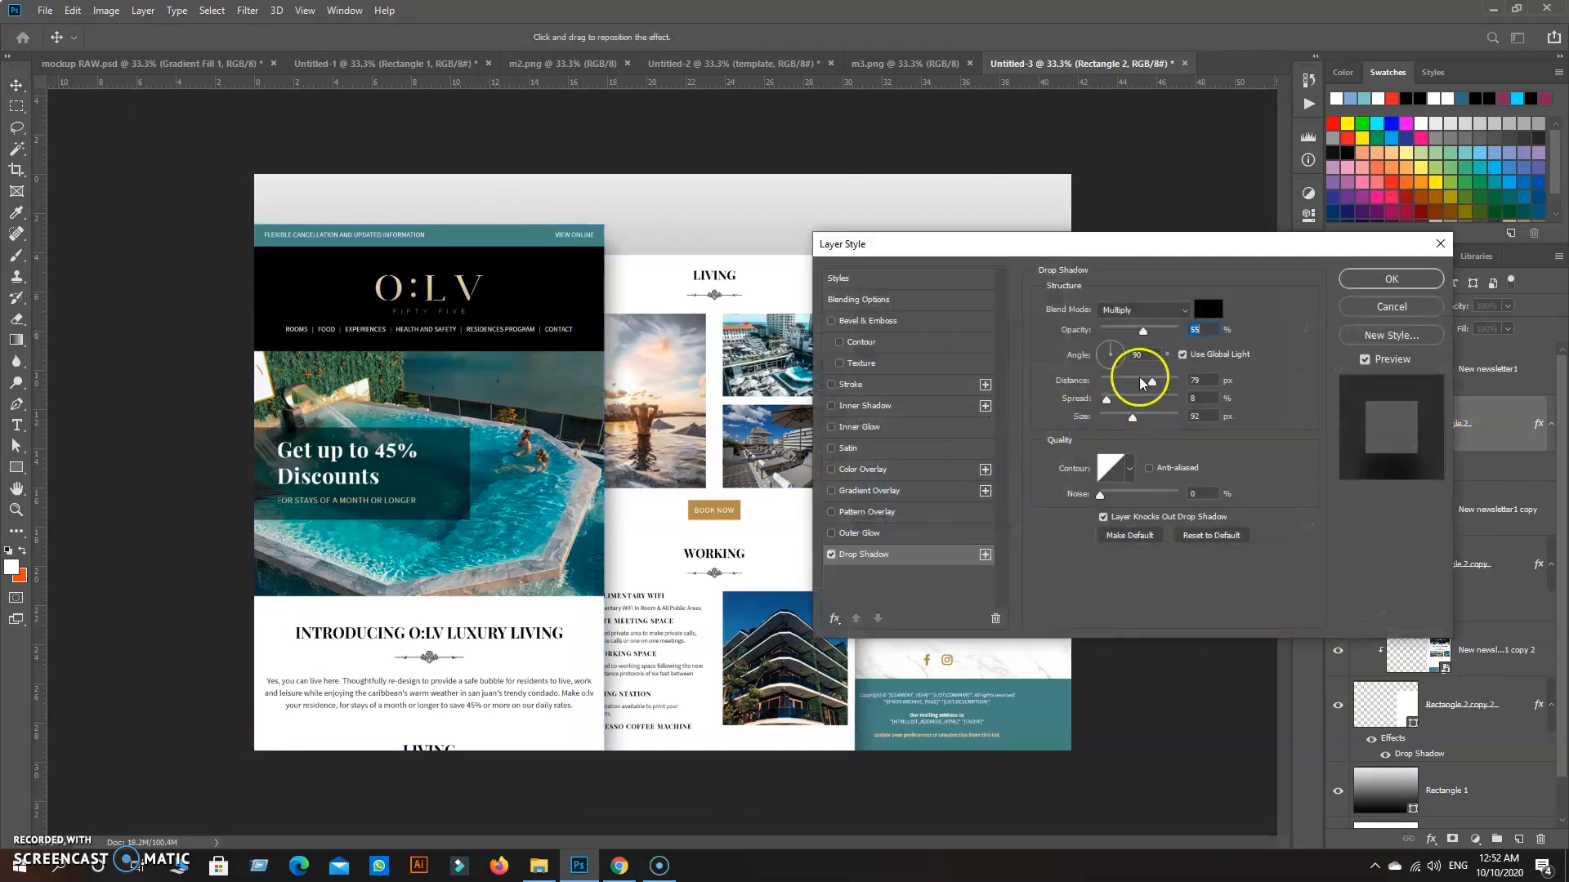
drag(1143, 330, 1187, 332)
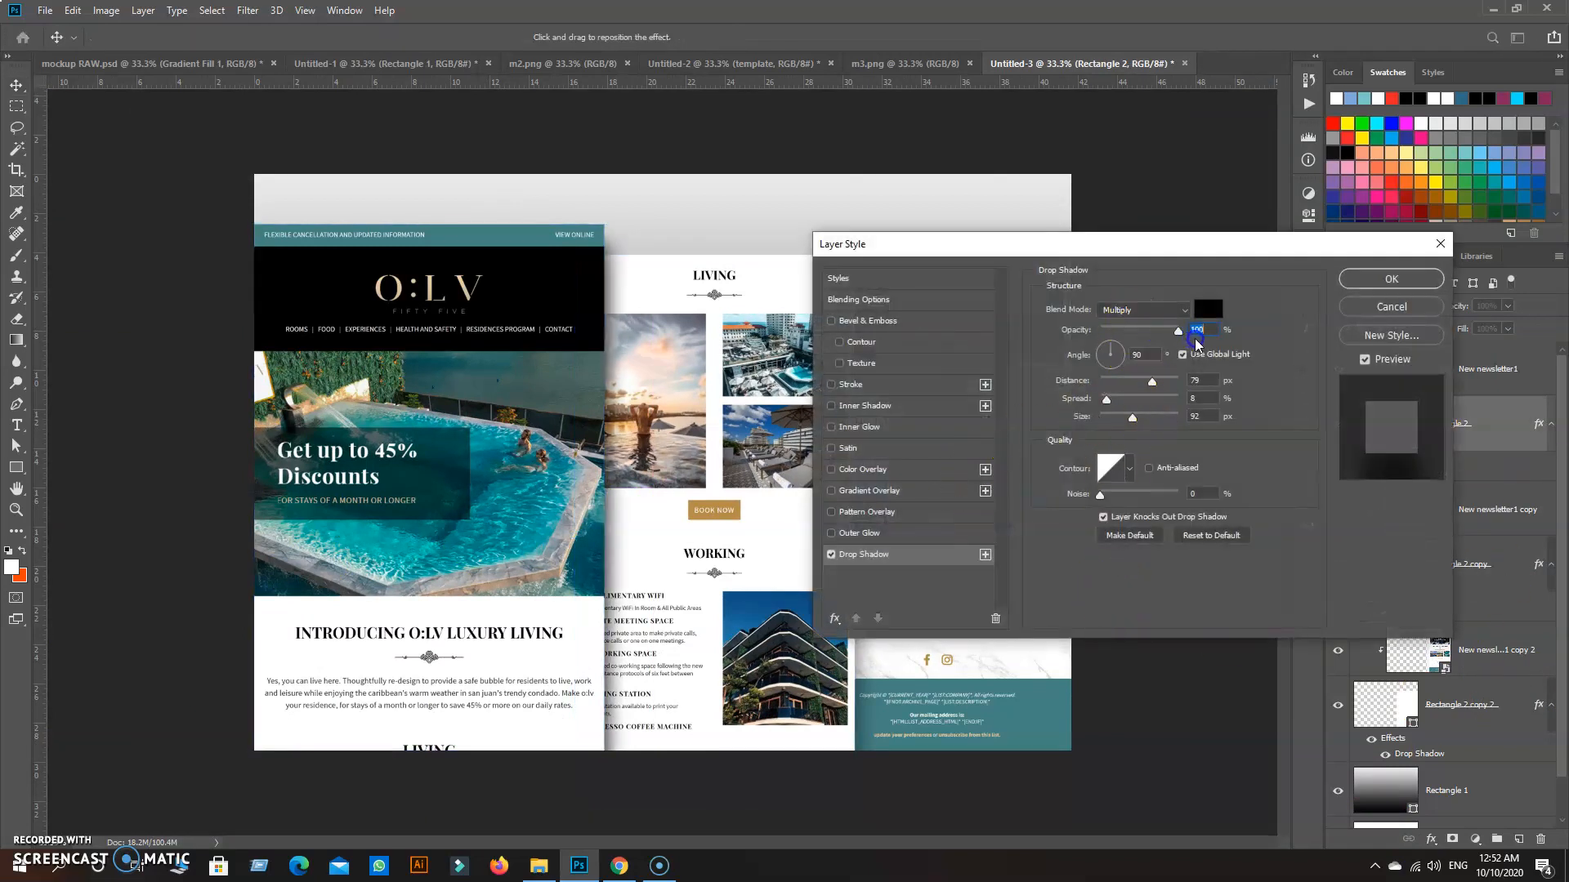
mouse_move(1134, 419)
mouse_down()
mouse_move(1157, 423)
mouse_move(1122, 399)
mouse_up()
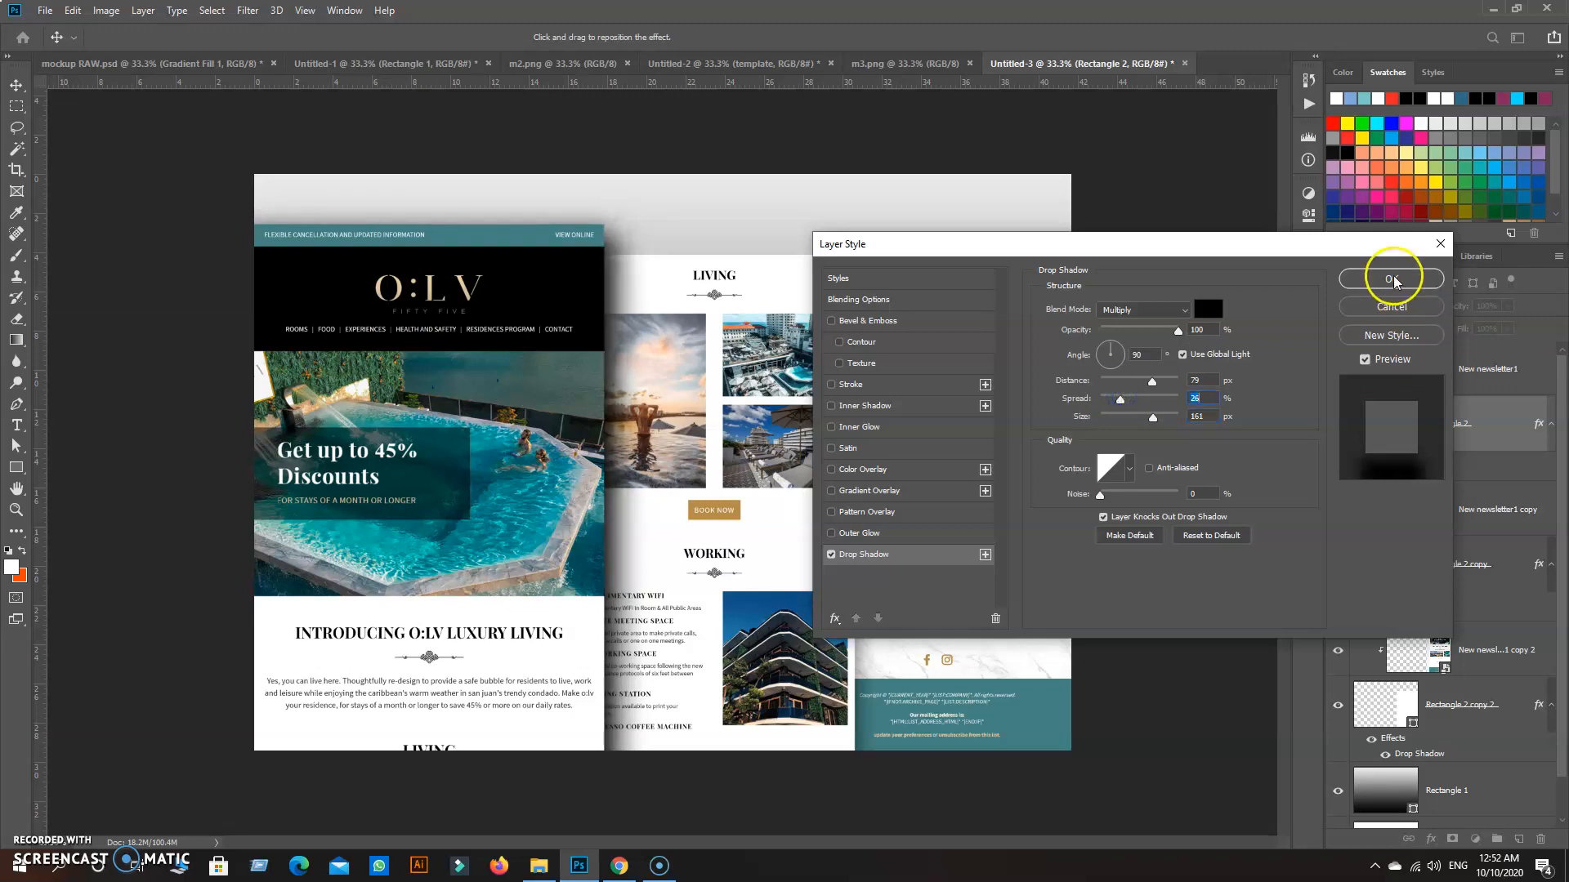
drag(1120, 400, 1115, 401)
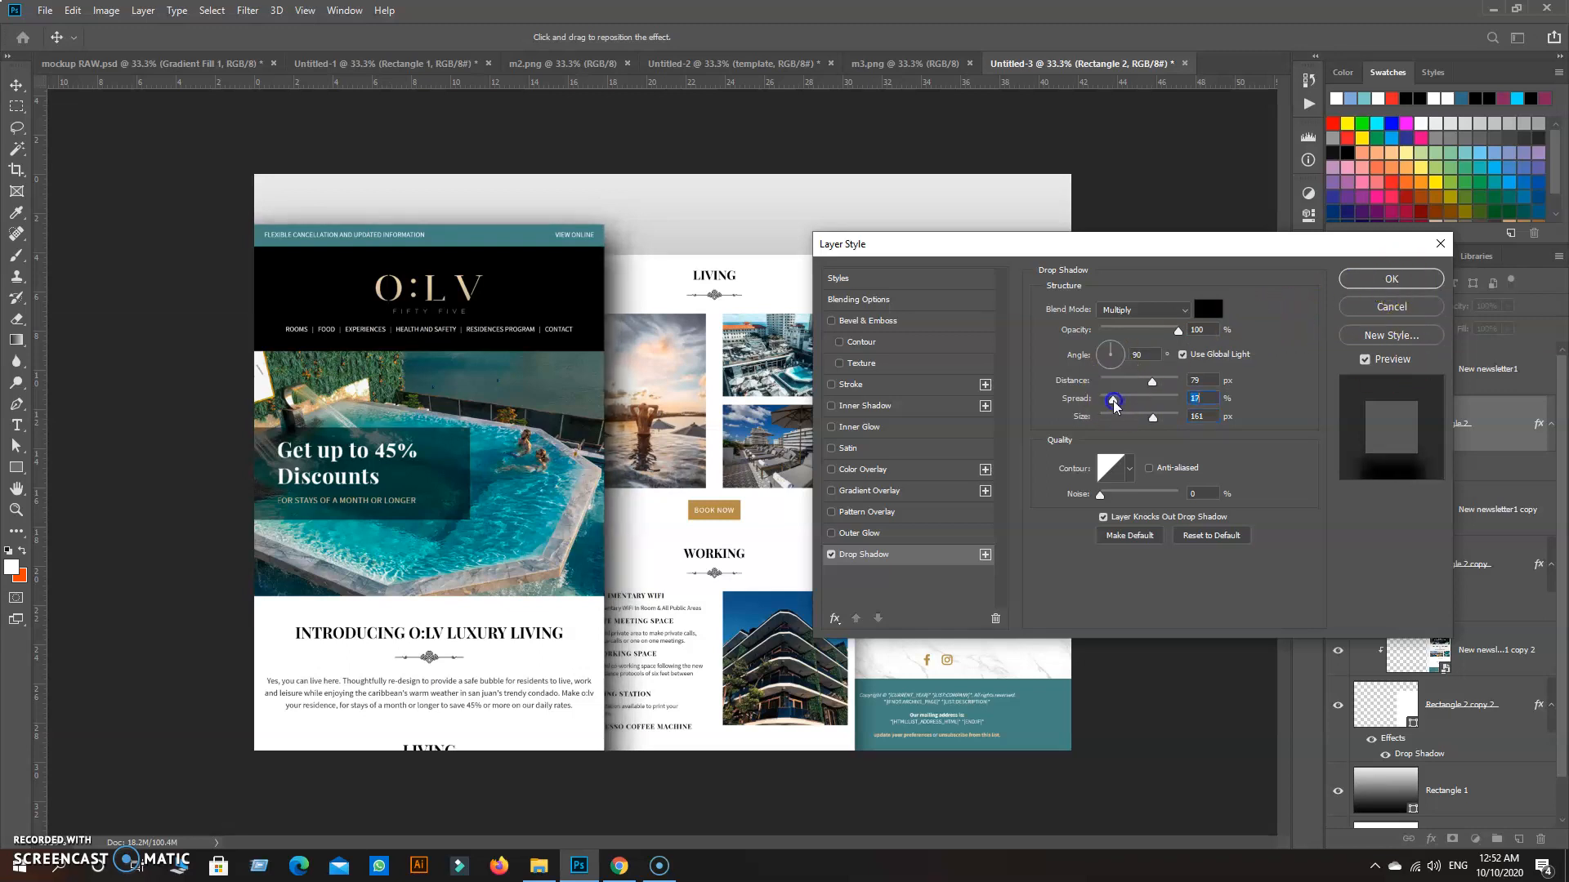
click(1409, 282)
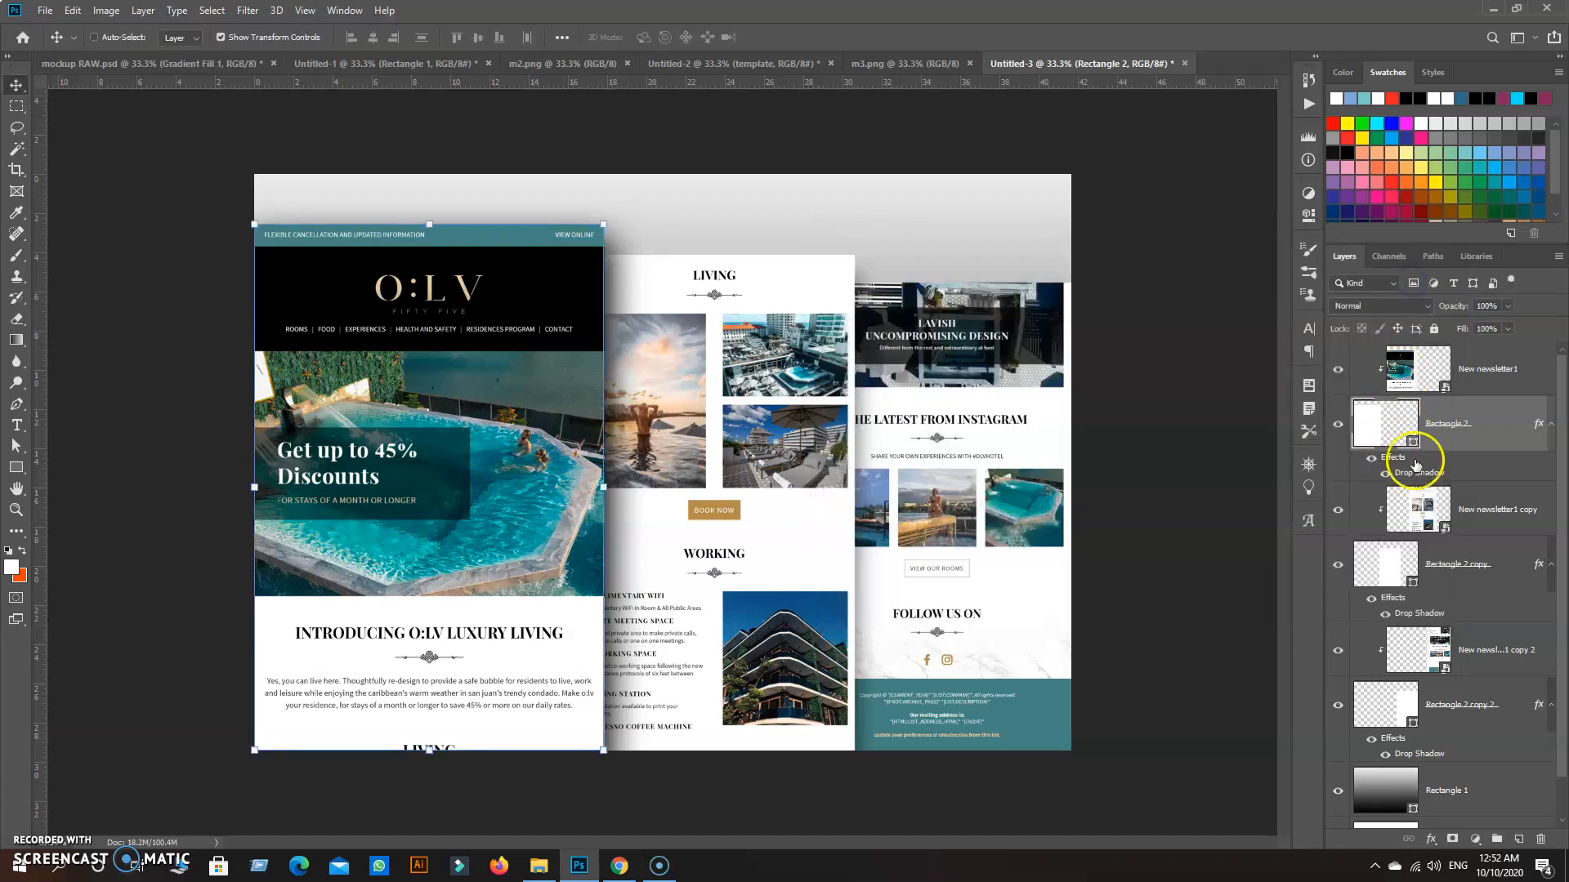
double_click(1424, 619)
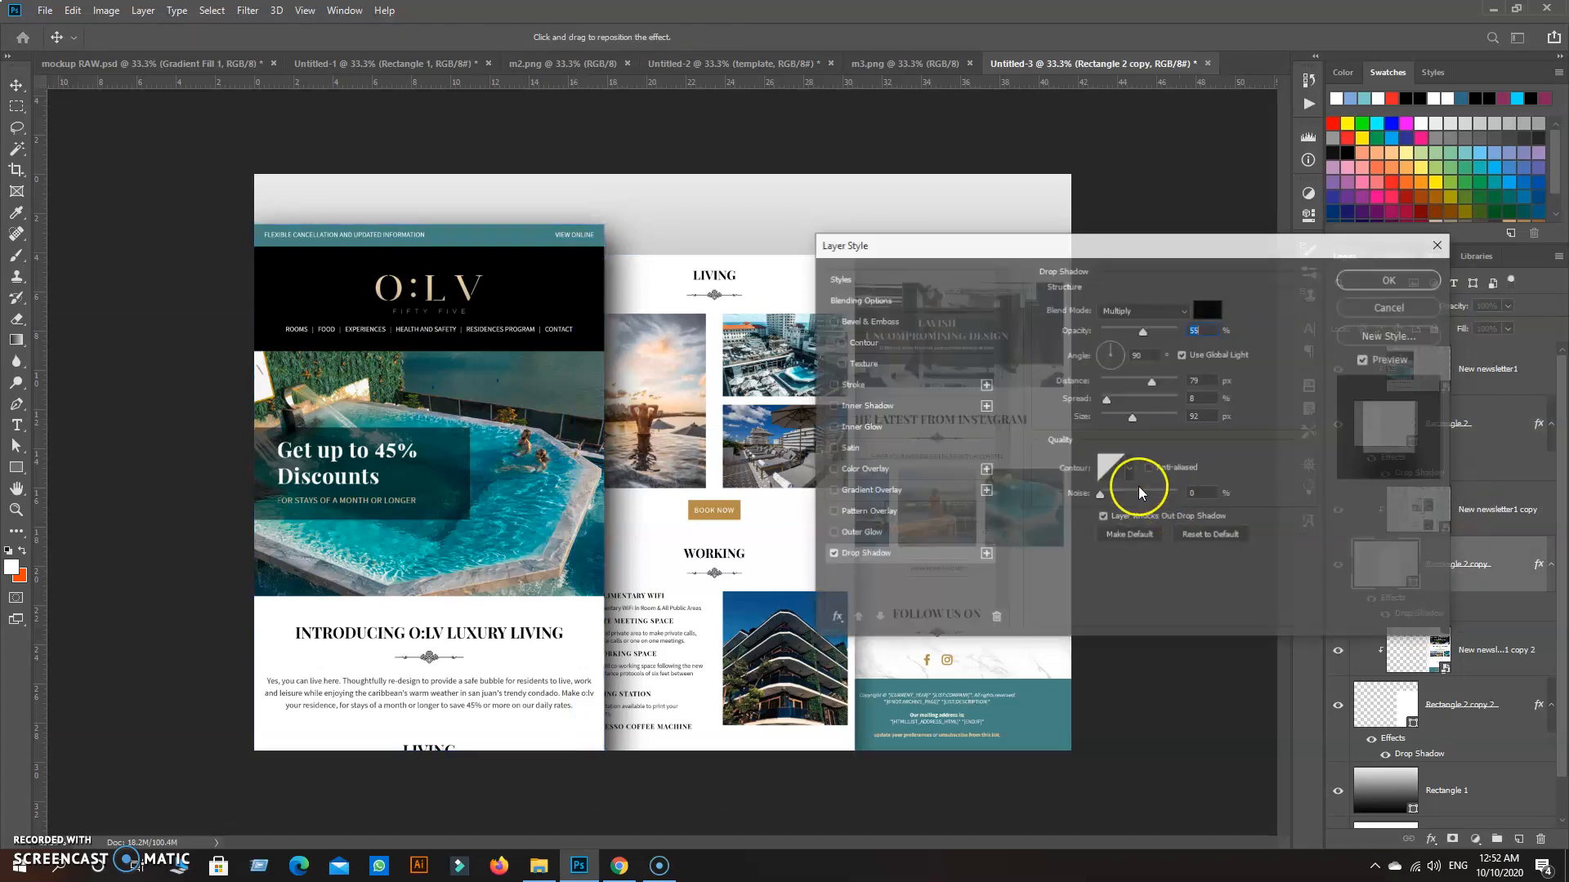
drag(1147, 264, 1356, 278)
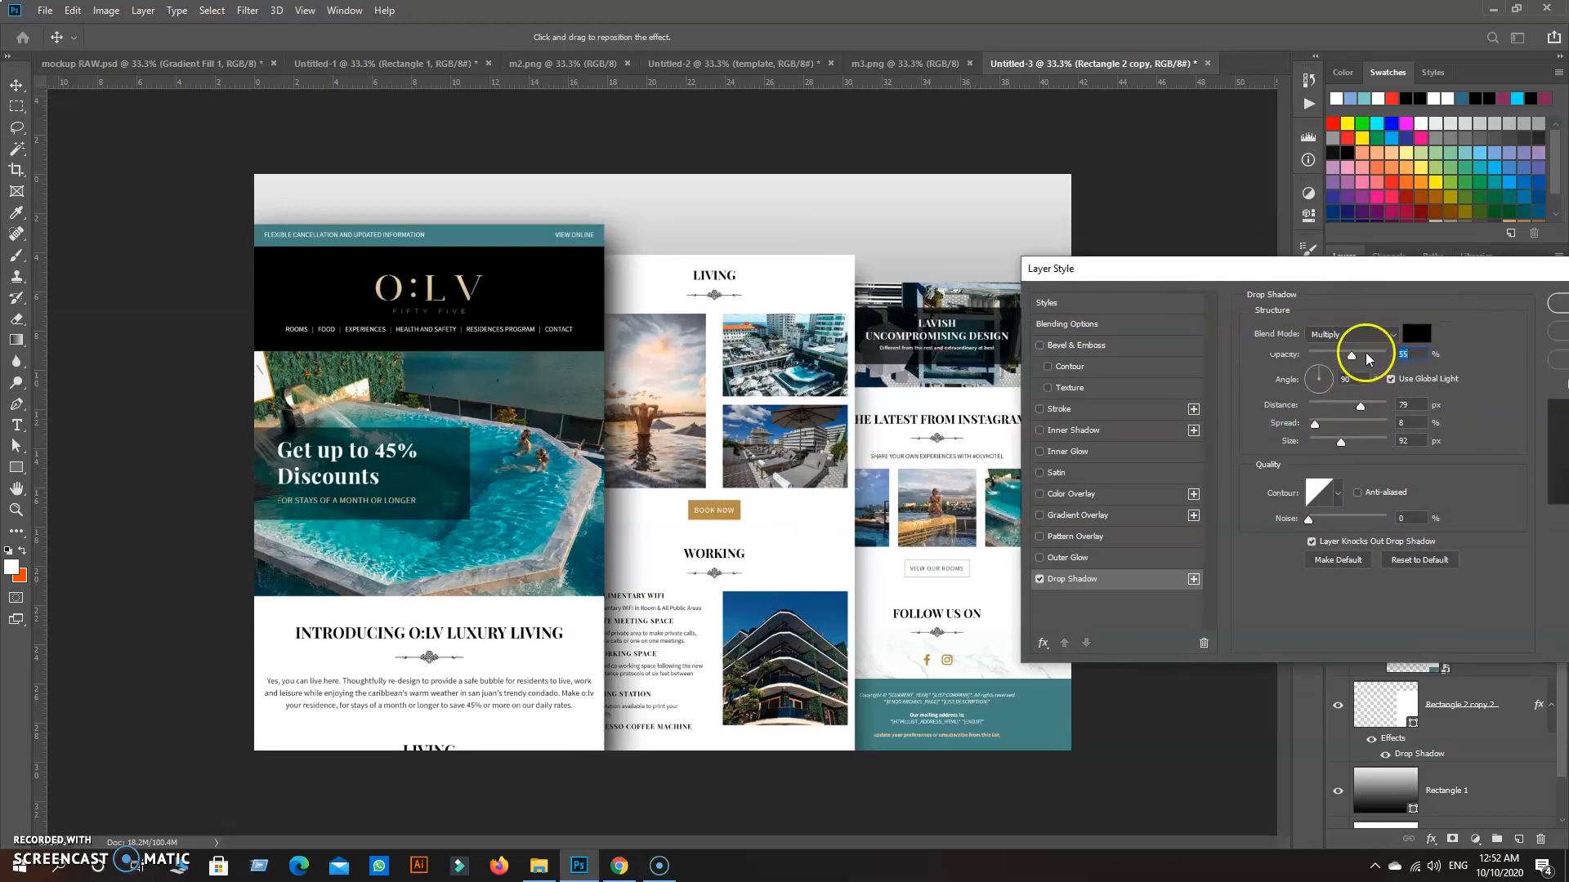
drag(1372, 357, 1384, 359)
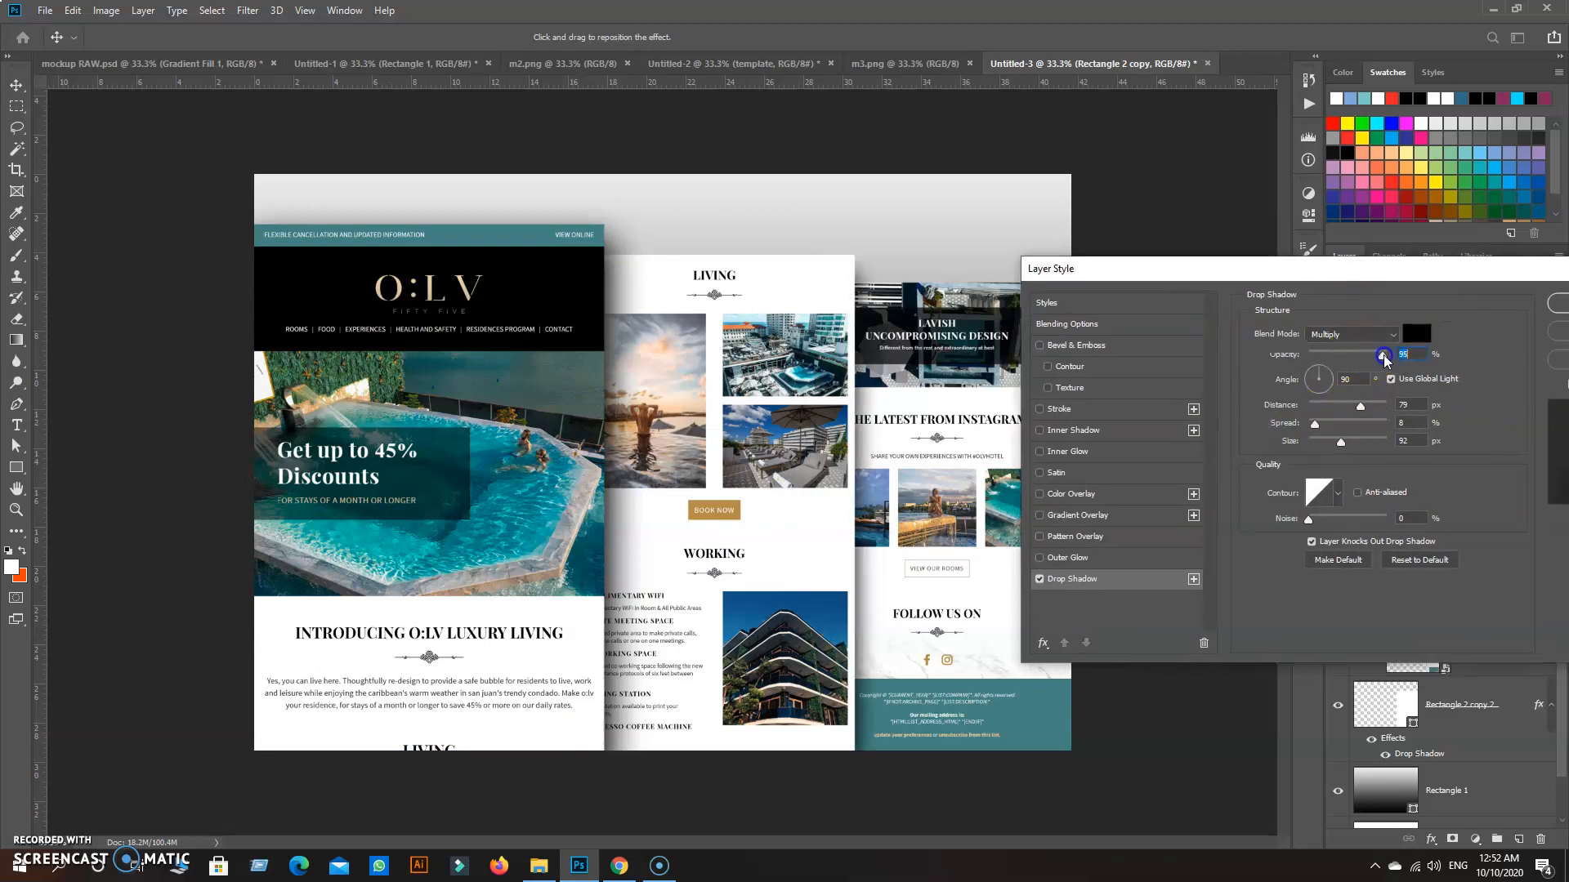
drag(1393, 275, 1021, 291)
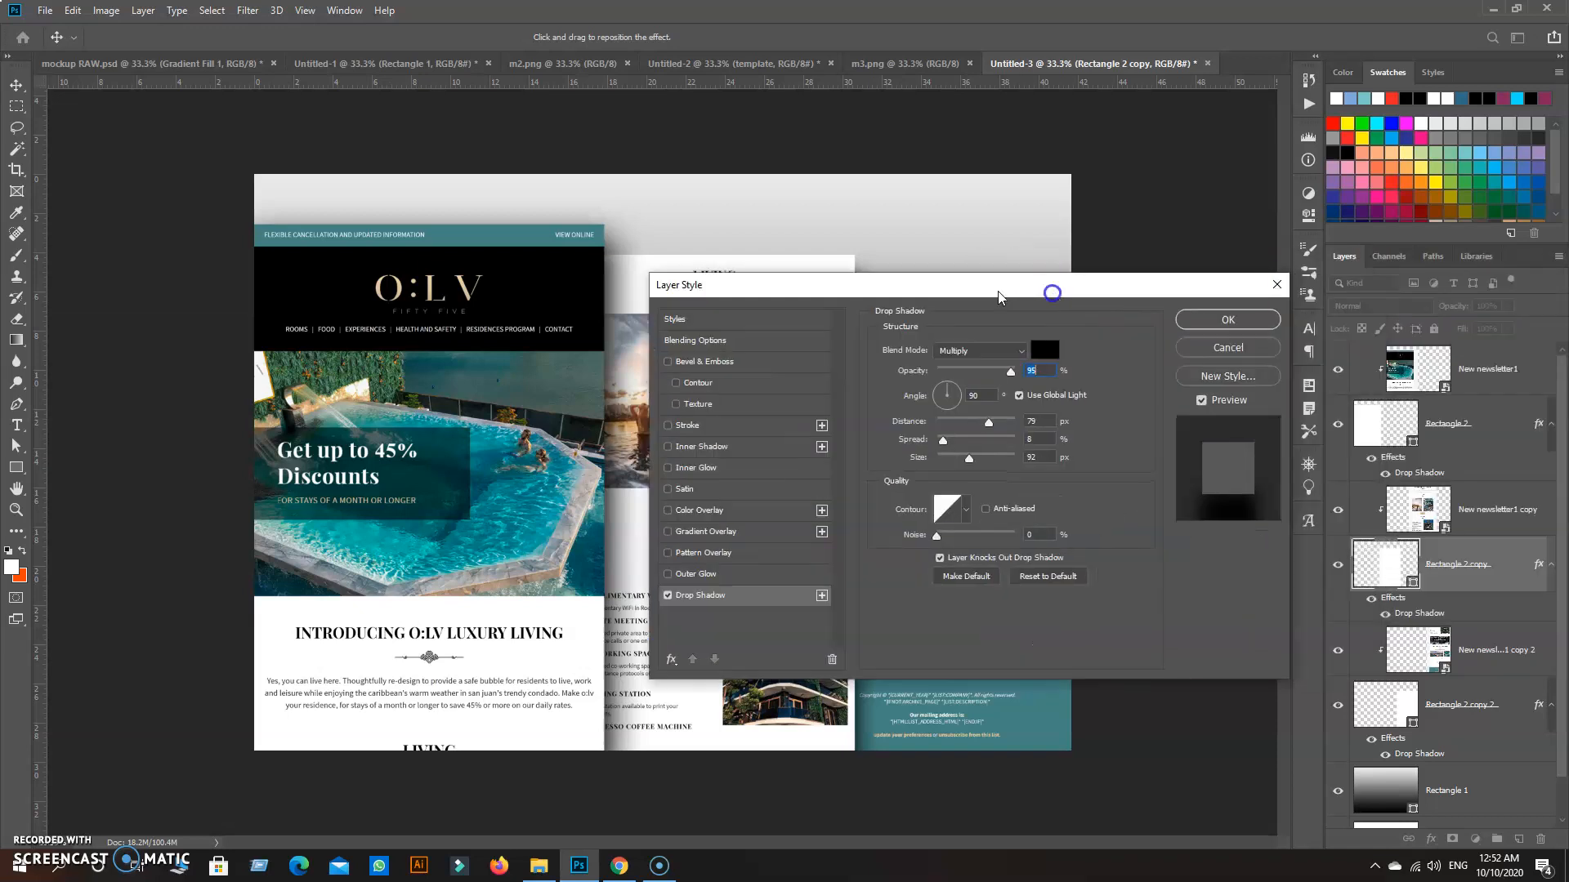
click(1228, 348)
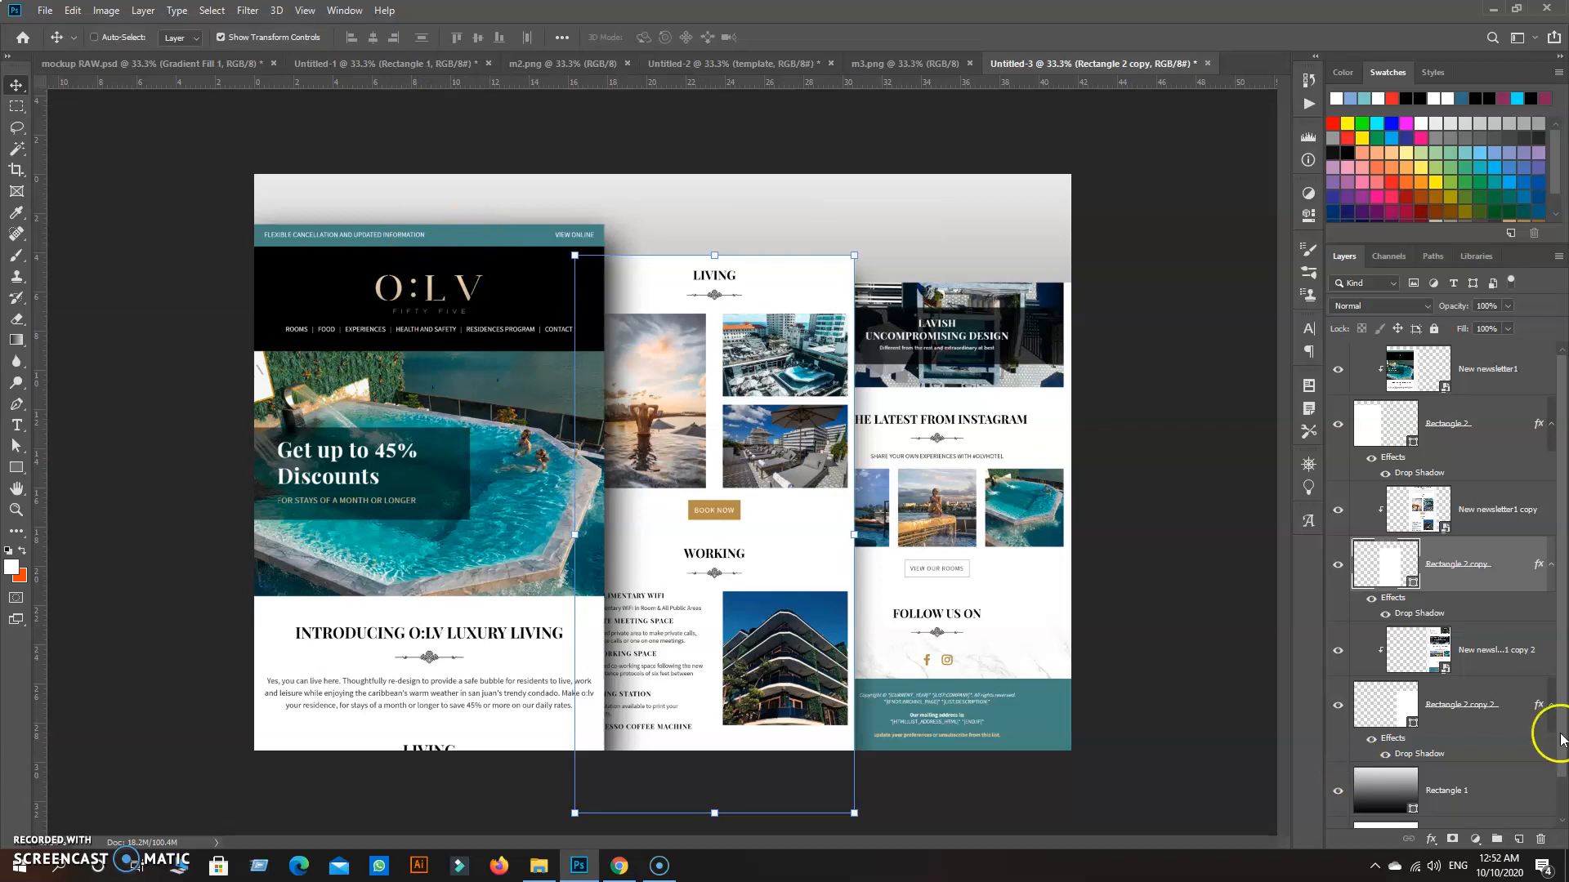
Step: Set the background rectangle's gradient angle to -37.23° and open its gradient for editing at the black colour stop
double_click(1409, 794)
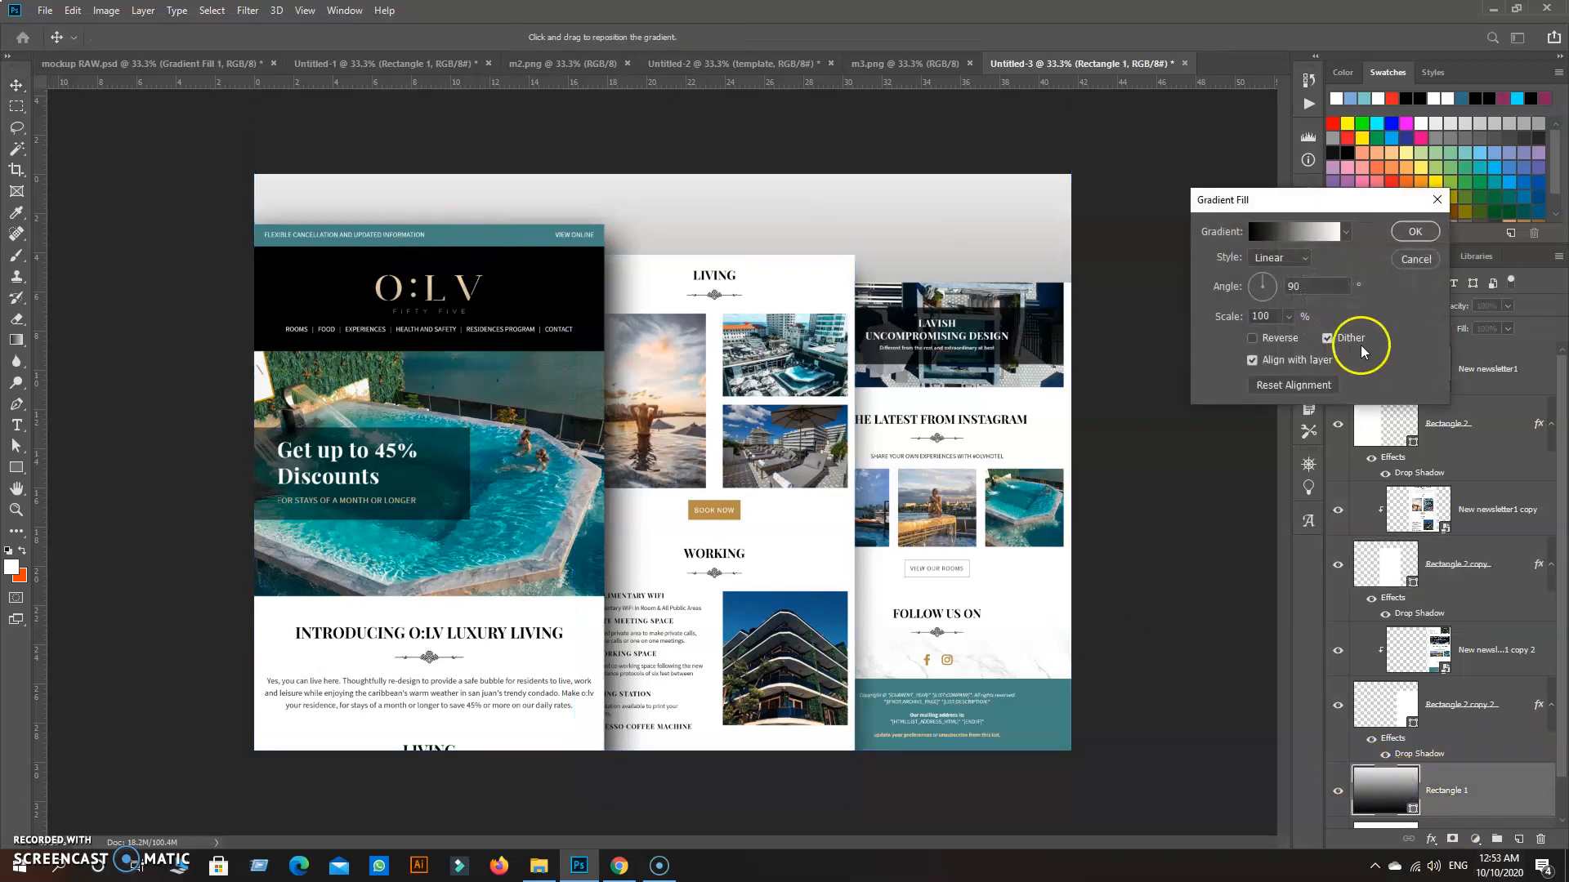
drag(1267, 286, 1269, 292)
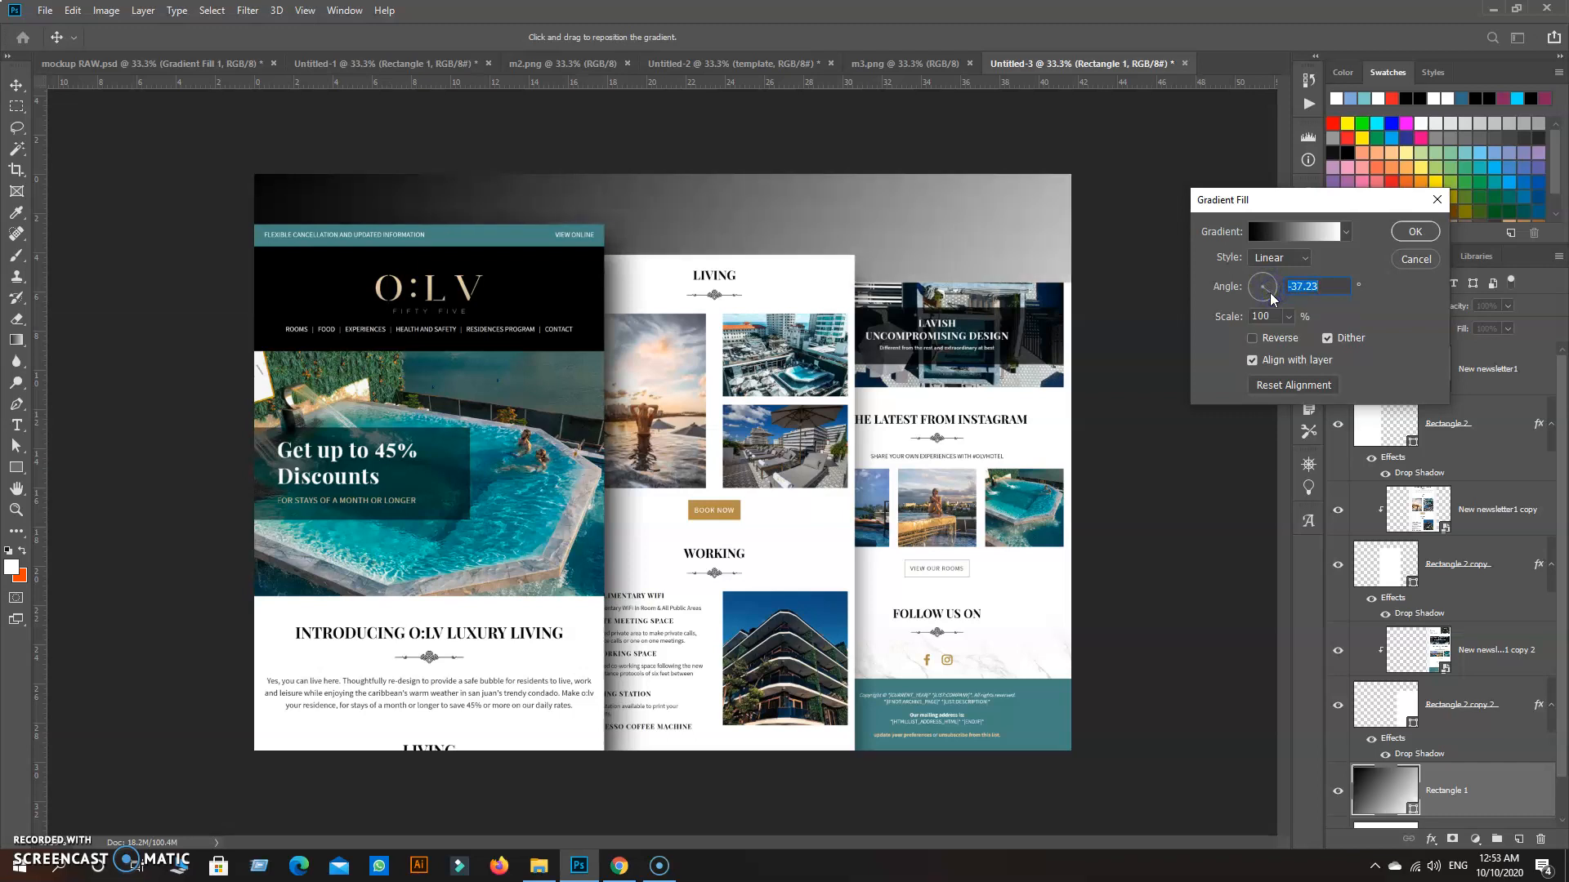
click(1315, 232)
click(1176, 499)
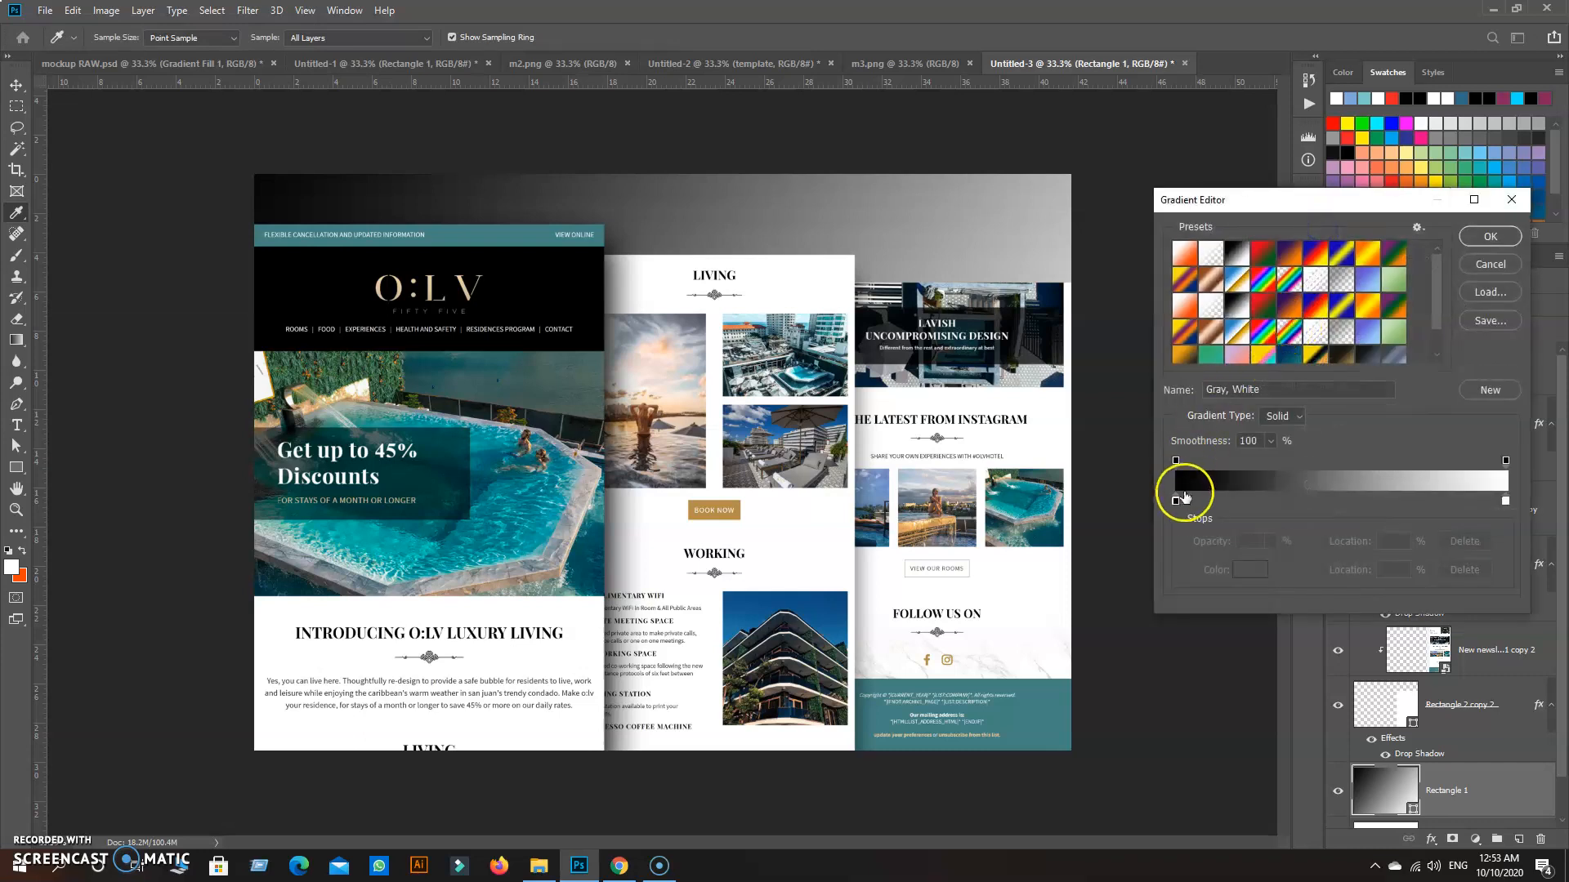